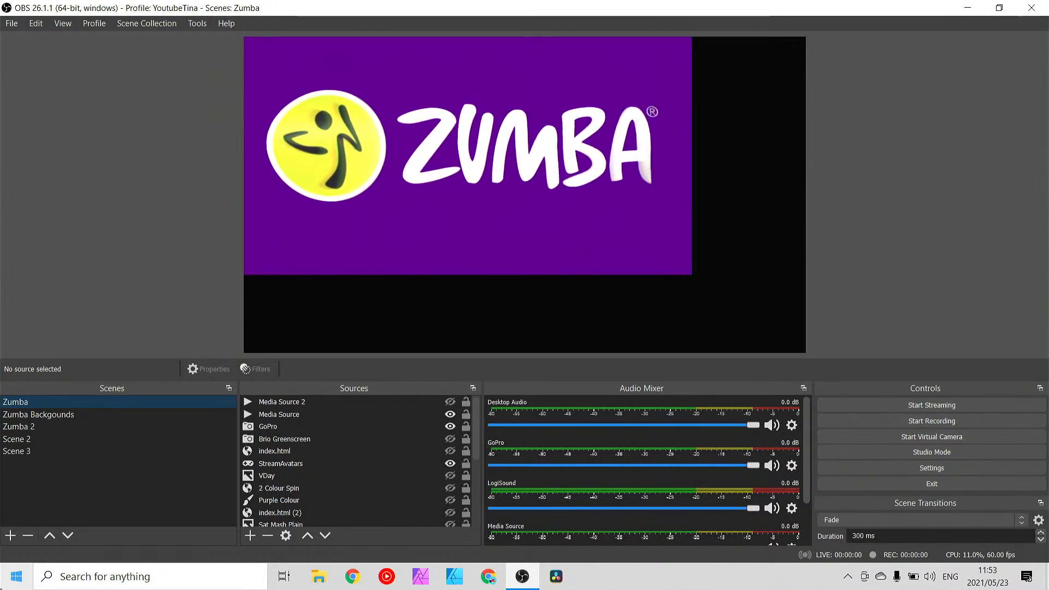
- Hide the Zumba Flag source and preview the Image 2, BG Blue and BG black backgrounds one at a time, hiding each again
scroll(378, 480, "down", 4)
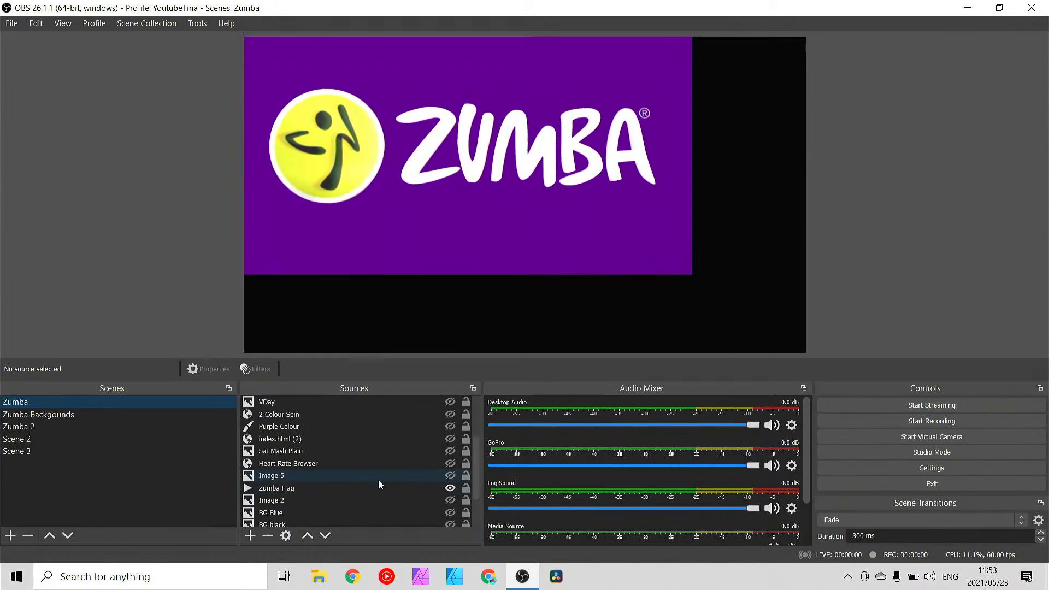
left_click(450, 438)
left_click(450, 452)
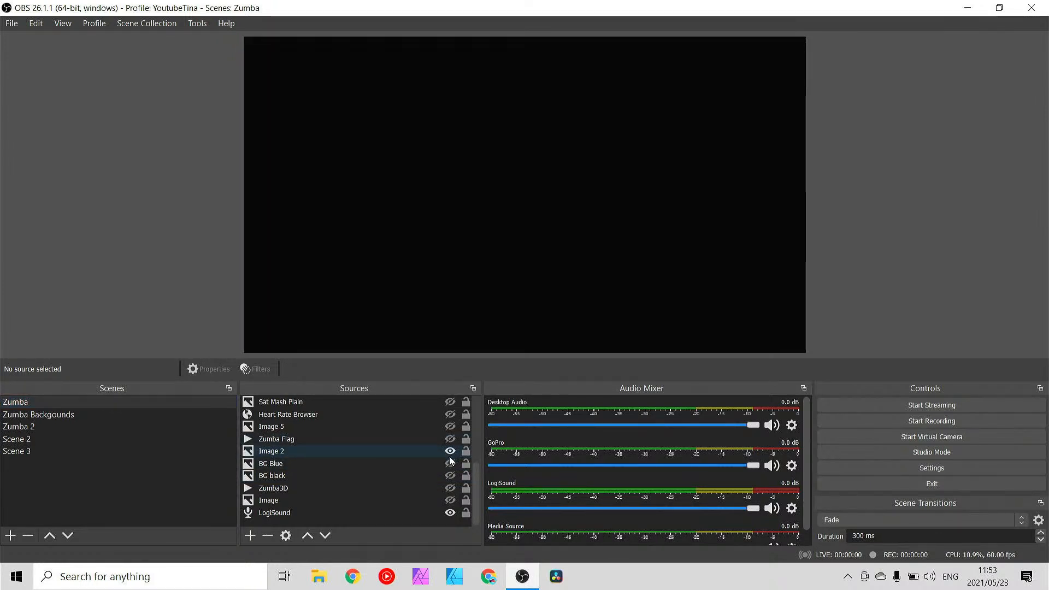
left_click(450, 464)
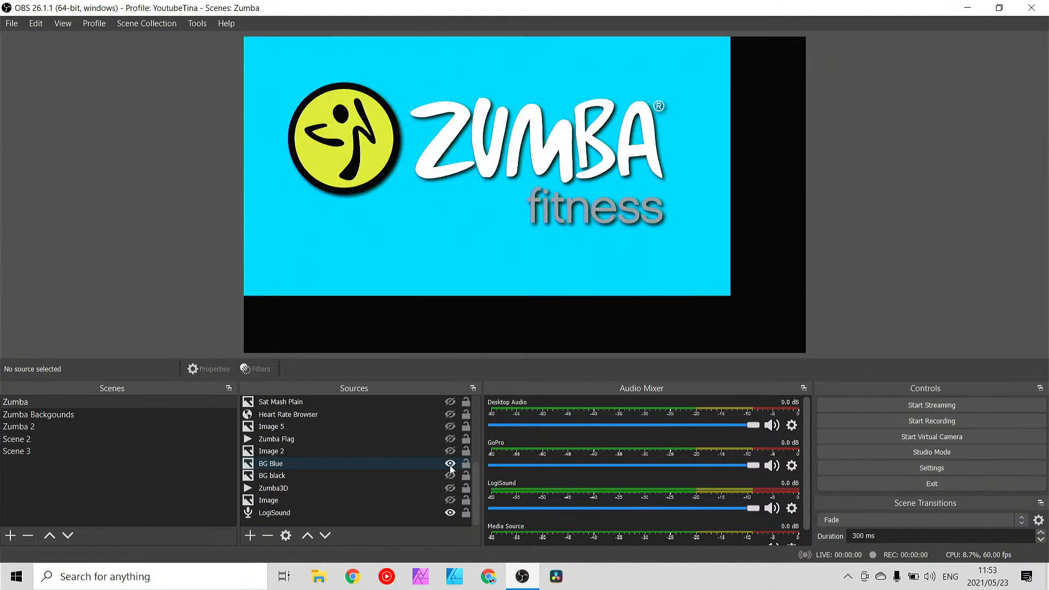
left_click(450, 464)
left_click(450, 476)
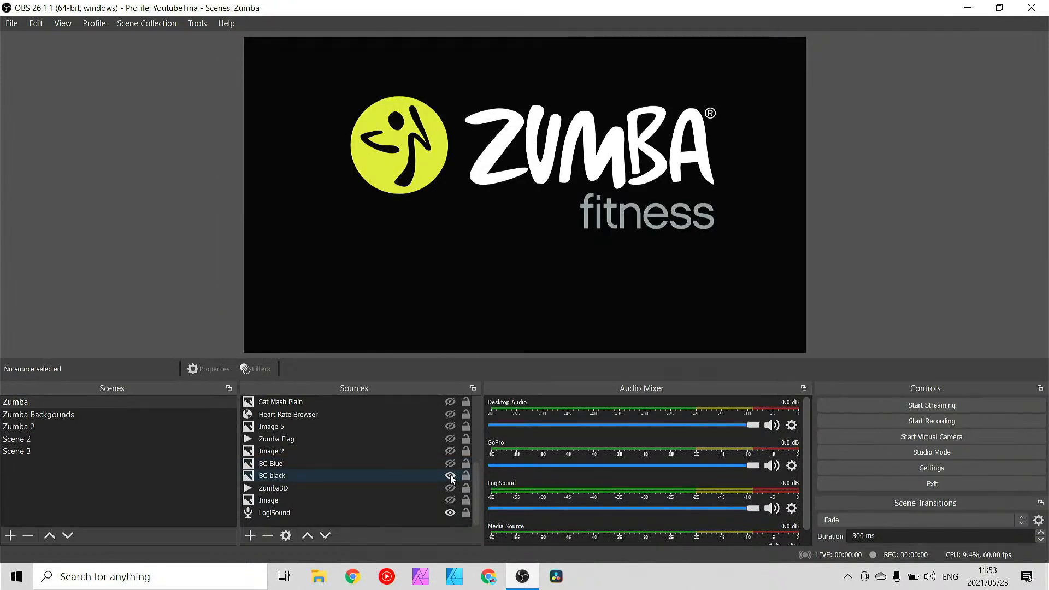
left_click(450, 477)
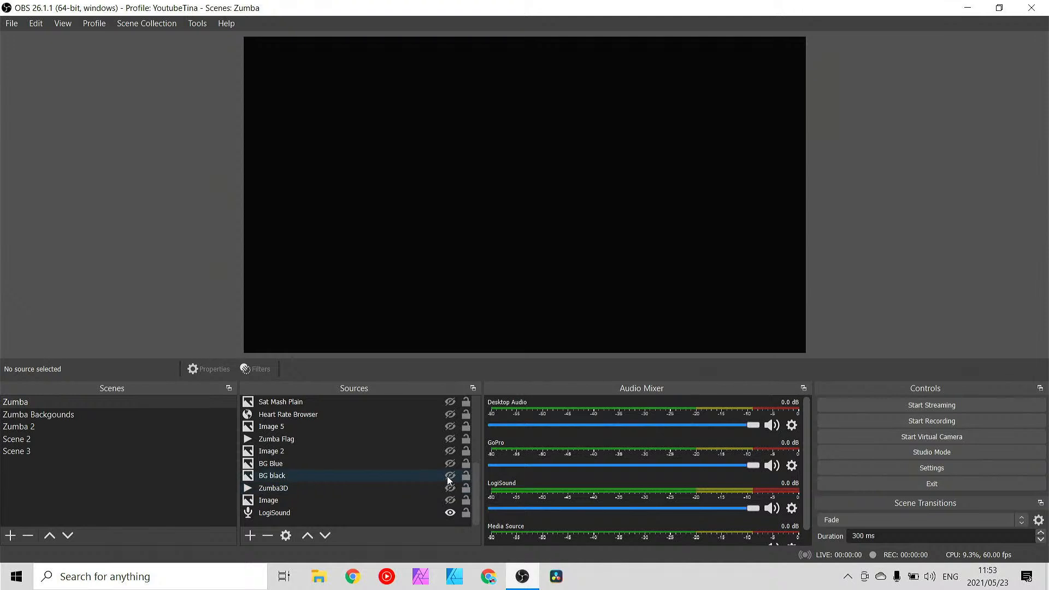
- Show the Media Source and Media Source 2 video overlays in the Zumba scene
scroll(445, 484, "up", 2)
scroll(446, 484, "up", 2)
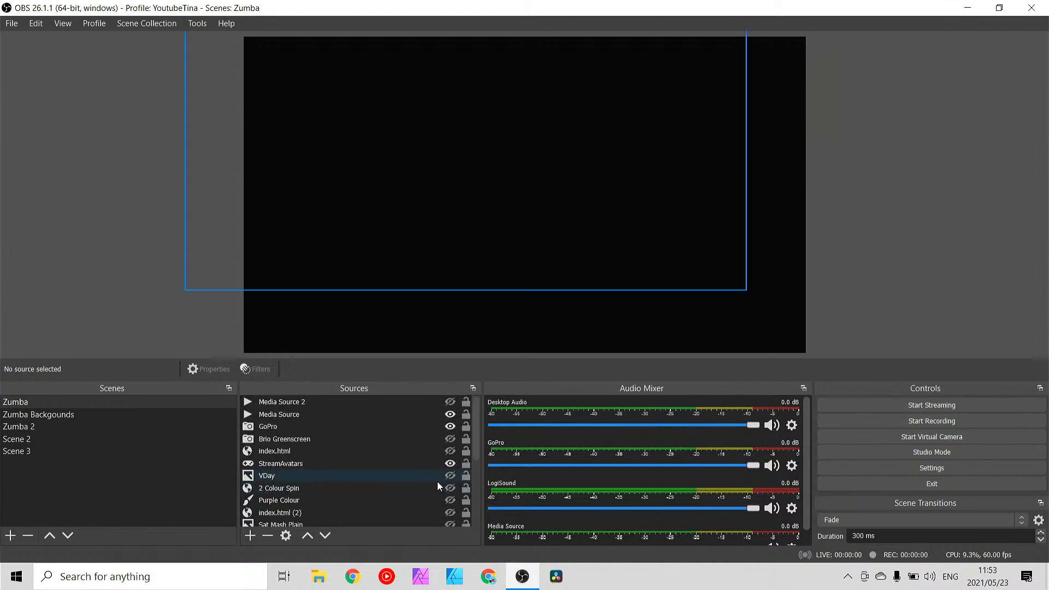
left_click(450, 414)
left_click(449, 401)
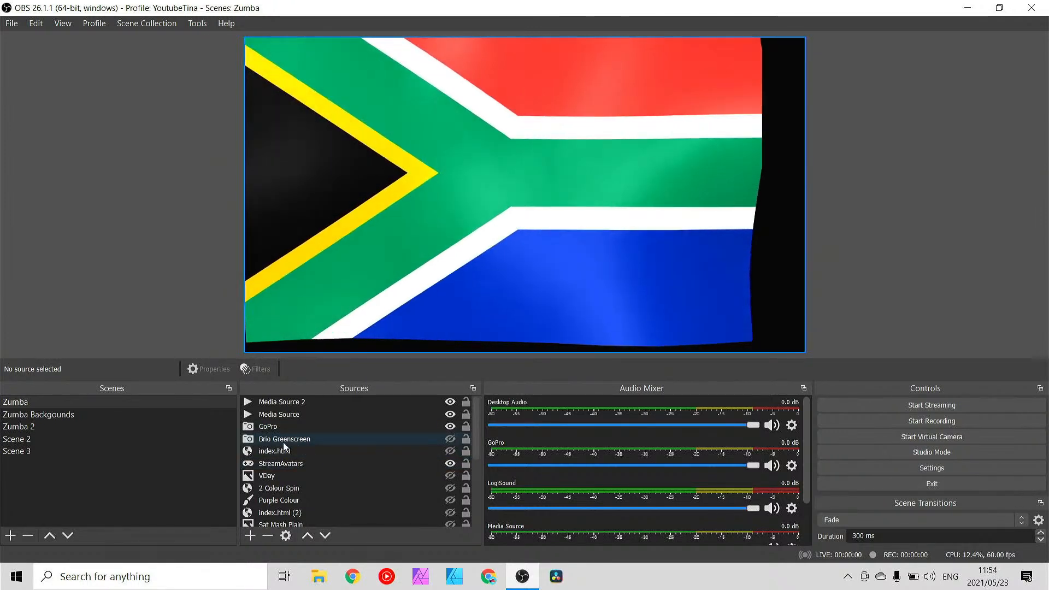
- Show the Brio Greenscreen camera and hide the GoPro, Media Source, Media Source 2 and StreamAvatars sources
left_click(283, 438)
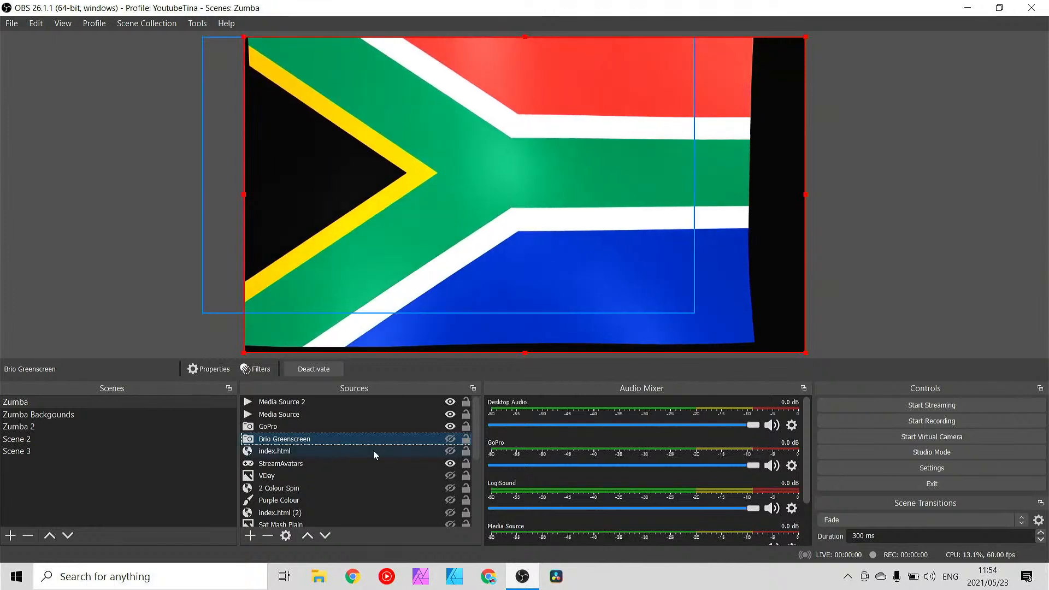
left_click(449, 439)
left_click(449, 426)
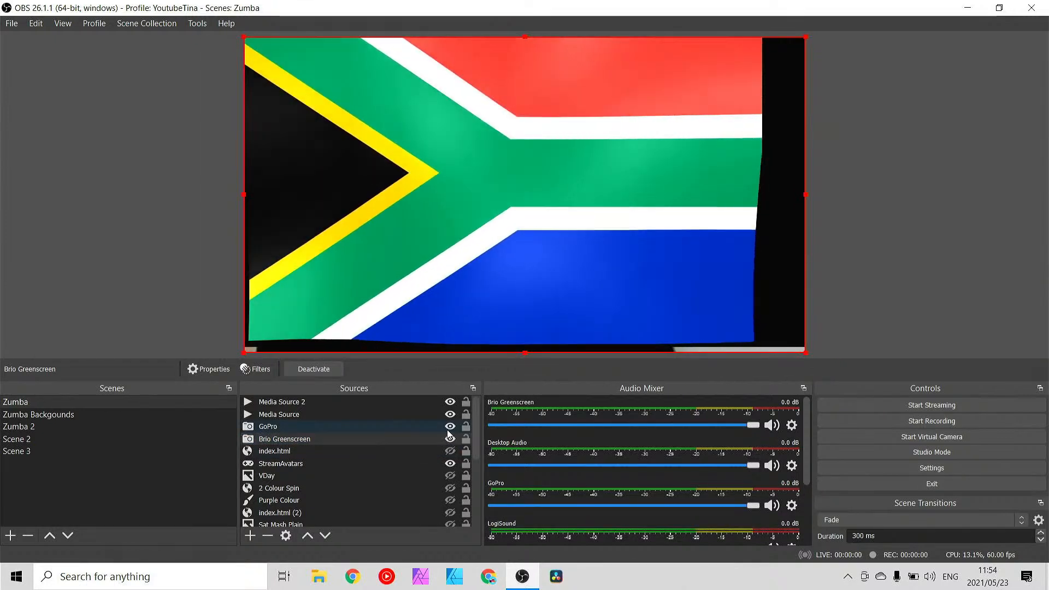
left_click(450, 414)
left_click(450, 402)
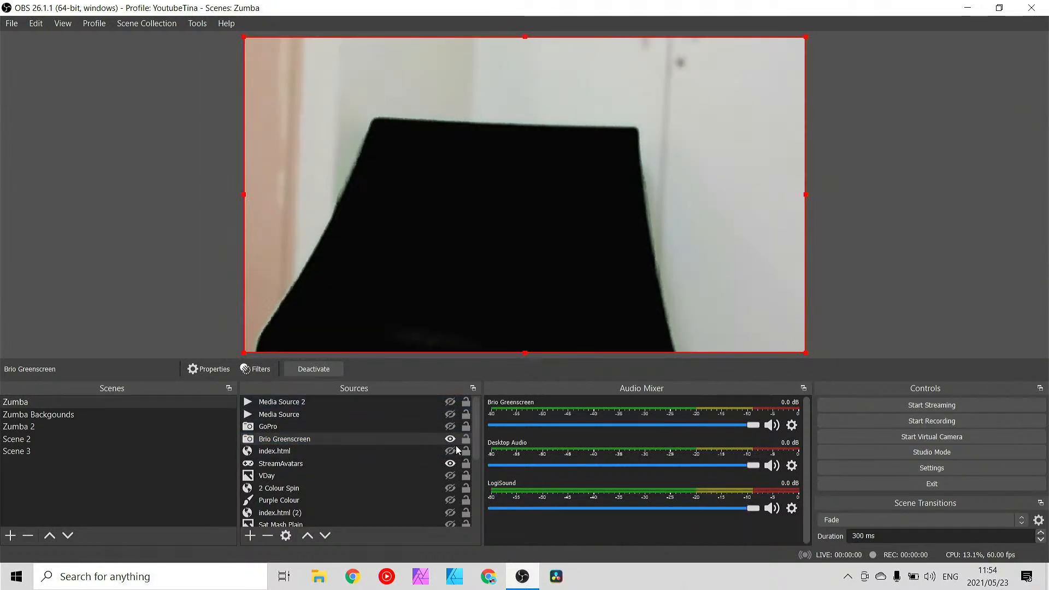
left_click(450, 463)
- Review the device properties of the Brio Greenscreen camera source
left_click(309, 439)
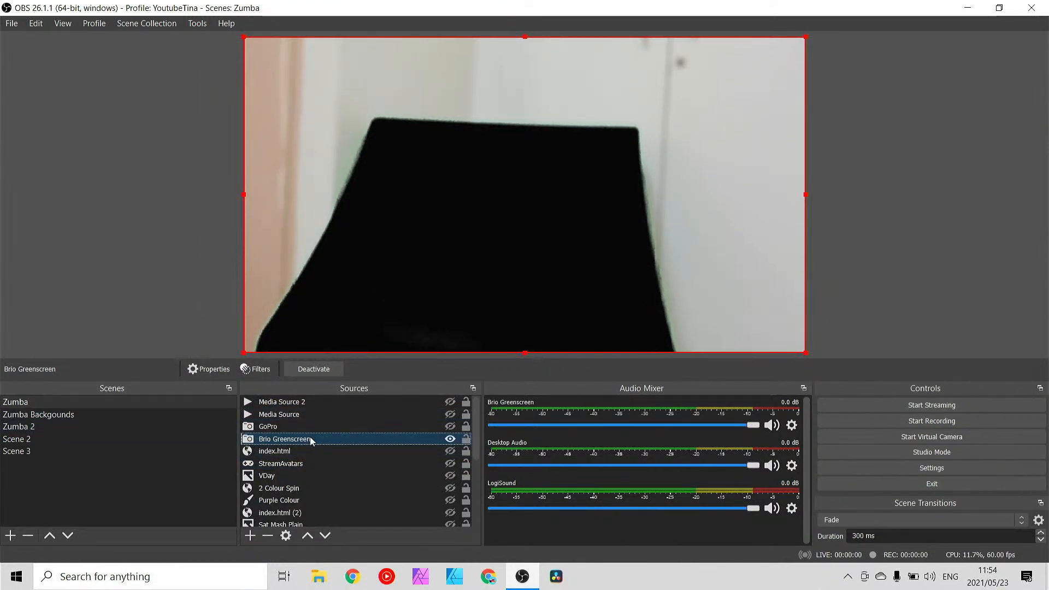
double_click(284, 439)
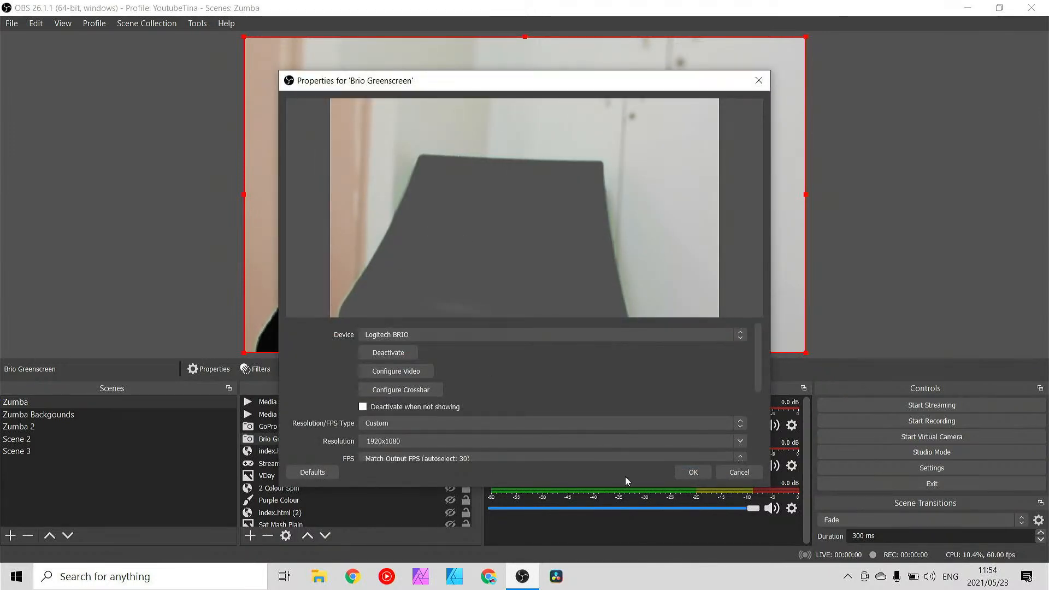
left_click(702, 474)
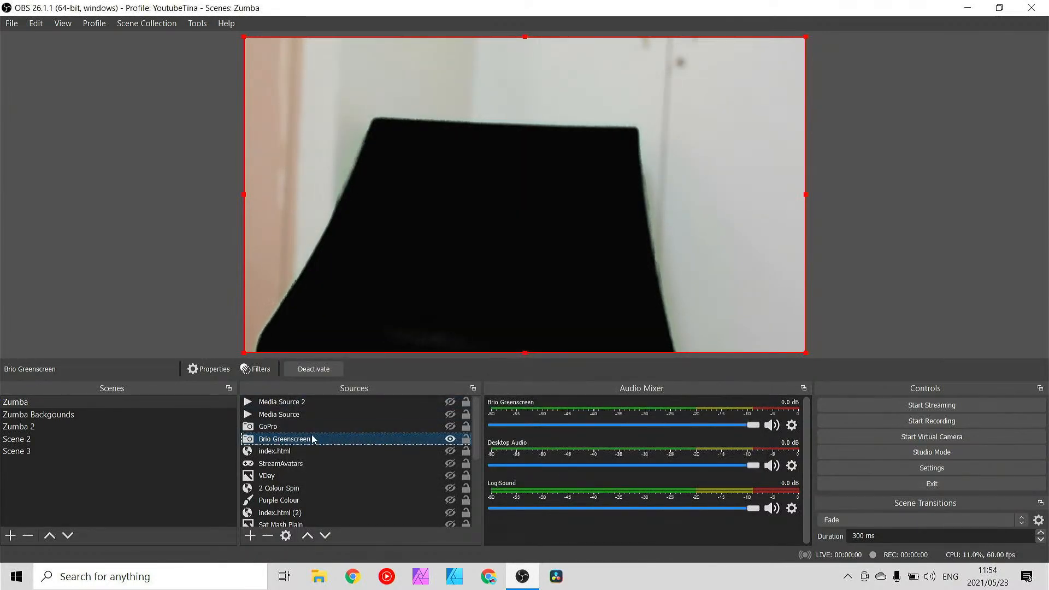
- Remove the existing Chroma Key effect filter from the Brio Greenscreen source
right_click(312, 440)
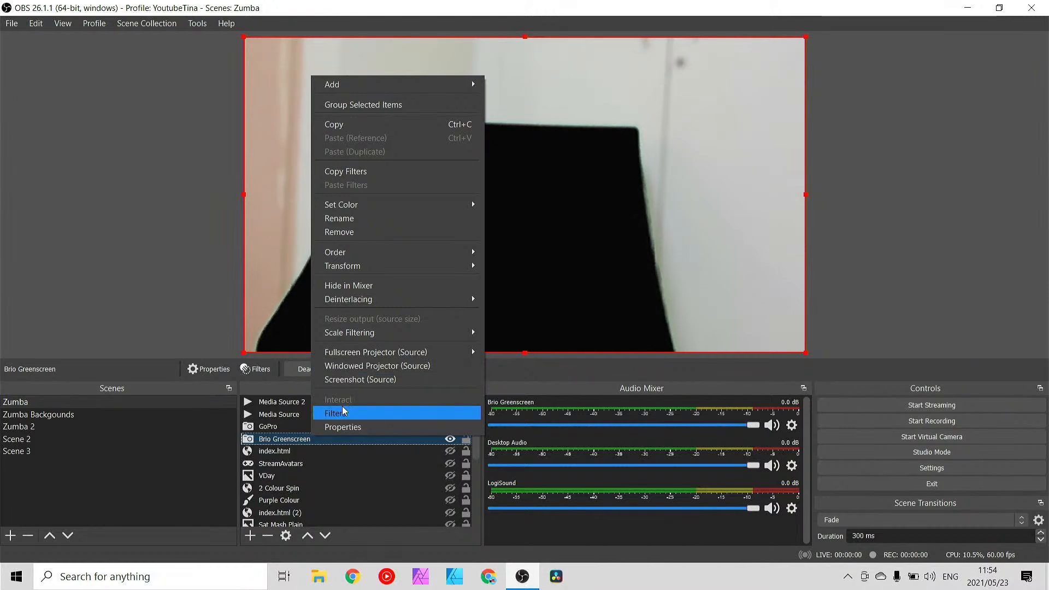
left_click(342, 409)
left_click(285, 314)
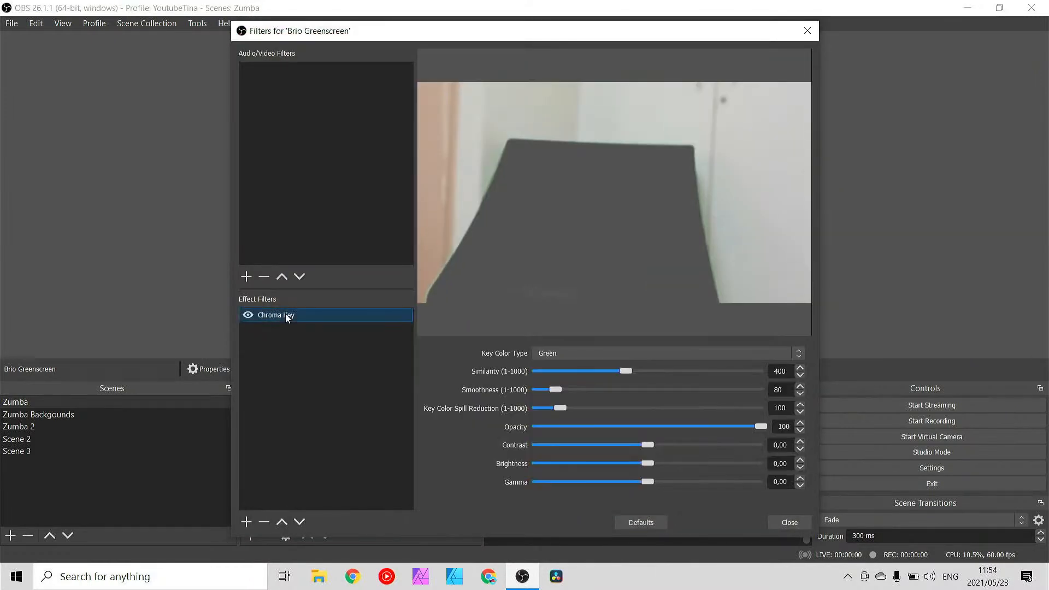
right_click(285, 315)
left_click(322, 376)
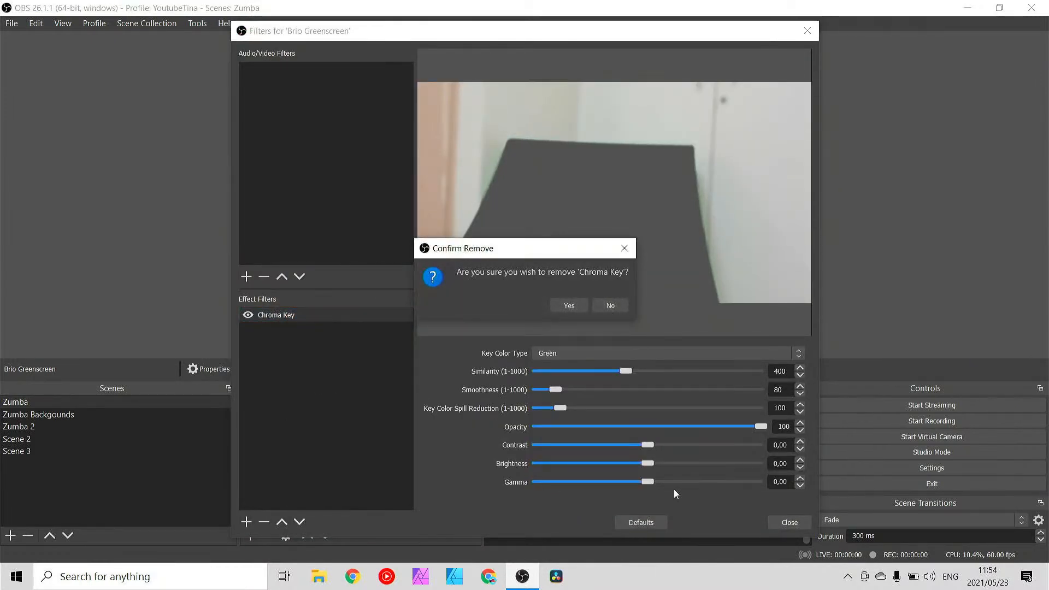
left_click(563, 307)
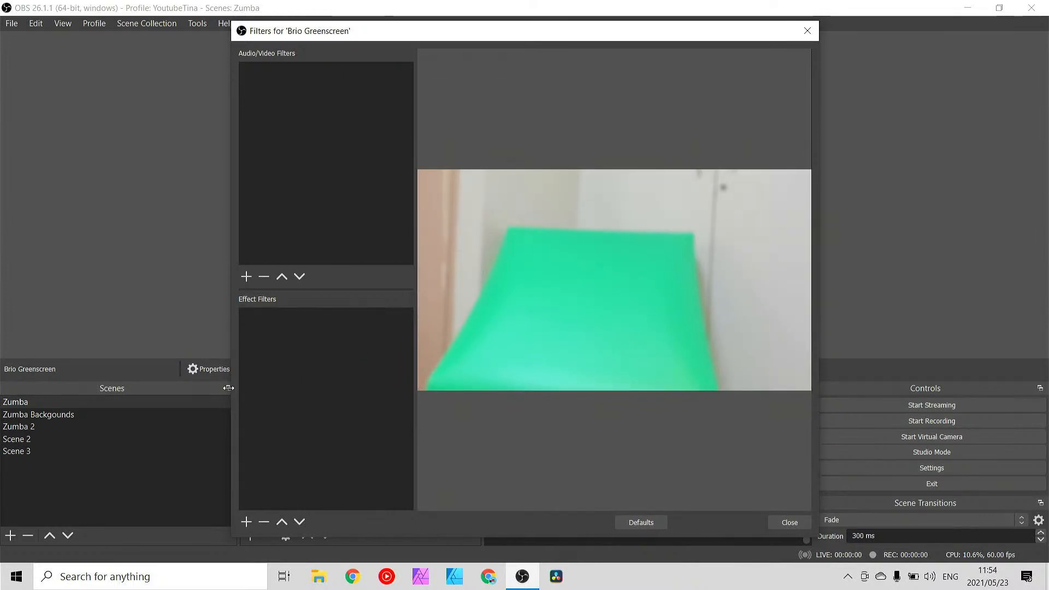
- Add a Chroma Key effect filter with its default name and settings to Brio Greenscreen and close the filters
left_click(245, 521)
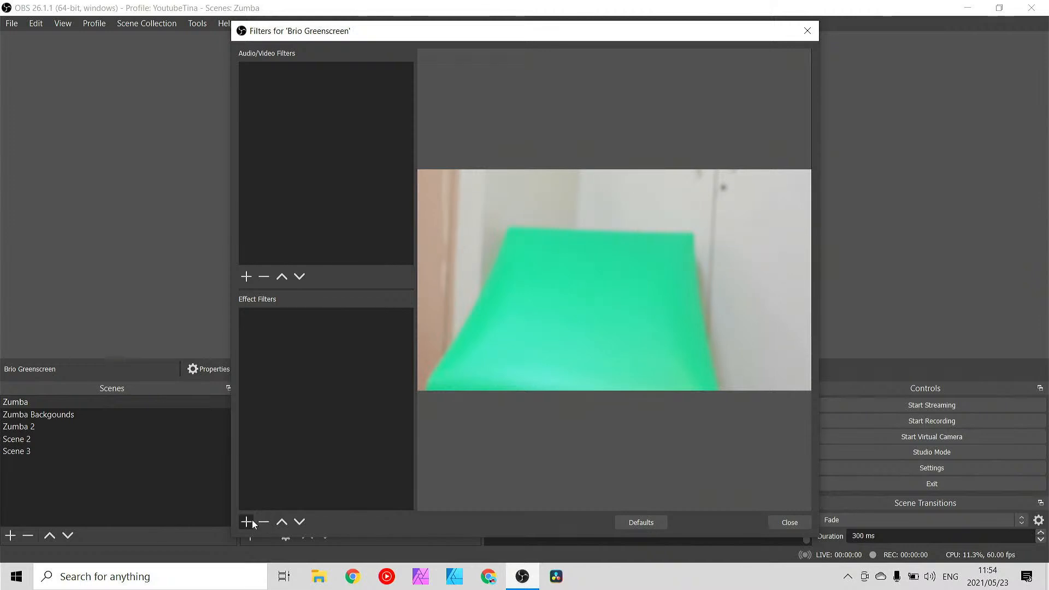
left_click(309, 363)
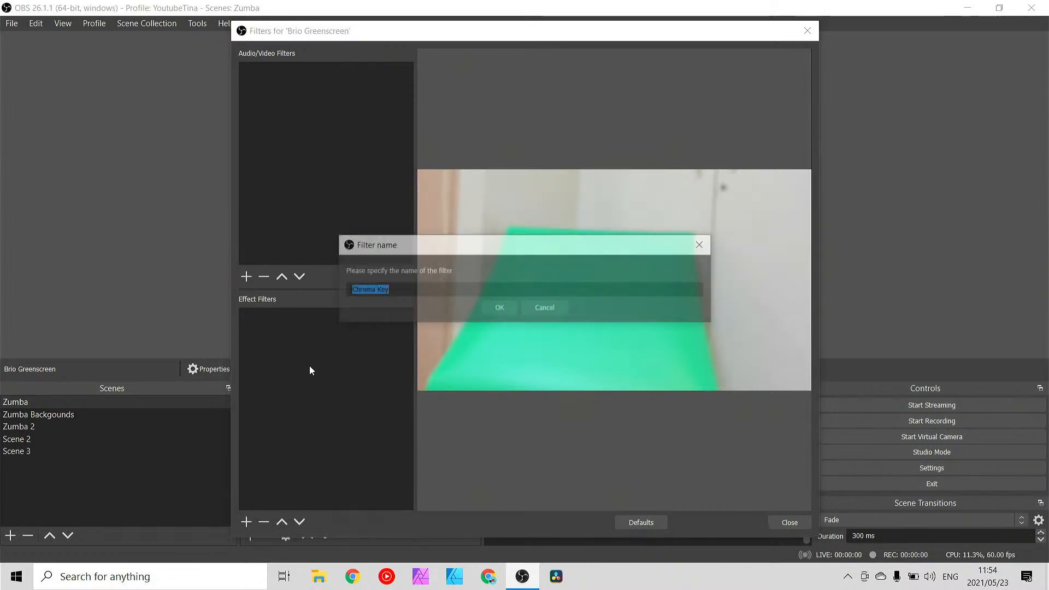
left_click(497, 310)
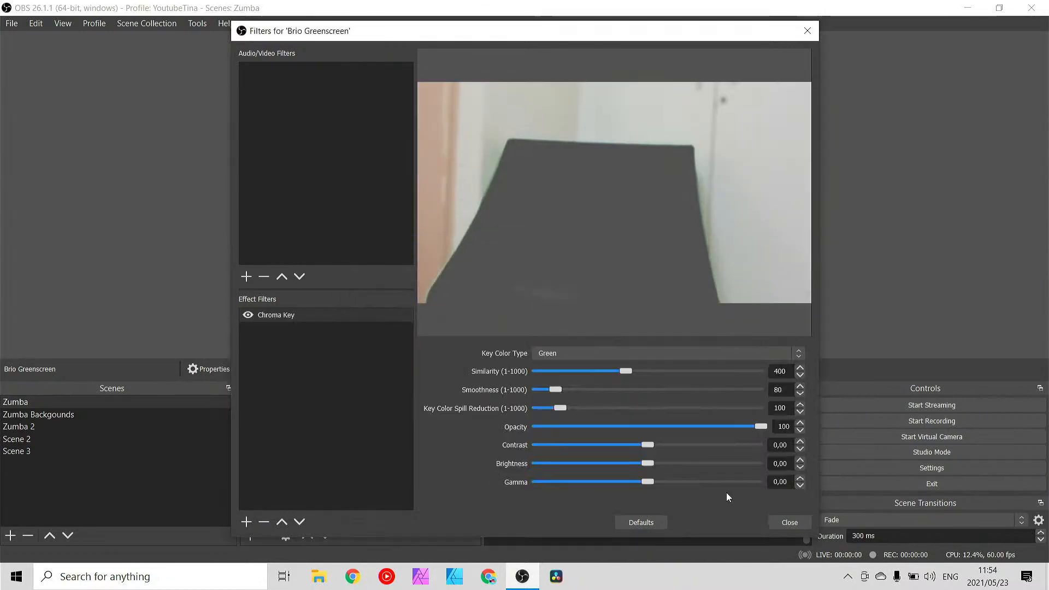
left_click(790, 523)
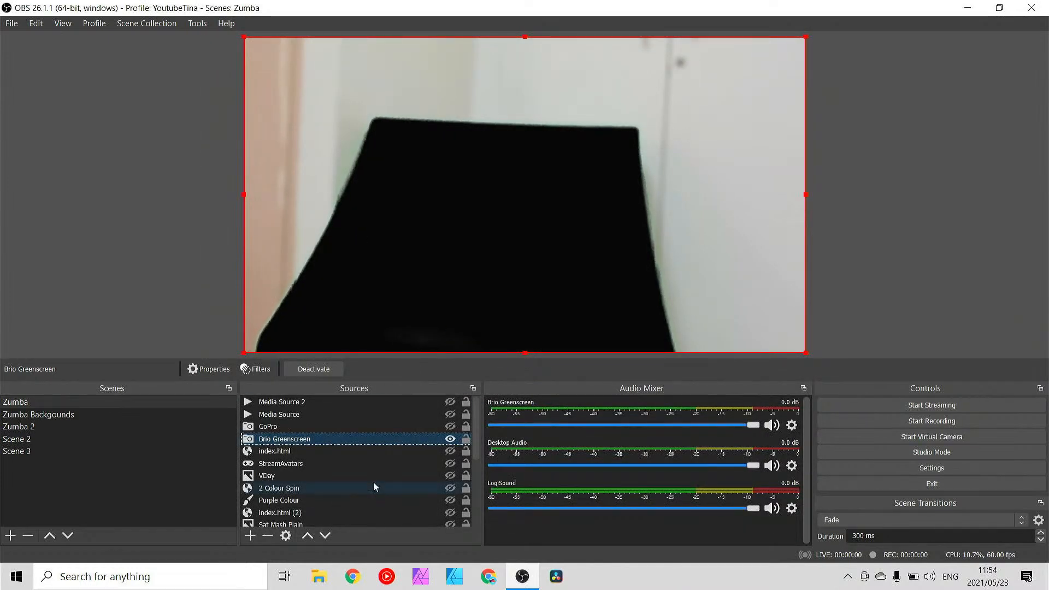
- Try the VDay image as the background behind the keyed camera and hide it again
left_click(452, 456)
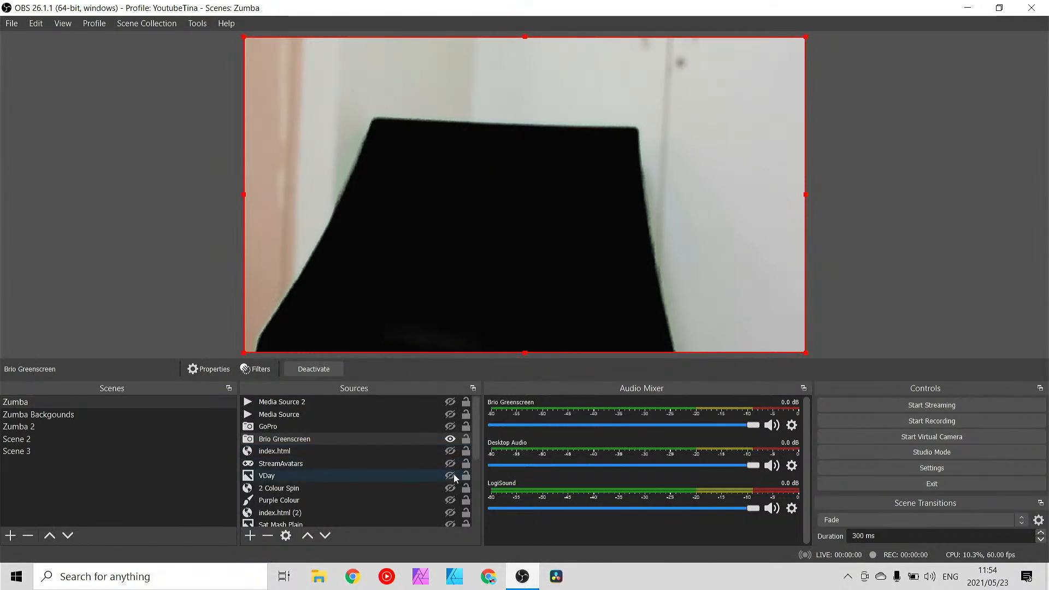
left_click(455, 476)
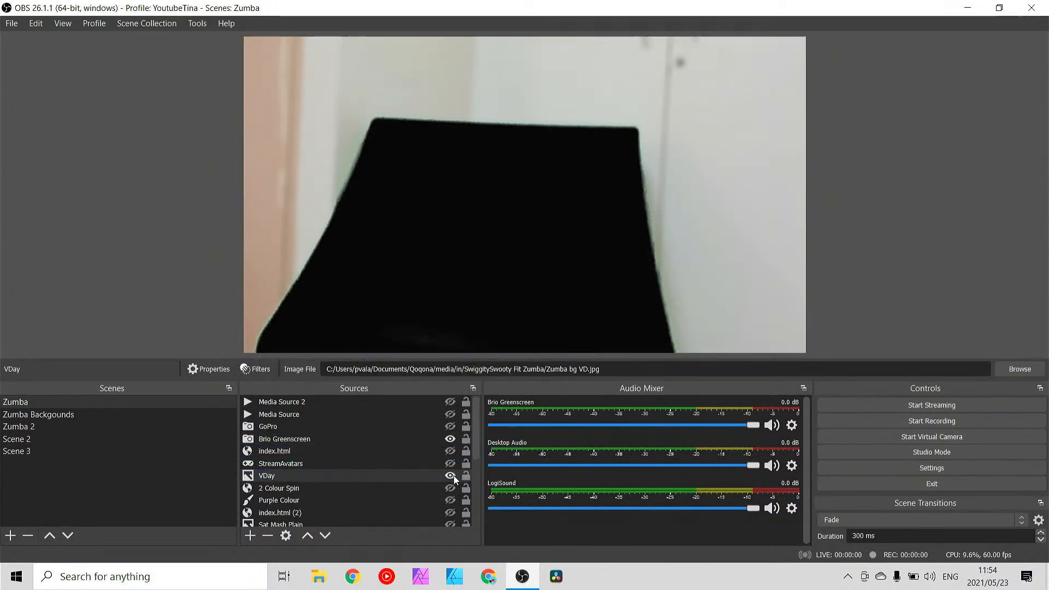
left_click(451, 476)
- Show the 2 Colour Spin source and move it down so the ZUMBA lettering sits inside the keyed-out green area
left_click(450, 488)
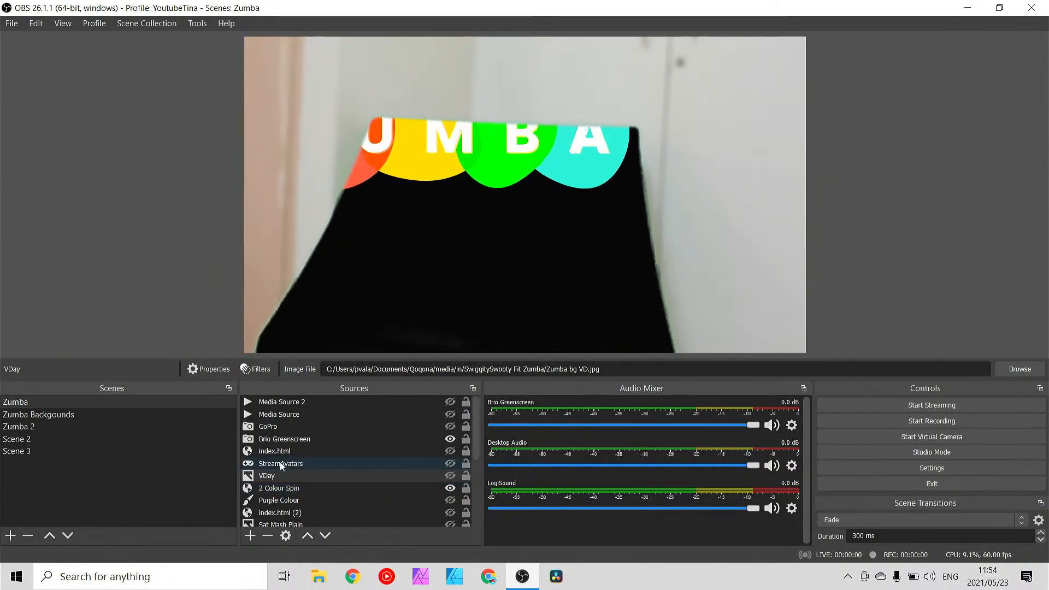
left_click(286, 487)
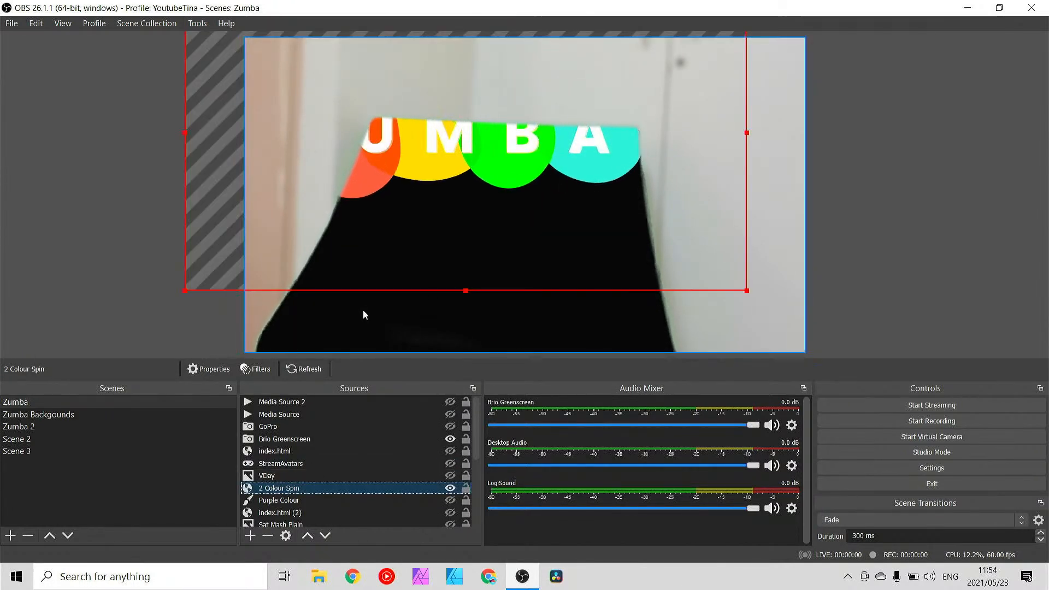
left_click_drag(457, 279, 492, 384)
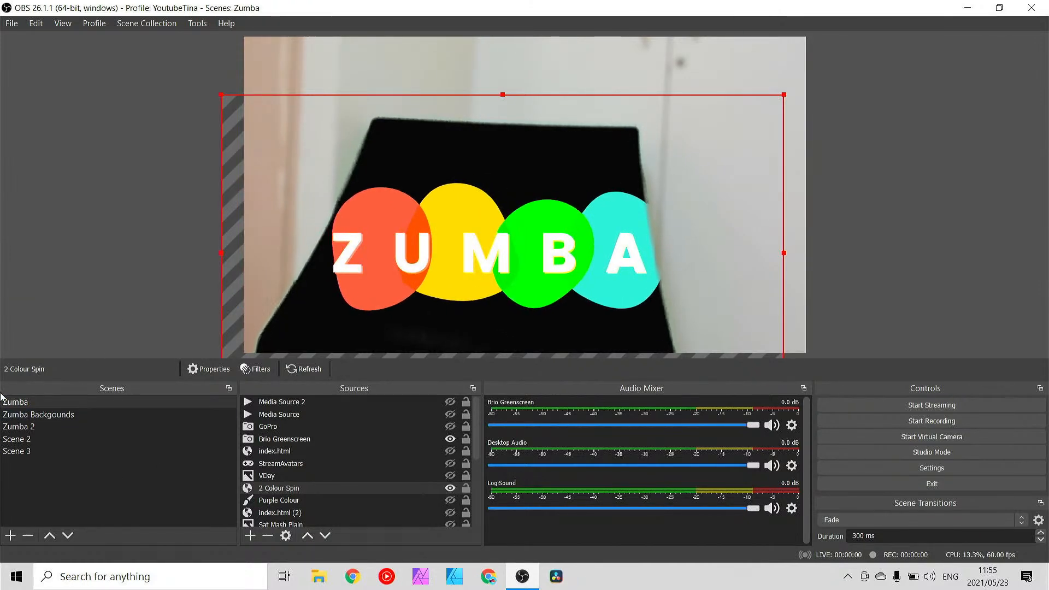
- Look through the Zumba Backgounds, Zumba 2, Scene 2 and Scene 3 scenes and return to the Zumba scene
left_click(40, 416)
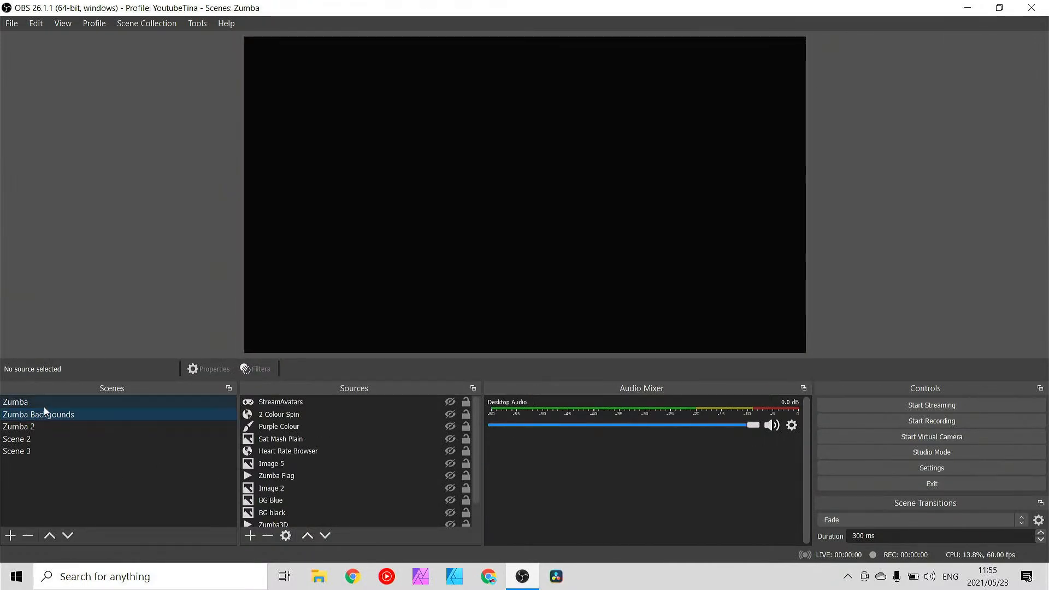
left_click(38, 426)
left_click(40, 438)
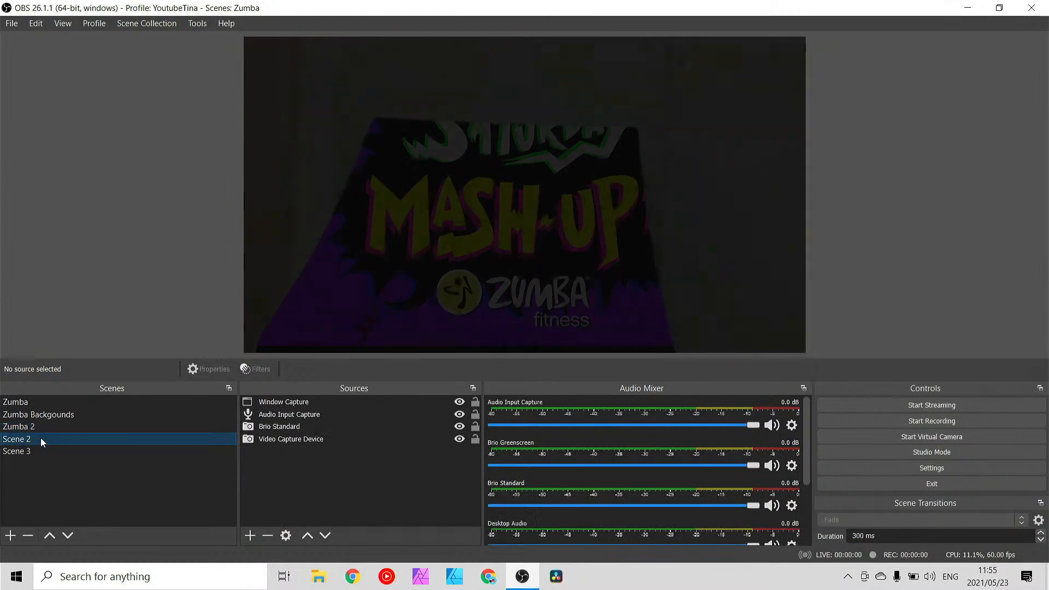
left_click(32, 451)
left_click(33, 438)
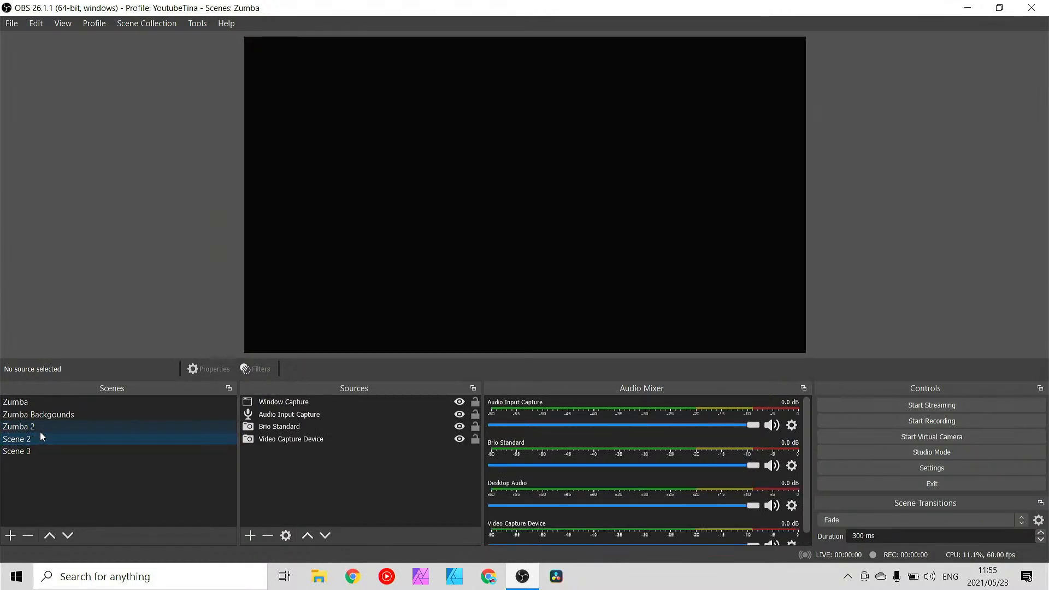
left_click(41, 427)
left_click(45, 414)
left_click(22, 402)
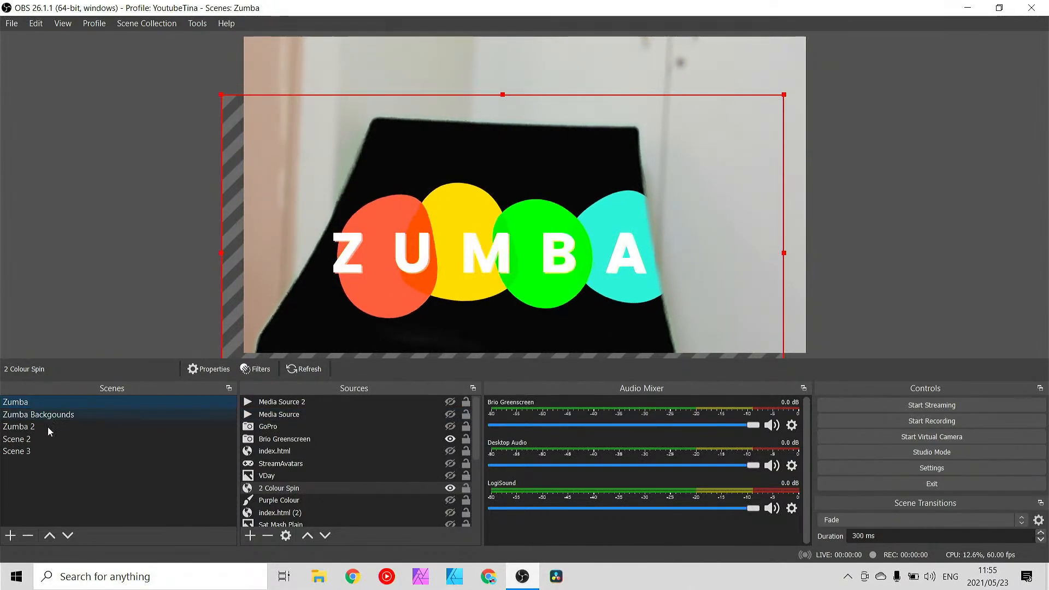
- Add a new scene named "-----------Camera-------------" to serve as a heading in the scene list
left_click(10, 535)
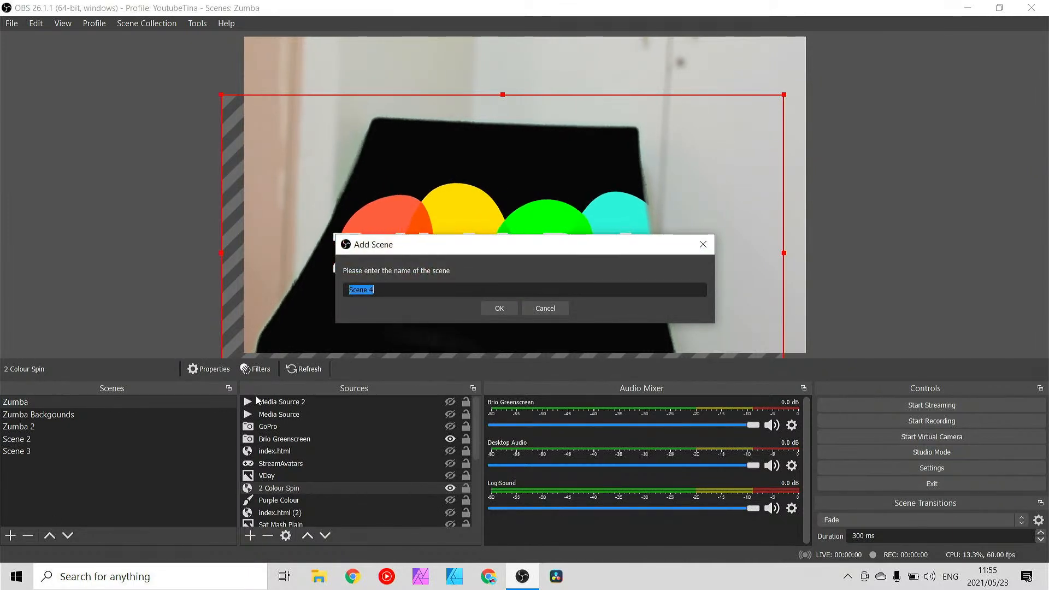
type("-------")
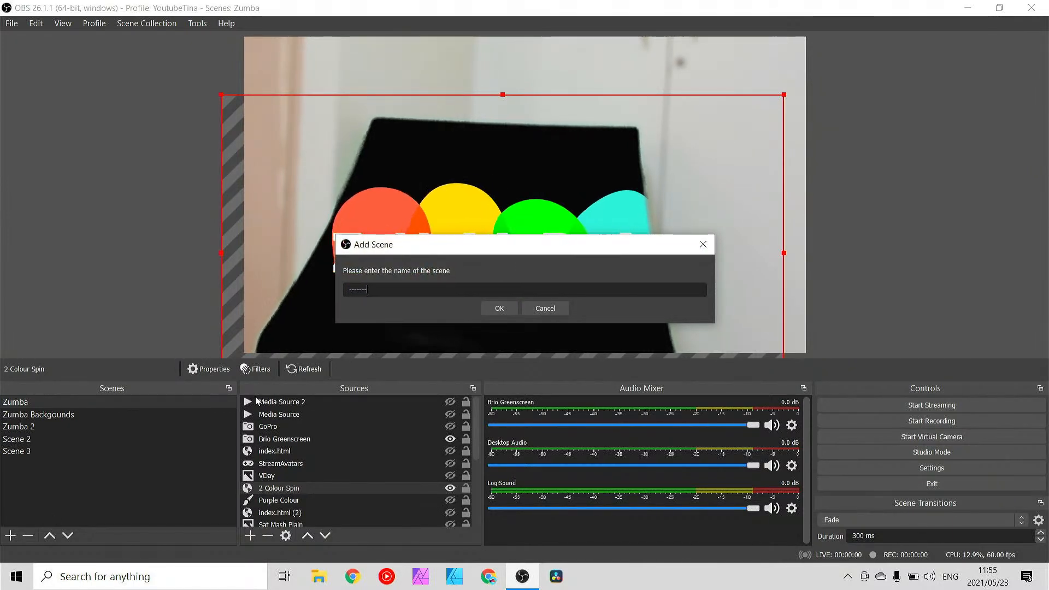
type("---")
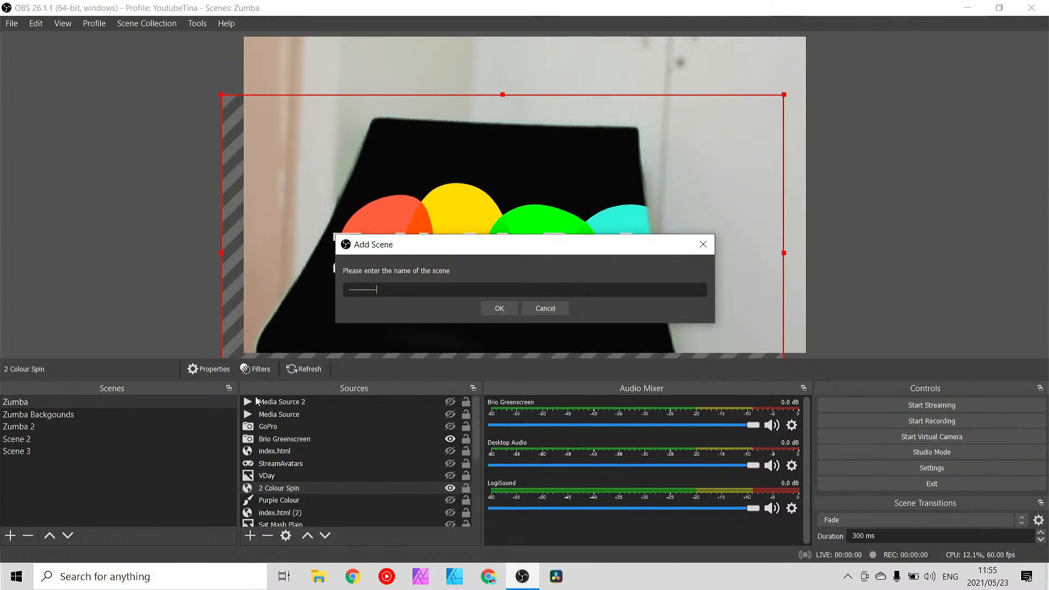
type("Ca")
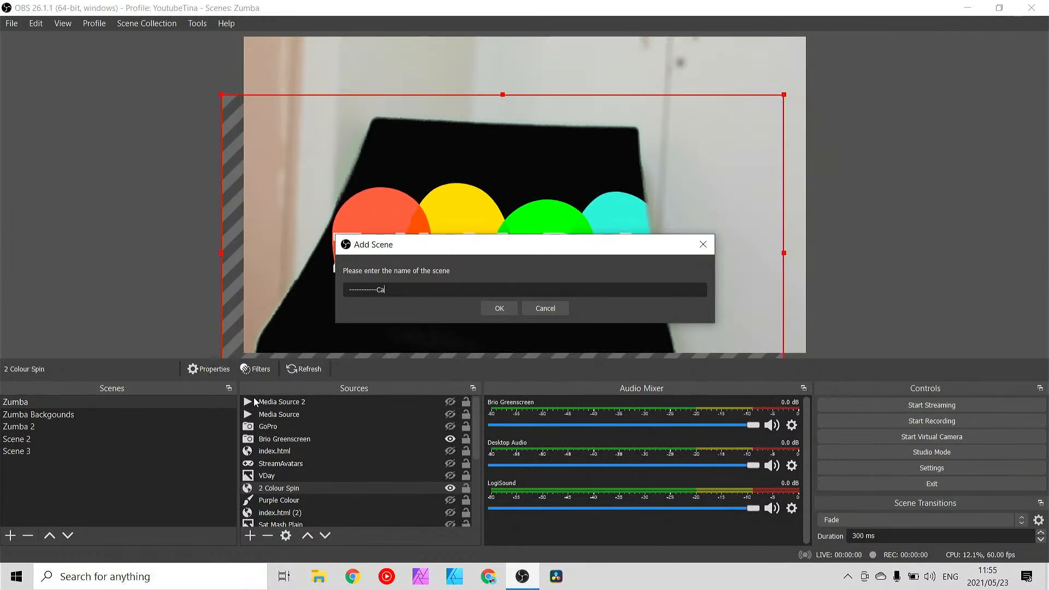
type("mera")
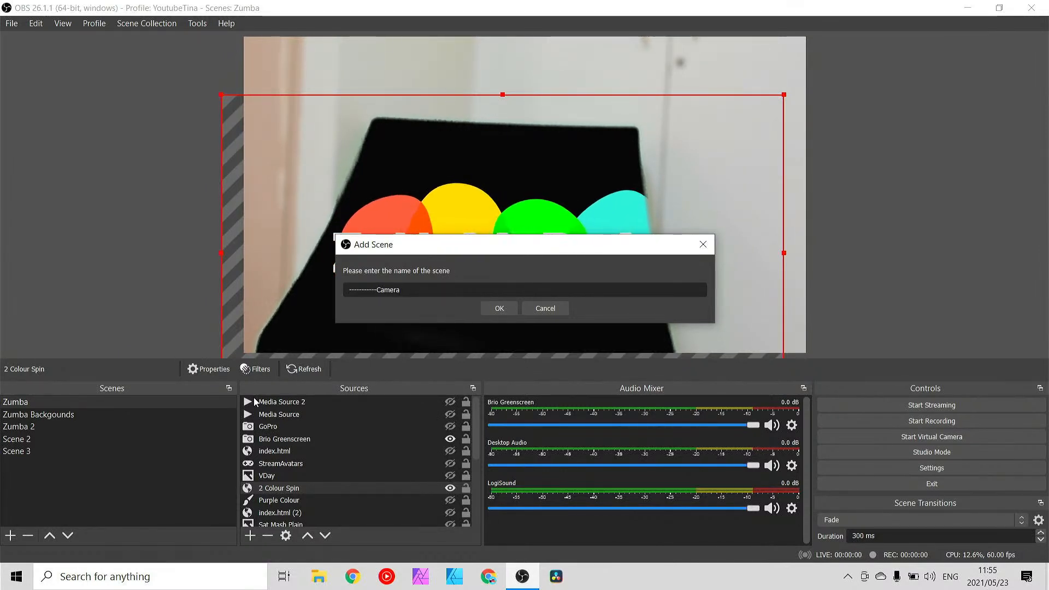
type("-------------")
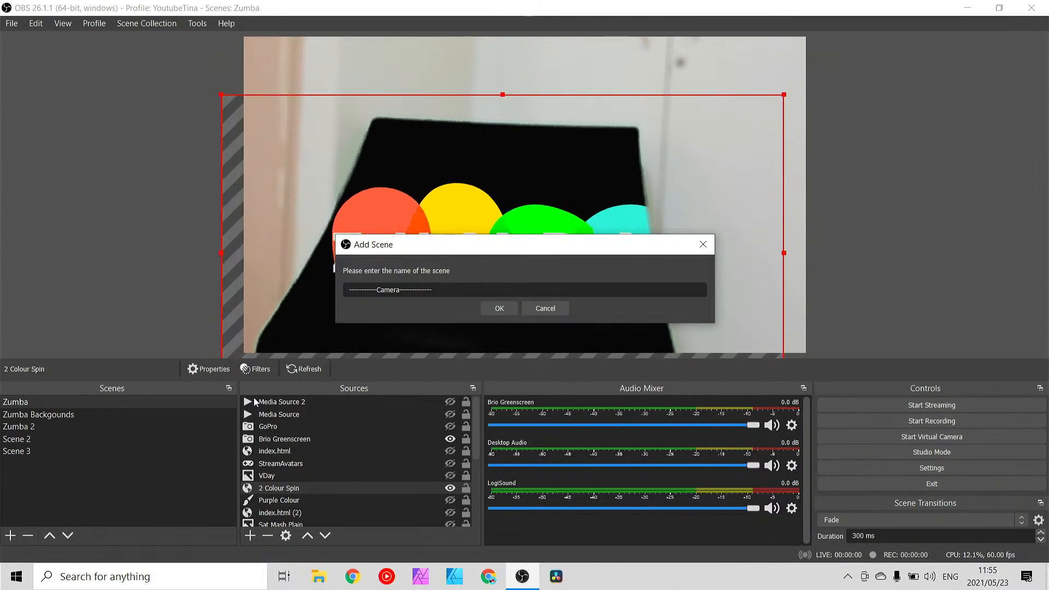
key("Return")
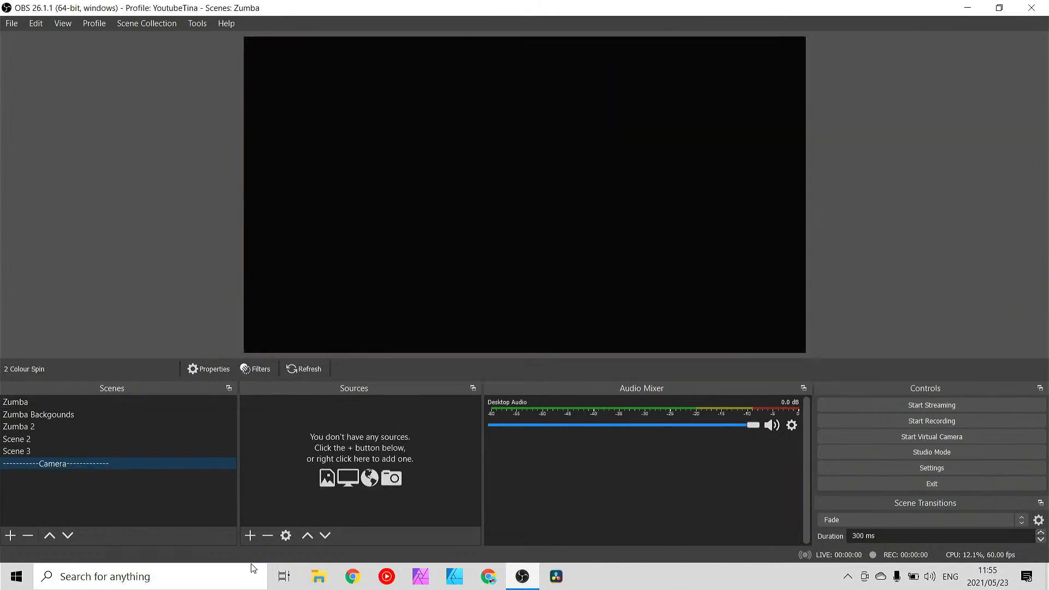
- Move the Camera heading up to the first place in the scene list, above Zumba
left_click(48, 536)
left_click(49, 536)
left_click(48, 536)
left_click(49, 536)
left_click(48, 535)
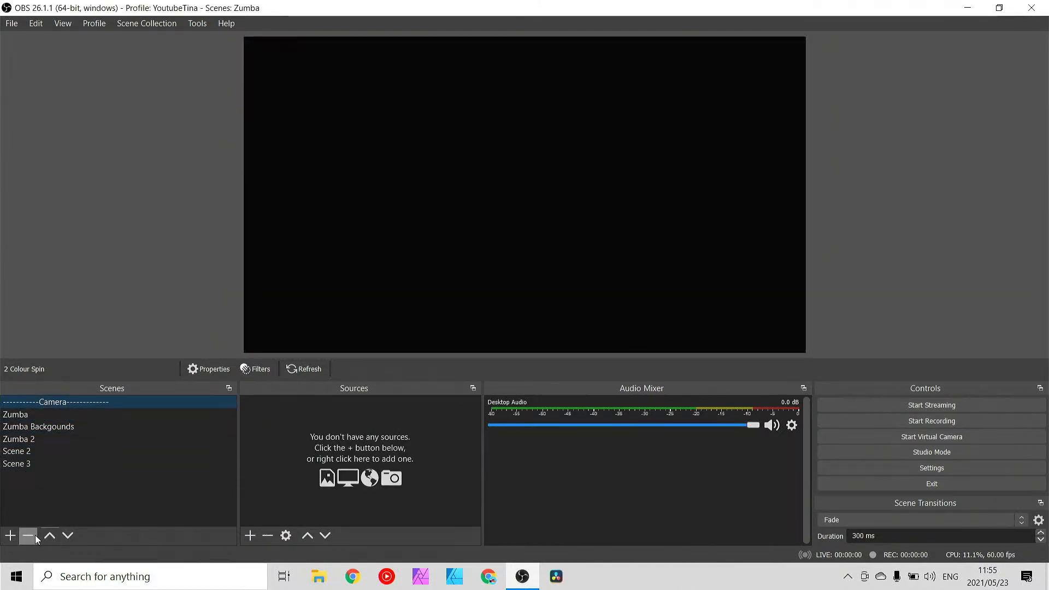
left_click(15, 535)
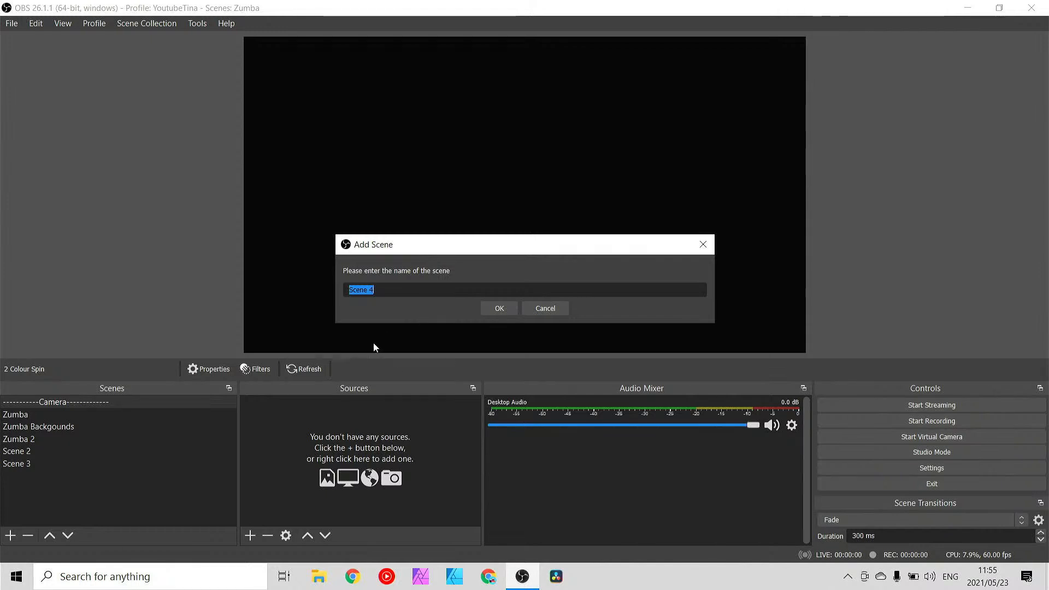
type("---------")
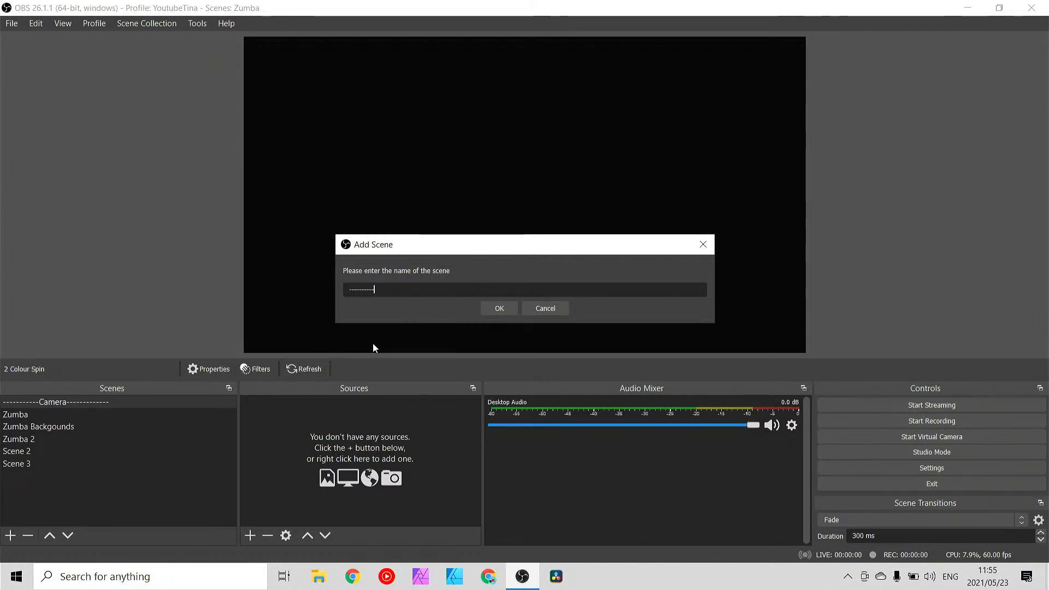
left_click(566, 312)
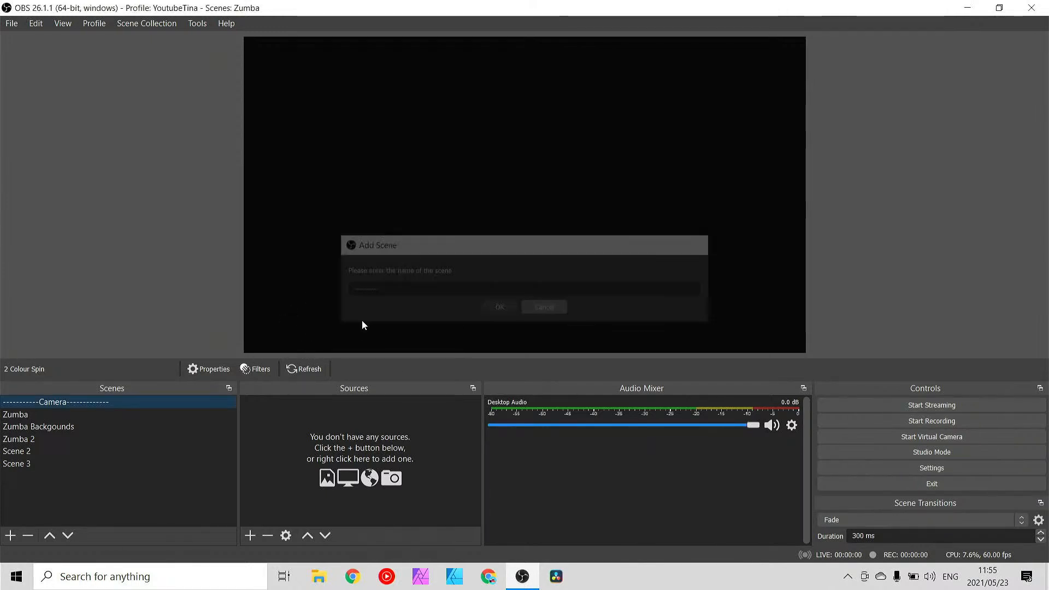
- Copy the Camera heading's full name including its dashes, keep the name as is, and select Scene 3
right_click(101, 403)
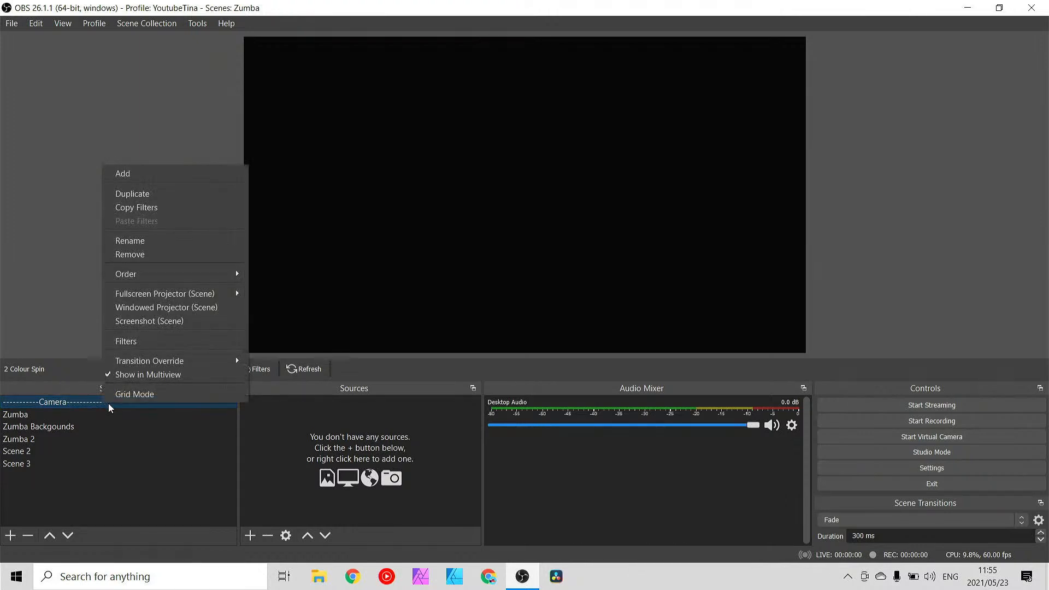
left_click(151, 240)
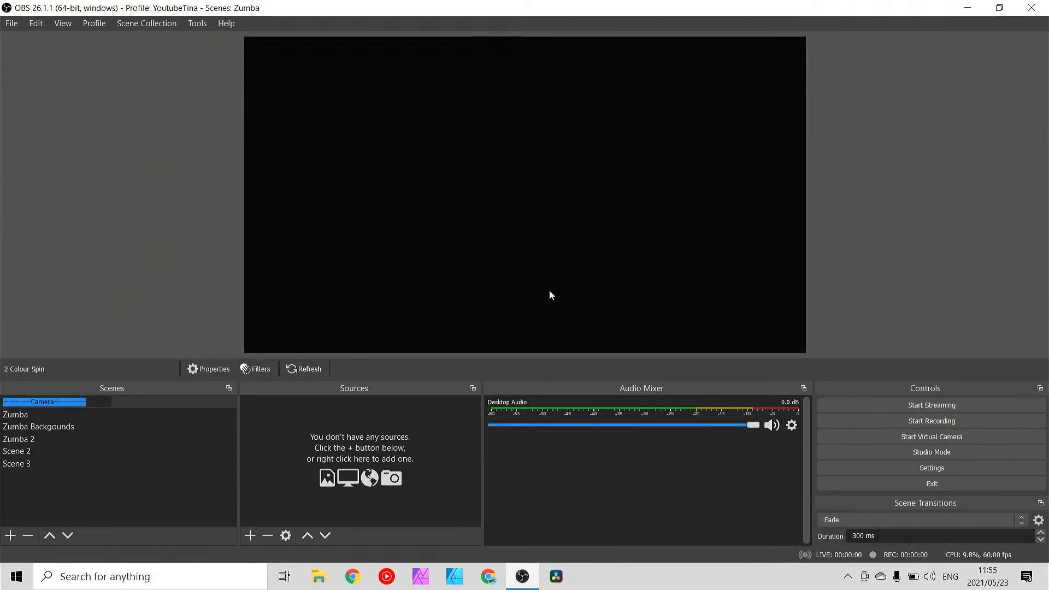
right_click(64, 403)
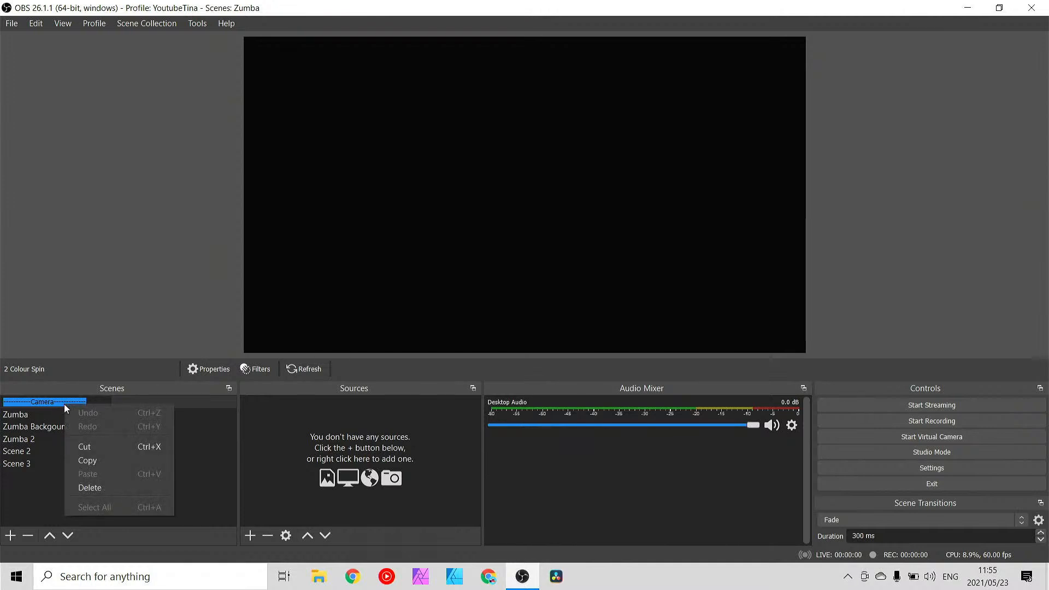
left_click(87, 461)
left_click(23, 463)
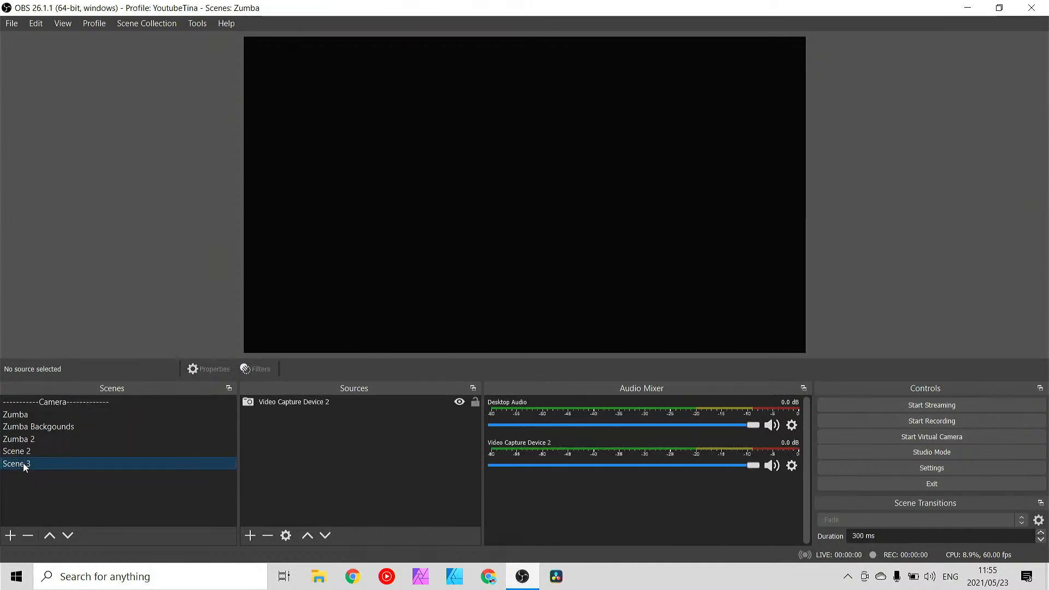
- Add a heading scene from the copied name with Camera replaced by Backgrounds, and place it directly below the Camera heading
left_click(13, 535)
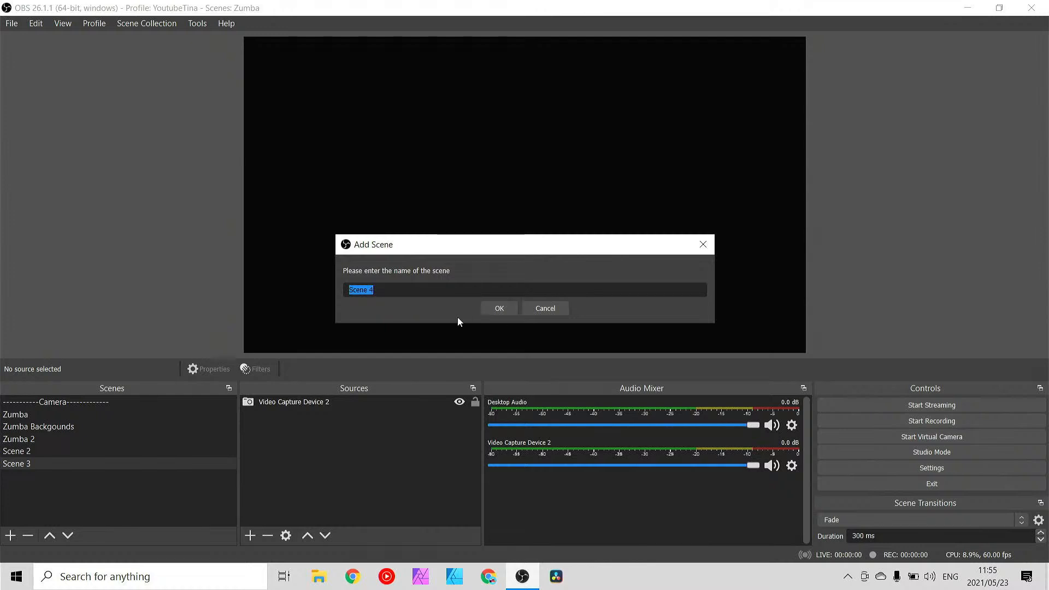
key("ctrl+v")
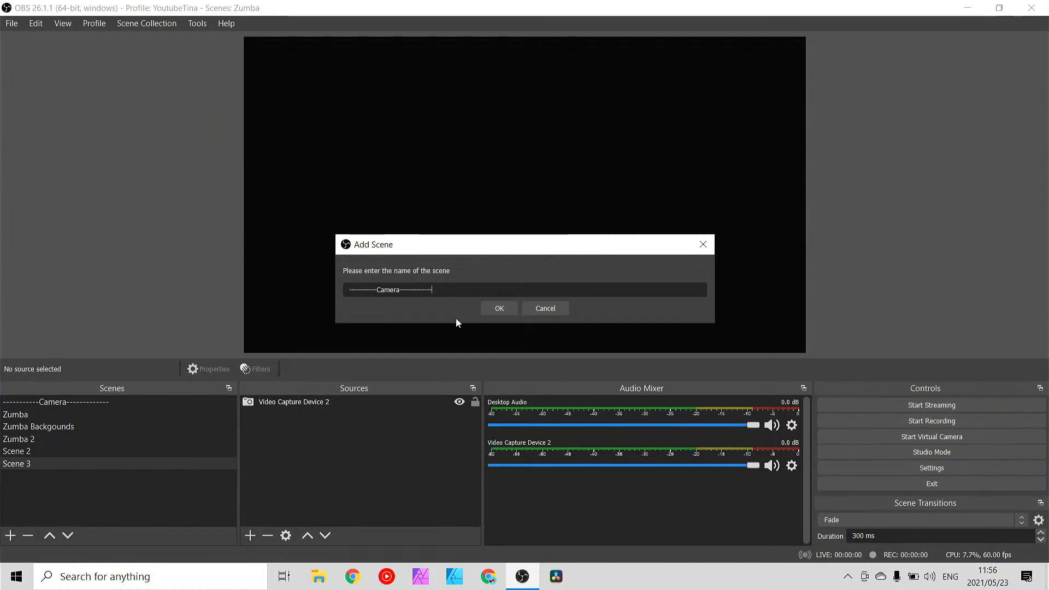
key("Left")
key("Left")
key("Left")
key("Left")
key("Left")
key("Left")
key("Left")
key("Left")
key("Left")
key("Left")
key("Left")
key("Left")
key("Left")
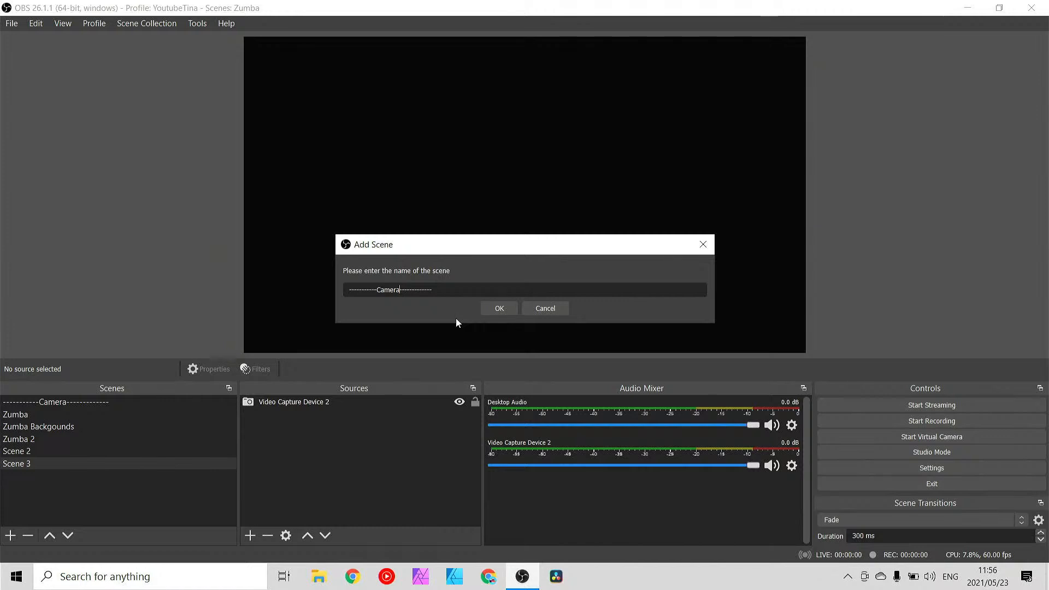
key("BackSpace")
key("BackSpace")
key("BackSpace")
key("BackSpace")
key("BackSpace")
key("BackSpace")
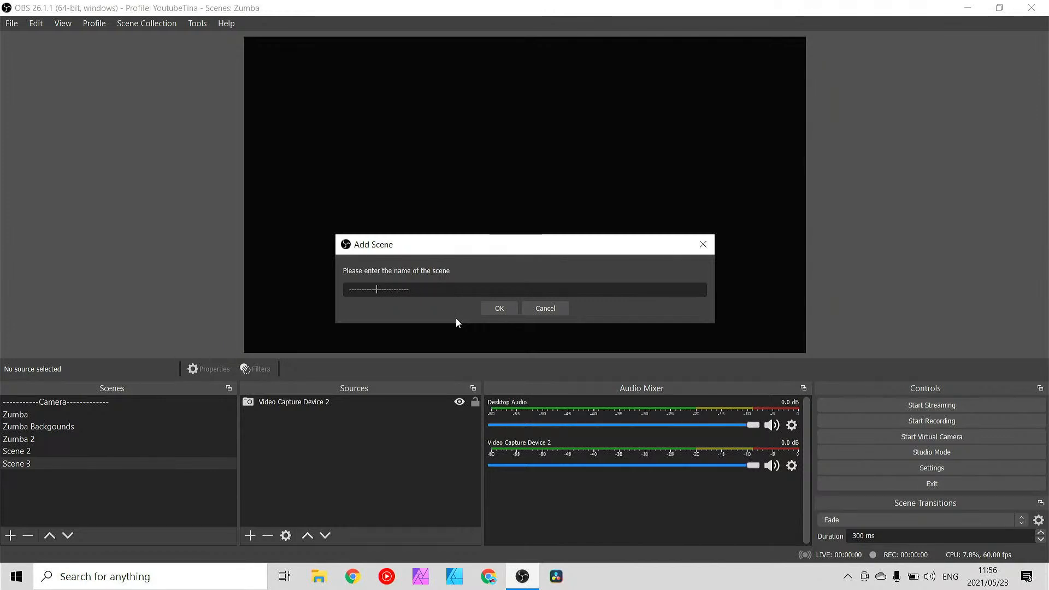
type("Backgrounds")
key("Return")
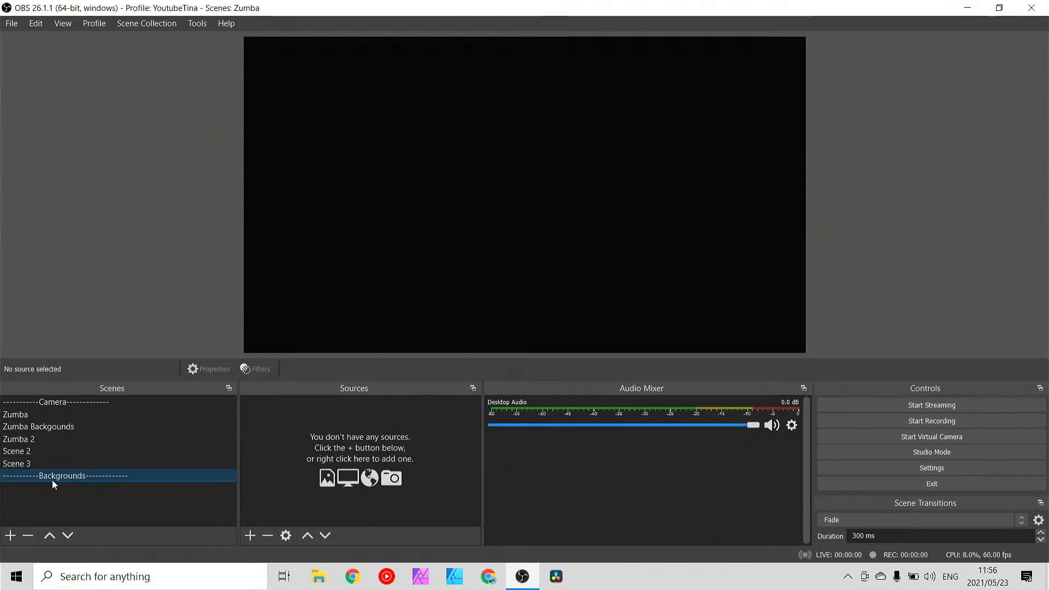
left_click_drag(48, 476, 62, 416)
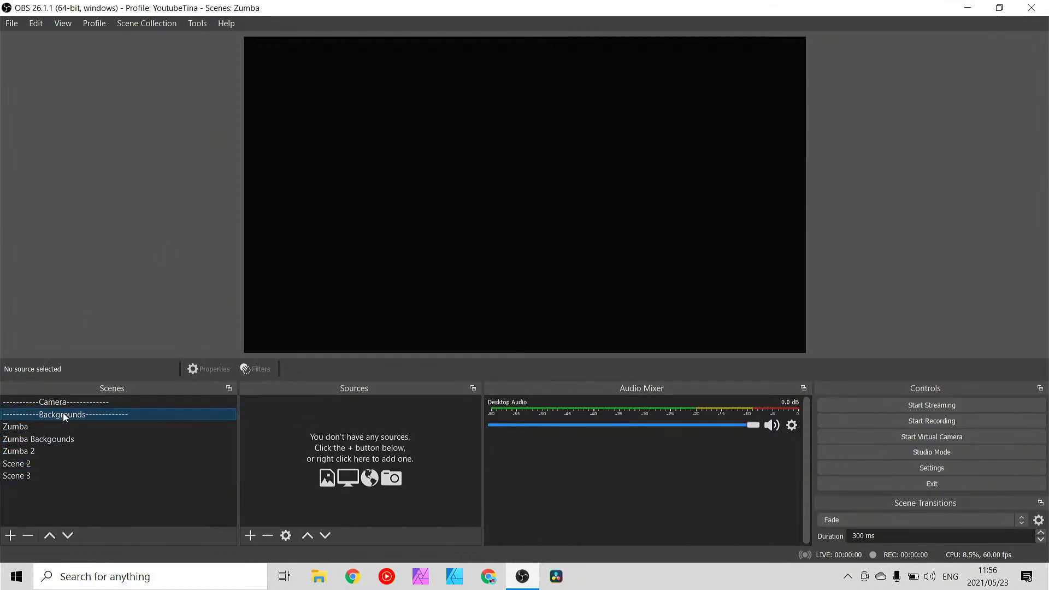
- Add another heading scene from the copied name, replacing Camera with Sound between the dashes
left_click(8, 535)
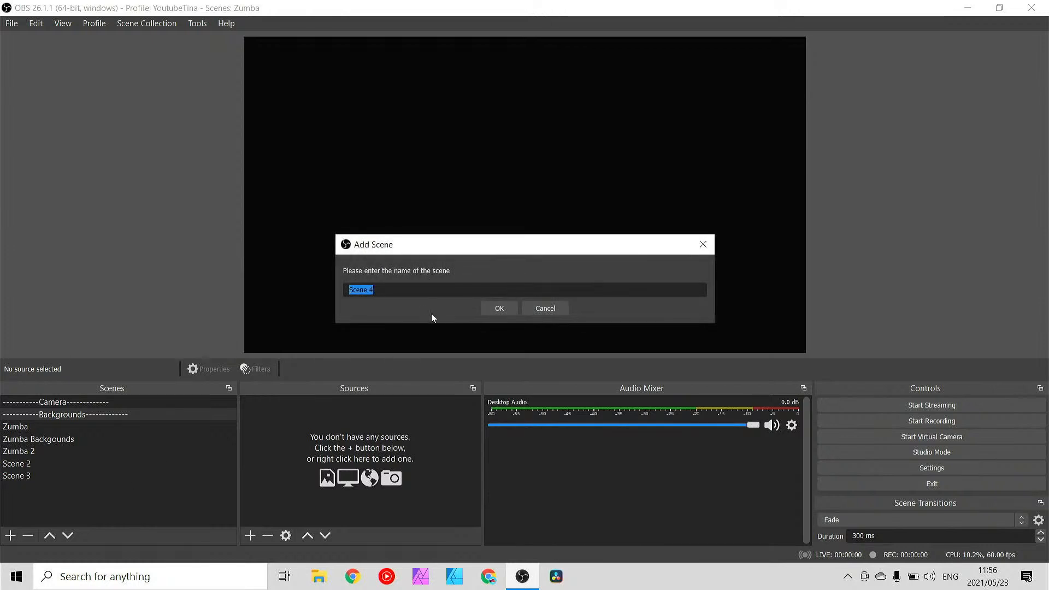
key("ctrl+v")
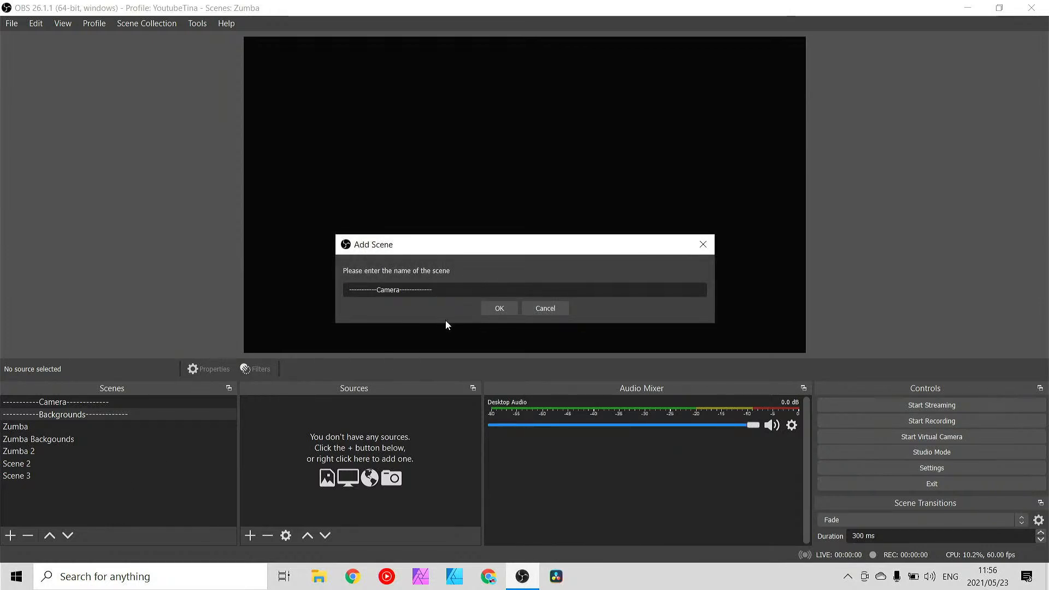
key("BackSpace")
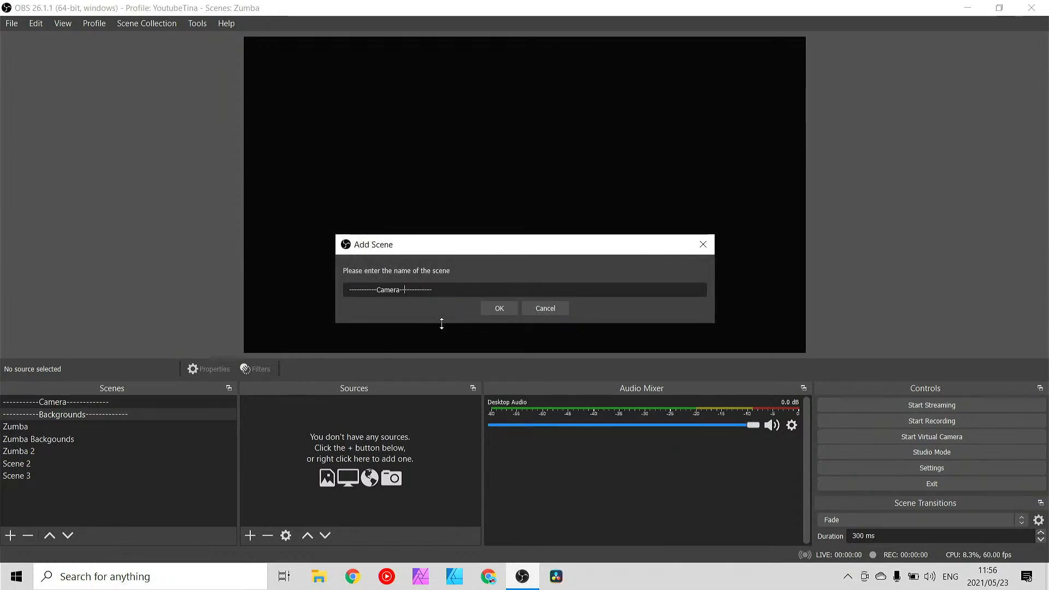
key("Left")
key("BackSpace")
key("BackSpace")
key("BackSpace")
key("BackSpace")
key("BackSpace")
key("BackSpace")
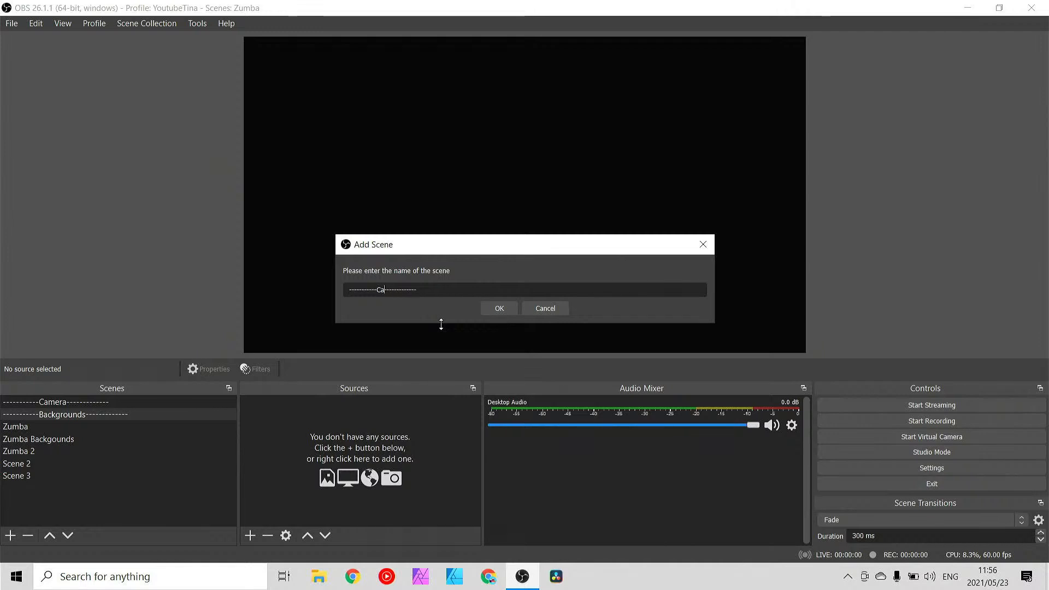
type("Sound")
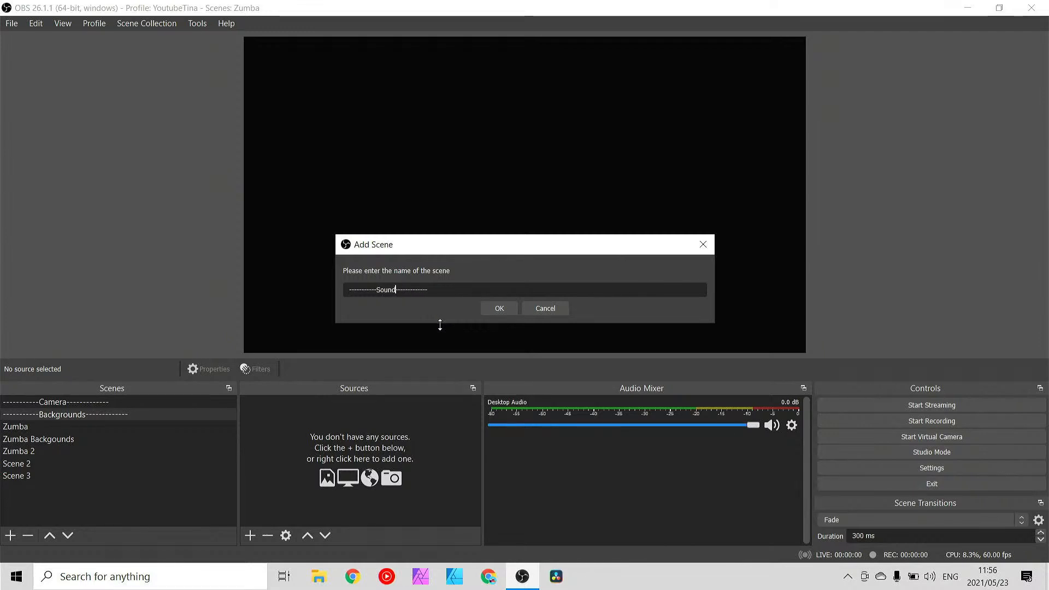
key("Return")
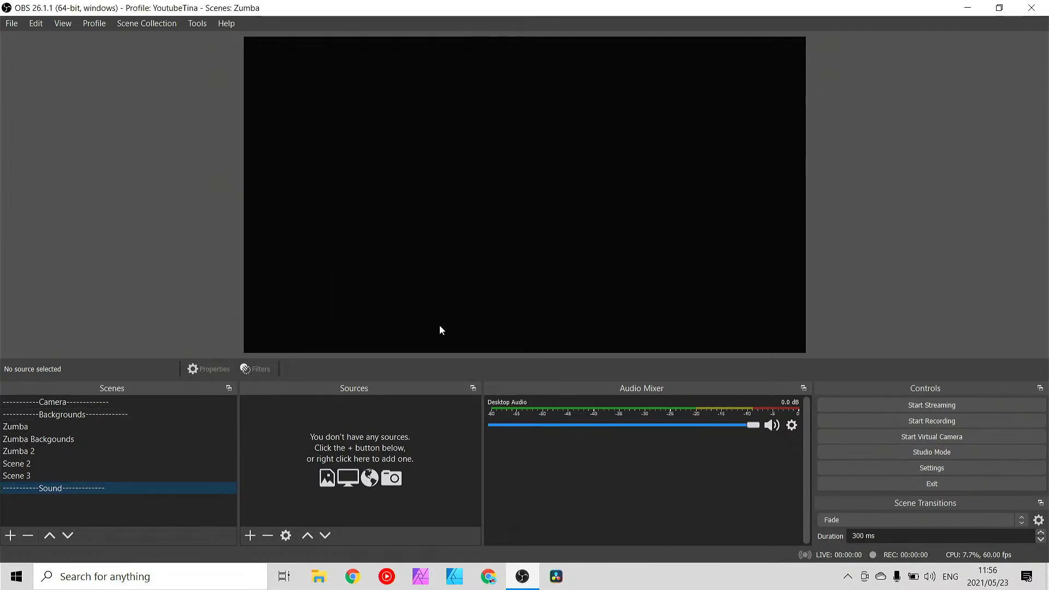
- Move the Sound heading up the scene list to sit directly below the Backgrounds heading
left_click(48, 540)
left_click(48, 541)
left_click(49, 541)
left_click(49, 541)
left_click(48, 540)
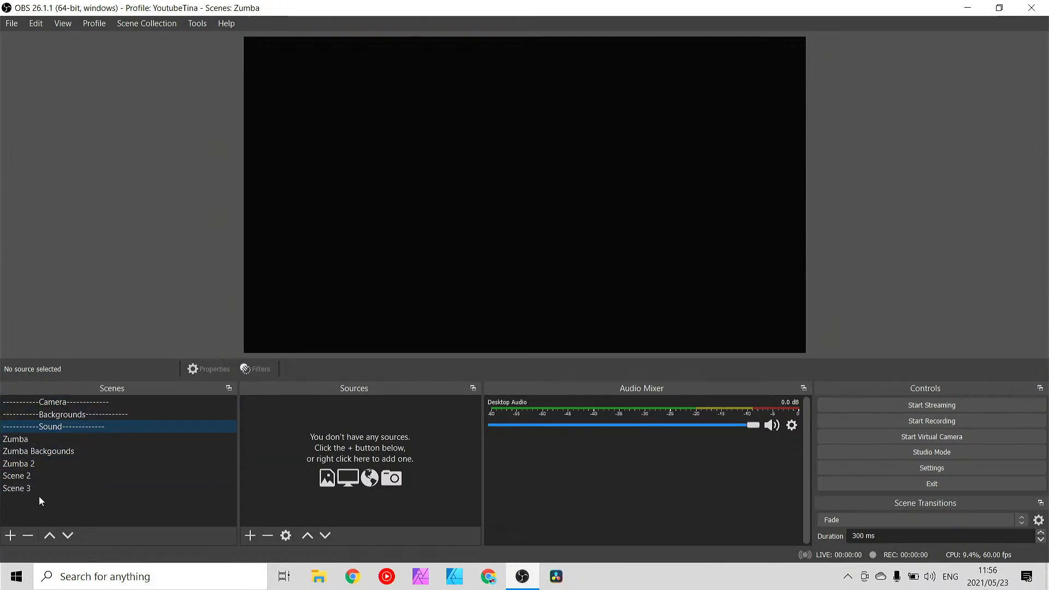
- Add a heading scene from the copied name, replacing Camera with Animations between the dashes
left_click(11, 535)
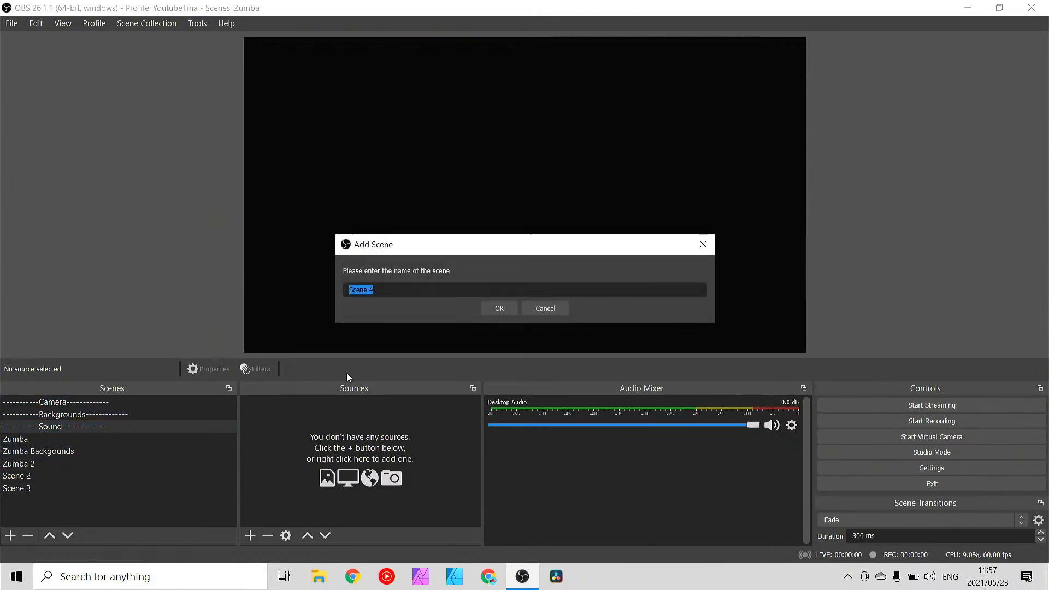
key("ctrl+v")
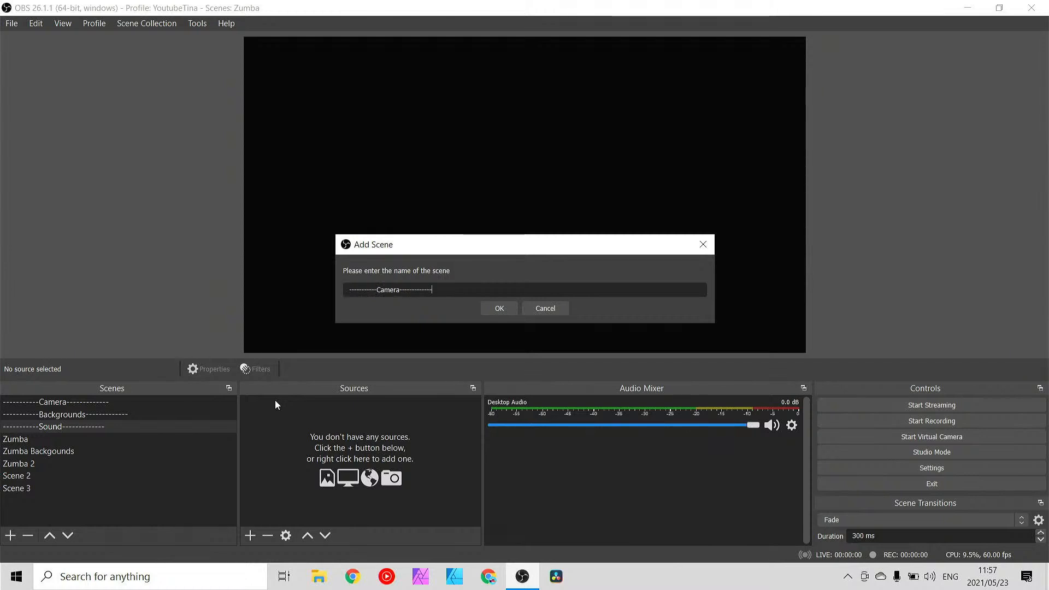
key("Left")
key("Left")
key("Left")
key("Left")
key("Left")
key("Left")
key("Left")
key("Left")
key("Left")
key("Left")
key("Left")
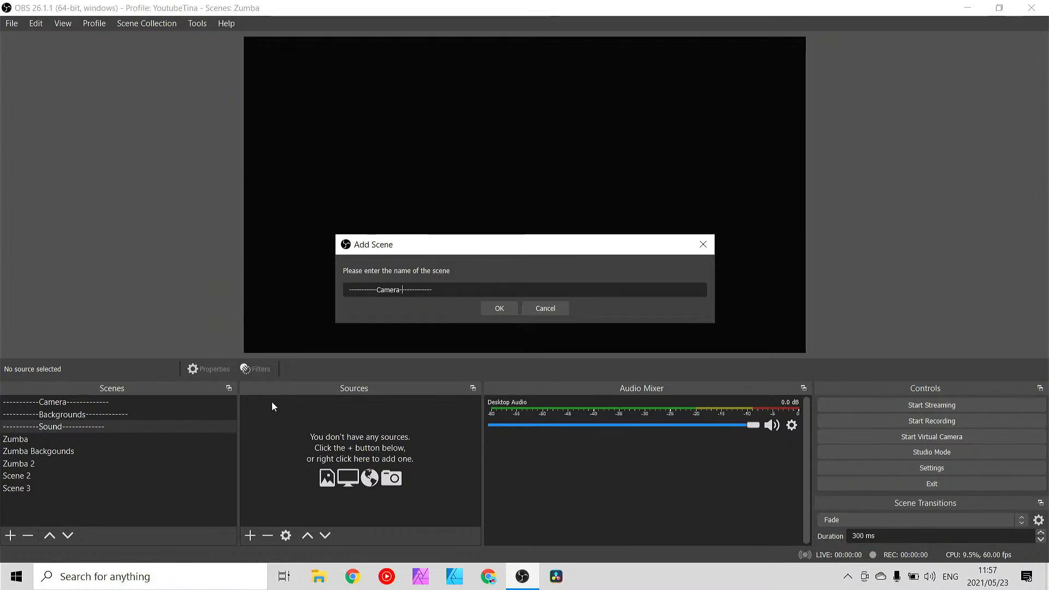
key("BackSpace")
key("BackSpace")
key("BackSpace")
key("BackSpace")
key("BackSpace")
key("BackSpace")
type("Animations")
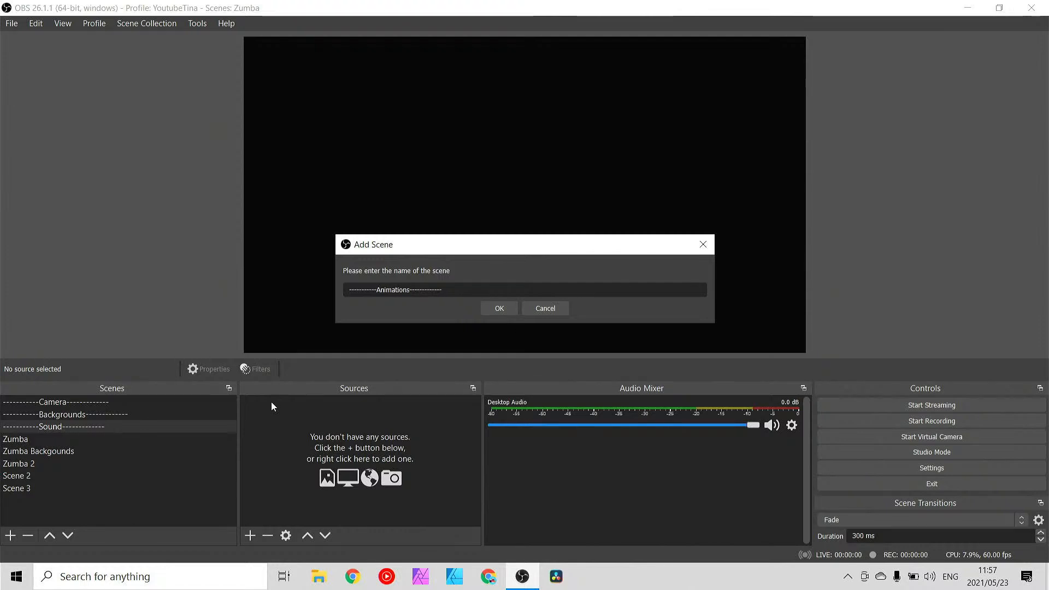
key("Return")
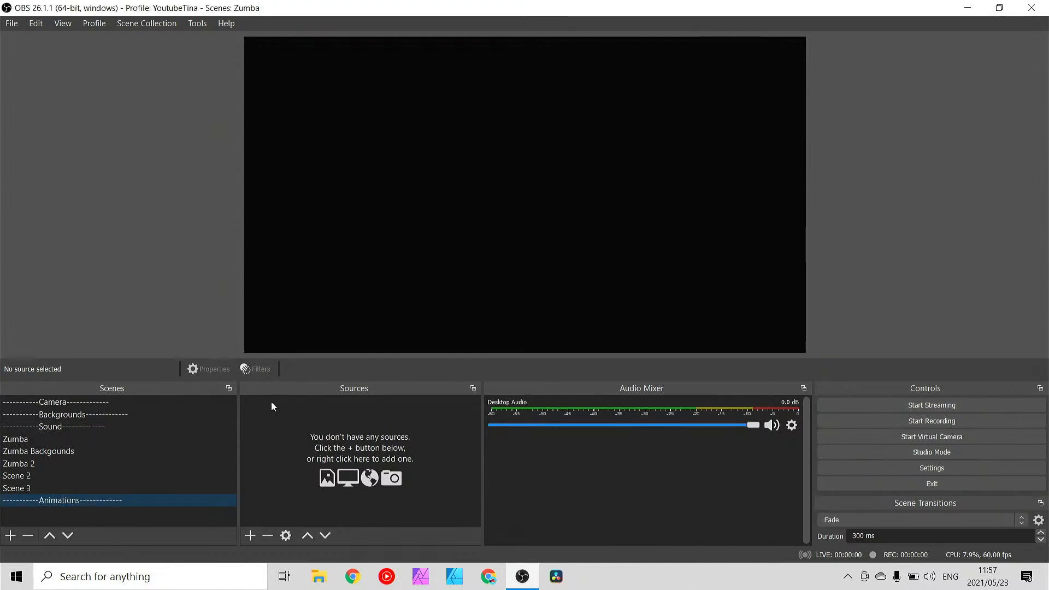
- Move the Animations heading up the scene list to sit directly below the Sound heading
left_click(50, 536)
left_click(49, 535)
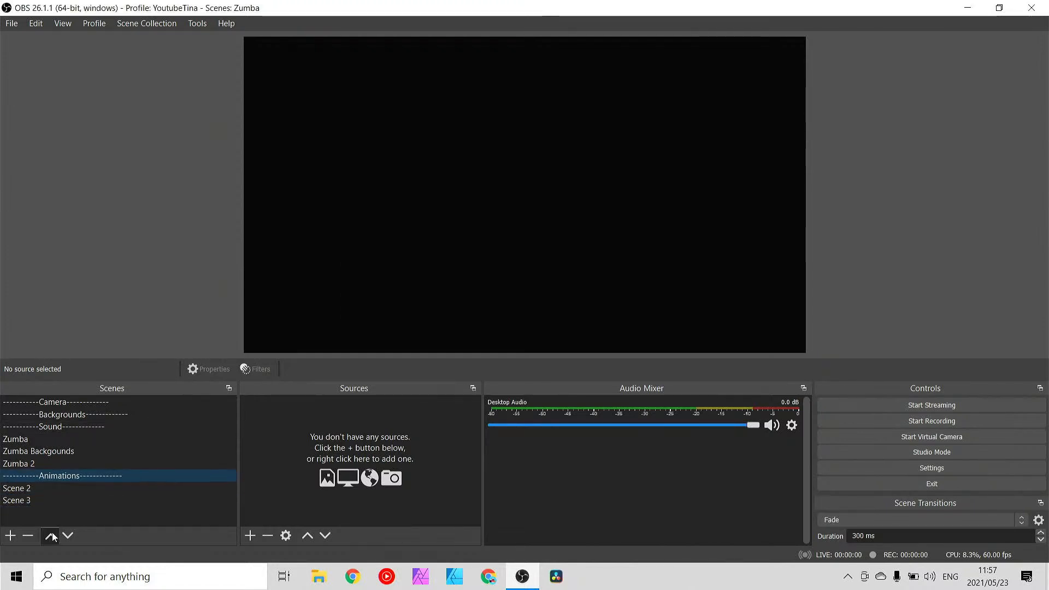
left_click(51, 535)
left_click(50, 535)
left_click(51, 535)
left_click(51, 535)
left_click(68, 536)
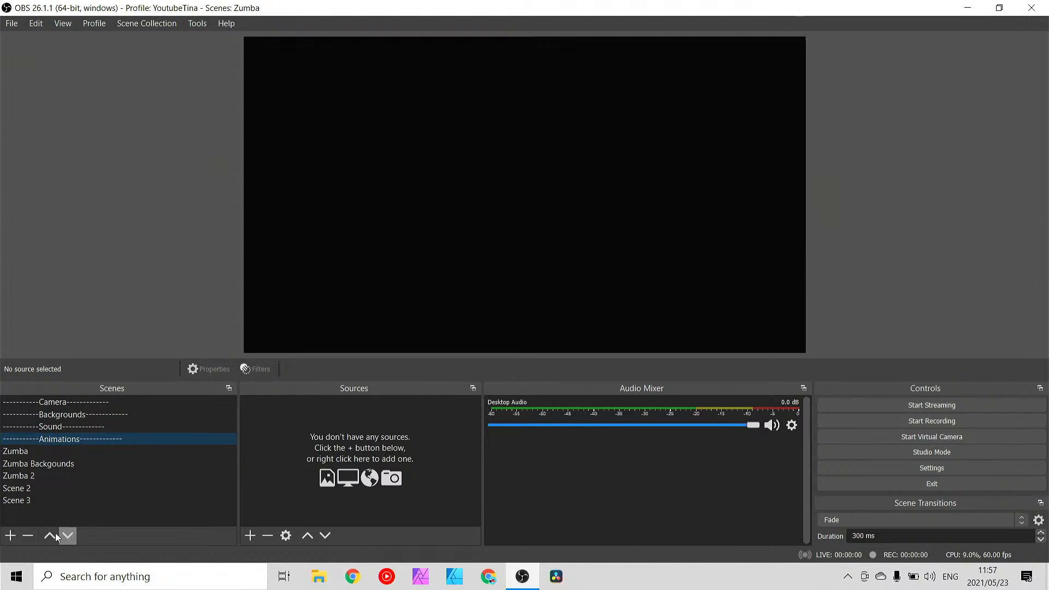
- Add a heading scene from the copied name, replacing Camera with Social between the dashes
left_click(10, 536)
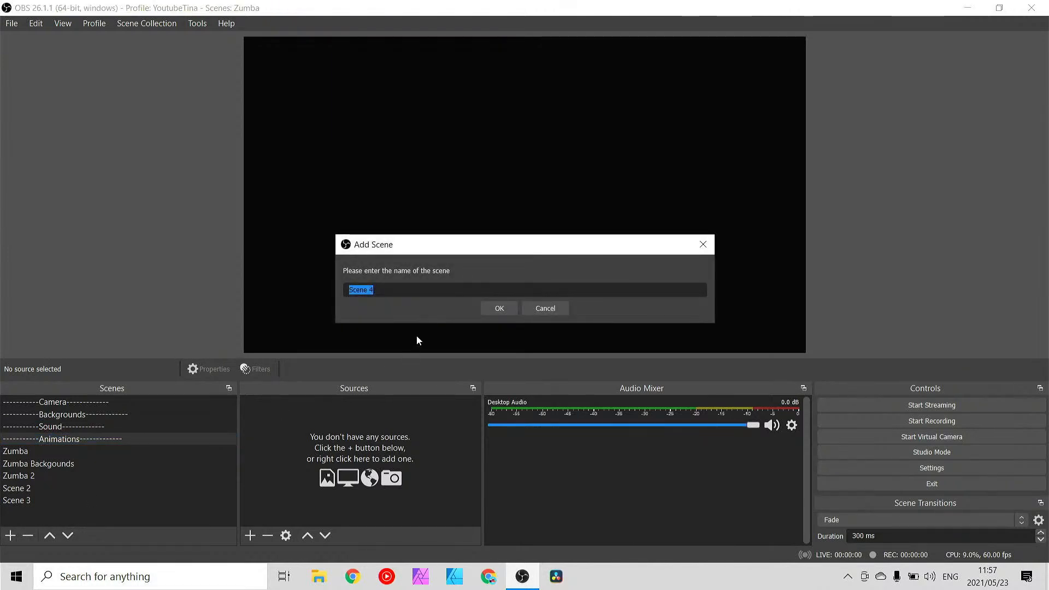
key("ctrl+v")
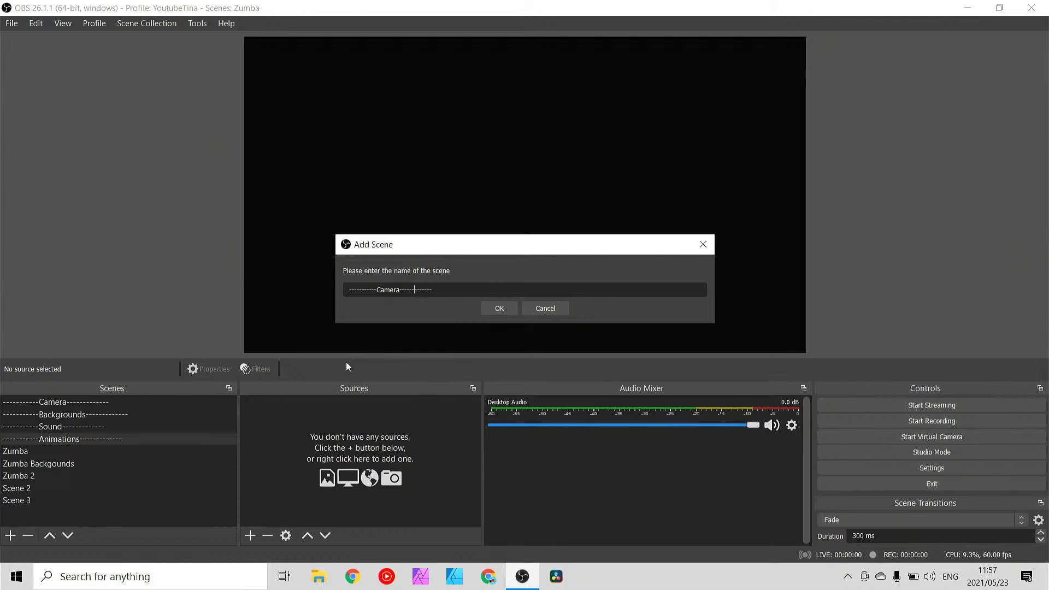
key("Left")
key("Left")
key("Left")
key("Left")
key("Left")
key("Left")
key("Left")
key("Left")
key("Left")
key("Left")
key("Left")
key("Left")
key("Left")
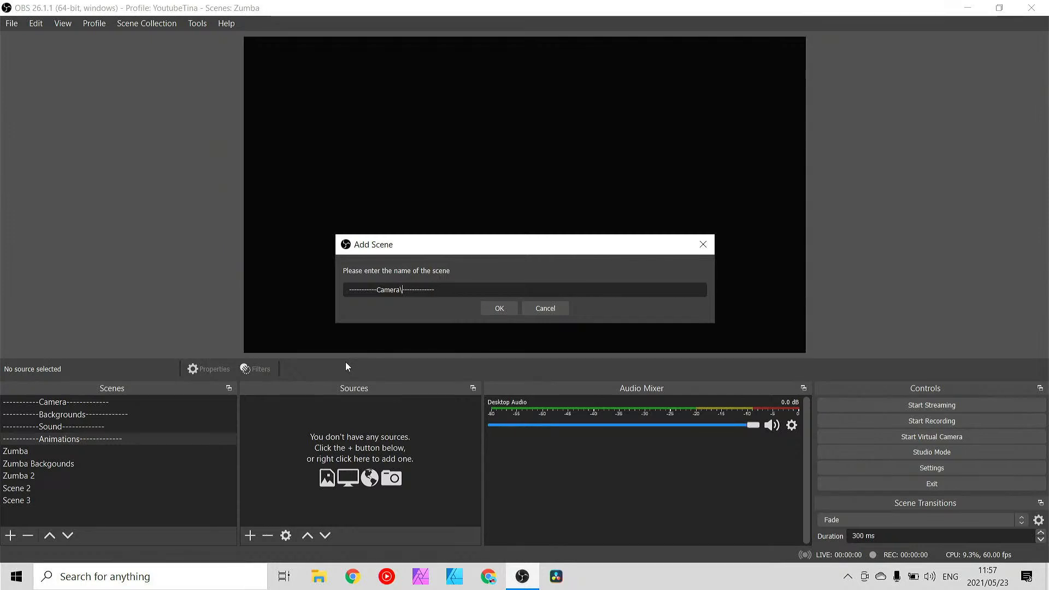
key("BackSpace")
key("BackSpace")
key("BackSpace")
key("BackSpace")
key("BackSpace")
key("BackSpace")
type("So")
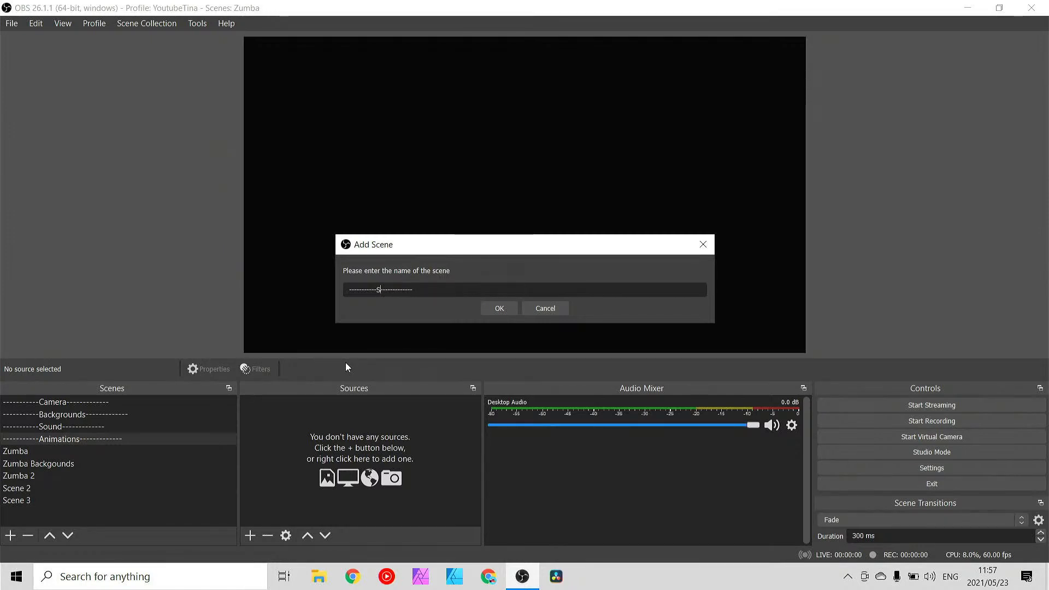
type("cial")
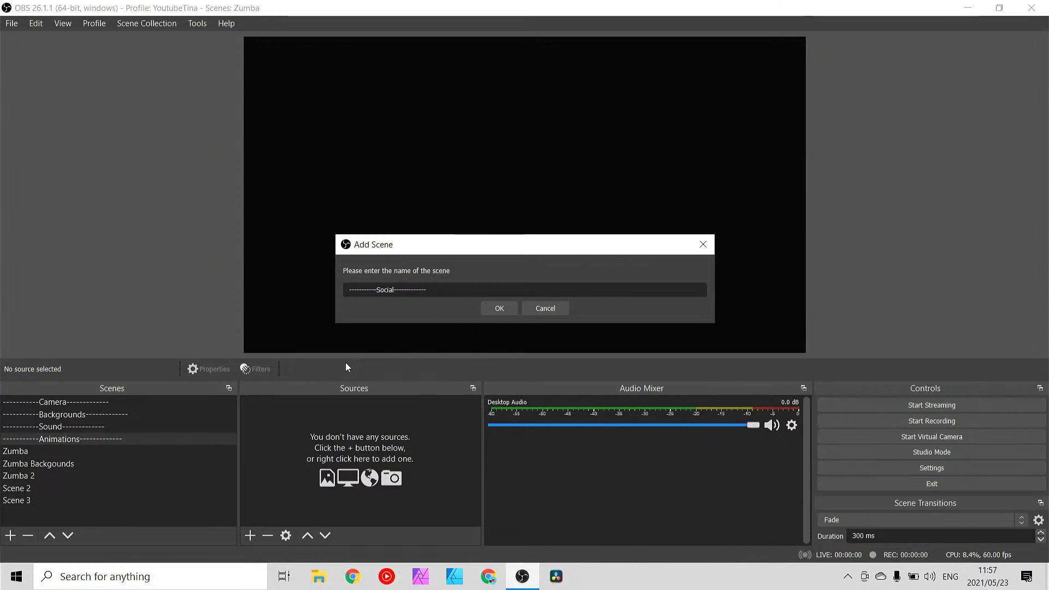
key("Return")
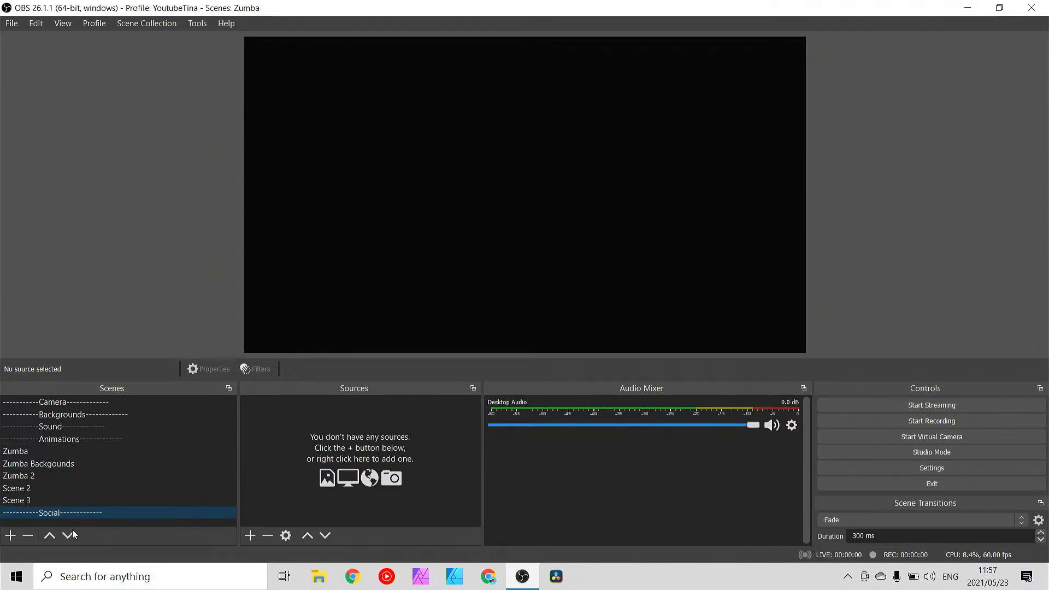
- Move the Social heading up the scene list to sit directly below the Animations heading
left_click(52, 538)
left_click(52, 538)
left_click(53, 539)
left_click(53, 538)
left_click(53, 539)
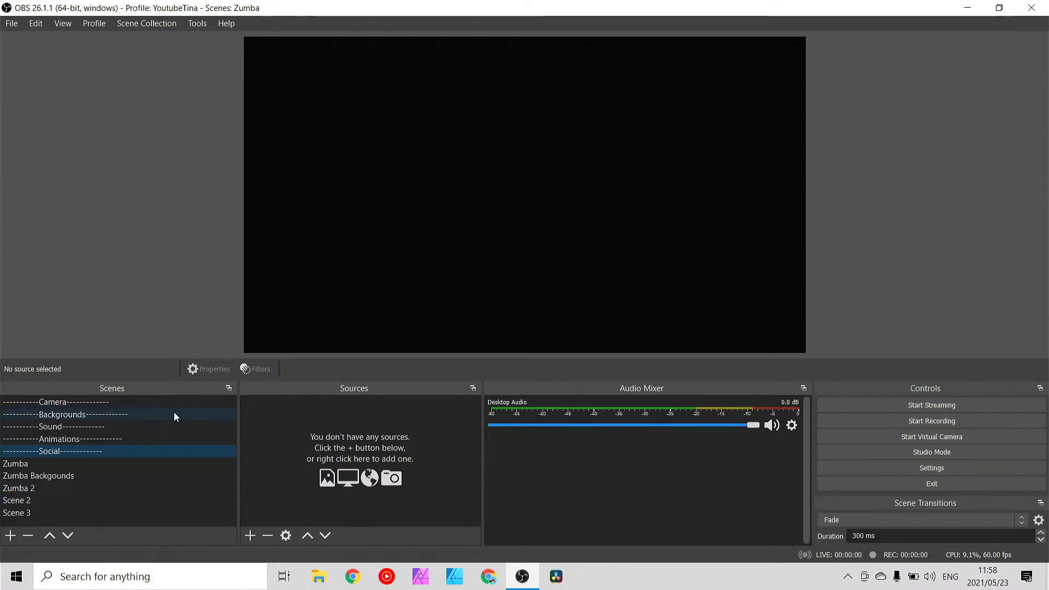
left_click(104, 450)
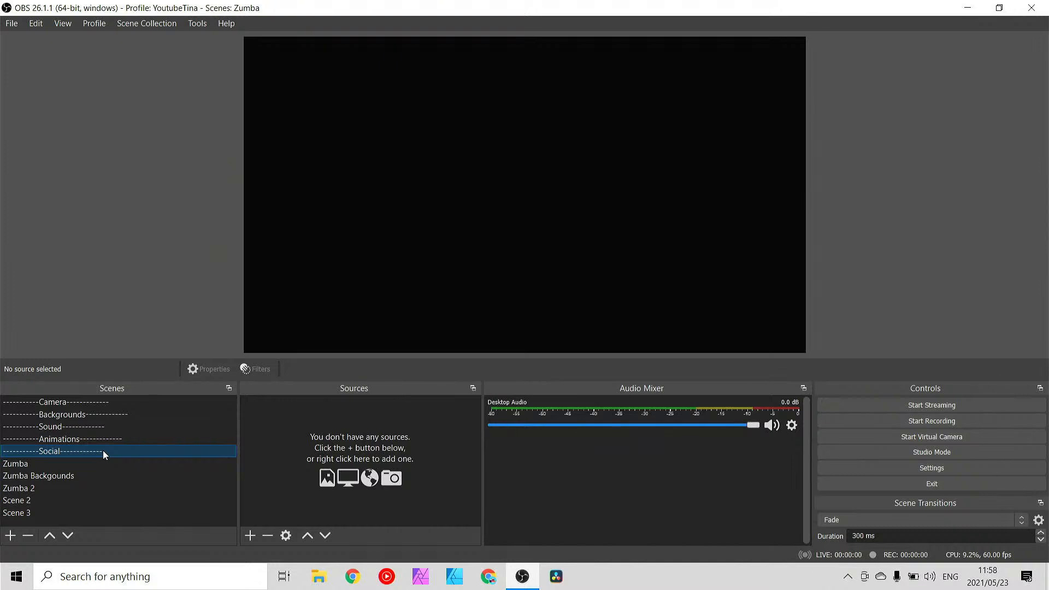
- Add a heading scene from the copied name with Testing in place of Camera, and move it directly below the Social heading
left_click(46, 466)
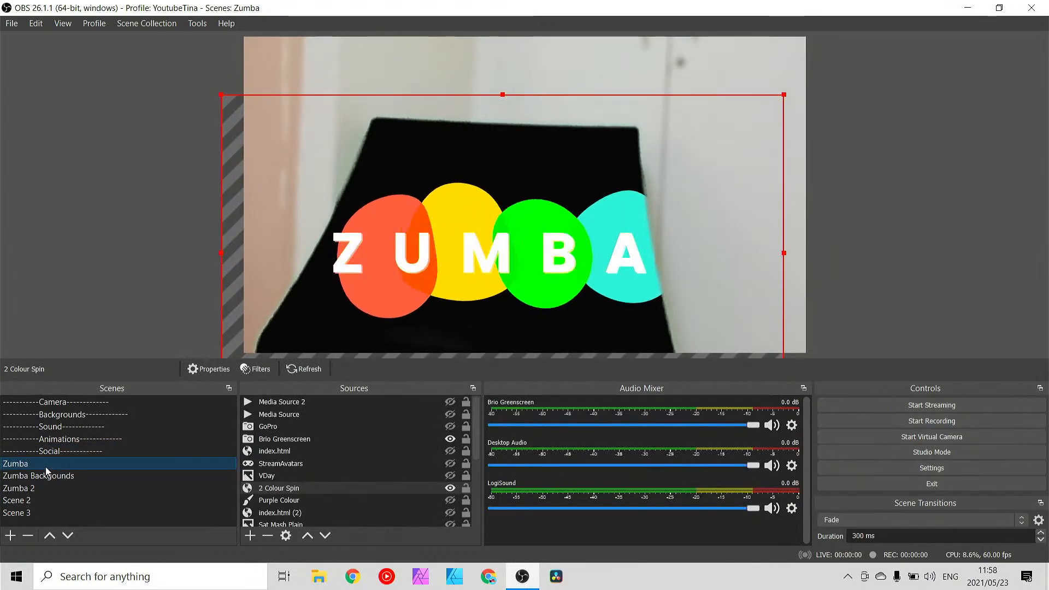
left_click(10, 535)
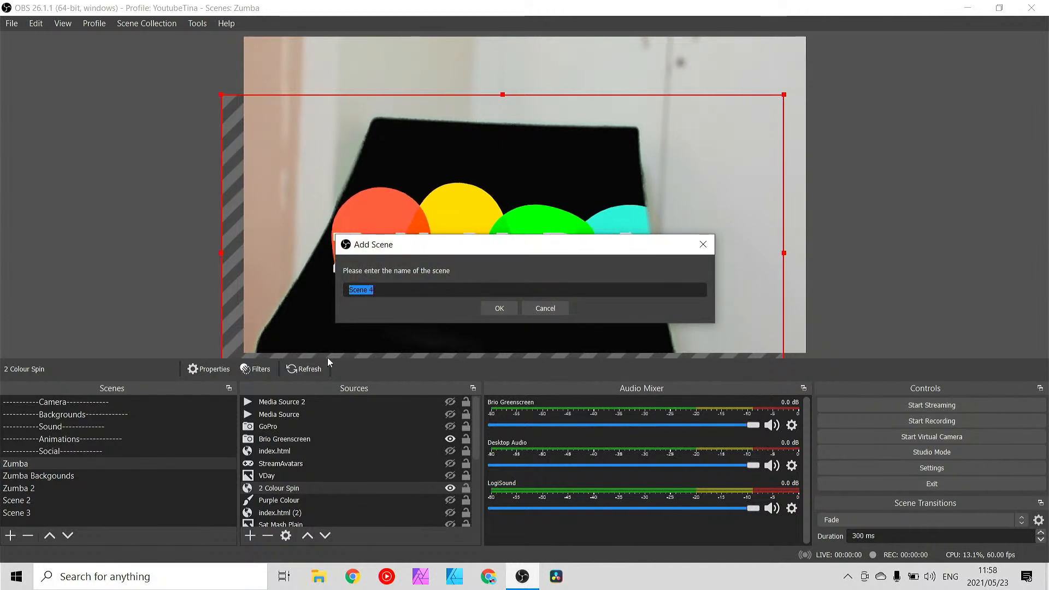
type("-----------Camera-------------")
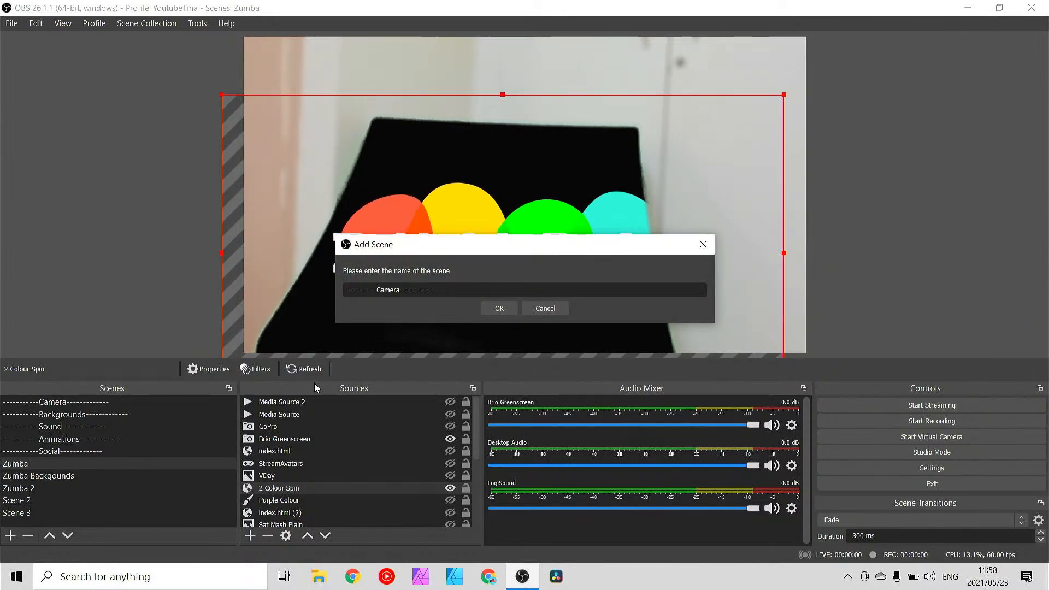
key("Left")
key("Left")
key("Left")
key("Left")
key("Left")
key("Left")
key("Left")
key("Left")
key("Left")
key("Left")
key("Left")
key("Left")
key("Left")
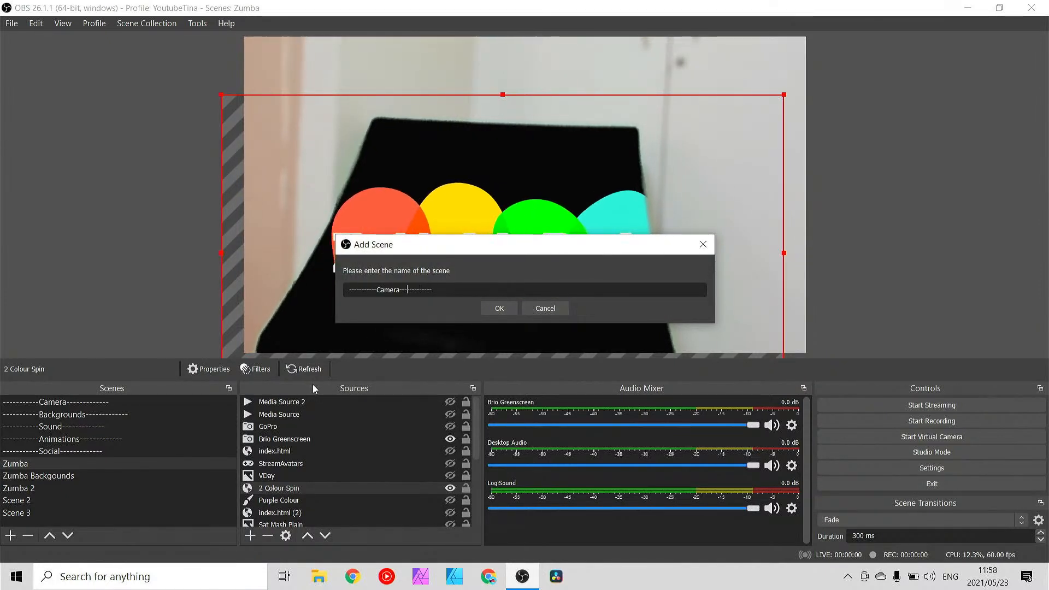
key("BackSpace")
key("BackSpace")
key("BackSpace")
key("BackSpace")
key("BackSpace")
key("BackSpace")
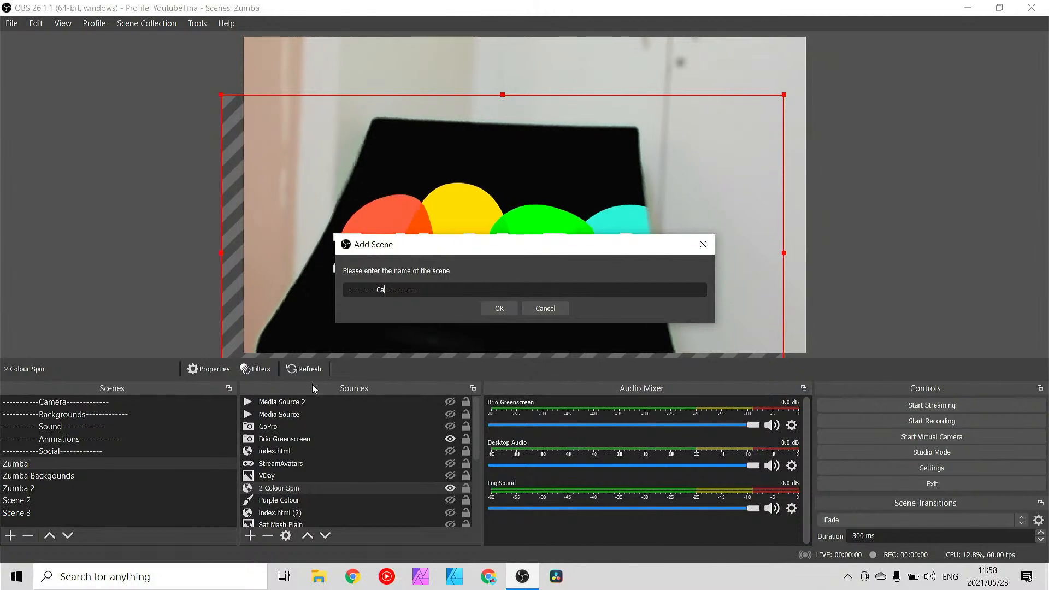
type("Te")
type("sting")
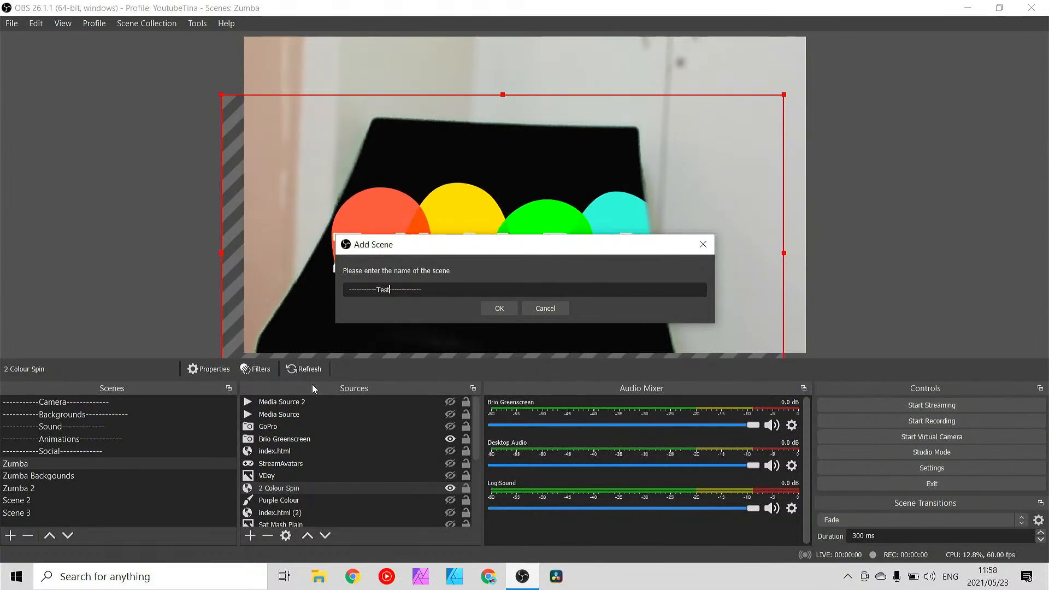
key("Return")
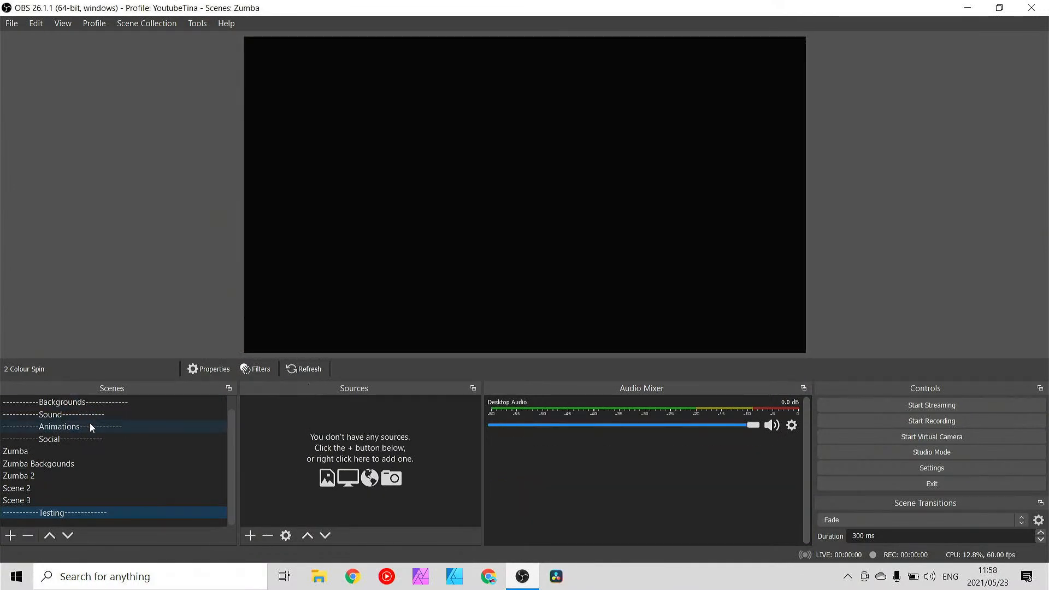
left_click_drag(41, 511, 25, 450)
- Duplicate the Zumba scene as Cam Greenscreen and move the copy up the scene list between the Sound and Animations headings
left_click(32, 464)
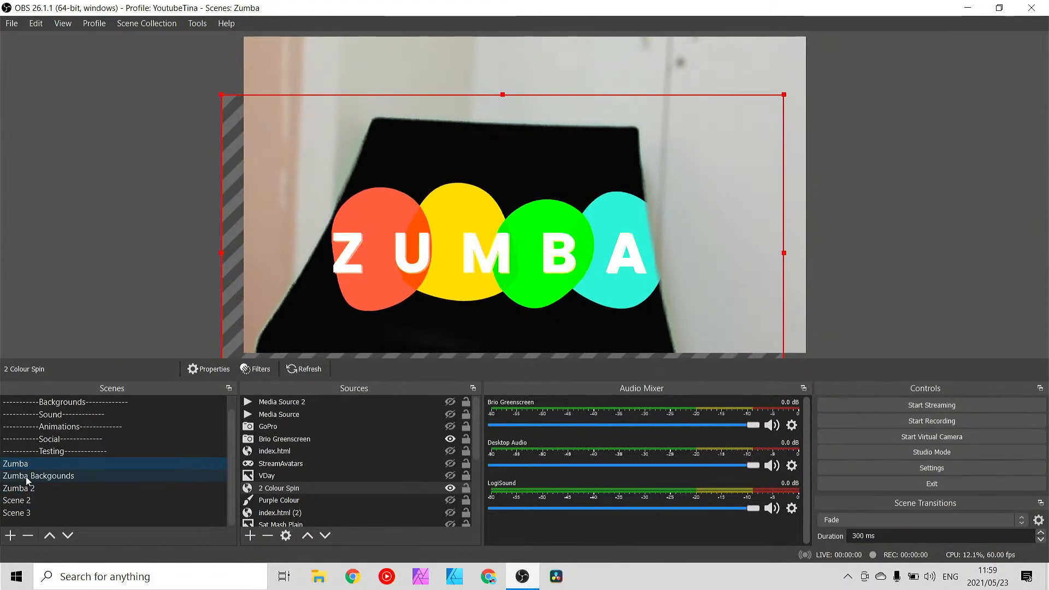
left_click(26, 476)
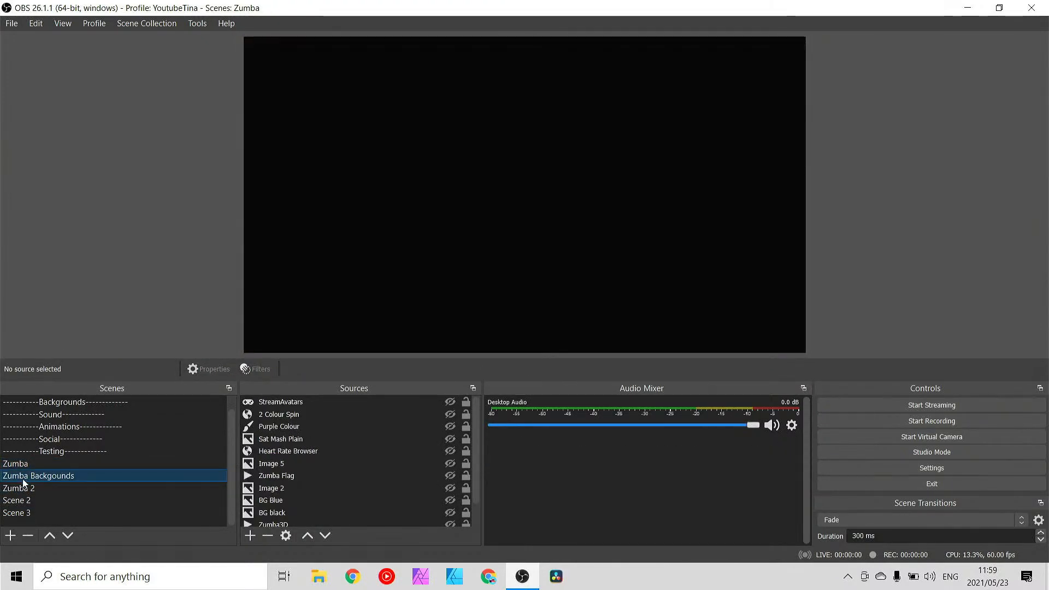
left_click(23, 465)
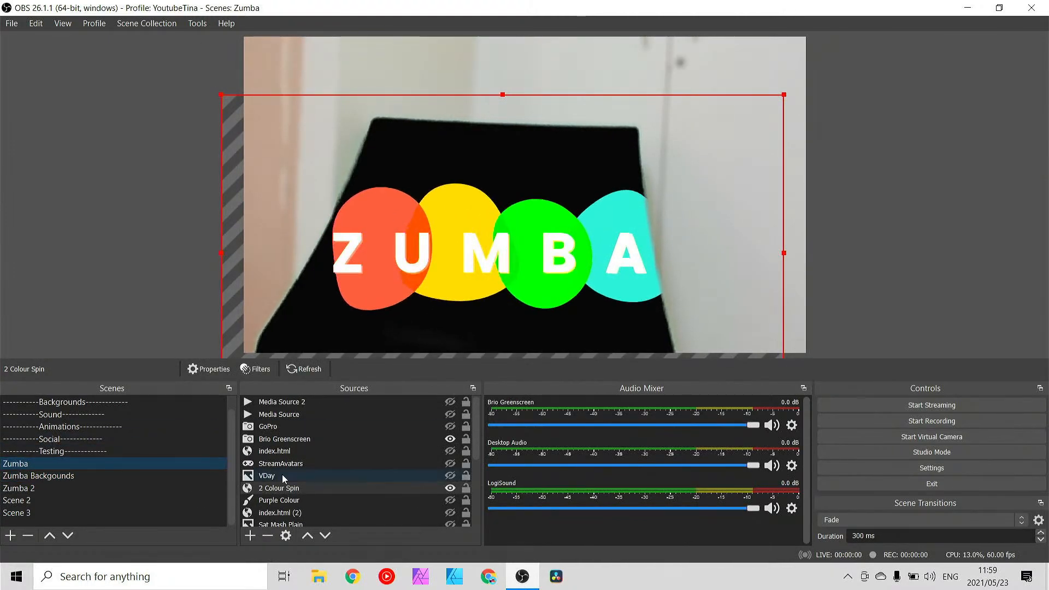
scroll(69, 454, "up", 1)
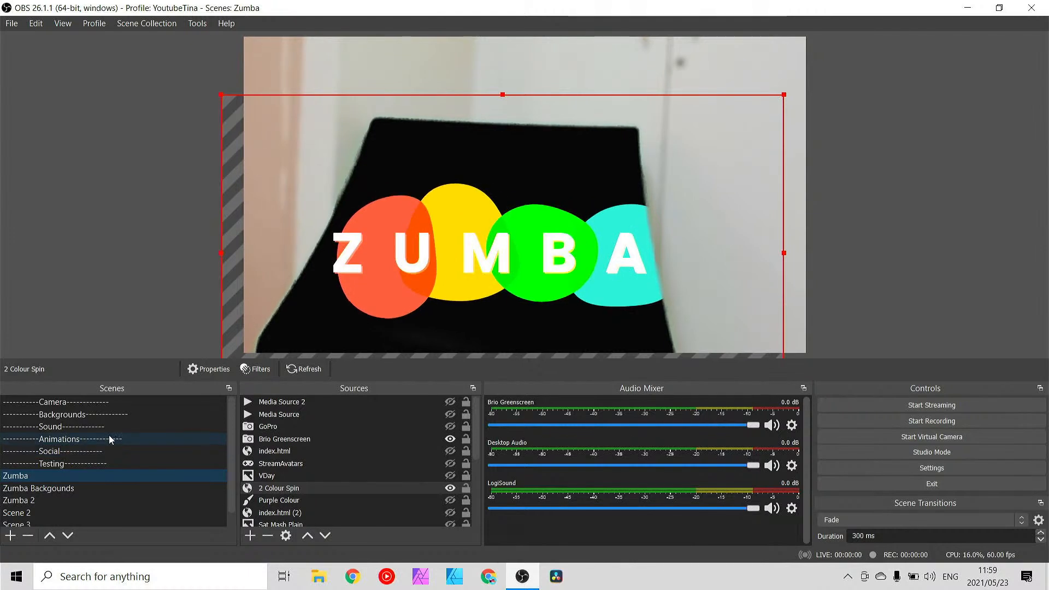
right_click(37, 475)
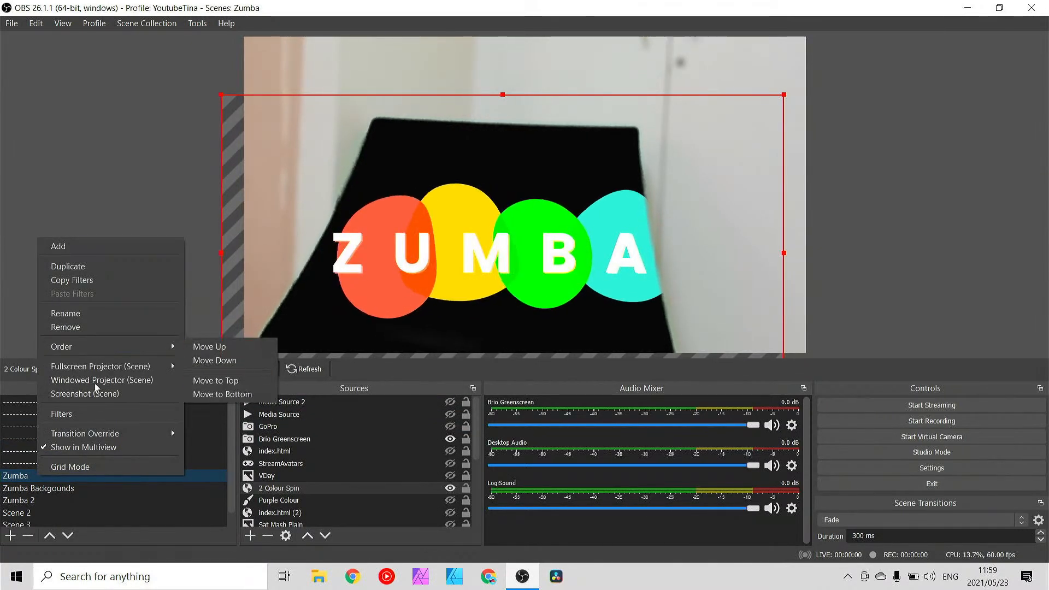
left_click(75, 266)
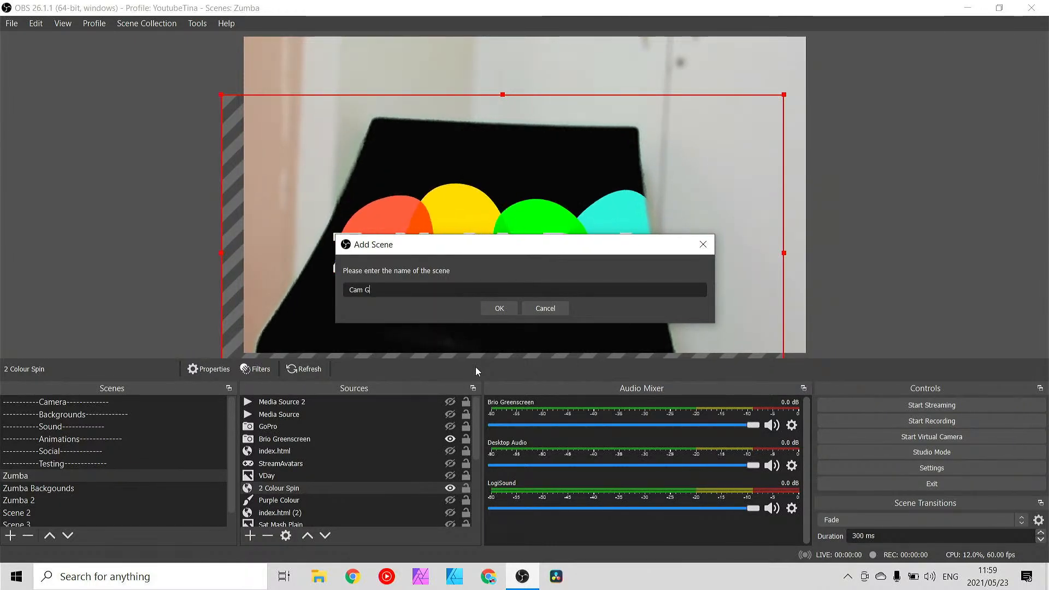
type("ns")
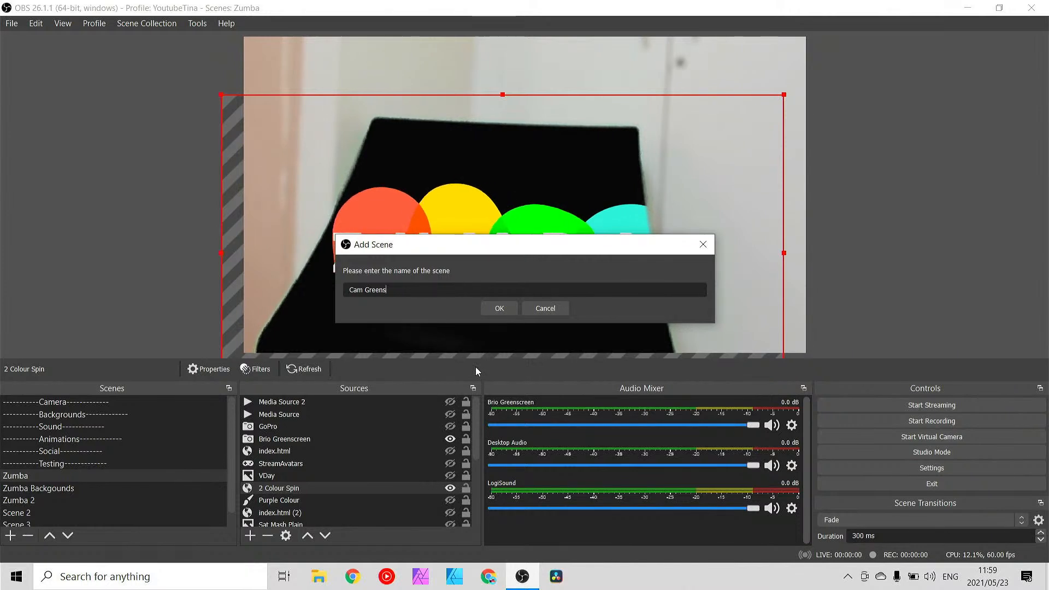
type("creen")
key("Return")
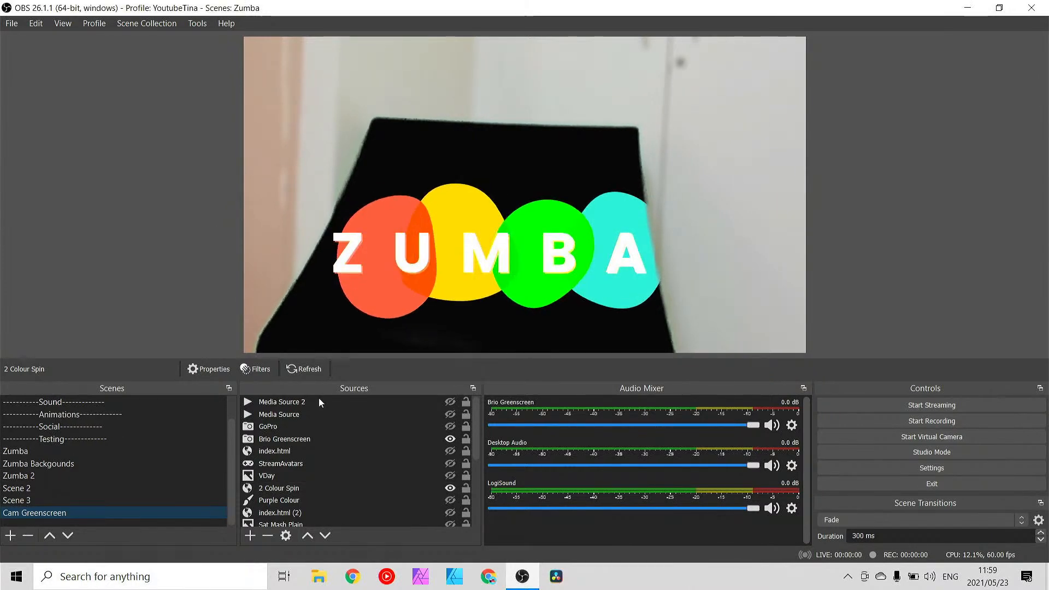
left_click_drag(58, 512, 47, 419)
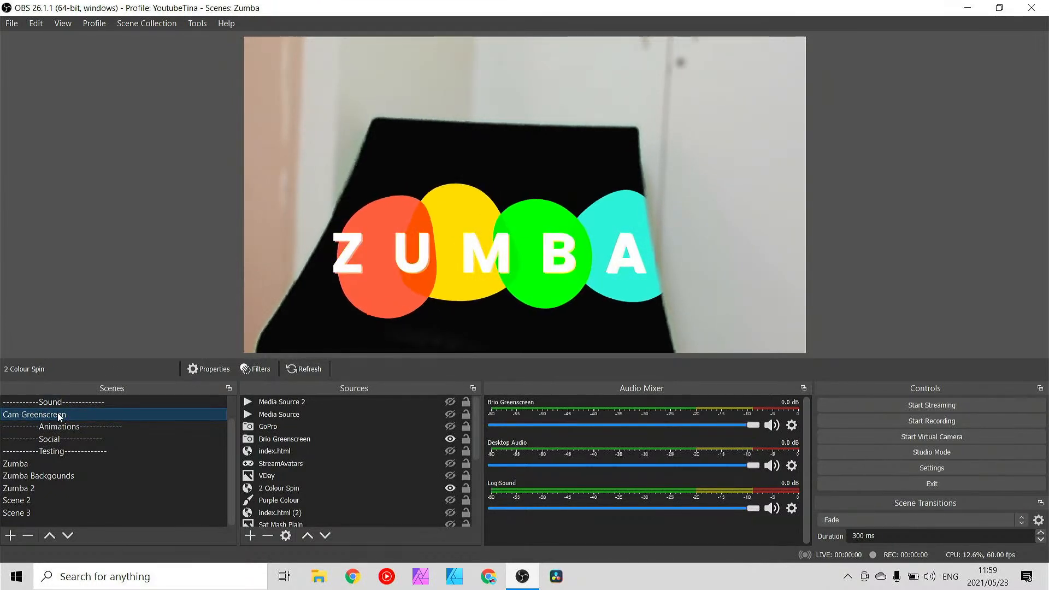
- Remove Media Source 2, Media Source, index.html, StreamAvatars, VDay, 2 Colour Spin and Purple Colour from the Cam Greenscreen scene
left_click(289, 402)
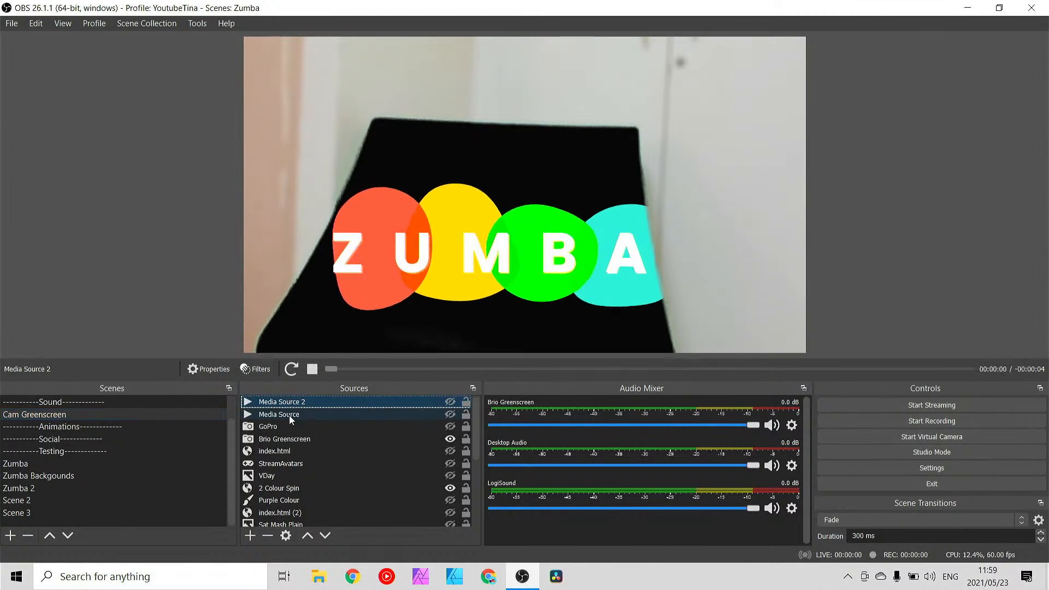
left_click(289, 415, "ctrl")
left_click(274, 453, "ctrl")
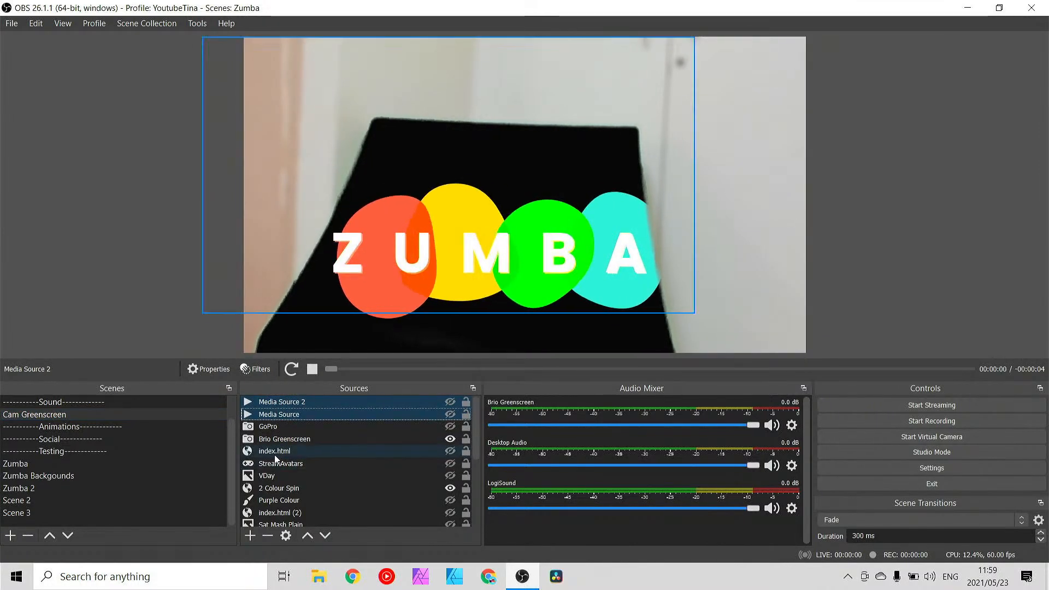
left_click(279, 464, "ctrl")
left_click(276, 476, "ctrl")
left_click(276, 488, "ctrl")
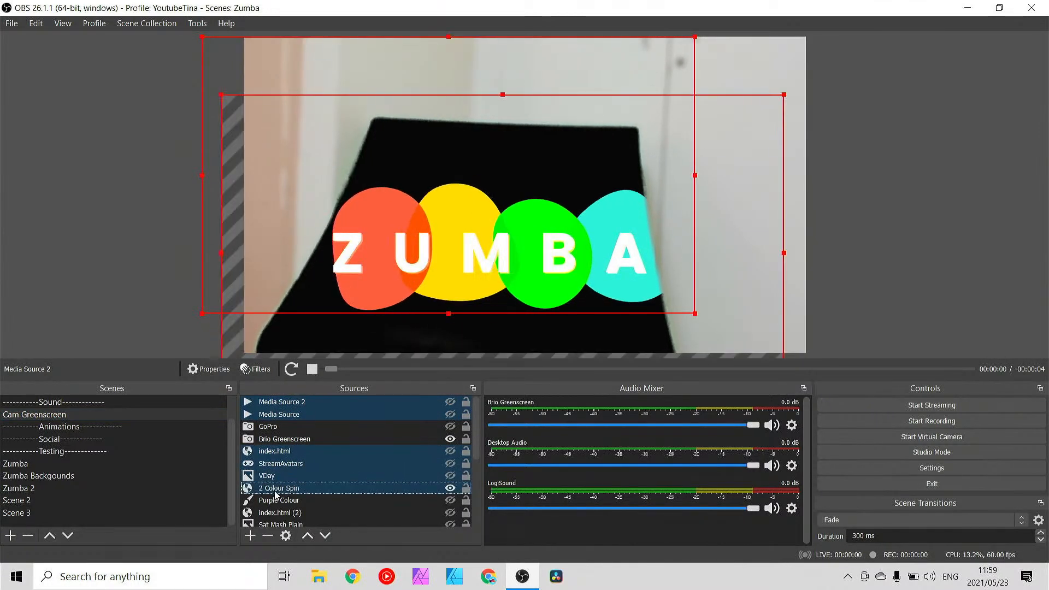
left_click(275, 500, "ctrl")
left_click(268, 535)
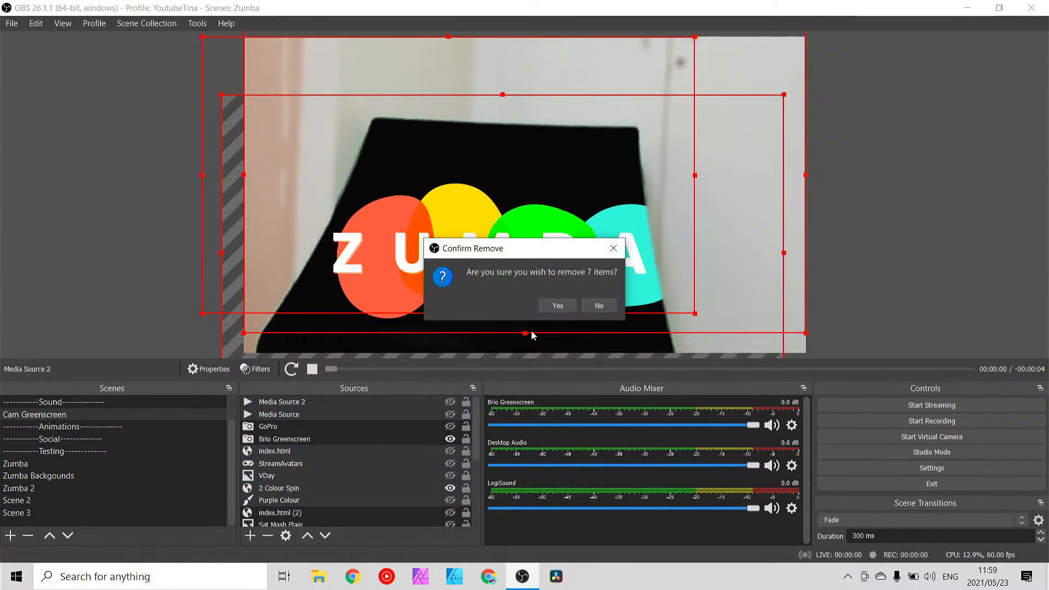
left_click(558, 306)
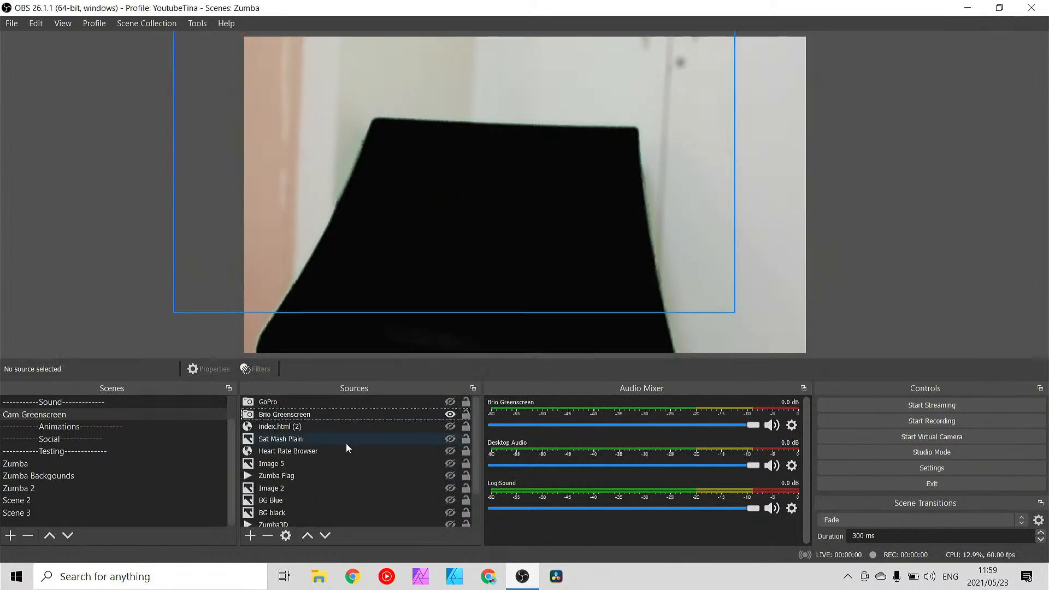
- Check the properties of the Brio Greenscreen camera source, leaving its settings as they are
left_click(279, 429)
left_click(266, 416)
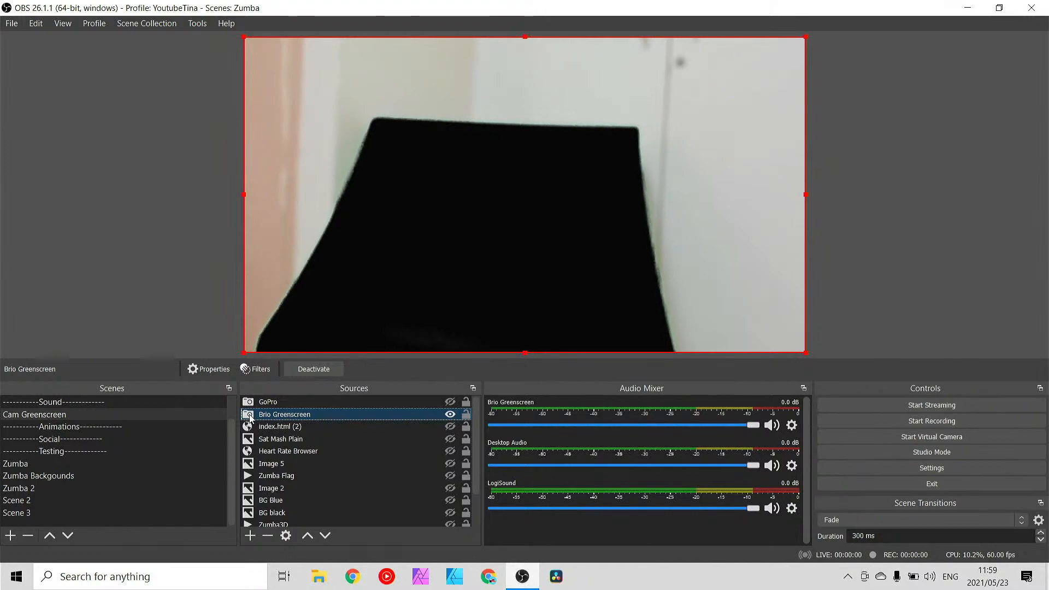
double_click(272, 418)
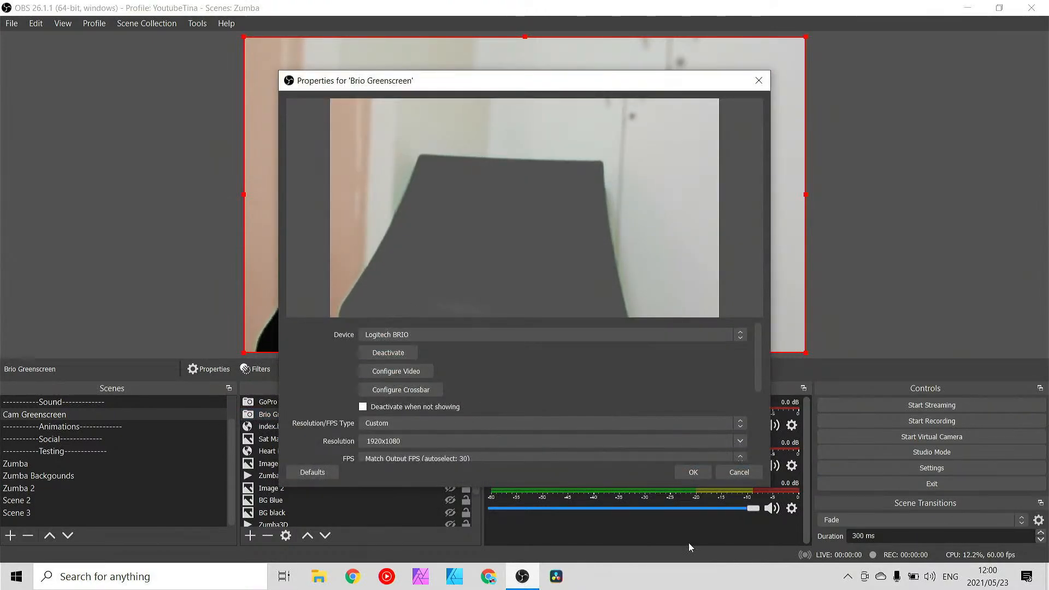
left_click(738, 472)
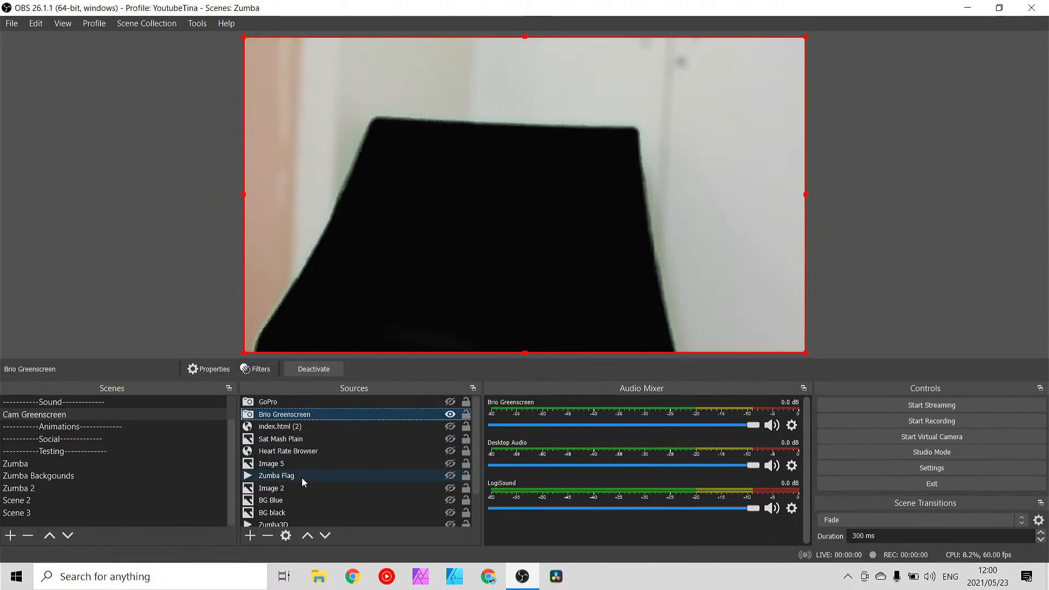
- Remove all sources from index.html (2) down through LogiSound from the Cam Greenscreen scene, keeping GoPro and Brio Greenscreen
left_click(271, 432)
scroll(275, 439, "down", 1)
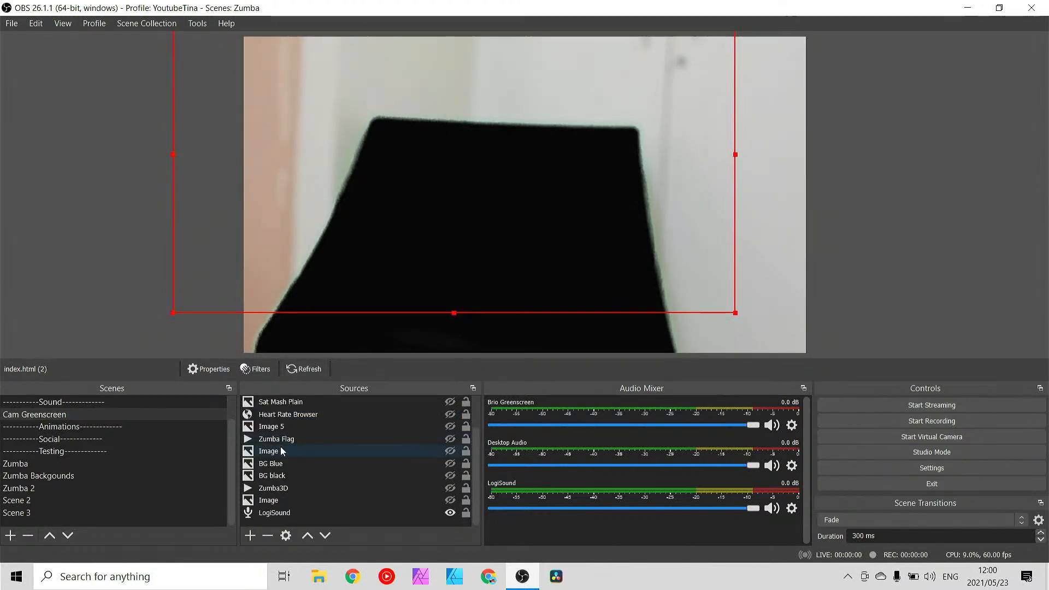
left_click(285, 514, "shift")
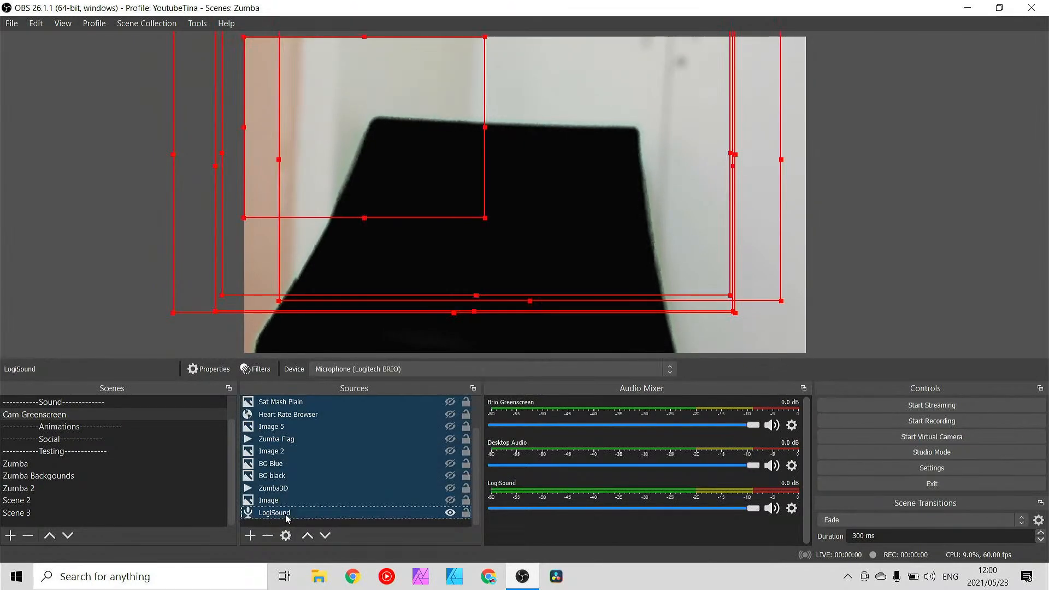
right_click(286, 518)
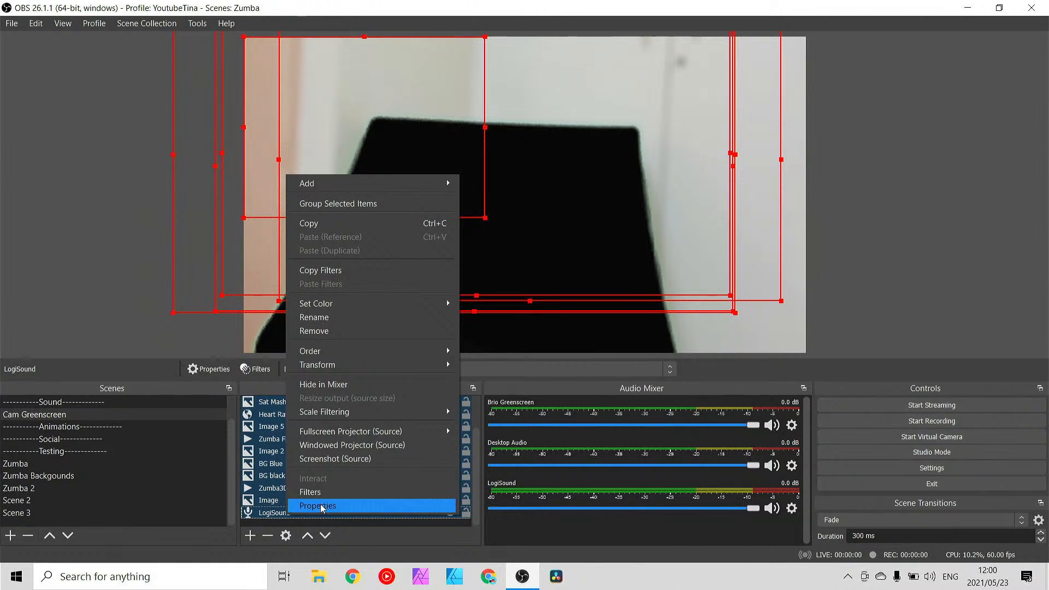
left_click(339, 331)
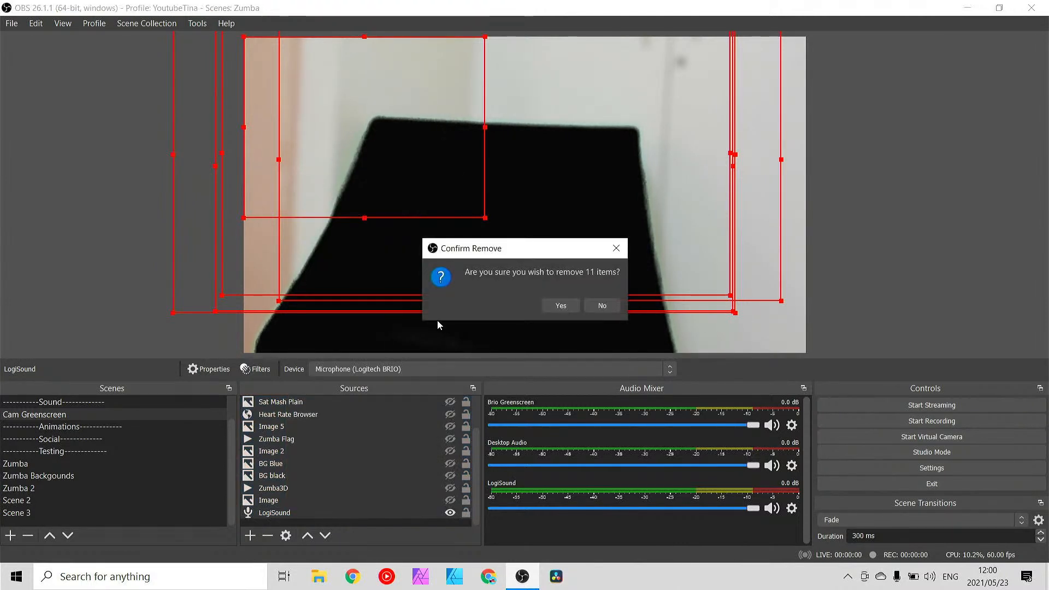
left_click(554, 309)
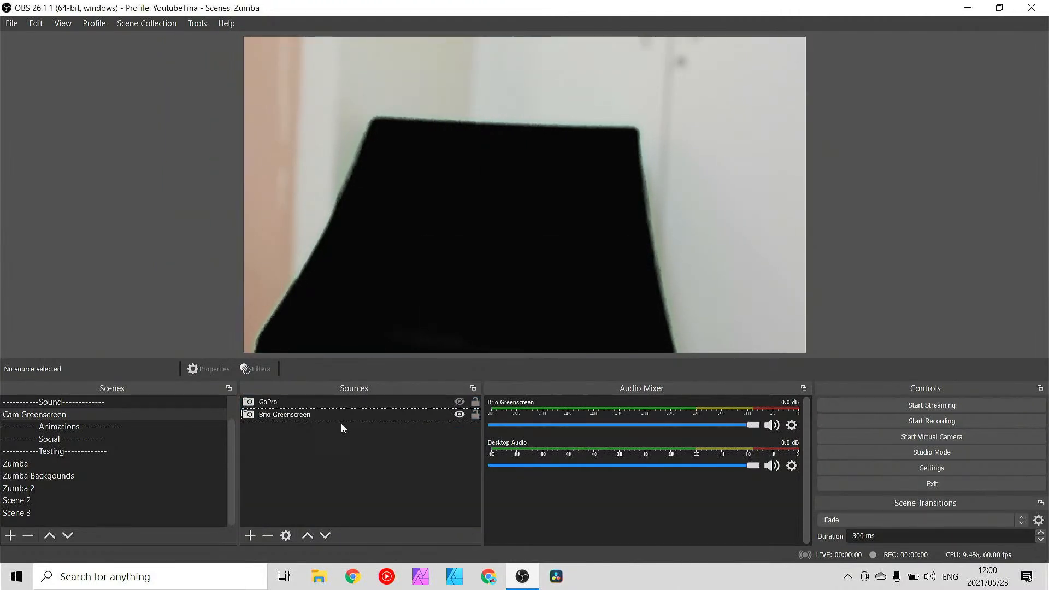
left_click(282, 405)
left_click(284, 416)
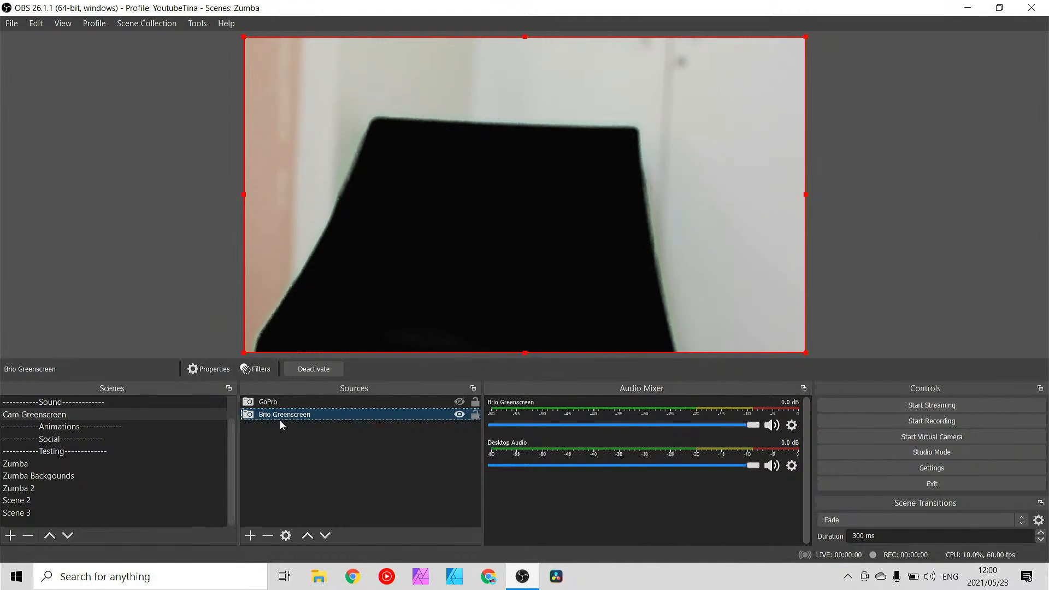
left_click(271, 402, "ctrl")
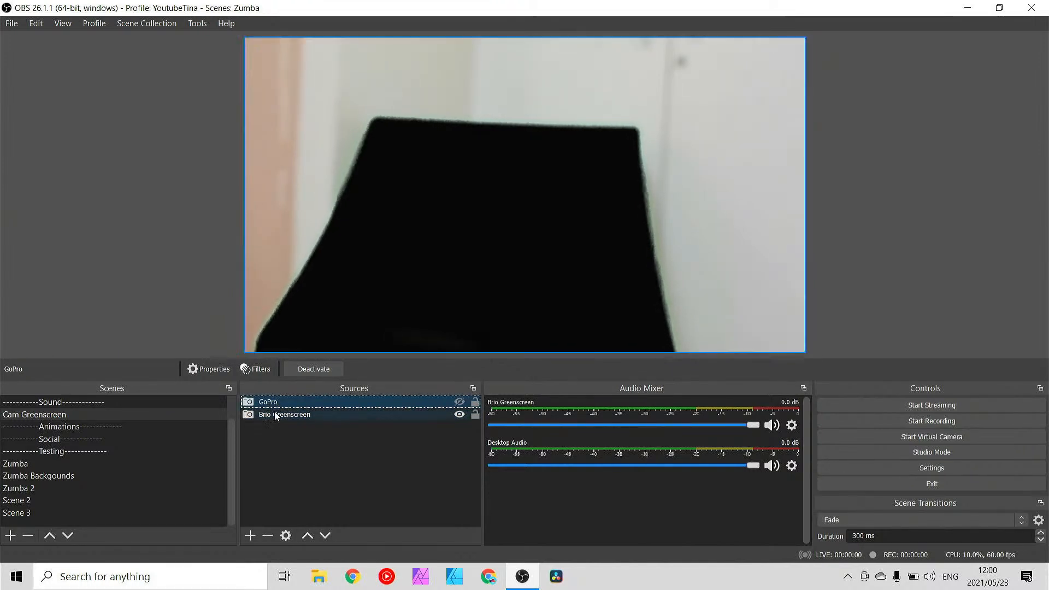
left_click(273, 416)
left_click(277, 403)
left_click(279, 417)
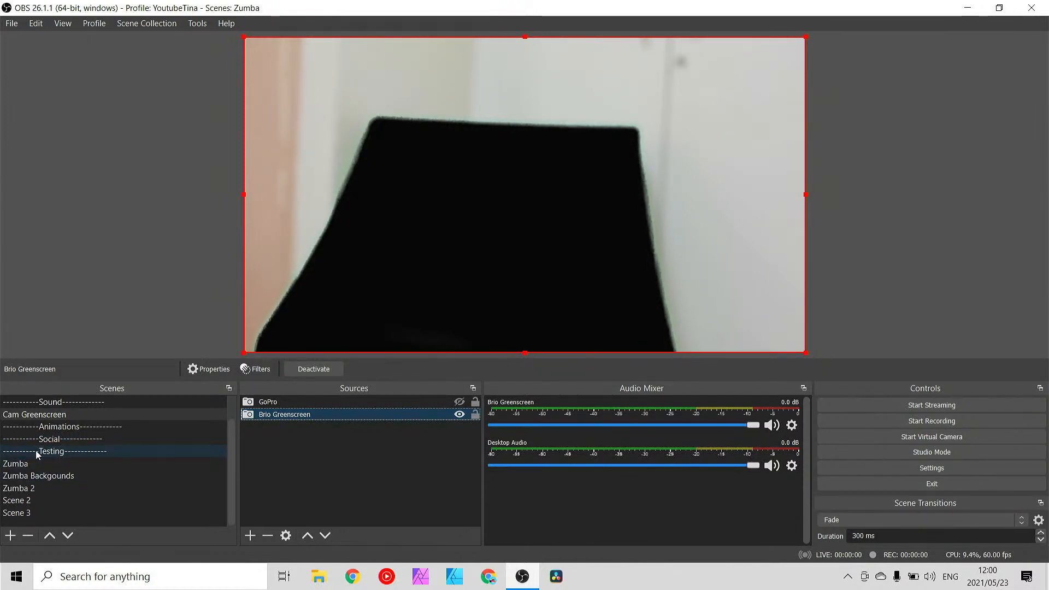
- Add a heading scene from the copied heading name with Intro in place of Camera
left_click(11, 536)
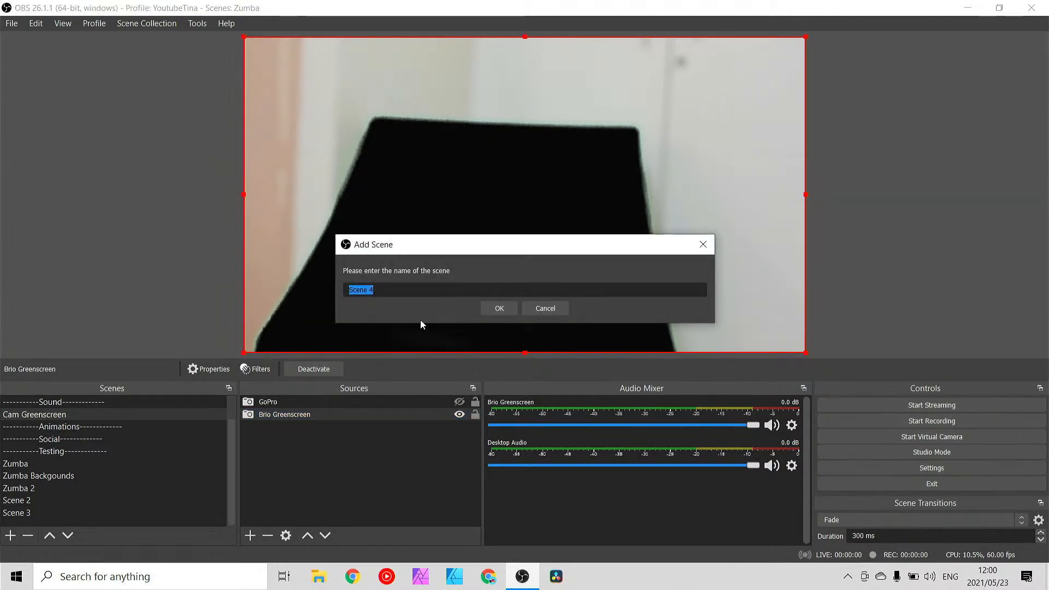
type("-----------Camera-------------")
key("Left")
key("Left")
key("Left")
key("Left")
key("Left")
key("Left")
key("Left")
key("Left")
key("Left")
key("Left")
key("Left")
key("Left")
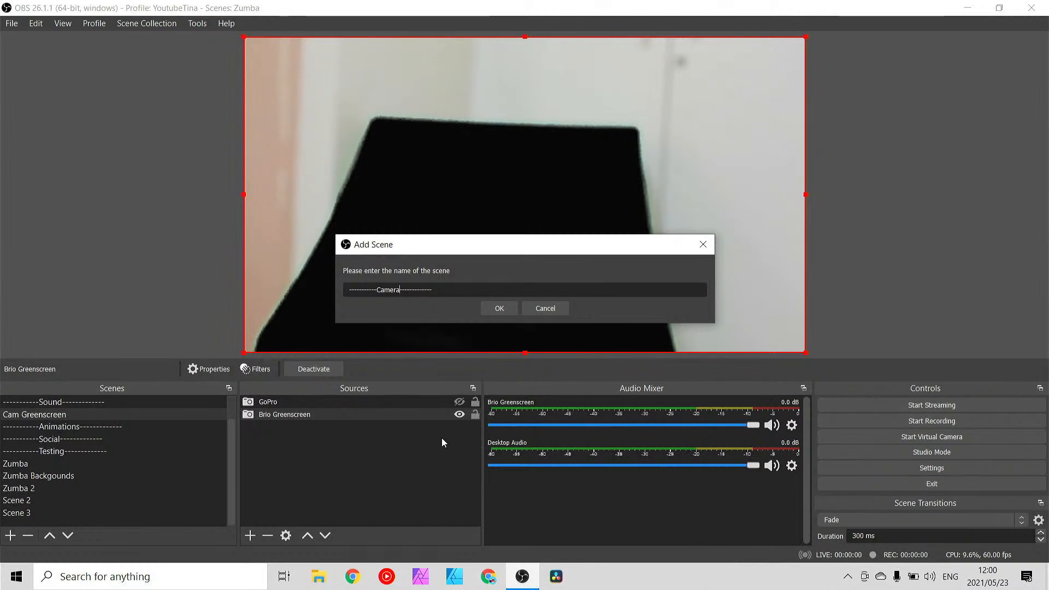
key("BackSpace")
key("BackSpace")
key("BackSpace")
key("BackSpace")
key("BackSpace")
key("BackSpace")
key("BackSpace")
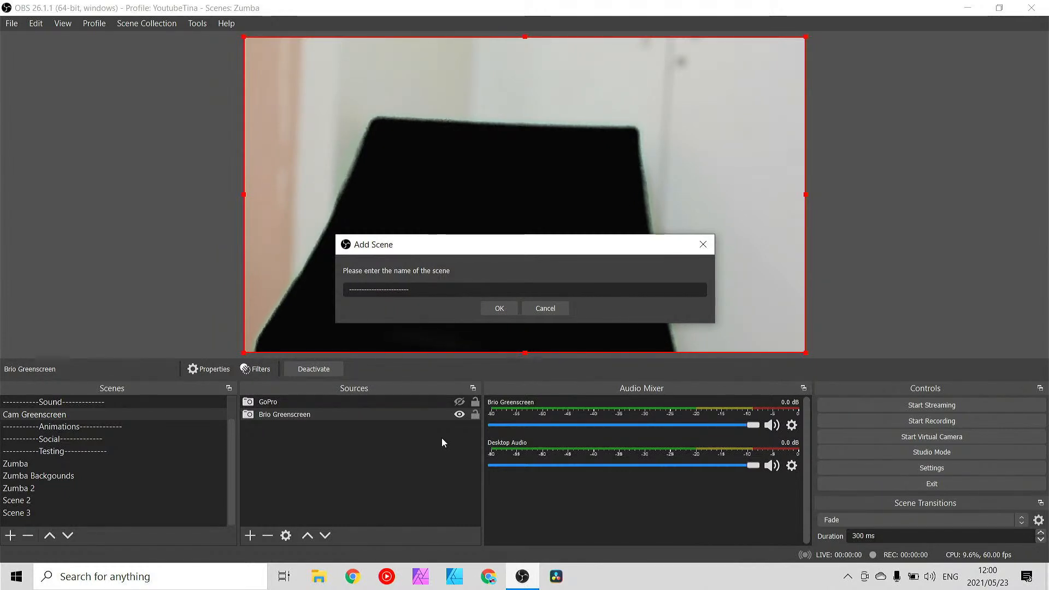
type("Intro")
left_click(499, 310)
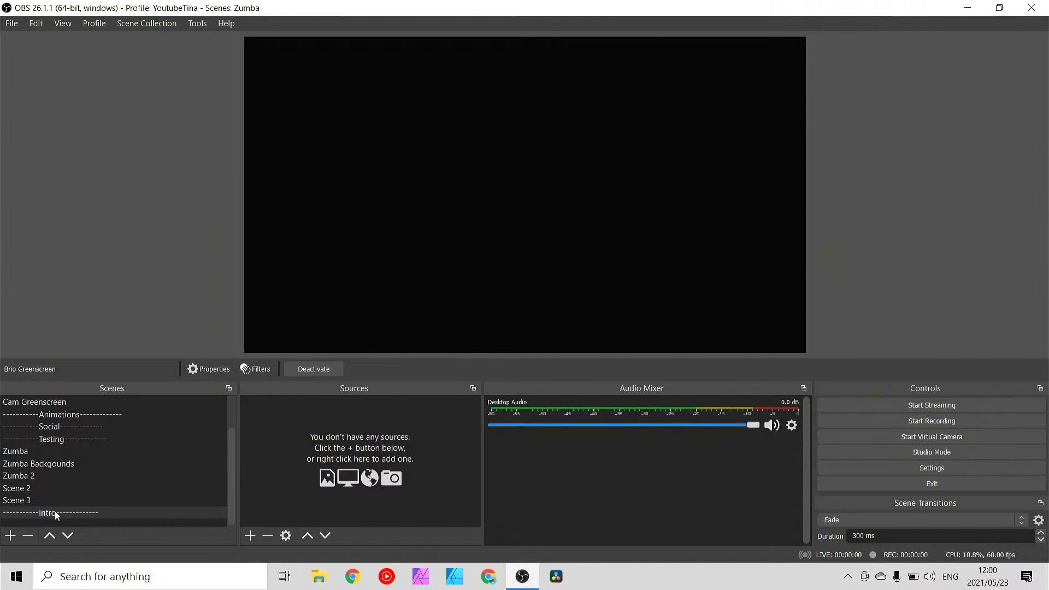
- Move the Intro heading to the start of the scene list and Cam Greenscreen directly below the Camera heading
left_click_drag(57, 513, 43, 409)
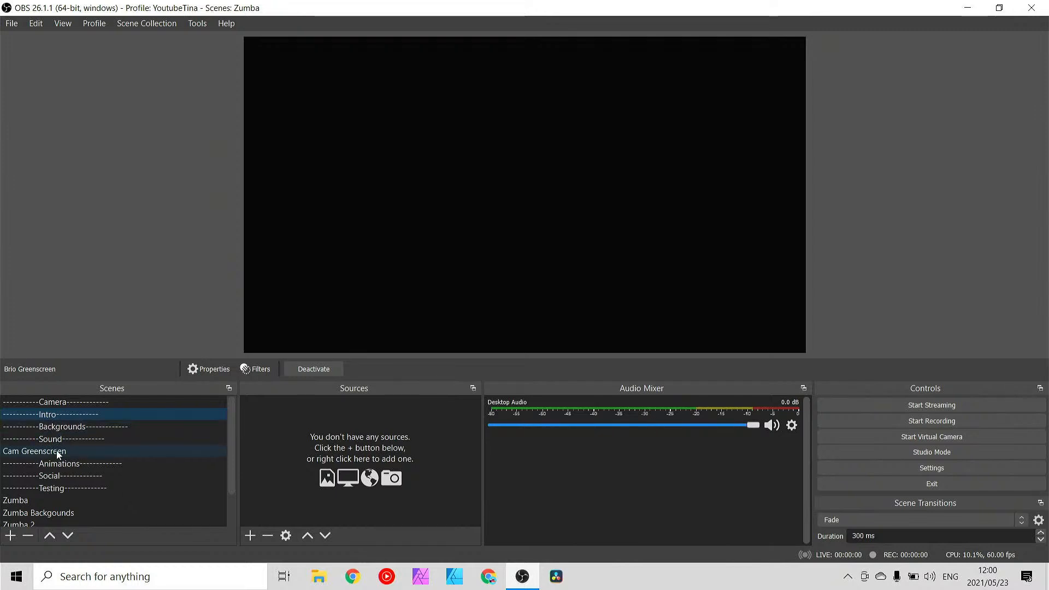
left_click_drag(57, 450, 41, 403)
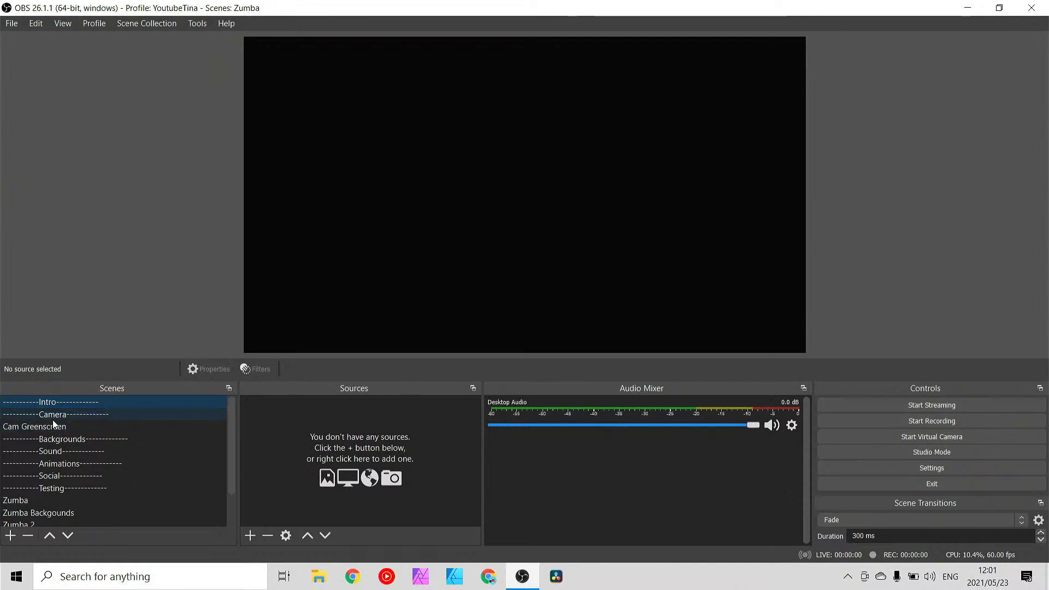
- Add a scene named Intro and move it directly below the Intro heading
left_click(15, 539)
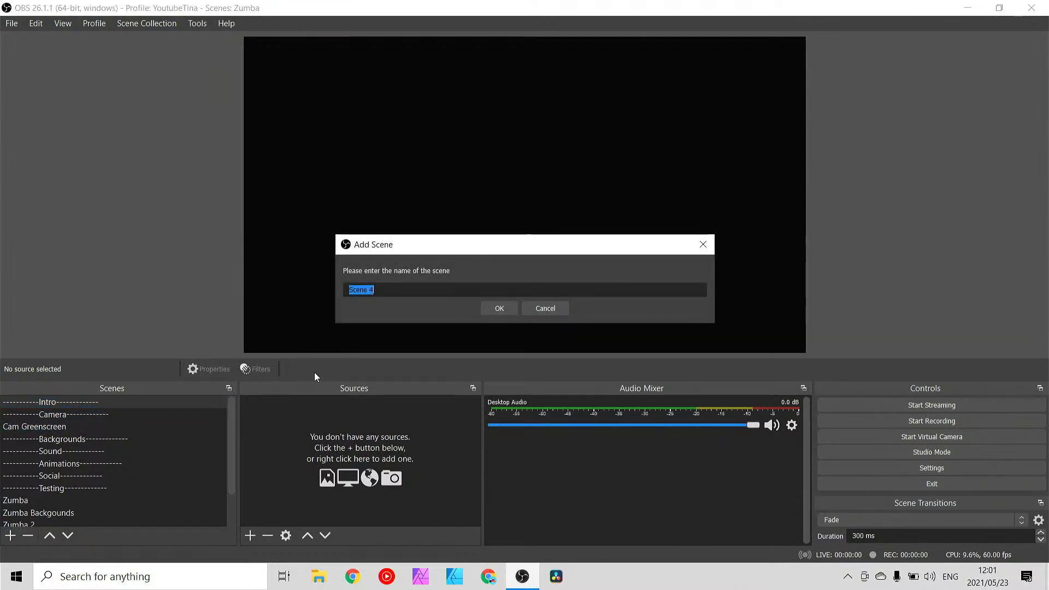
type("Intro")
key("Return")
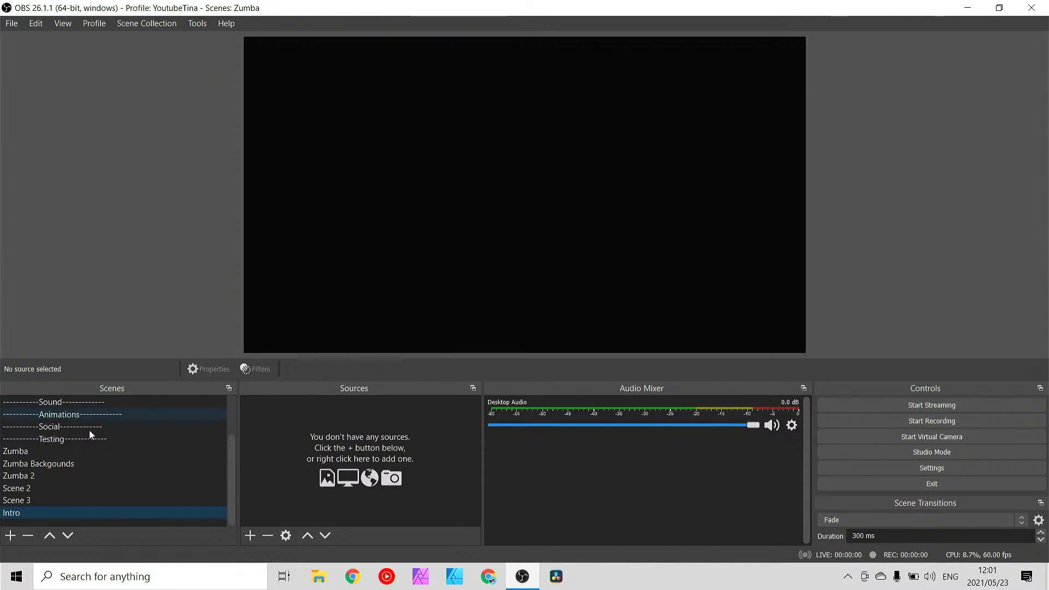
left_click_drag(20, 514, 31, 409)
scroll(38, 418, "up", 1)
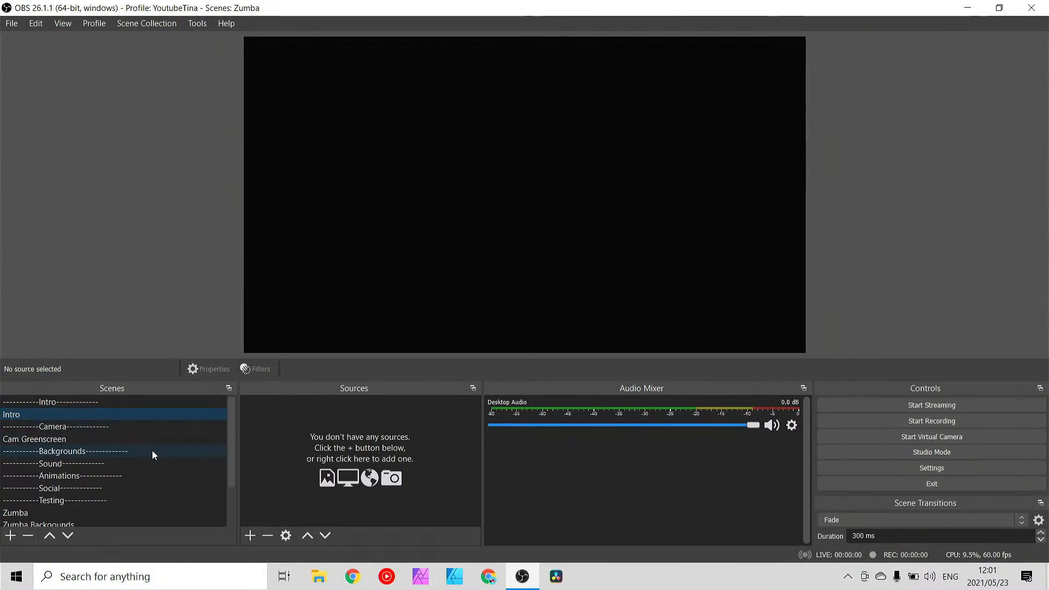
- Add a Text (GDI+) source reading "Welcome to the stream" to the Intro scene and shrink it to fit within the canvas width
left_click(254, 542)
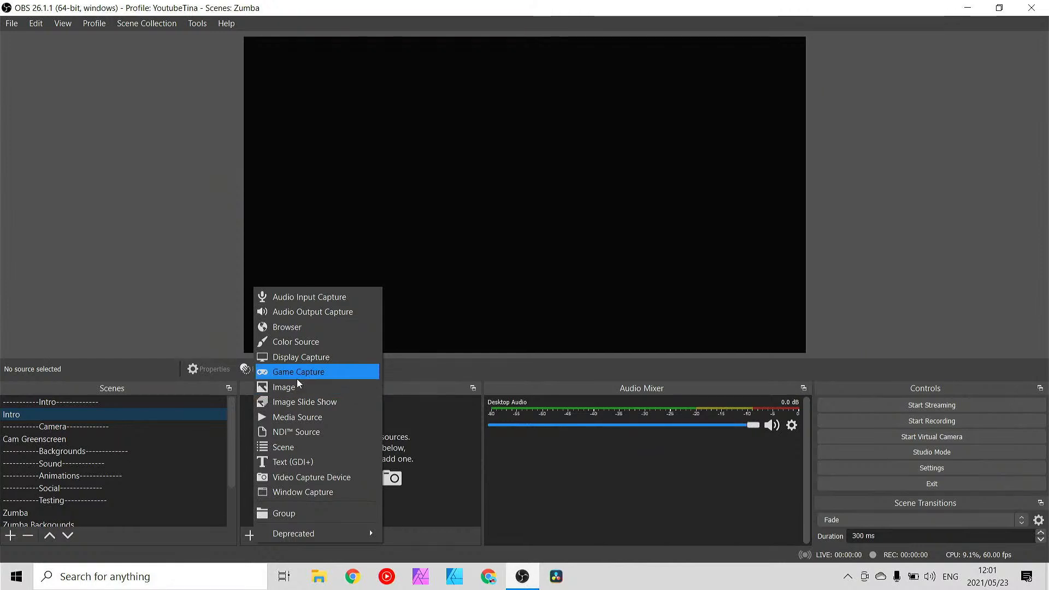
left_click(300, 462)
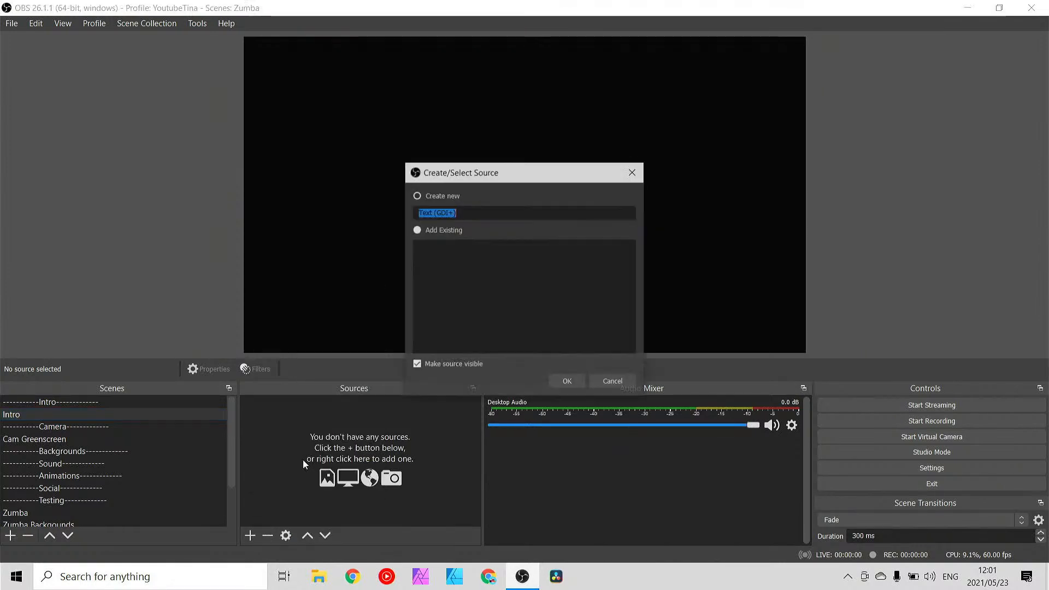
left_click(567, 383)
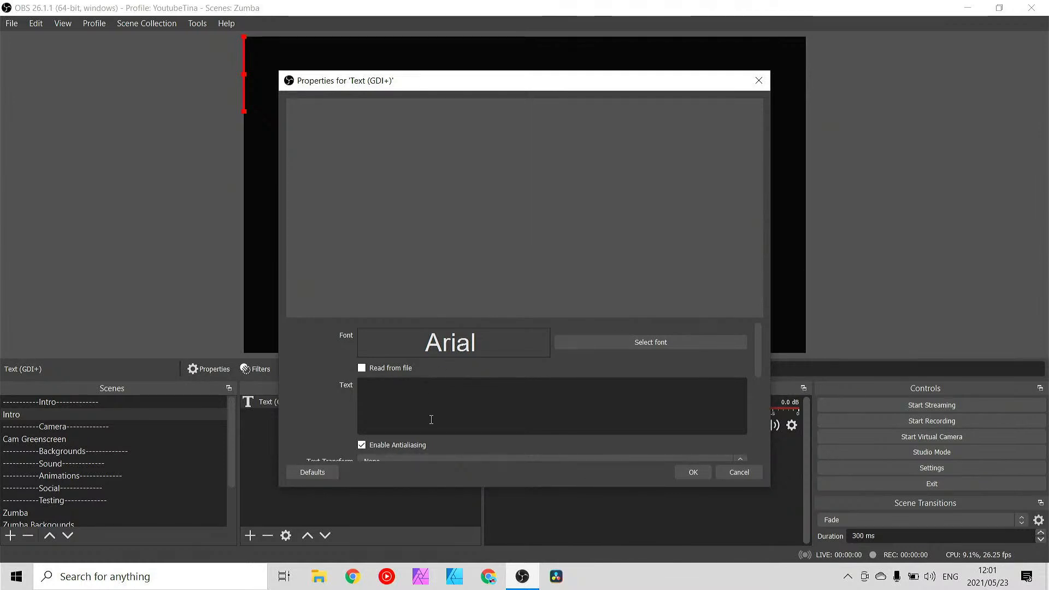
type("Welcome")
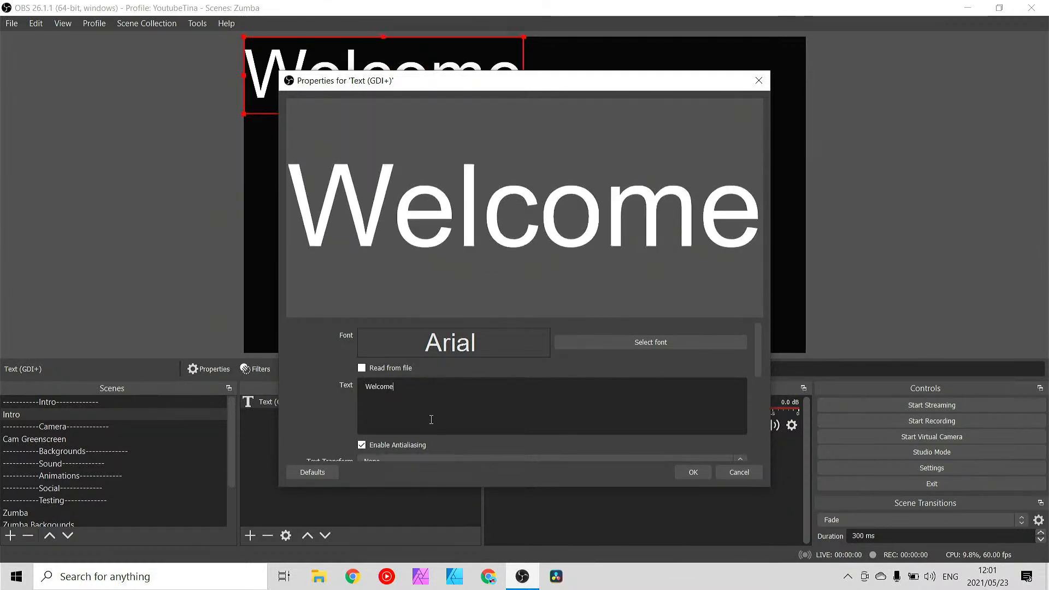
type(" to the ")
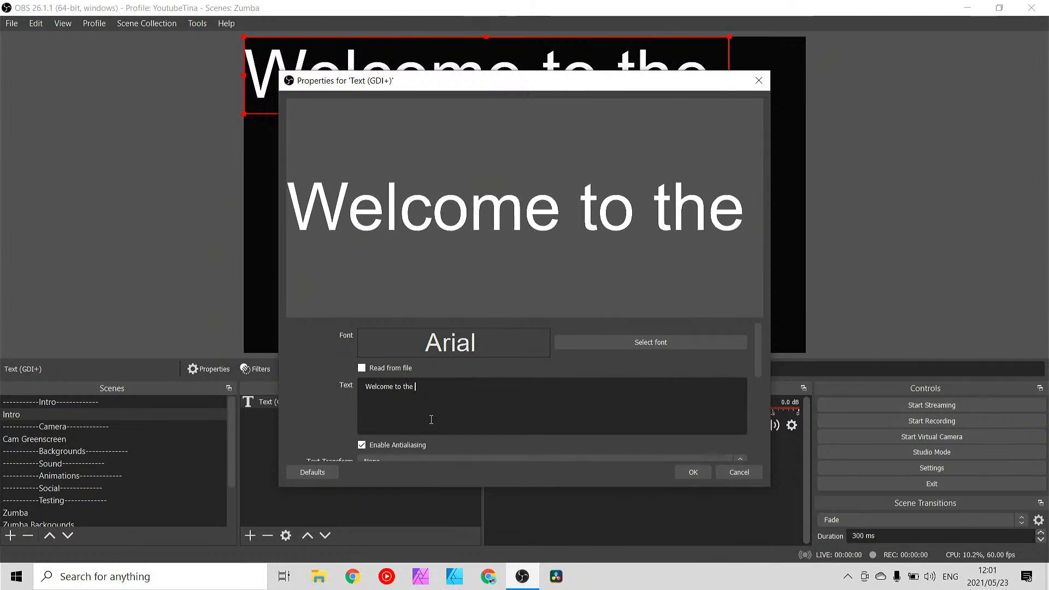
type("stream")
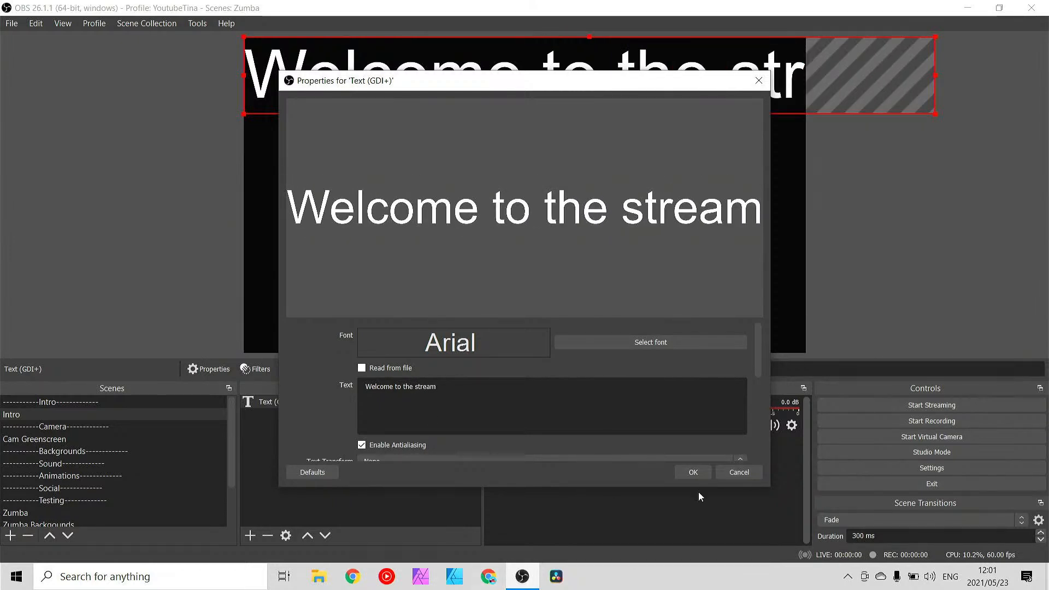
left_click(693, 473)
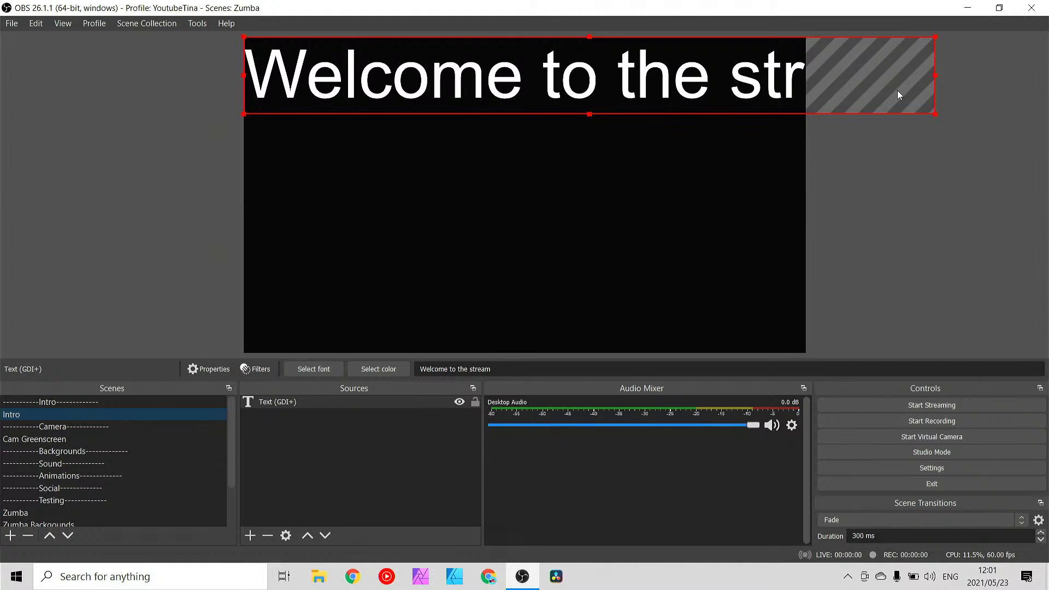
left_click_drag(935, 77, 746, 31)
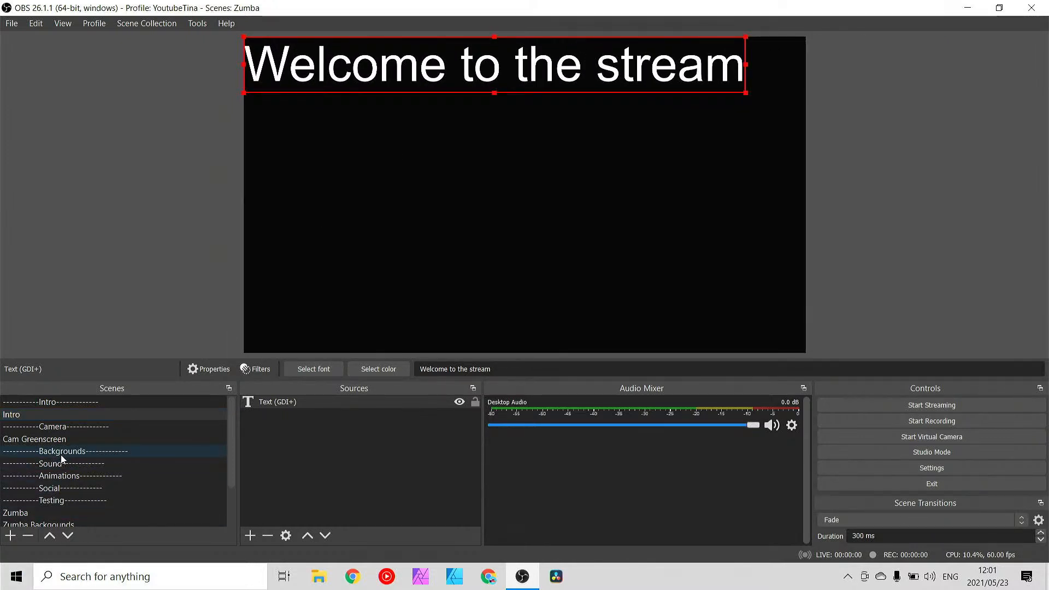
- Duplicate the Zumba scene as Green Screen Background and move the copy directly below the Backgrounds heading
scroll(57, 470, "down", 2)
left_click(31, 465)
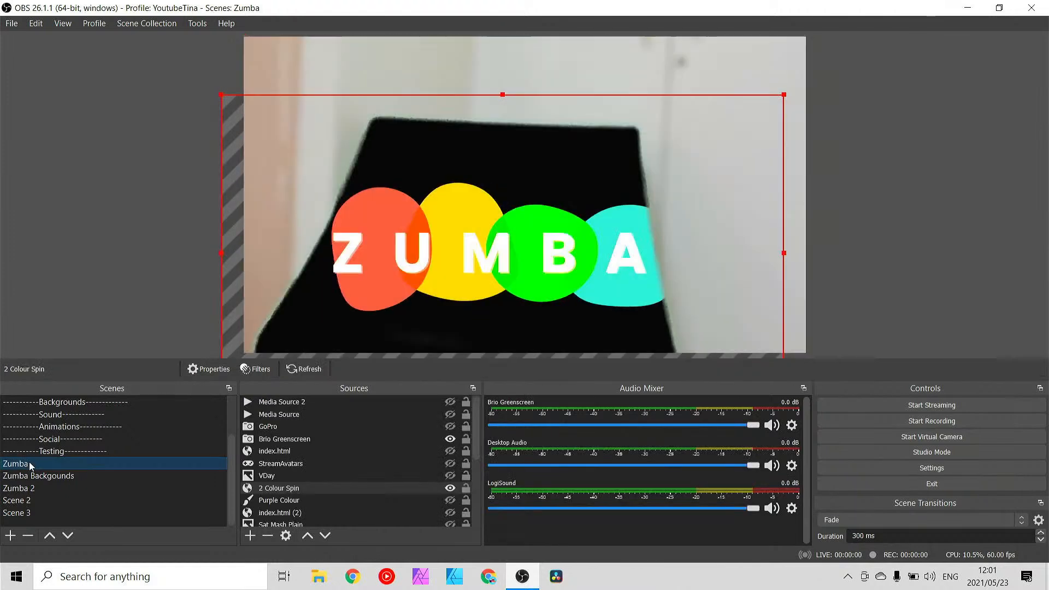
right_click(30, 463)
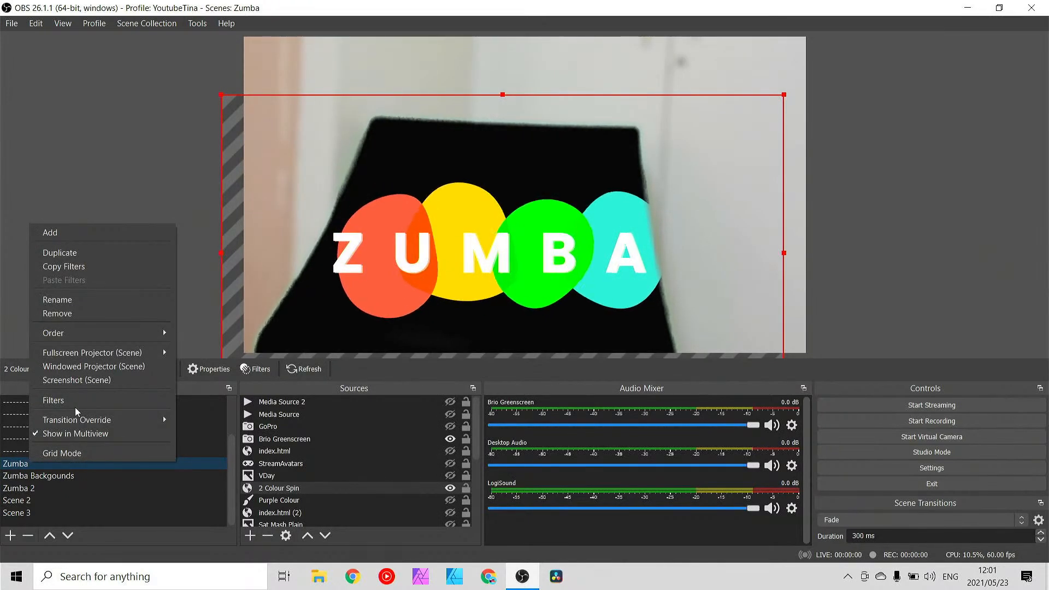
left_click(73, 254)
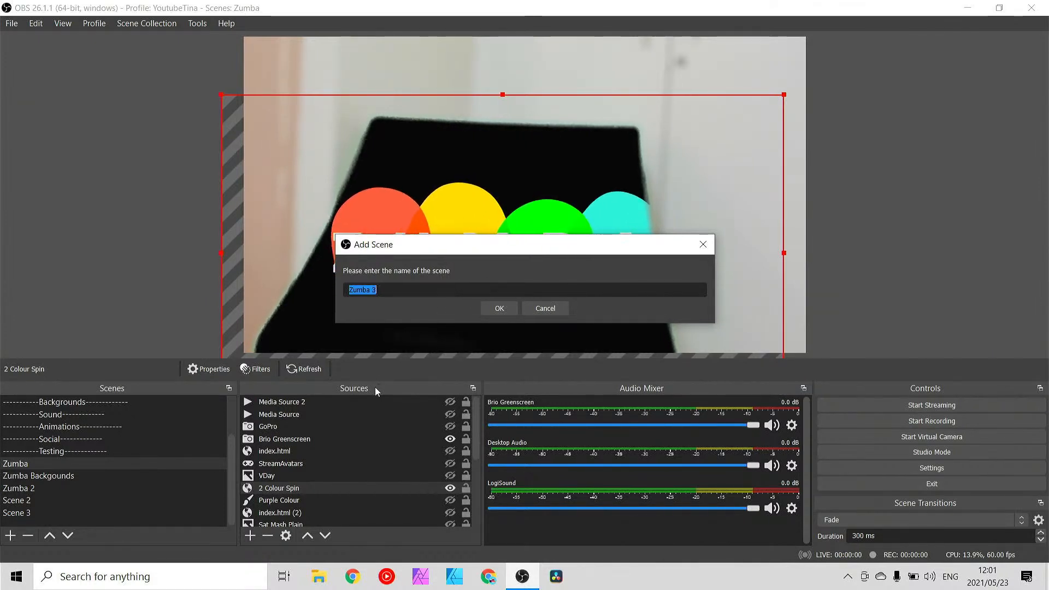
type("Gr")
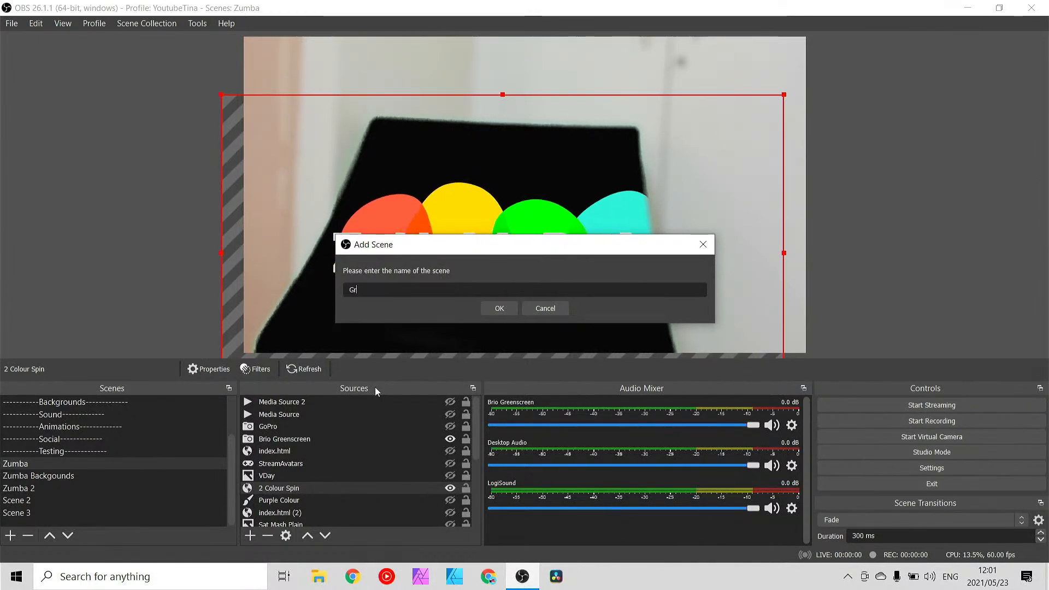
type("een Scre")
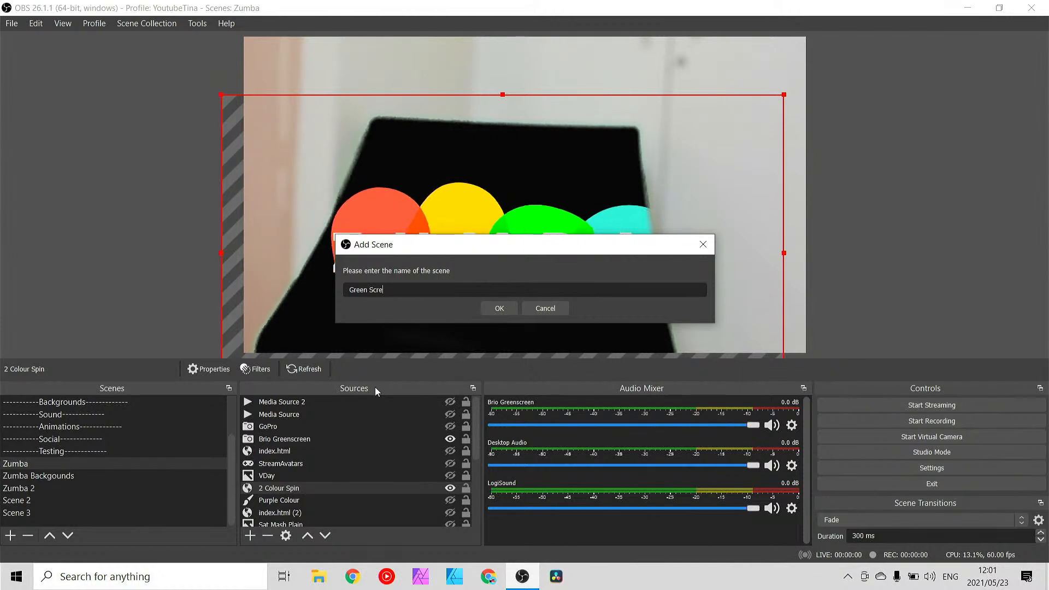
type("en Backgrou")
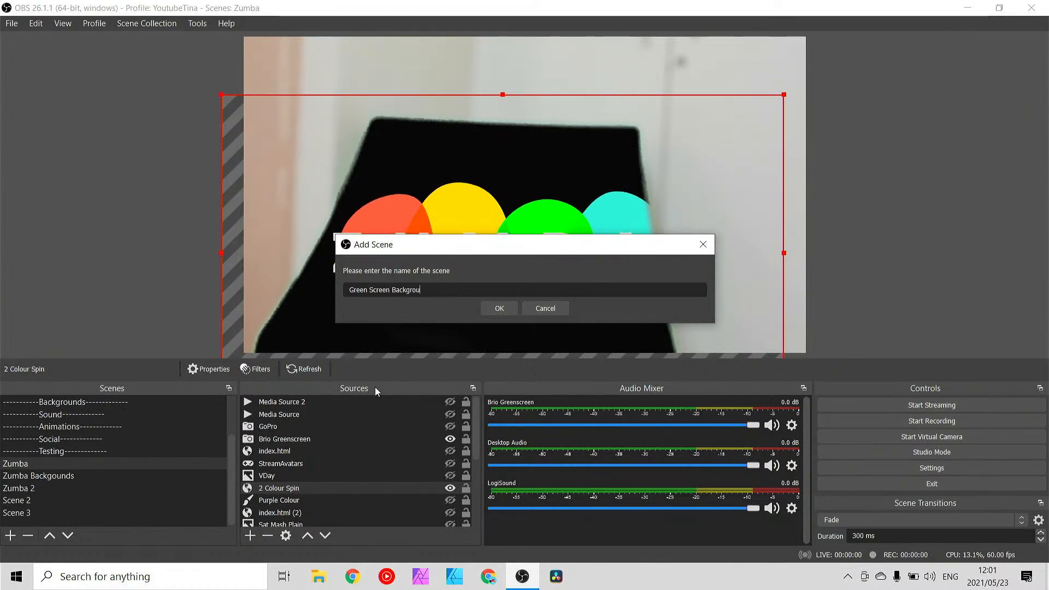
type("nd")
key("Return")
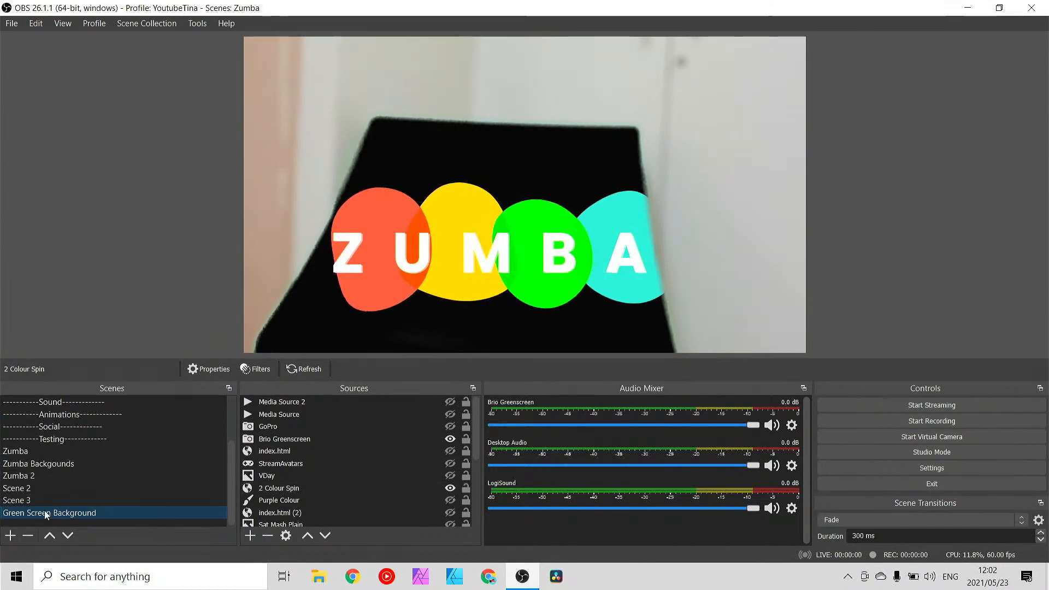
left_click_drag(55, 516, 55, 433)
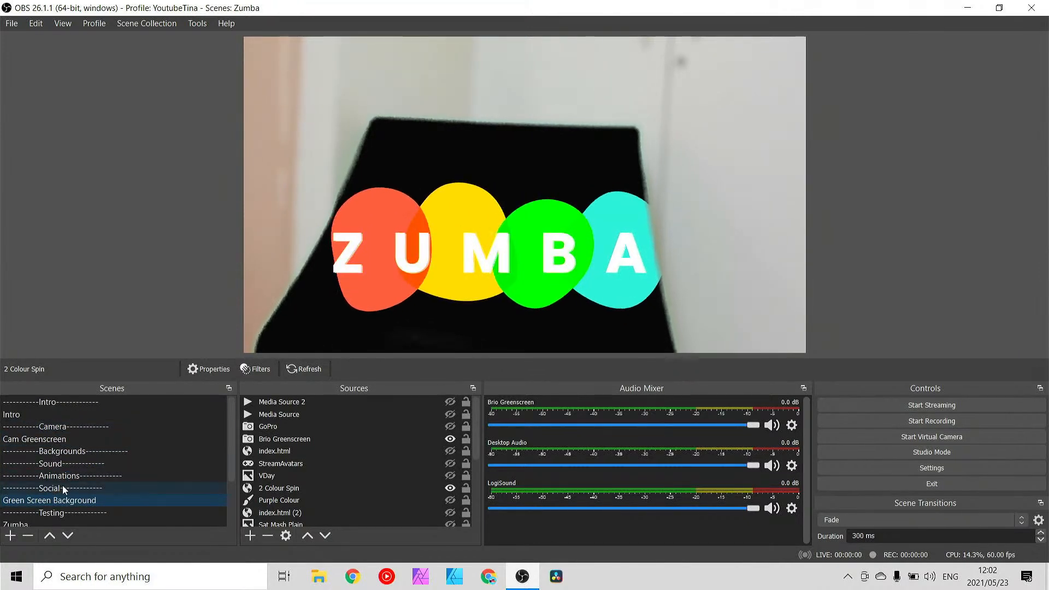
left_click_drag(61, 499, 59, 463)
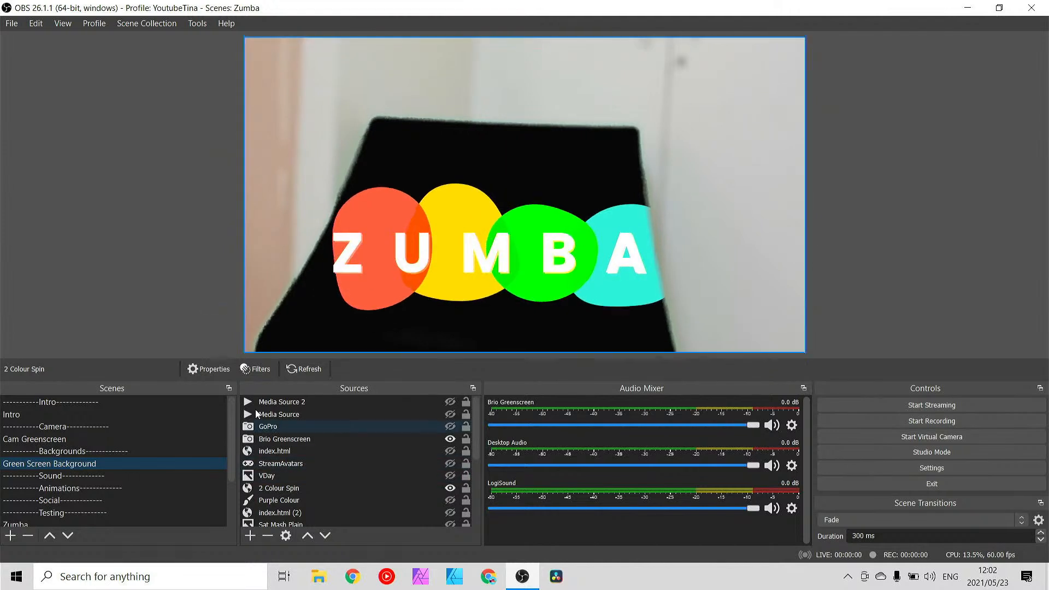
- Remove the GoPro, Brio Greenscreen and LogiSound sources from the Green Screen Background scene
left_click(276, 423)
left_click(328, 438, "ctrl")
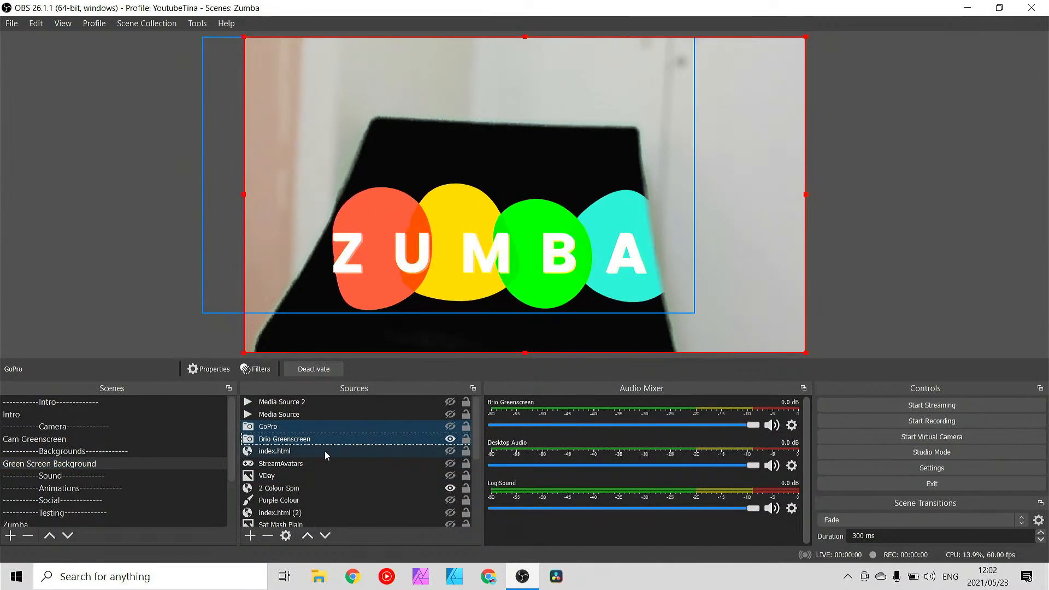
key("Delete")
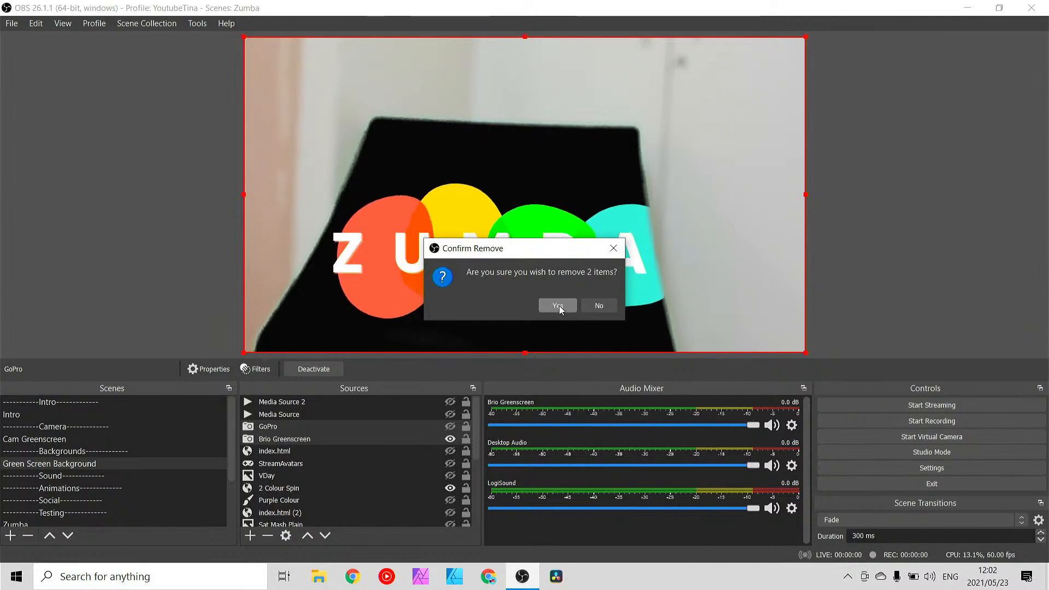
left_click(558, 306)
scroll(312, 458, "down", 3)
left_click(287, 513)
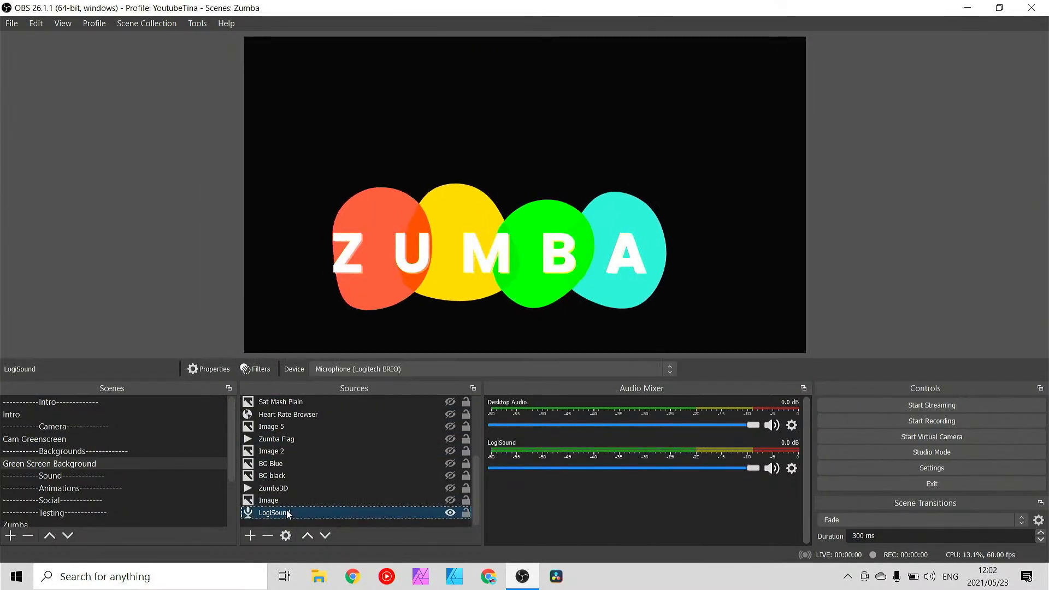
key("Delete")
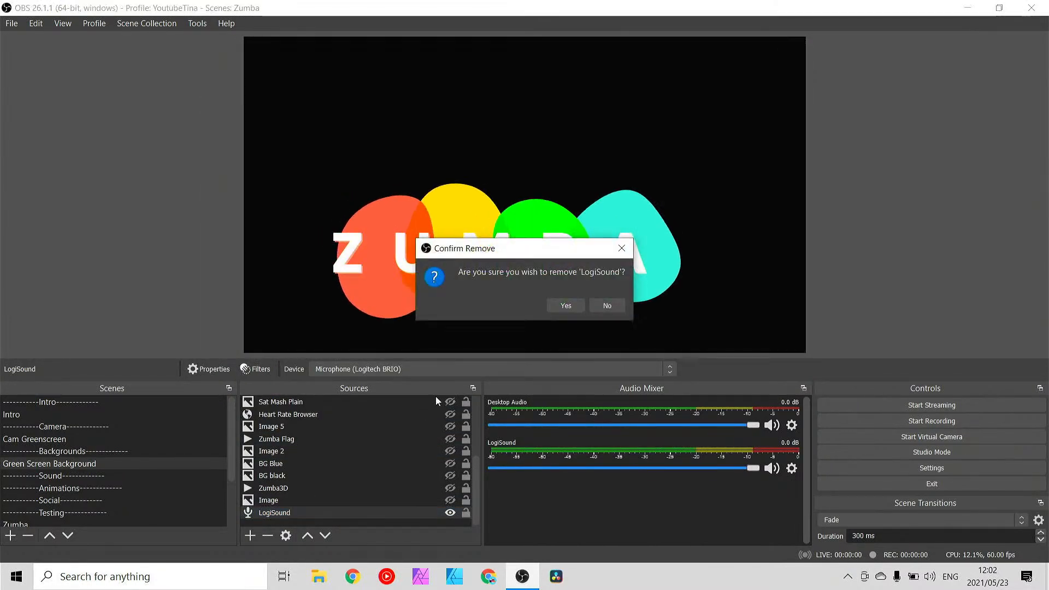
left_click(568, 313)
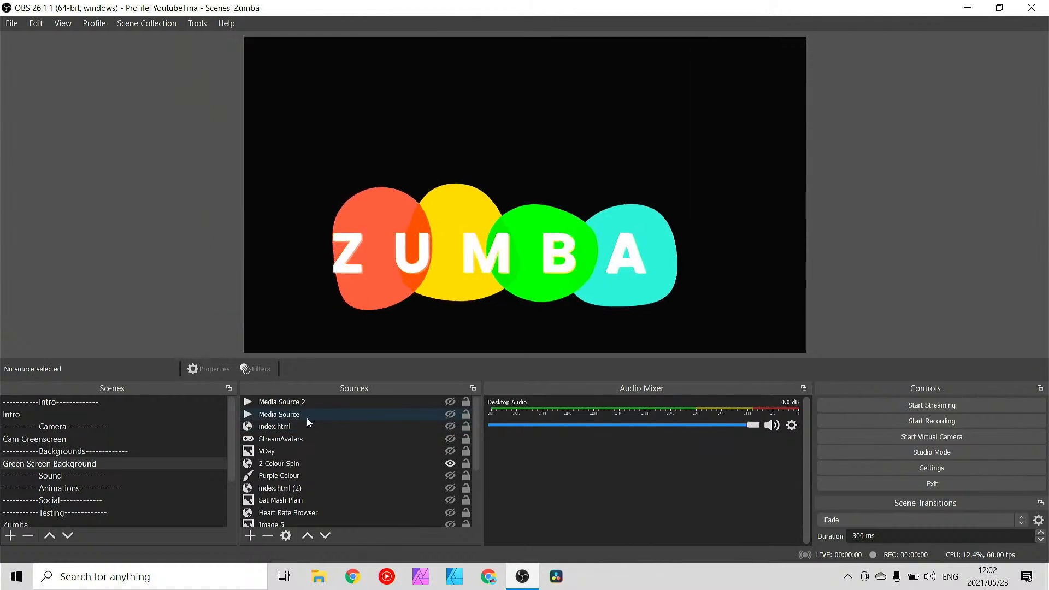
- Hide the 2 Colour Spin source and show Media Source 2 in the Green Screen Background scene
left_click(450, 463)
left_click(449, 403)
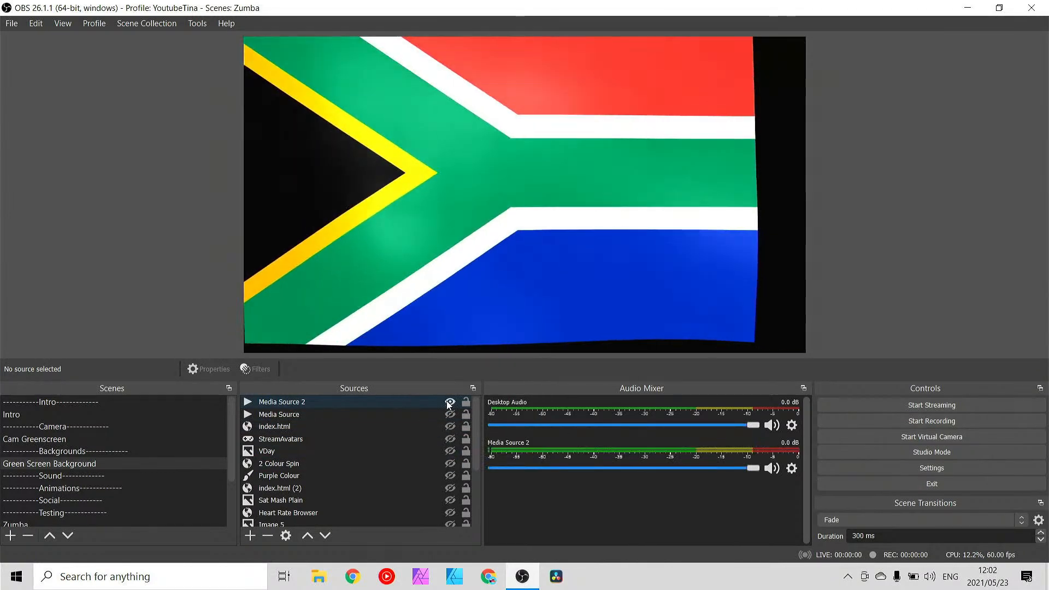
- Rename the Media Source 2 source as Media SA Flag
left_click(298, 402)
right_click(298, 402)
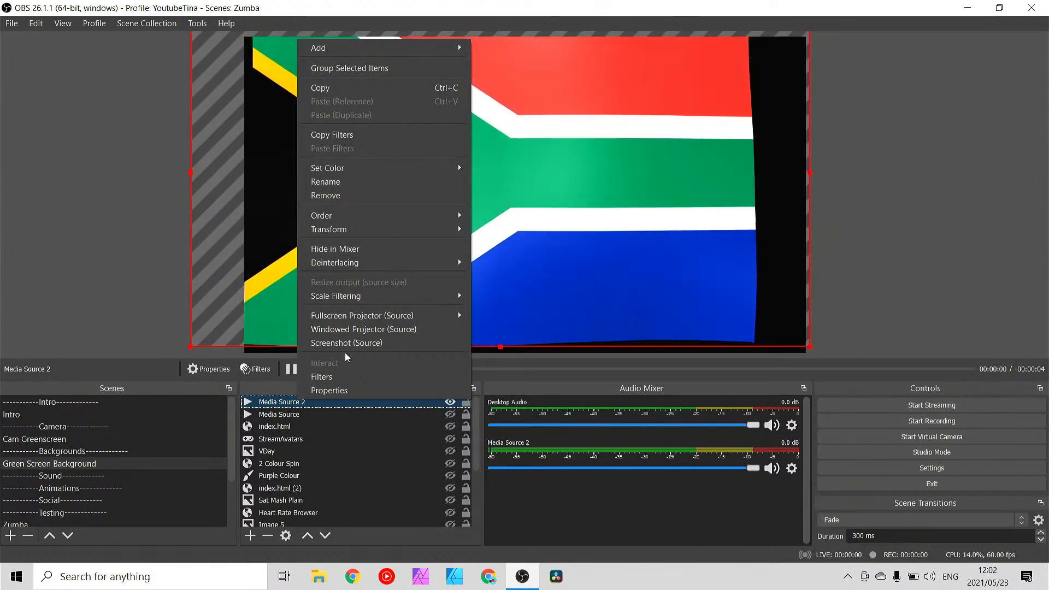
left_click(349, 183)
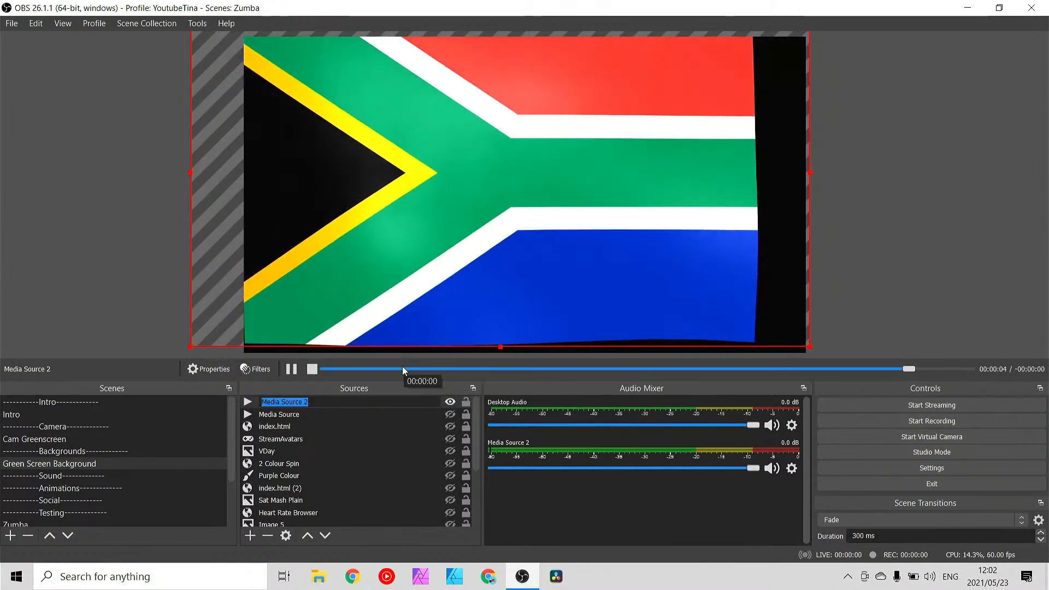
type("Media G")
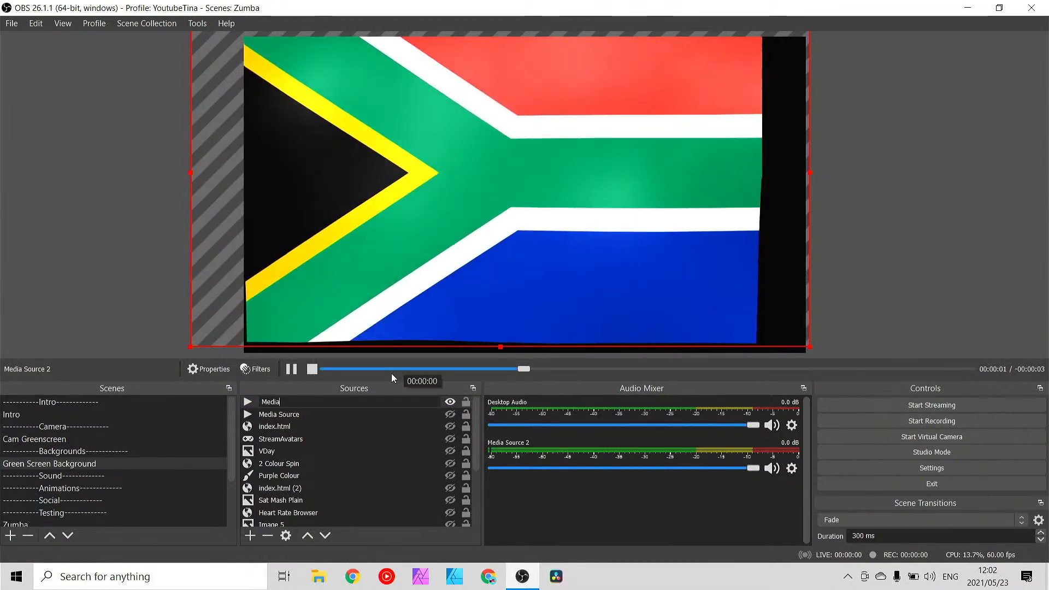
key("BackSpace")
key("BackSpace")
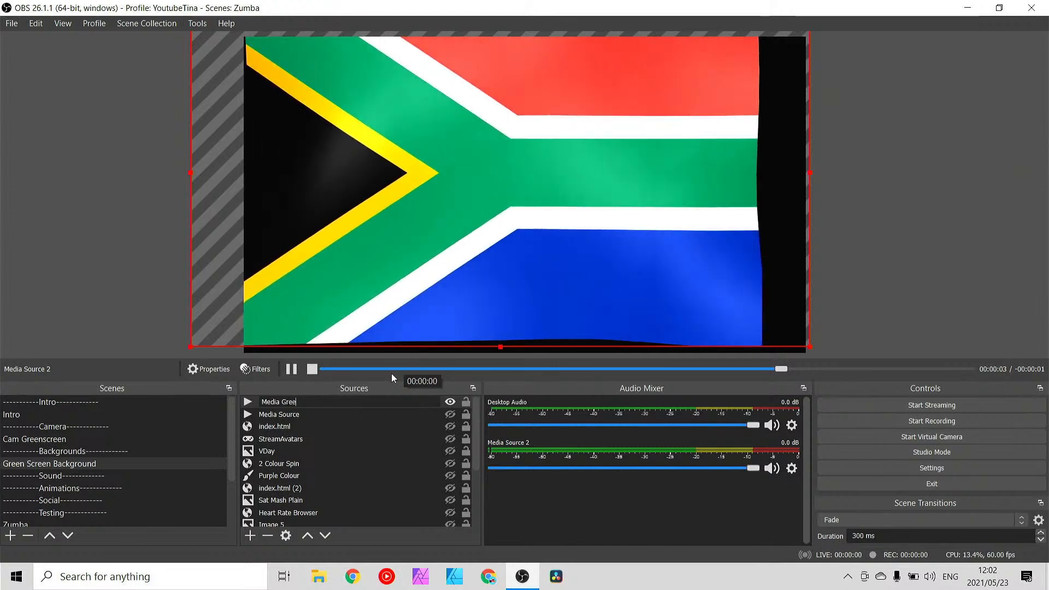
type("SA Flag")
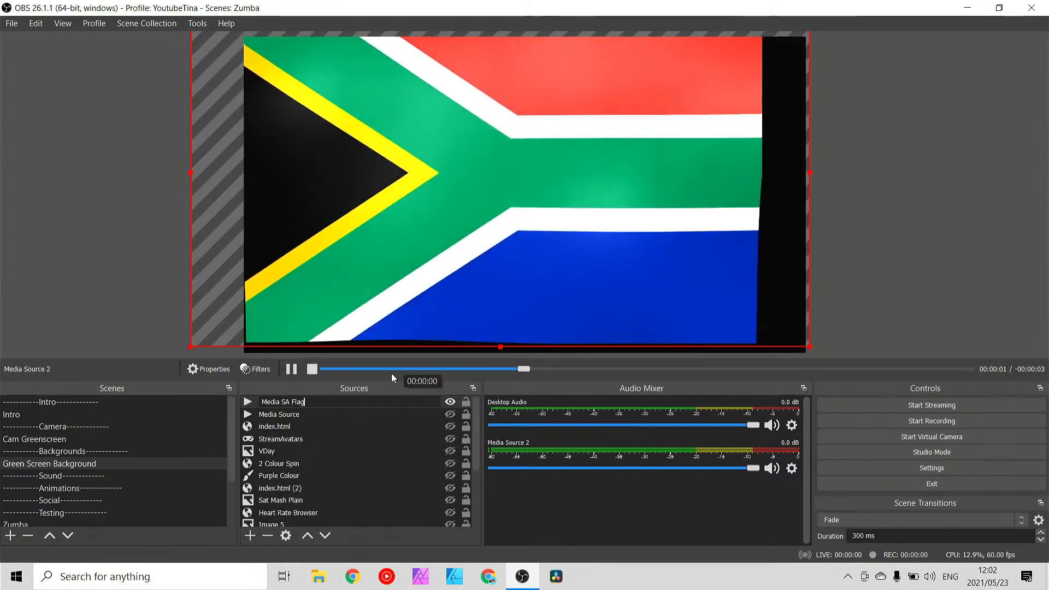
key("Return")
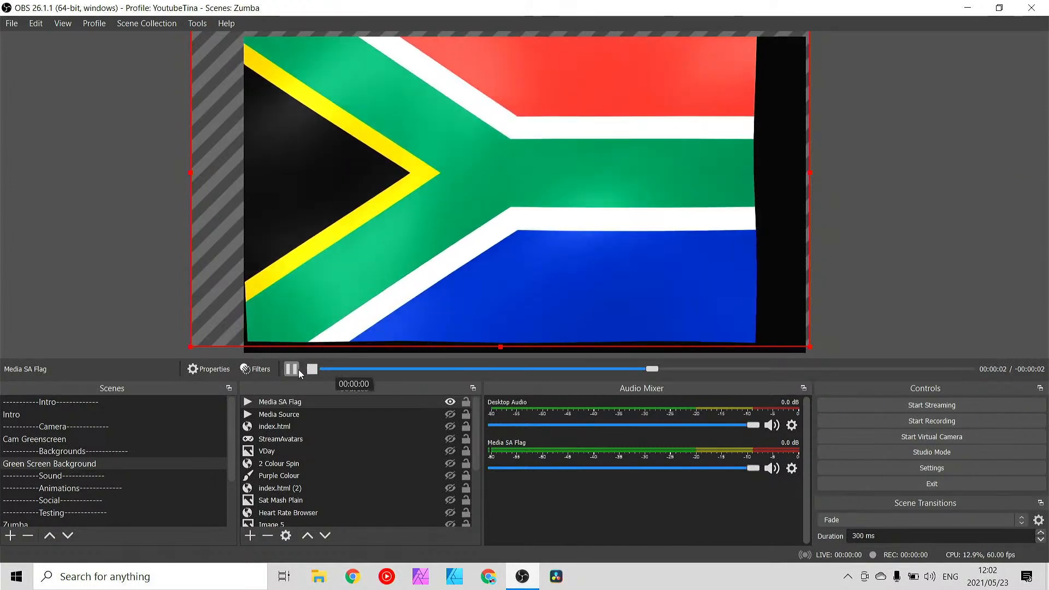
- Replace the Media prefix in the flag source's name with GS so it reads GS SA Flag
right_click(274, 405)
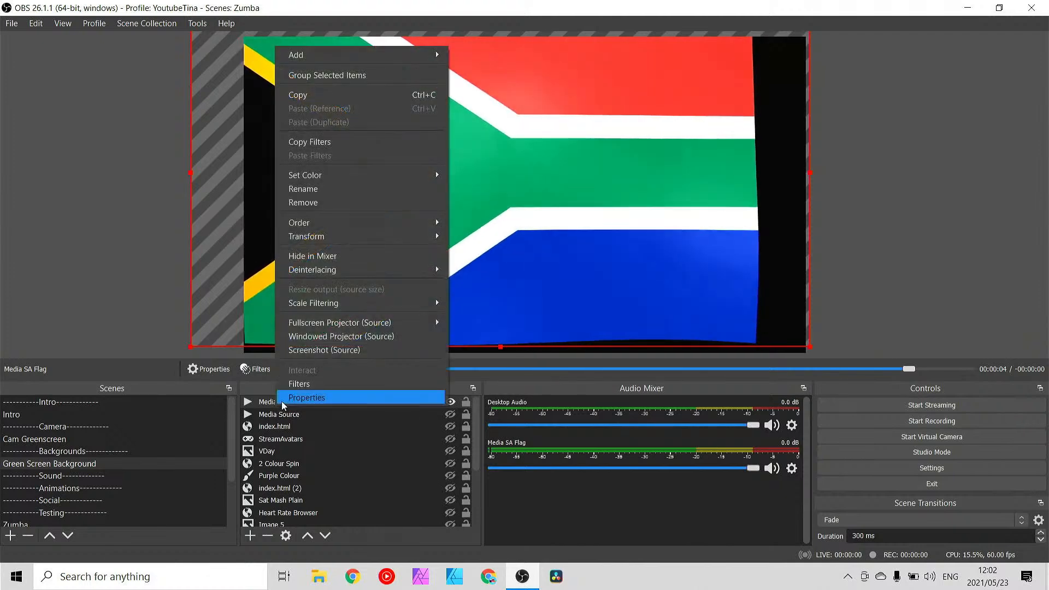
left_click(326, 193)
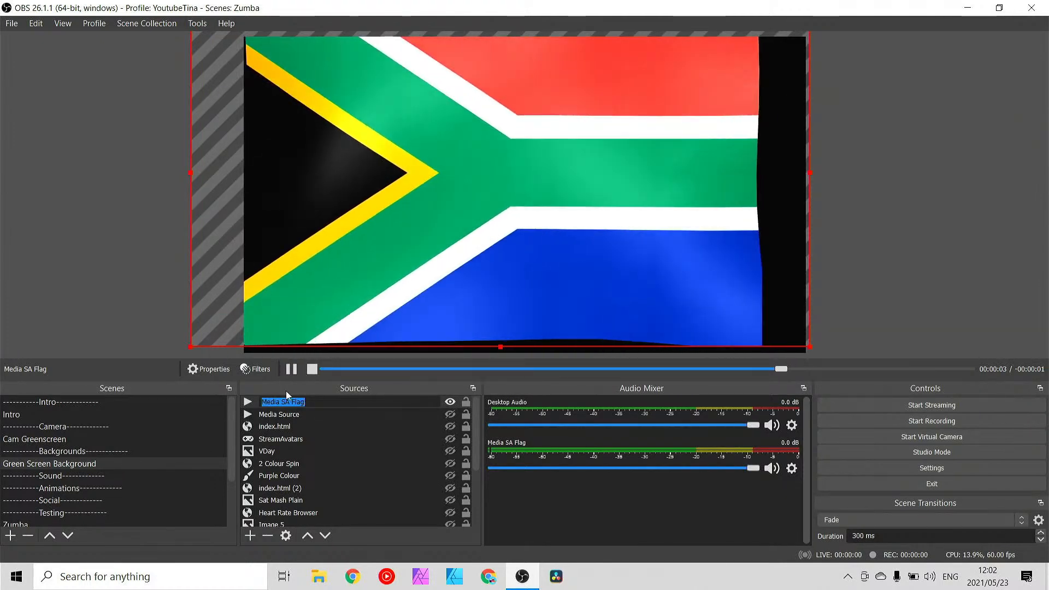
double_click(271, 403)
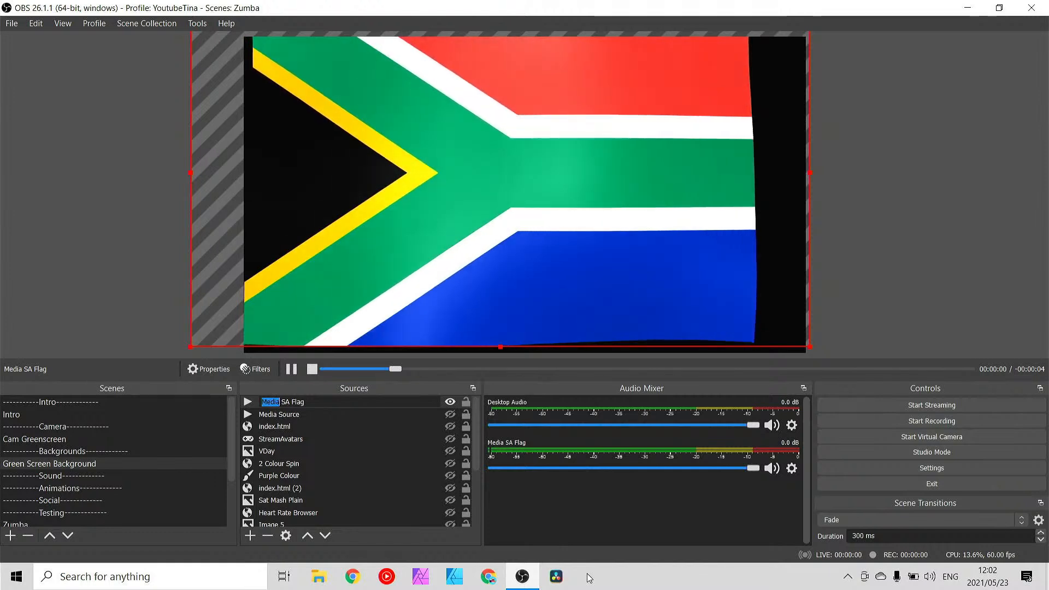
key("Delete")
key("Delete")
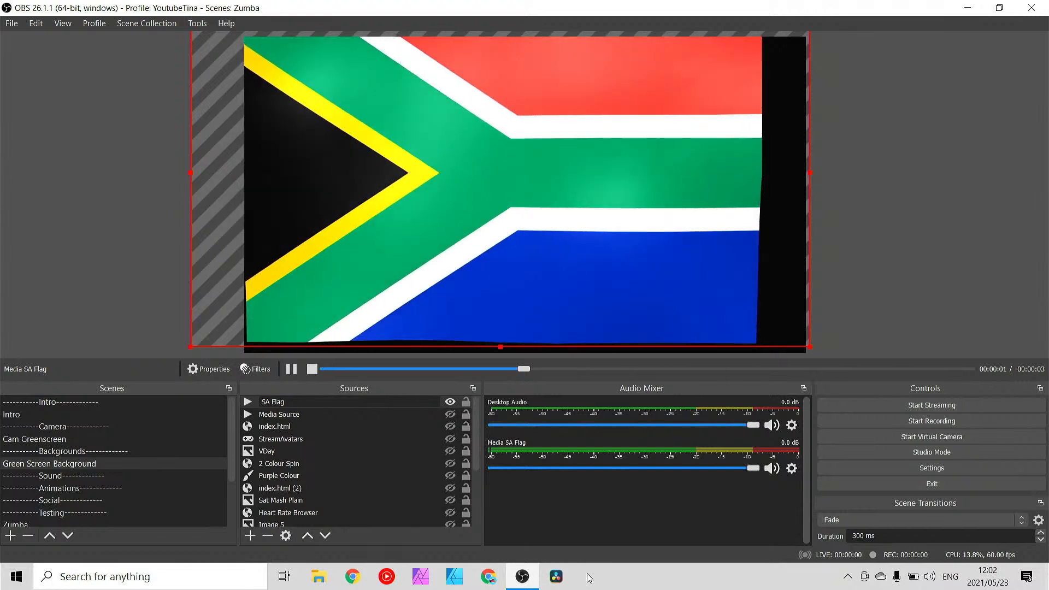
type("GS")
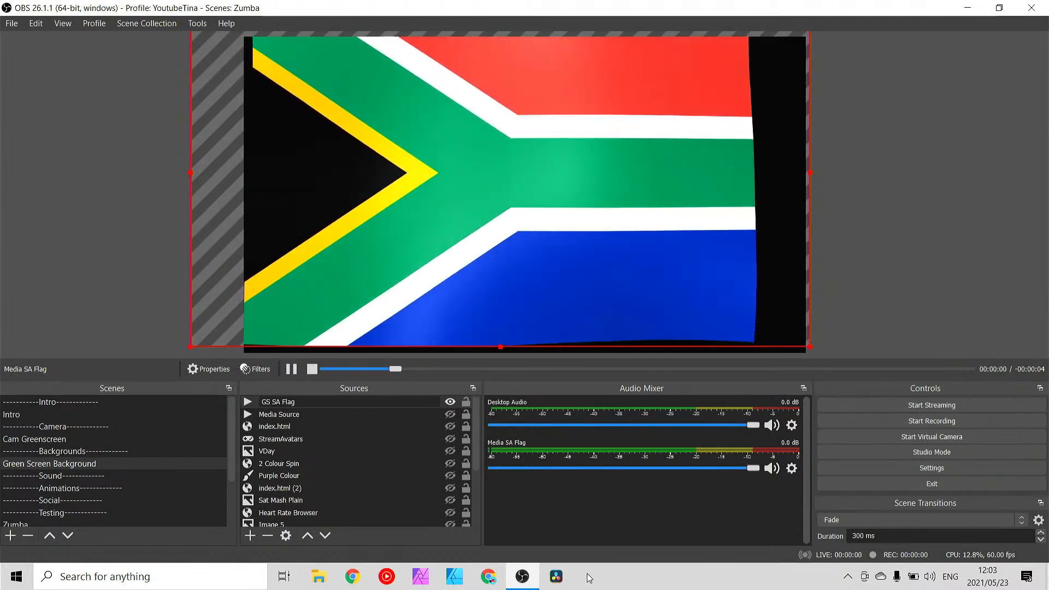
key("Return")
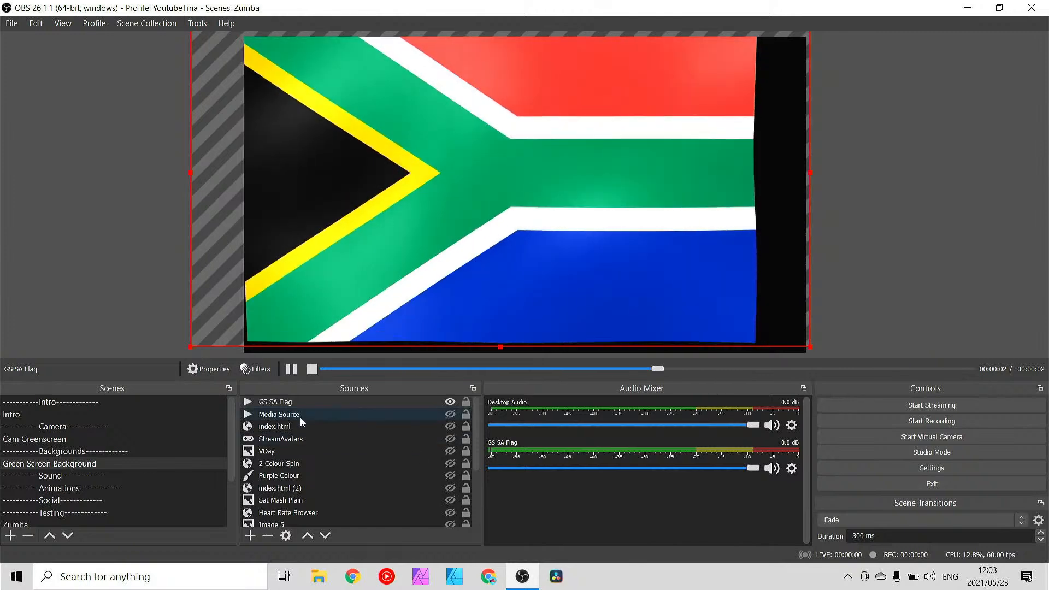
- Hide GS SA Flag, then show Media Source and check in its properties which local file it plays
left_click(299, 416)
left_click(450, 401)
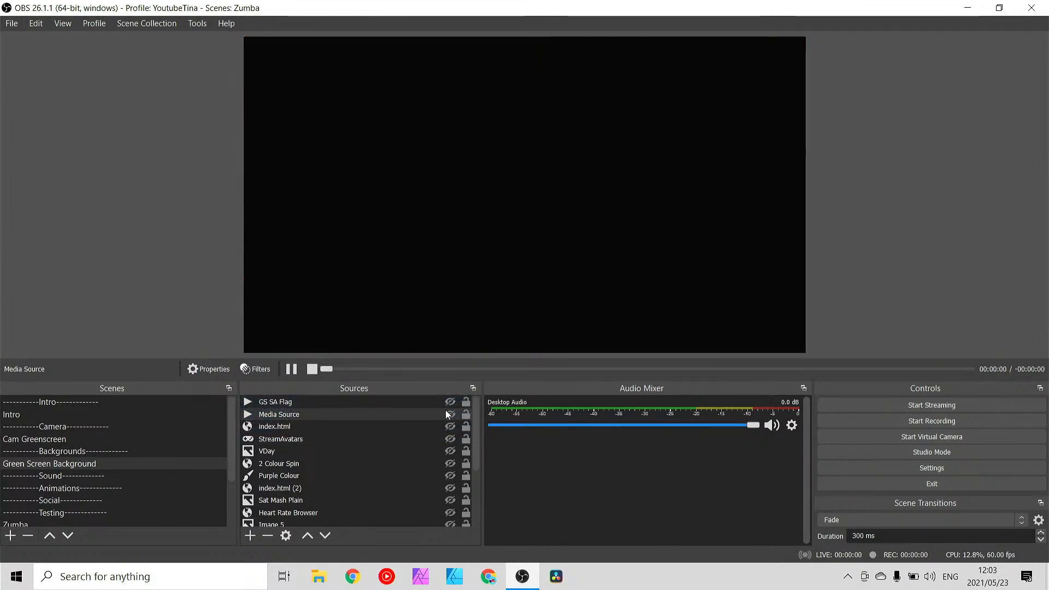
left_click(451, 414)
left_click(344, 407)
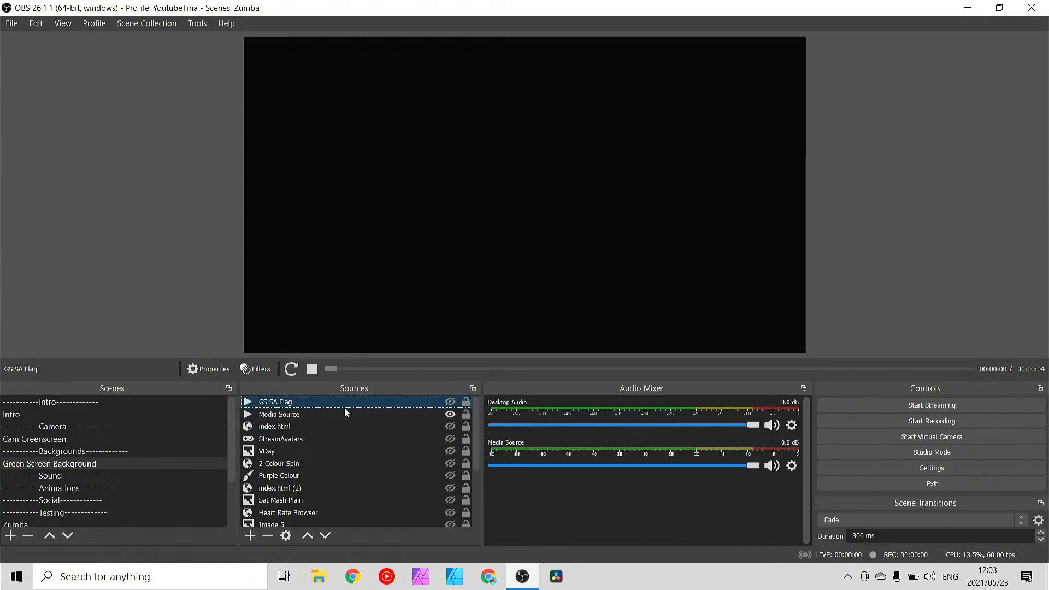
double_click(339, 416)
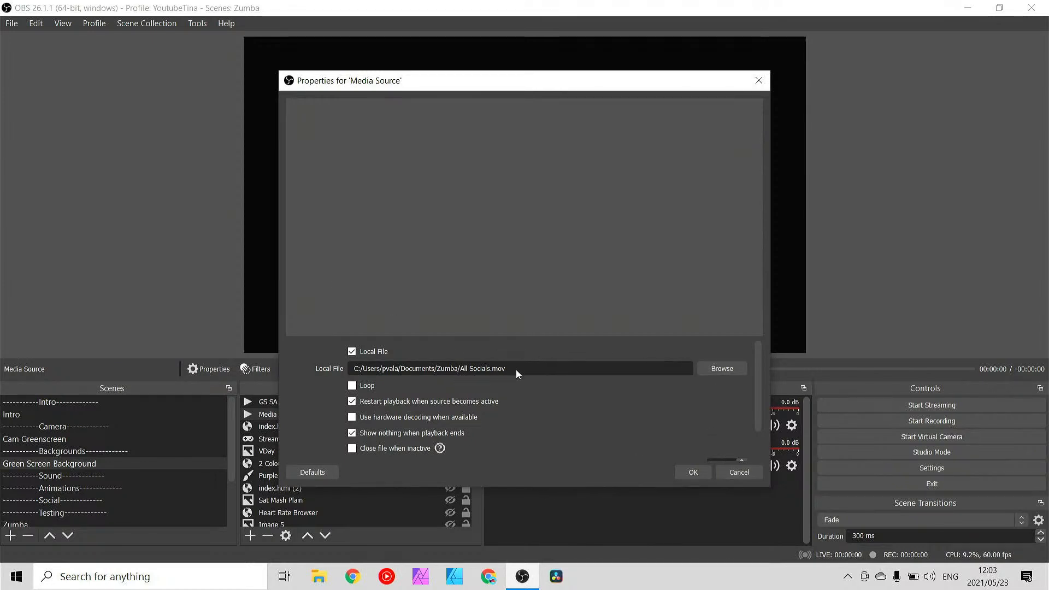
left_click(745, 474)
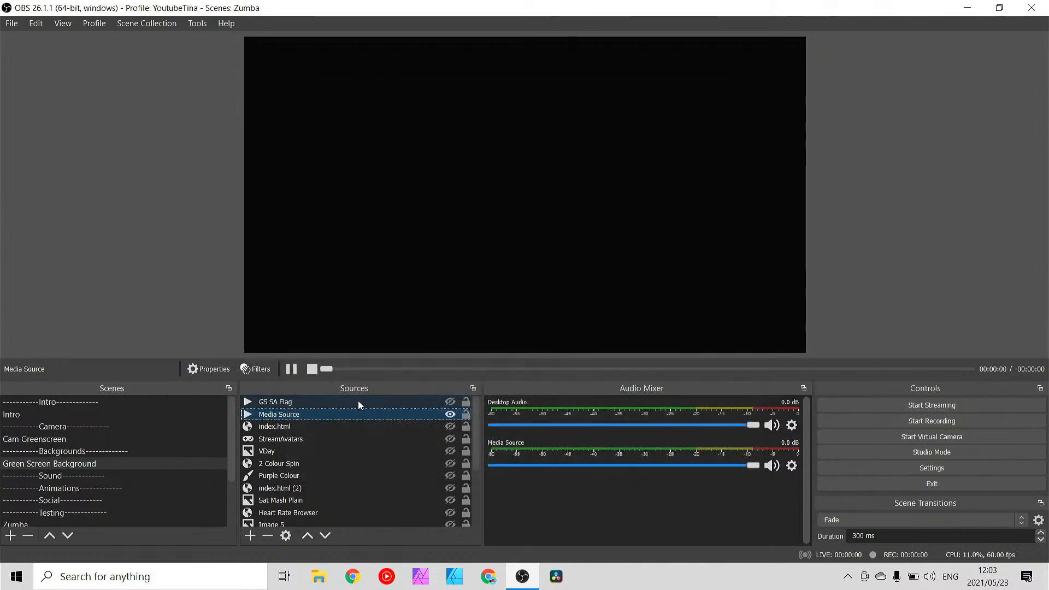
- Remove the Media Source source from the Green Screen Background scene
right_click(301, 418)
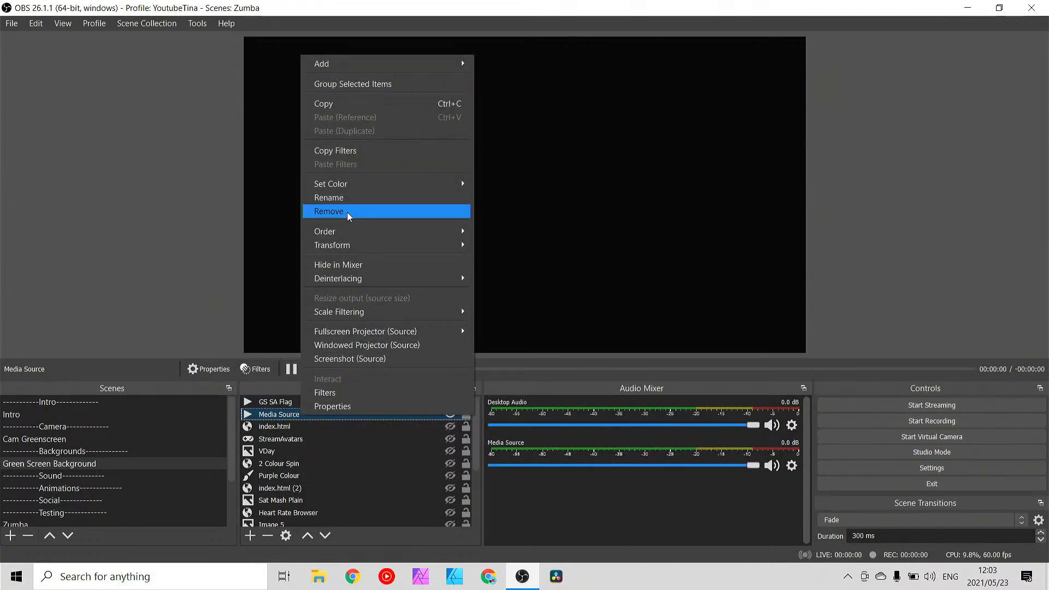
left_click(331, 211)
left_click(571, 306)
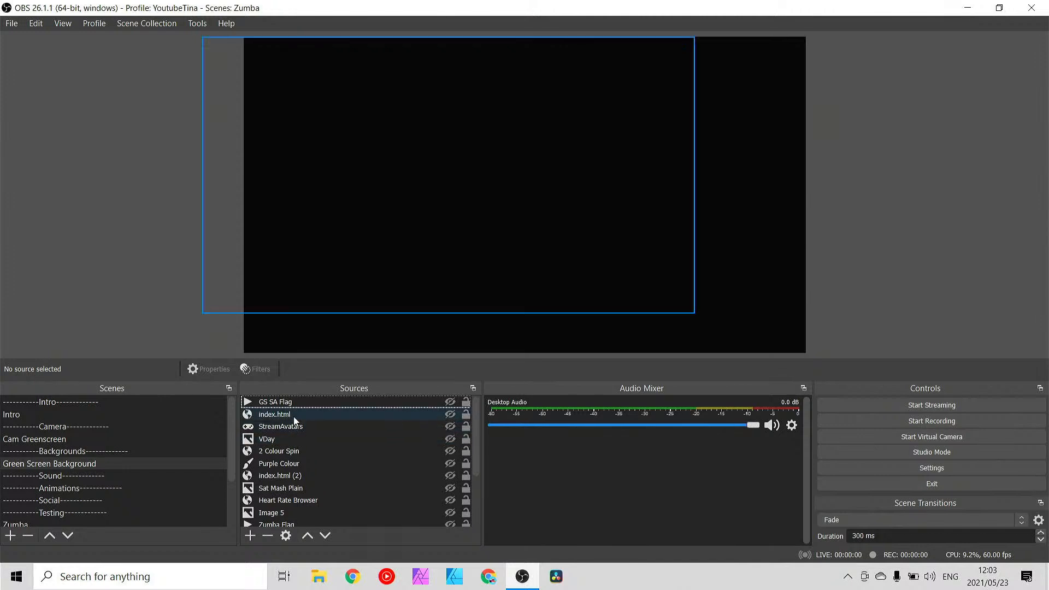
- Briefly show the first index.html source, hide it again and check its local file in the properties
left_click(293, 415)
left_click(450, 415)
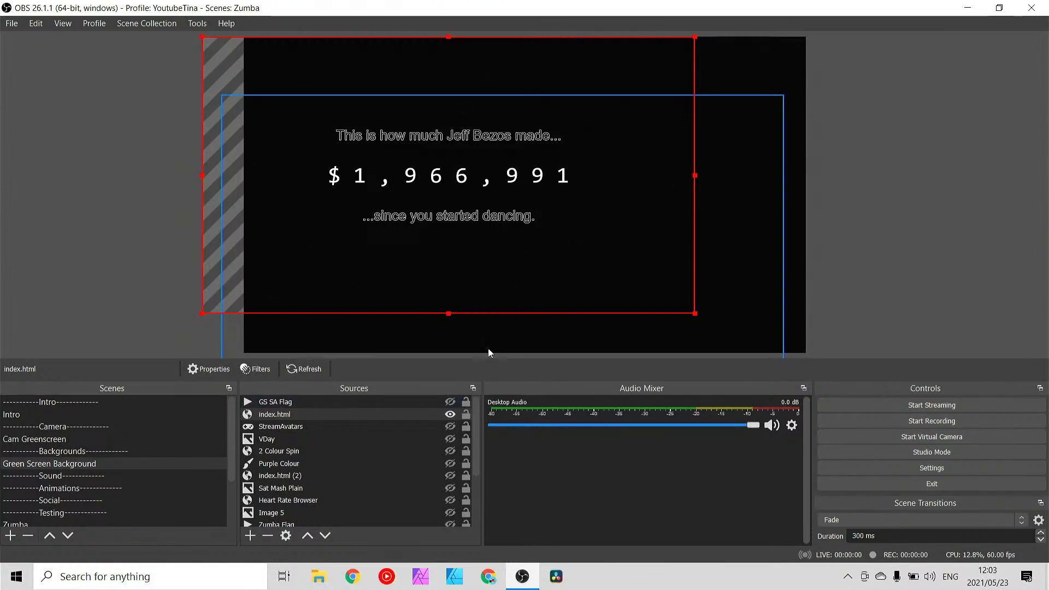
left_click(450, 414)
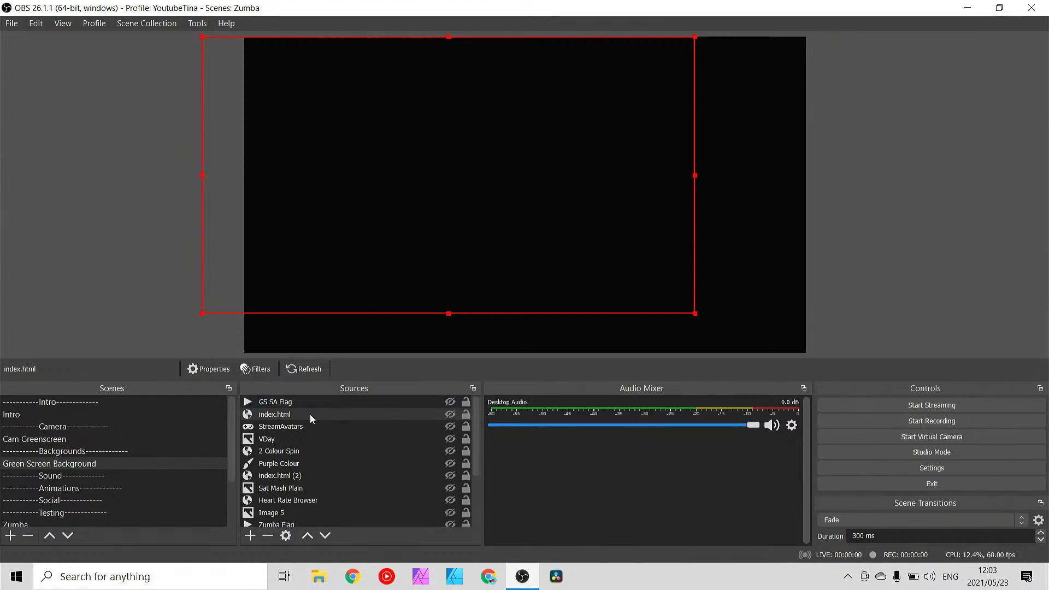
double_click(310, 414)
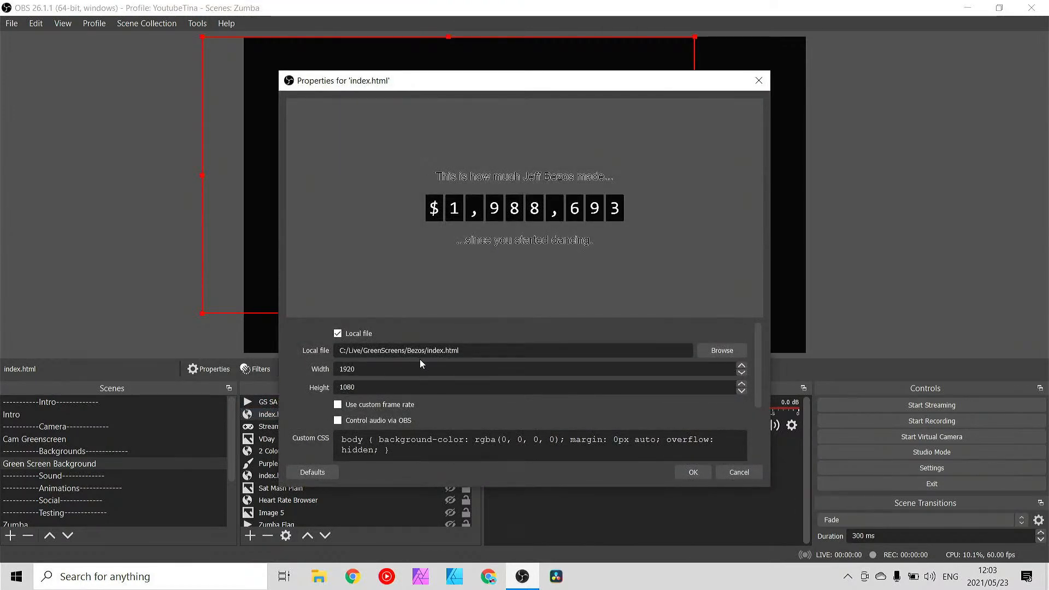
left_click(748, 477)
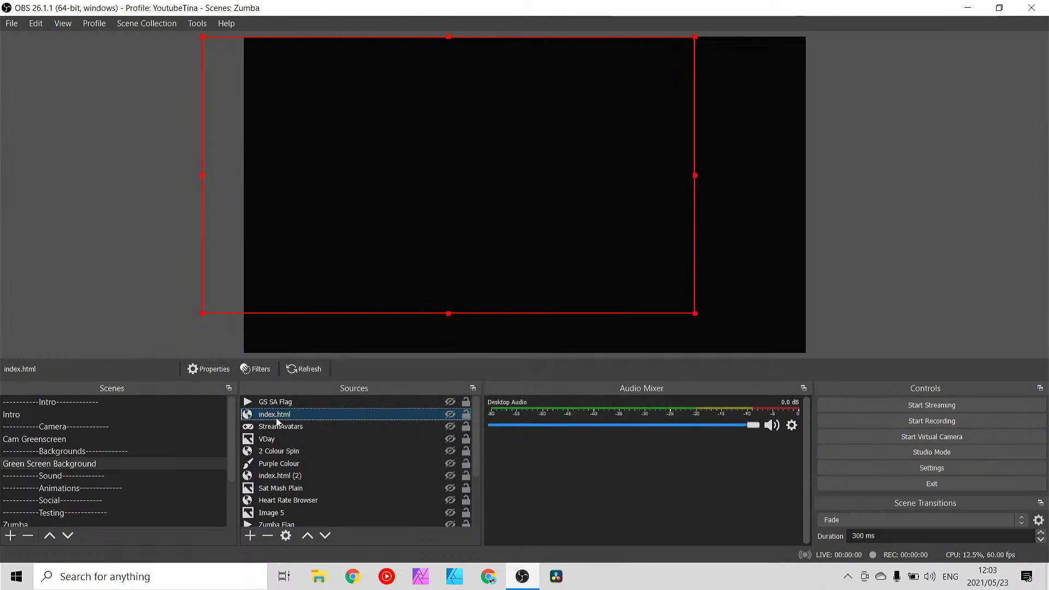
- Rename the first index.html source as GS Bezos
right_click(276, 415)
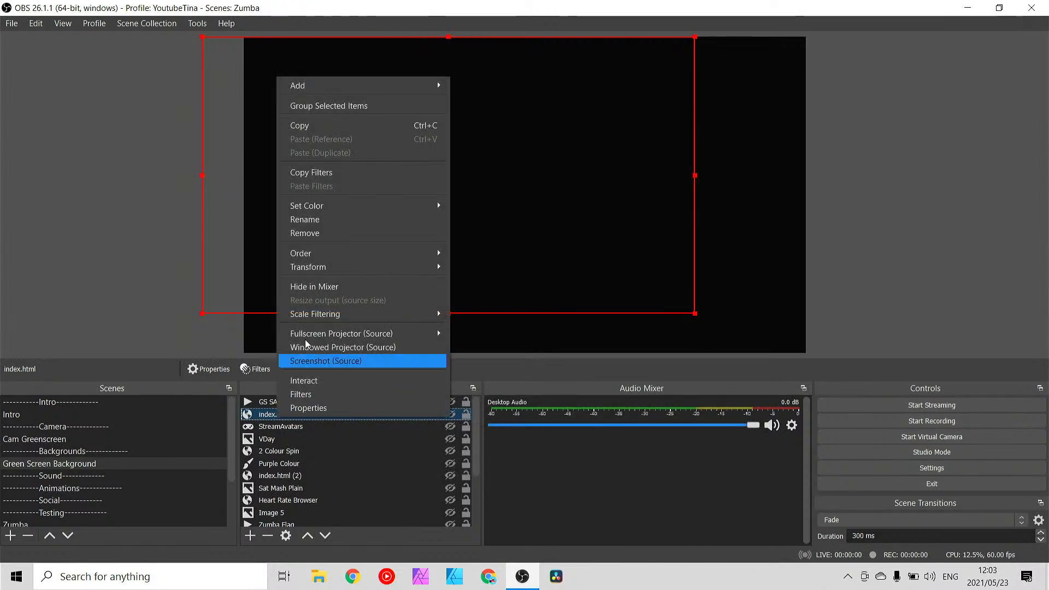
left_click(333, 221)
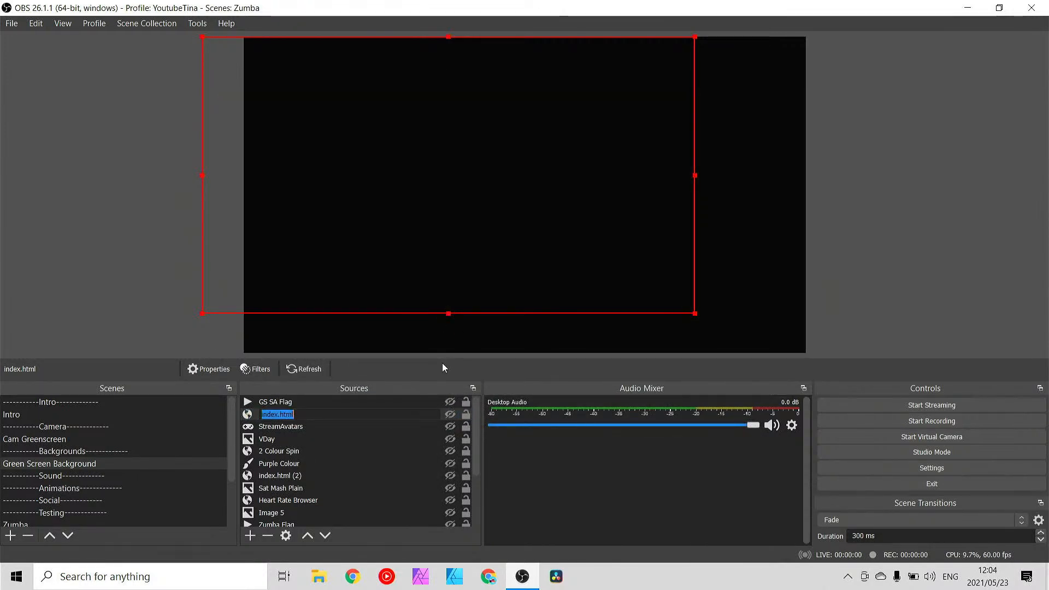
type("GS ")
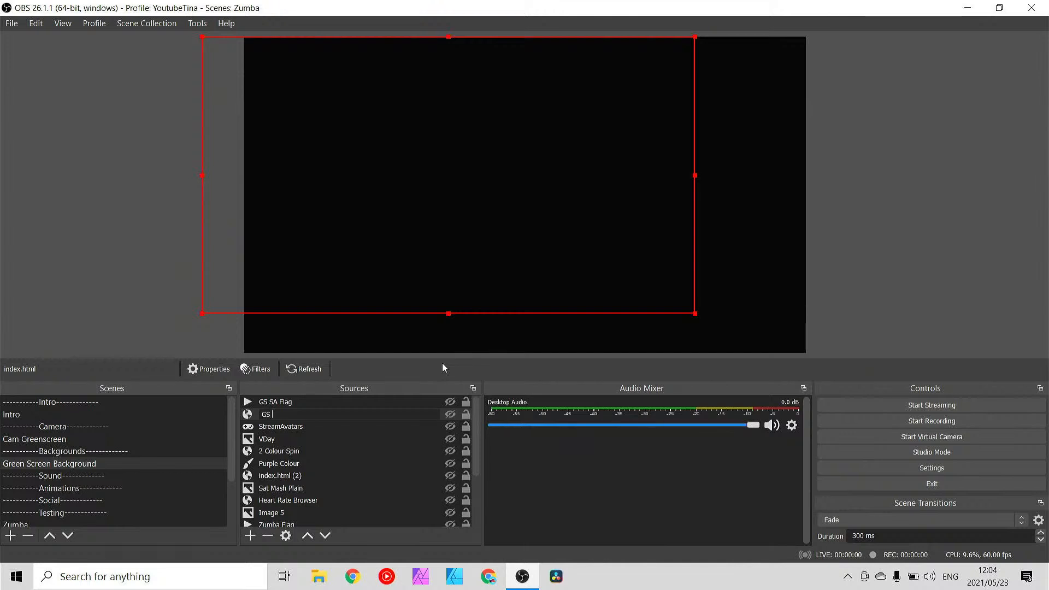
type("Bezos")
key("Return")
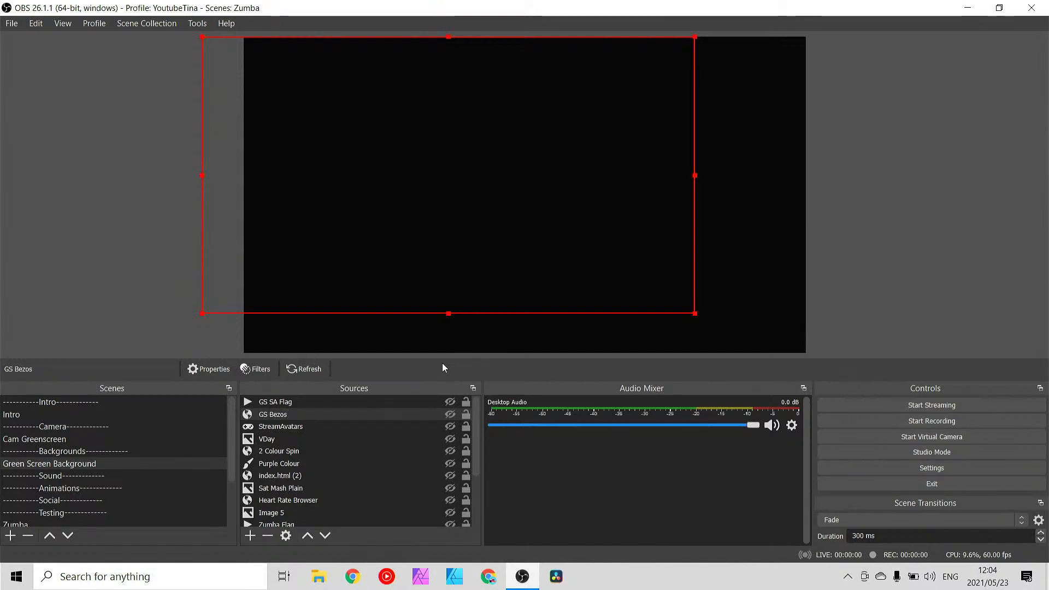
- Select the StreamAvatars source, then launch the Stream Avatars program from the desktop and wait for its window
left_click(284, 426)
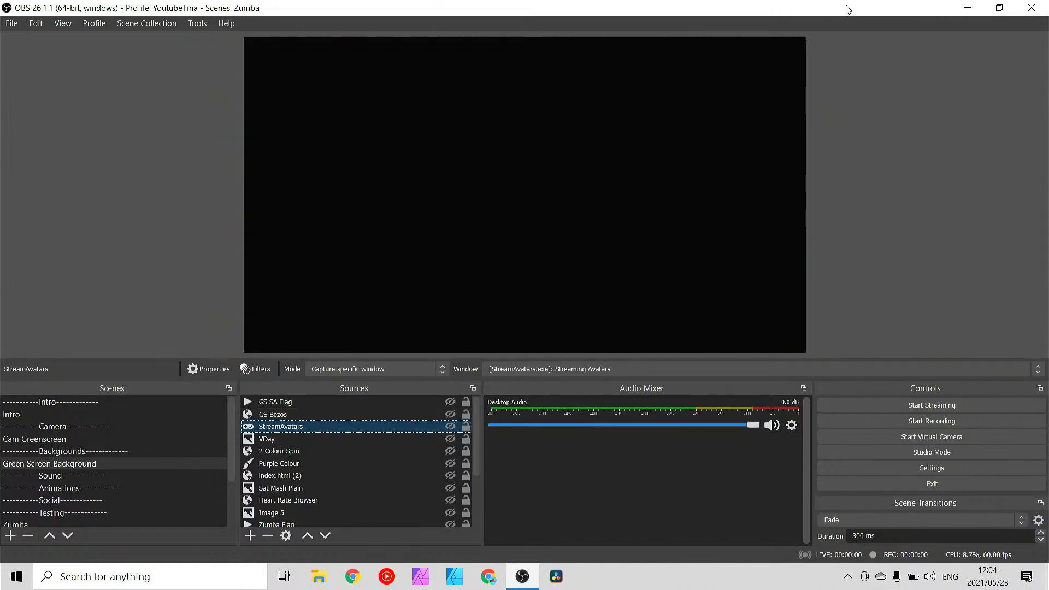
left_click(966, 9)
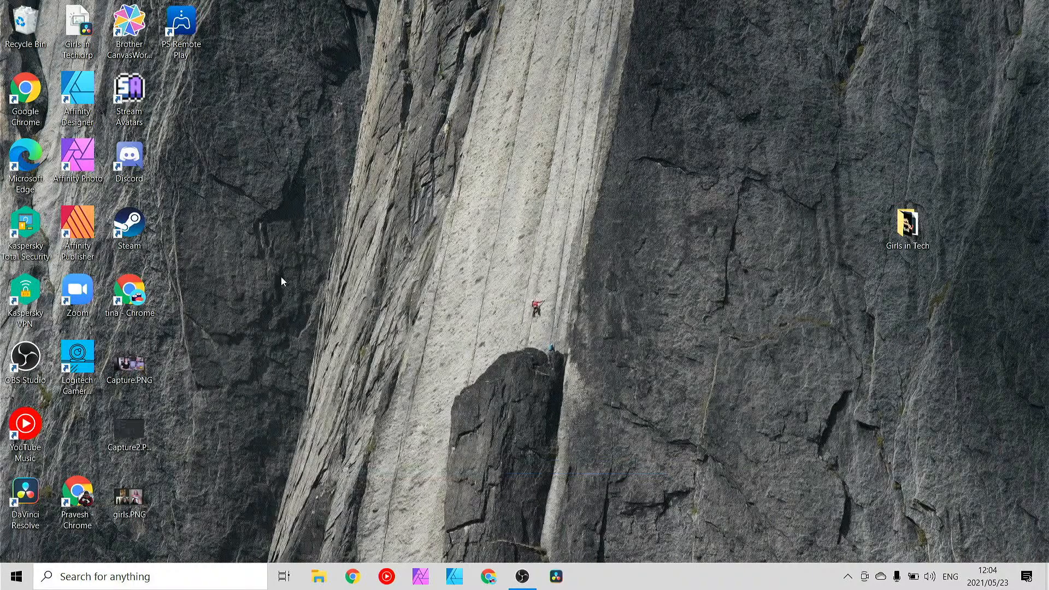
key("s")
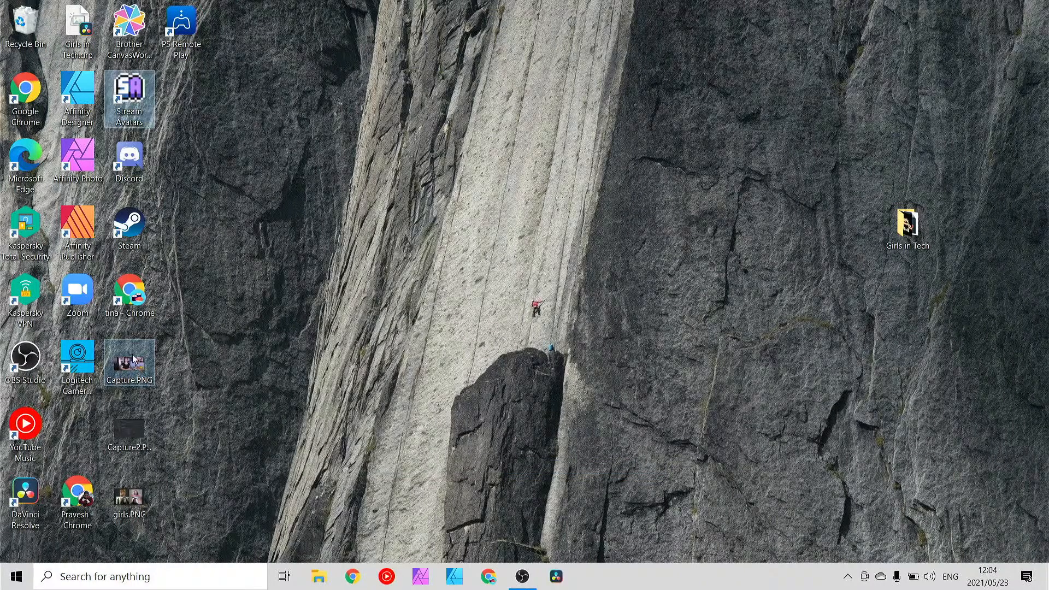
double_click(154, 108)
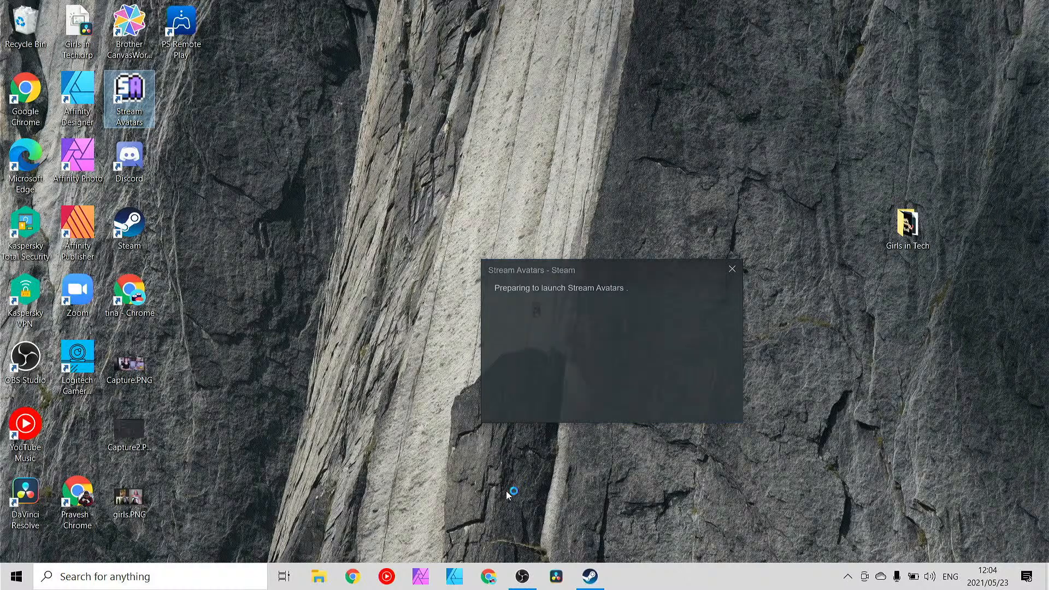
left_click(522, 577)
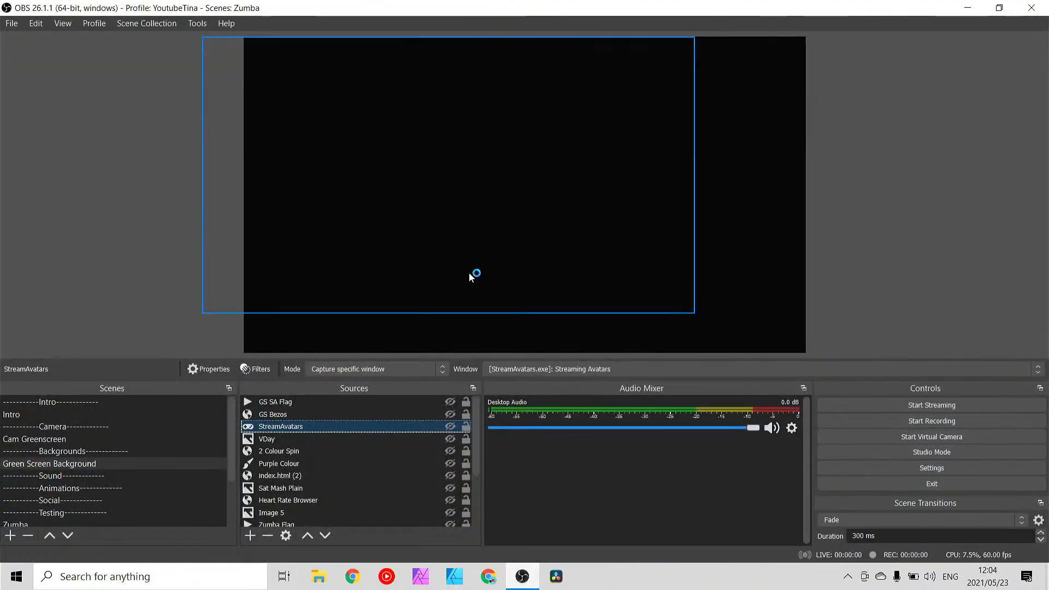
left_click(968, 8)
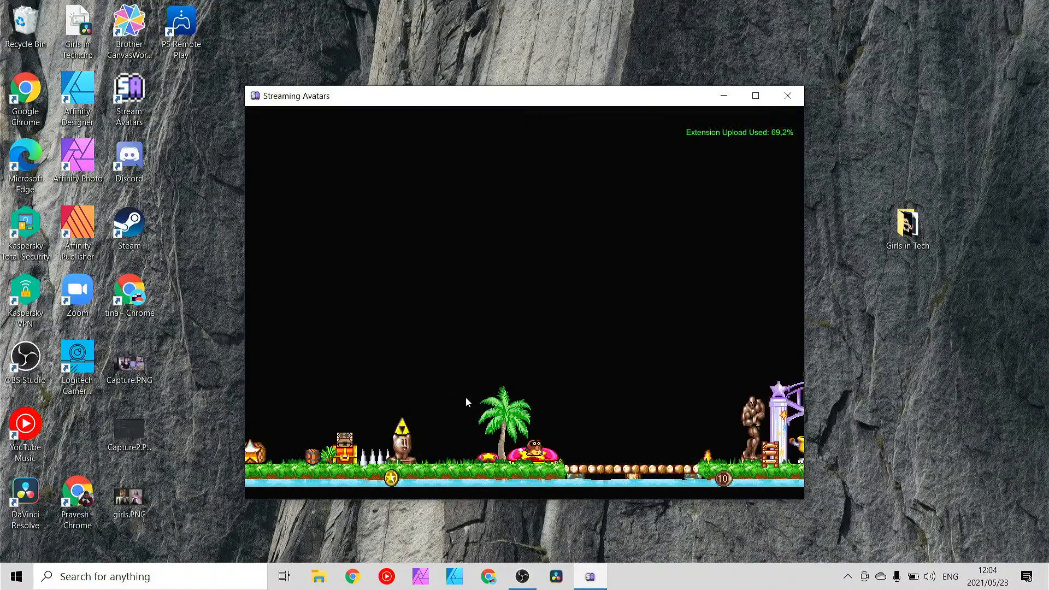
- Return to OBS, show the StreamAvatars source and confirm in its properties that it captures the [StreamAvatars.exe]: Streaming Avatars window
left_click(528, 572)
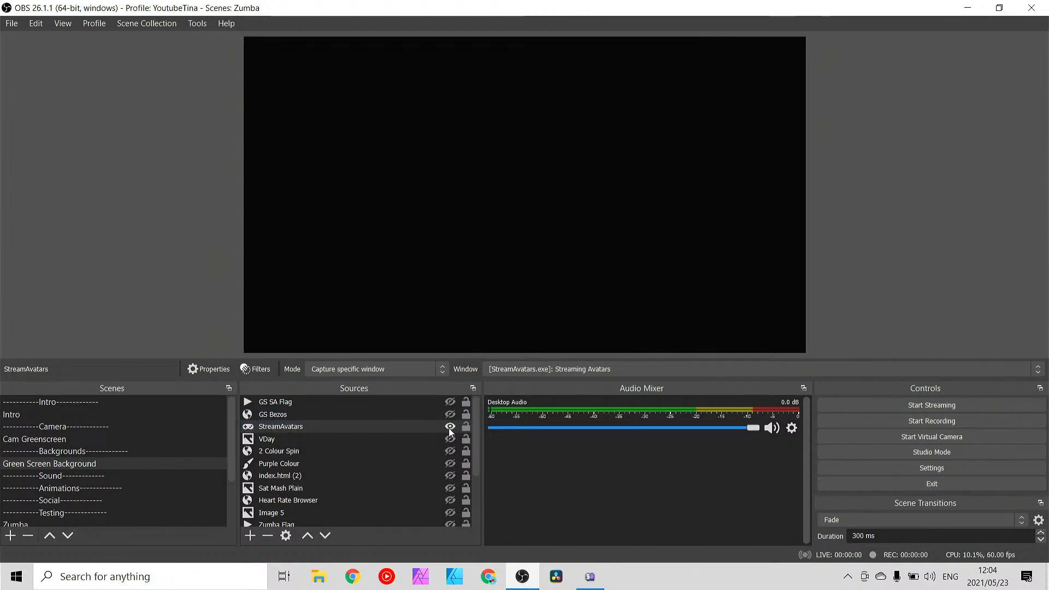
double_click(389, 430)
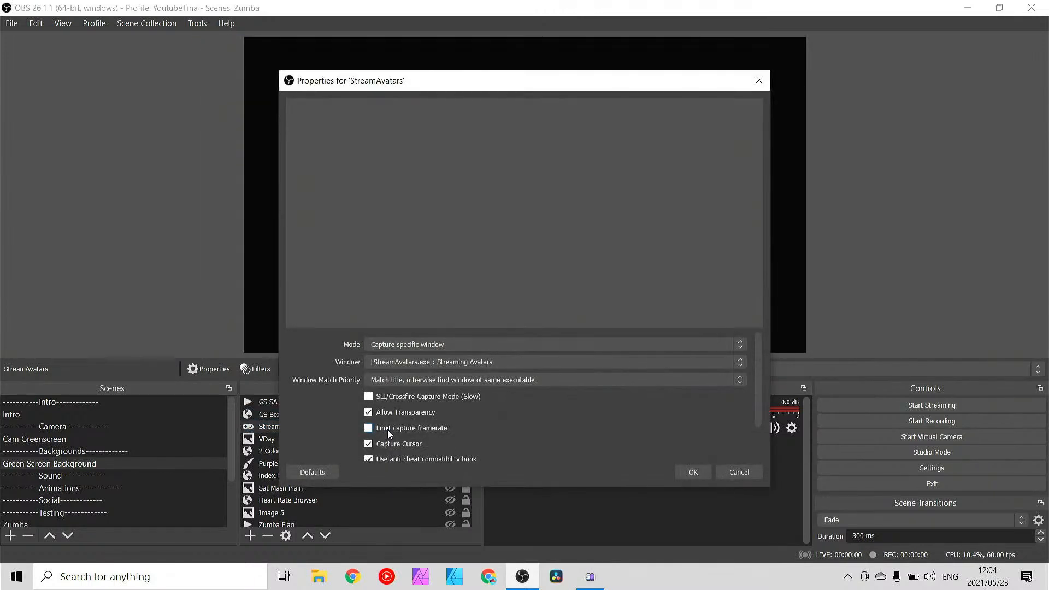
left_click(532, 343)
left_click(504, 361)
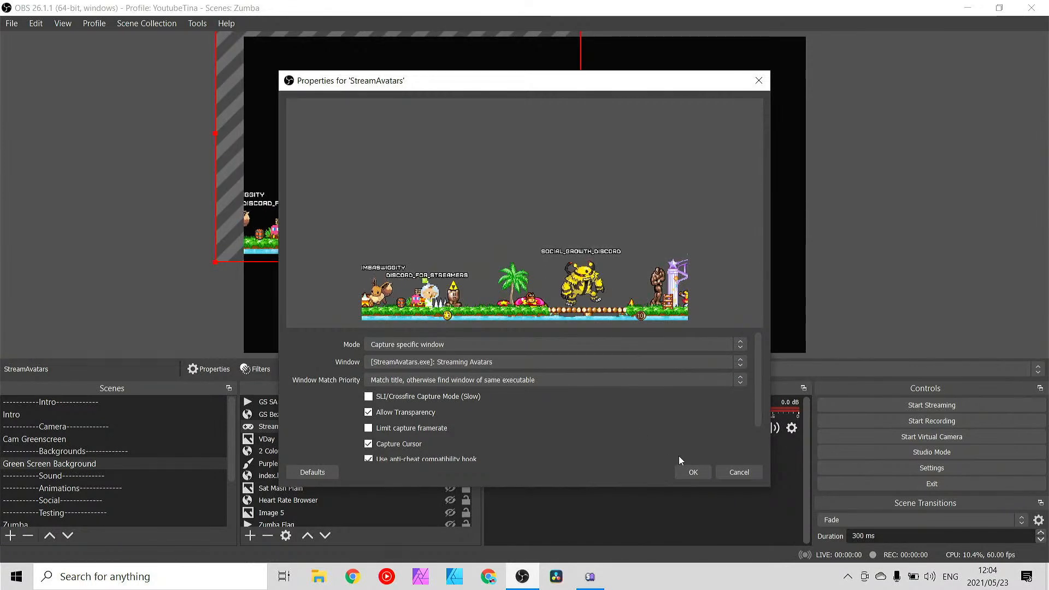
left_click(691, 472)
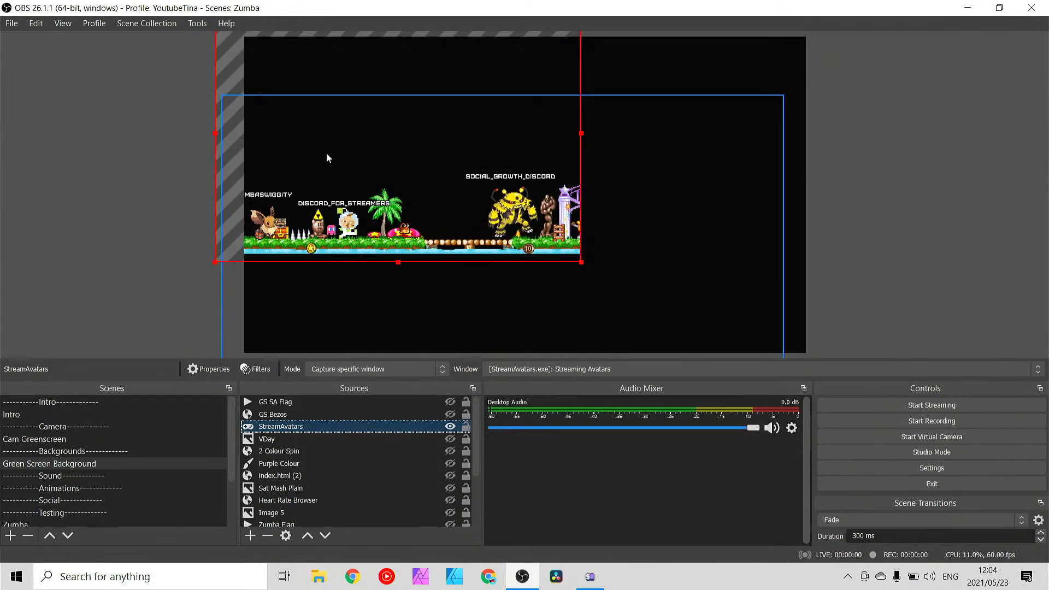
- Rename the StreamAvatars source as GC StreamAvatars
right_click(304, 431)
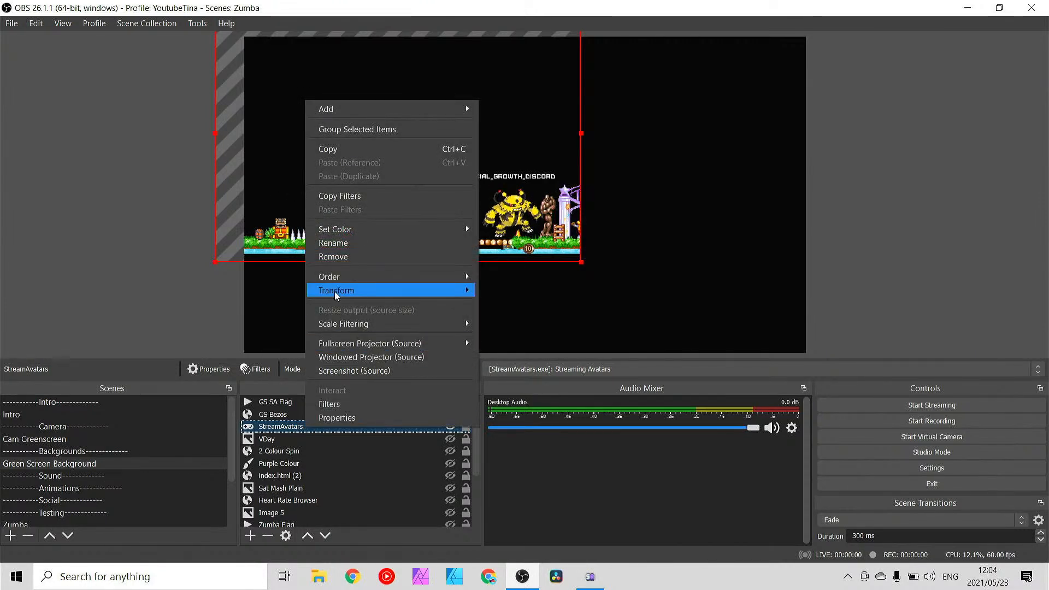
left_click(347, 245)
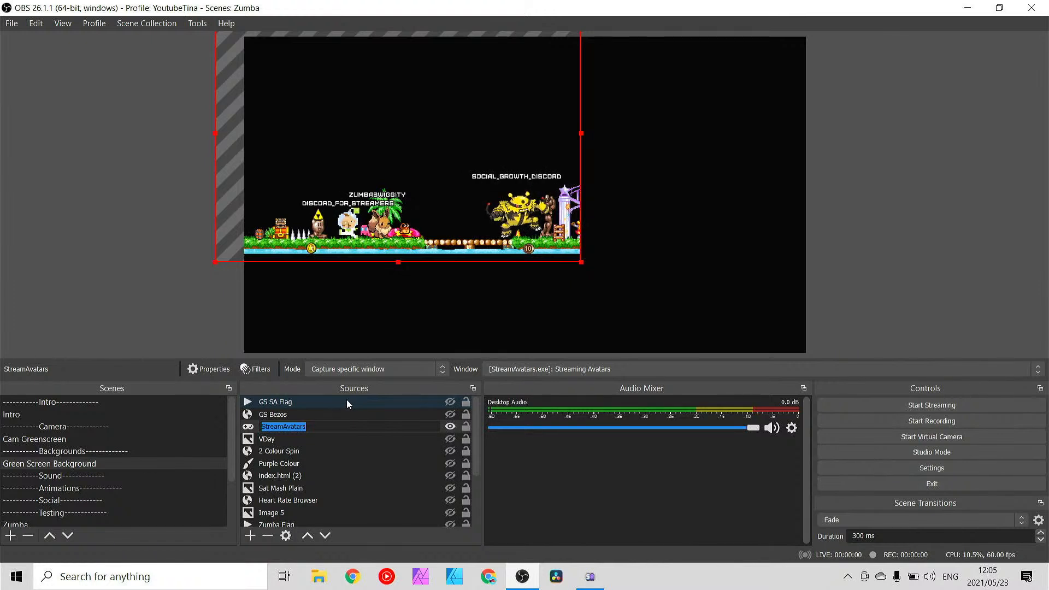
key("Home")
type("G")
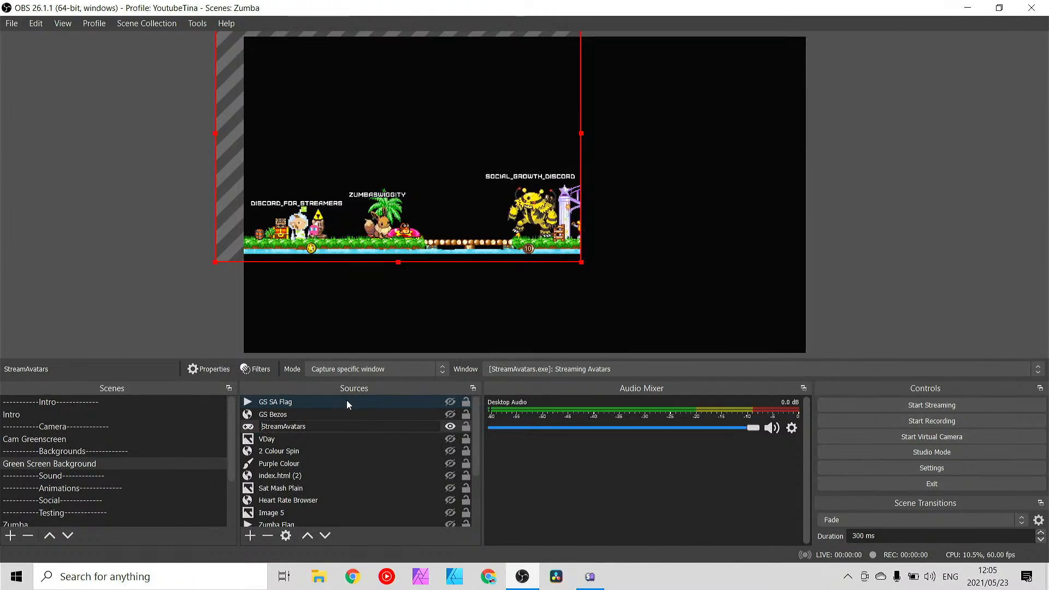
type("C")
key("Return")
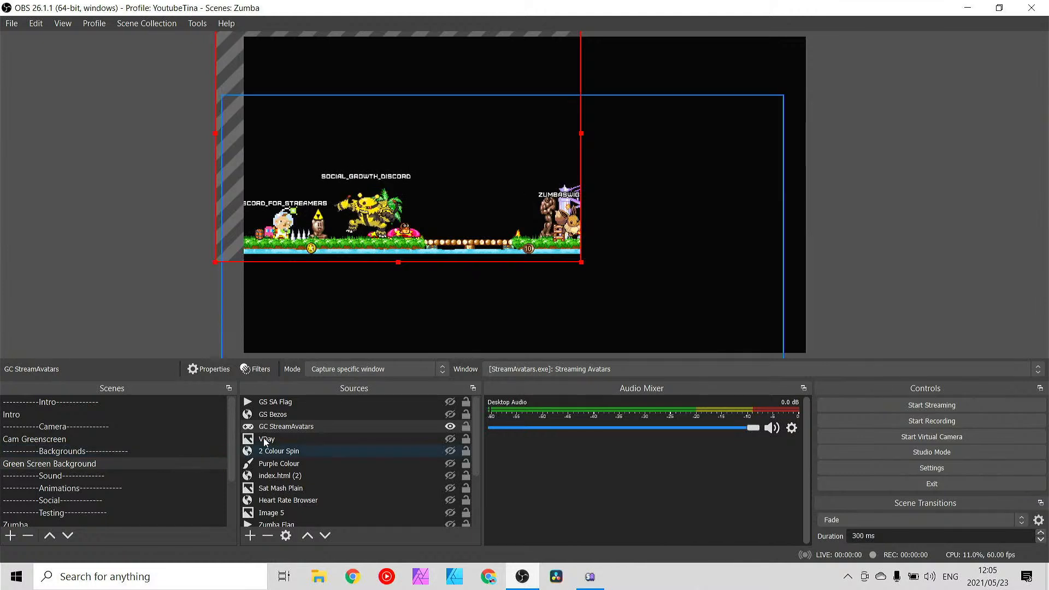
left_click(251, 537)
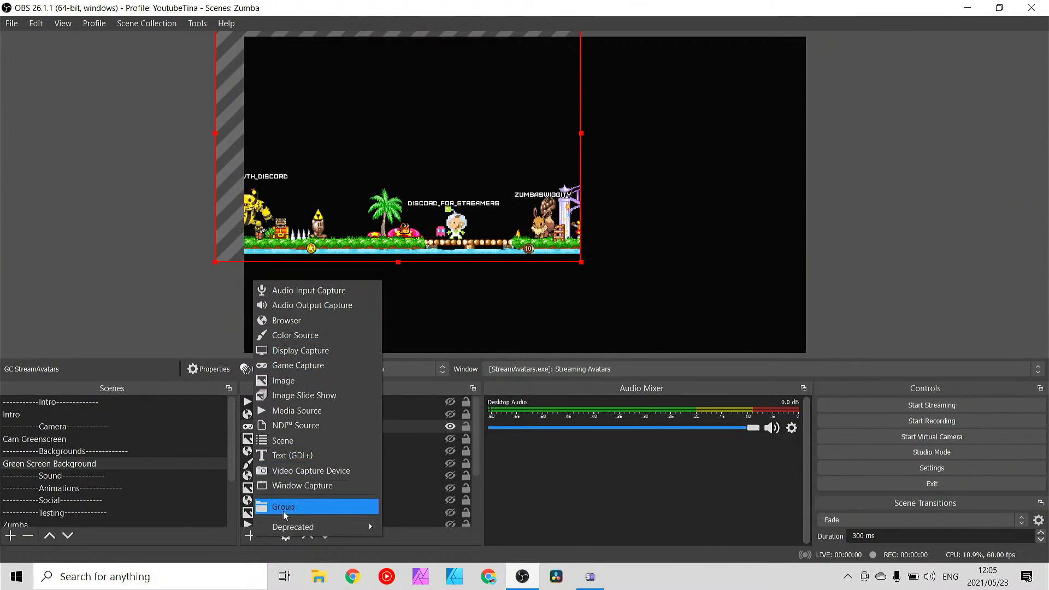
left_click(517, 509)
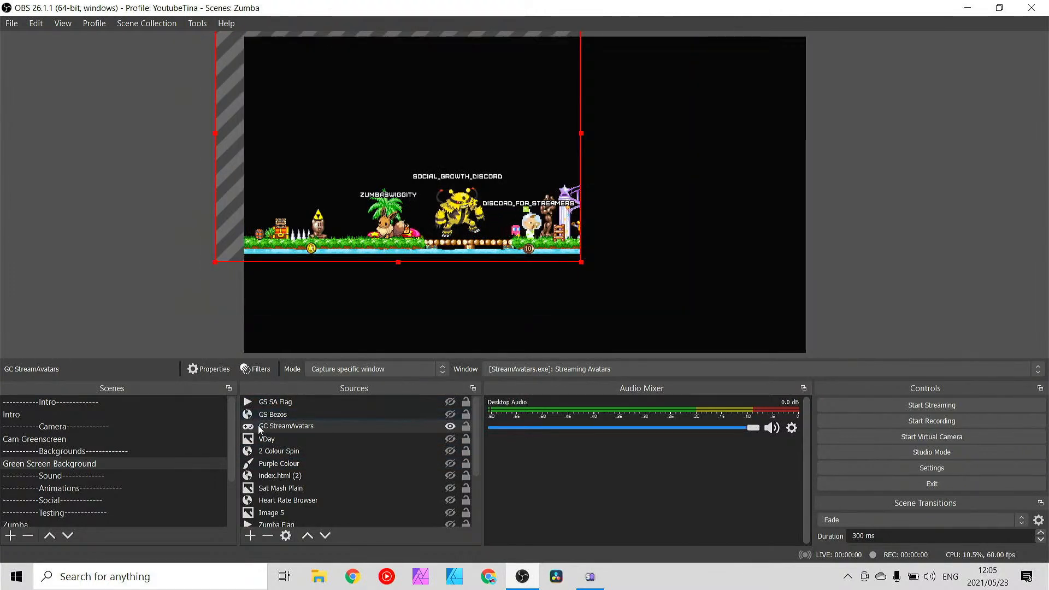
- Hide GC StreamAvatars, then briefly show the VDay image source and hide it again
left_click(443, 427)
left_click(307, 438)
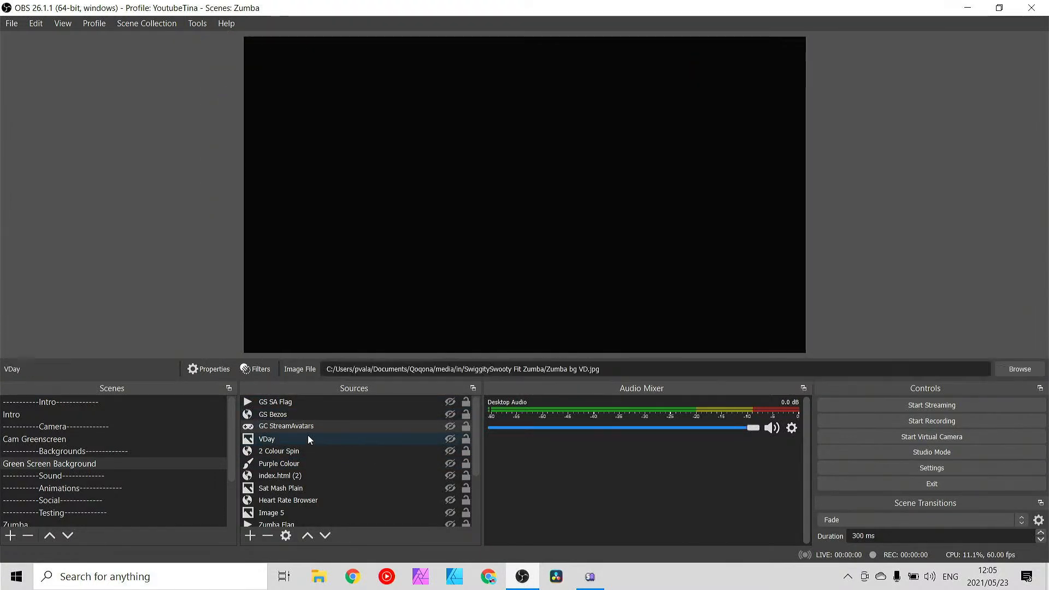
left_click(450, 439)
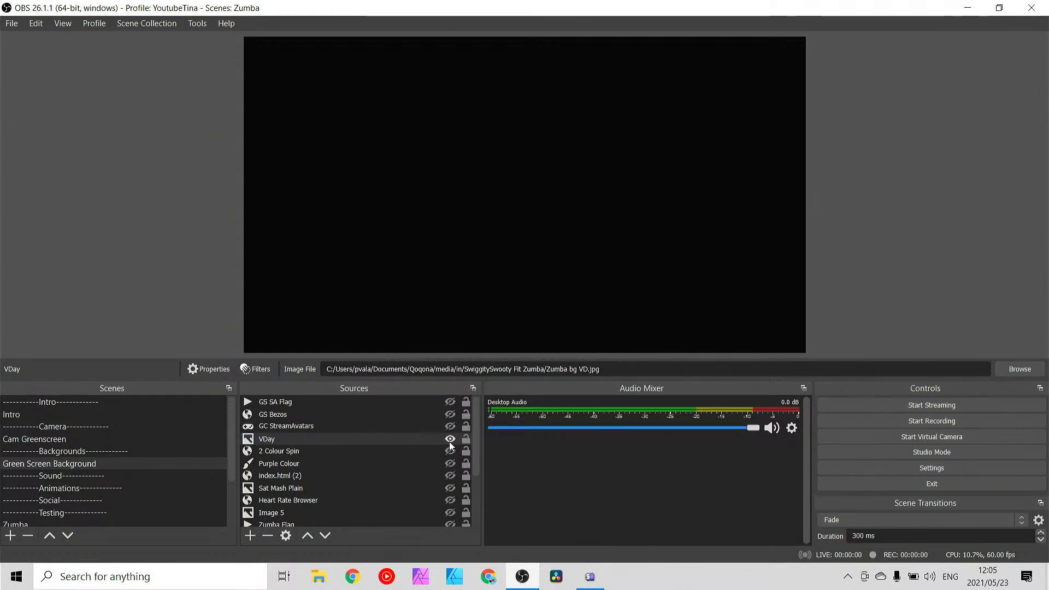
left_click(449, 439)
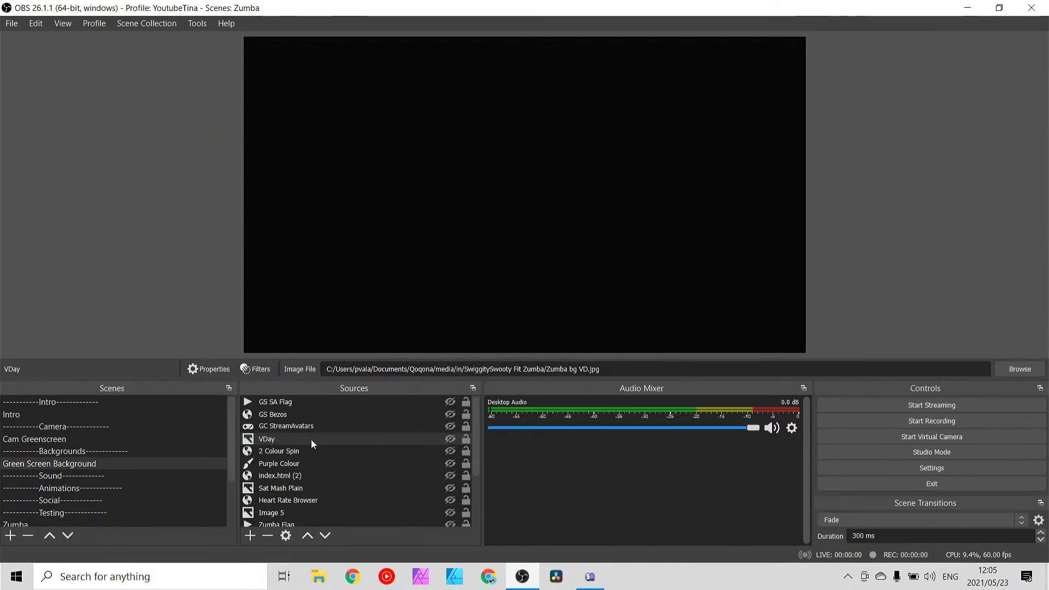
- Remove the VDay source from the Green Screen Background scene
left_click(274, 440)
right_click(275, 440)
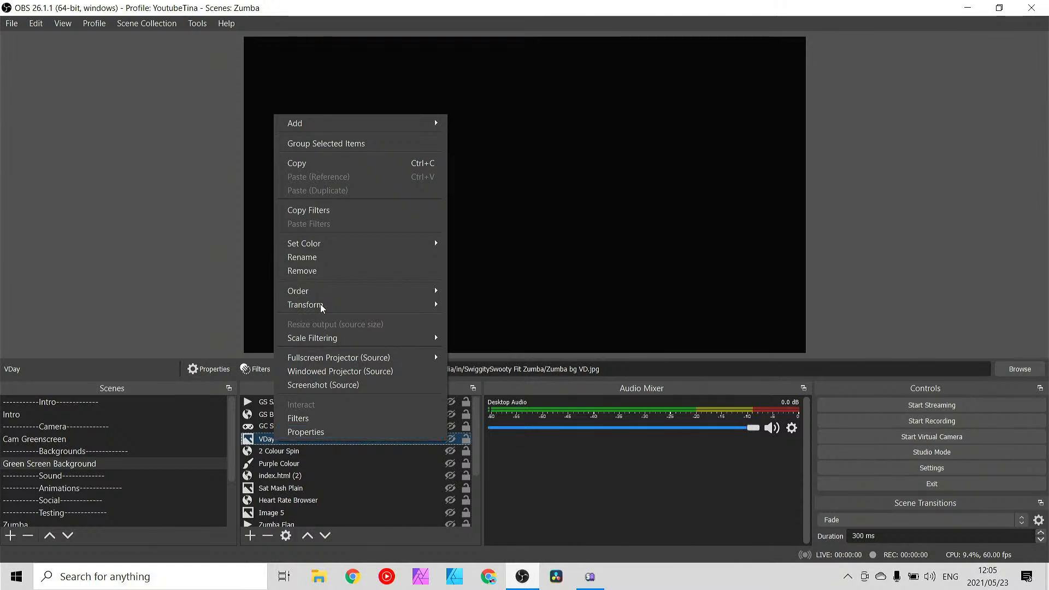
left_click(318, 271)
left_click(566, 305)
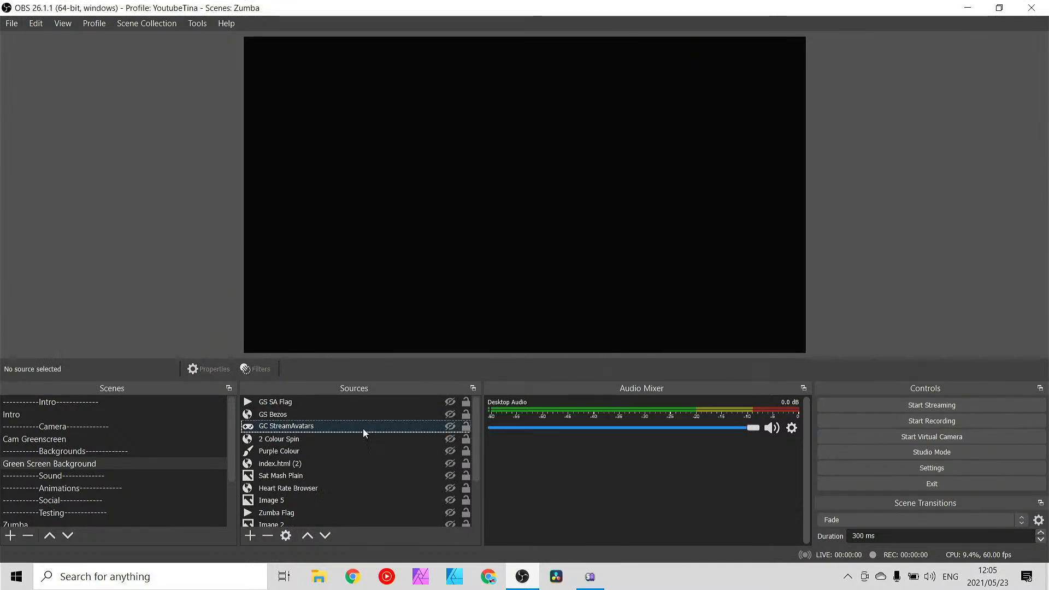
- Show the 2 Colour Spin source and rename it as GC Colour Spin
left_click(276, 440)
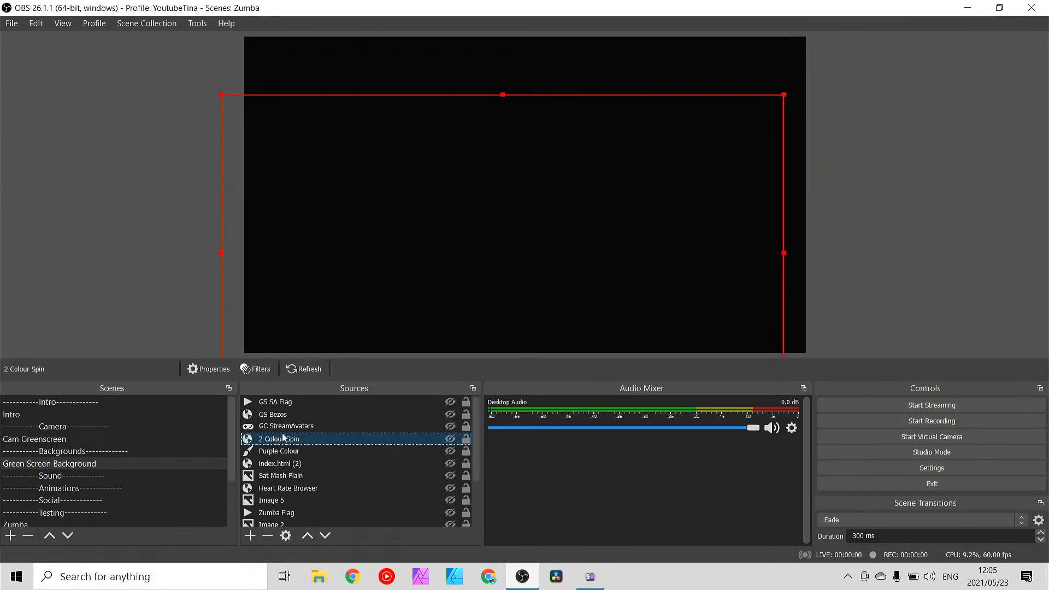
left_click(449, 440)
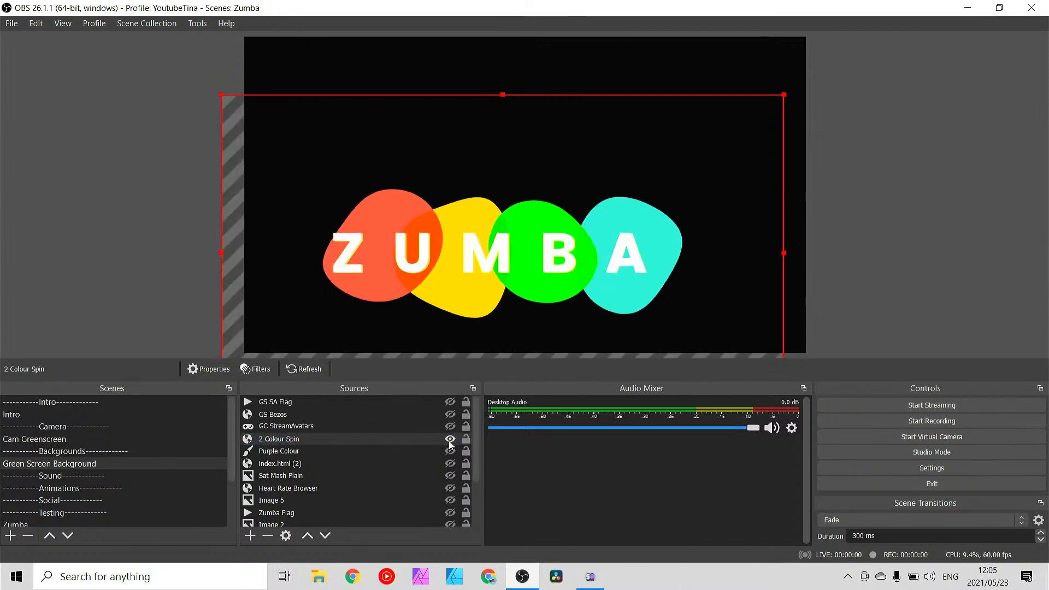
left_click(303, 444)
right_click(302, 445)
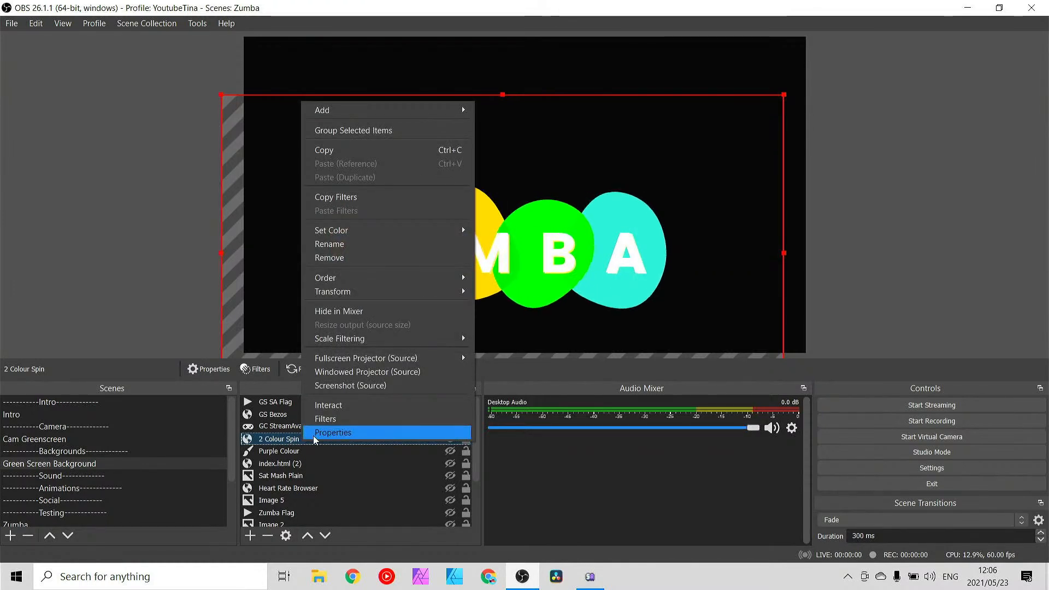
left_click(347, 244)
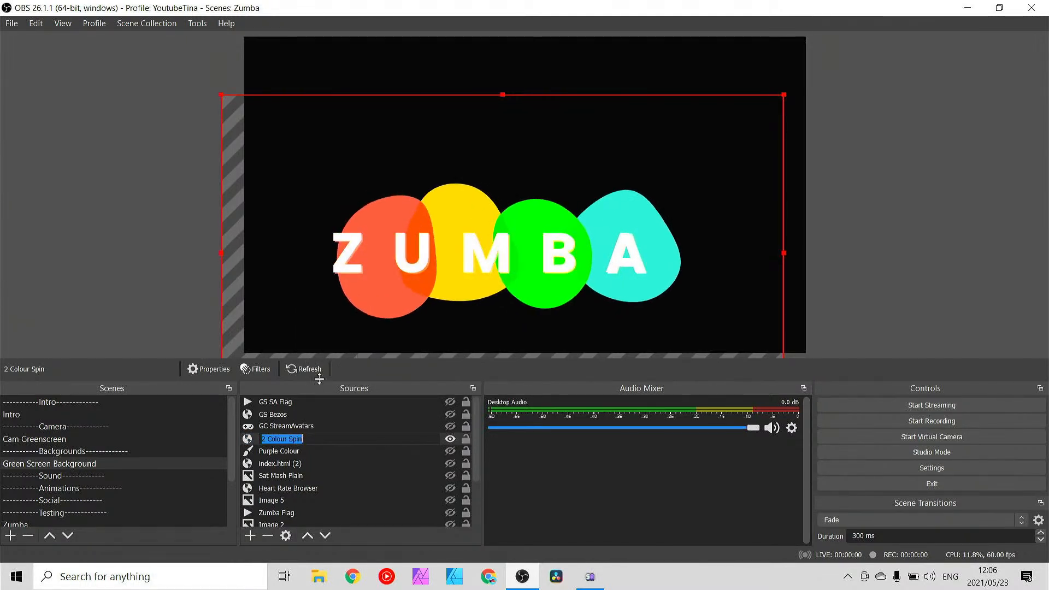
left_click(293, 438)
key("Left")
key("Left")
key("Left")
key("Left")
key("Left")
key("Left")
key("Left")
key("Left")
key("Left")
key("Left")
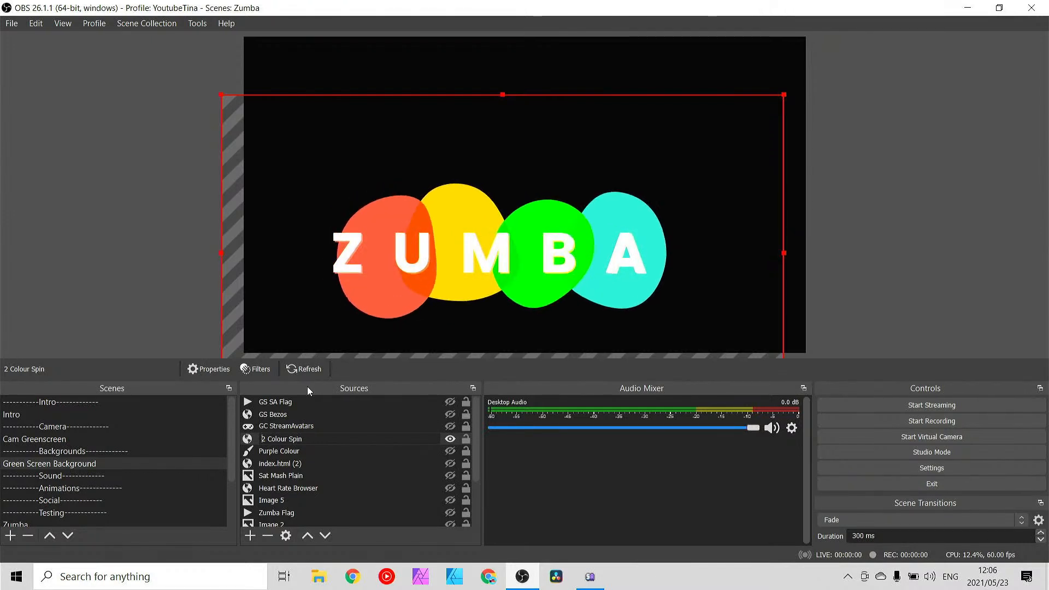
type("GC")
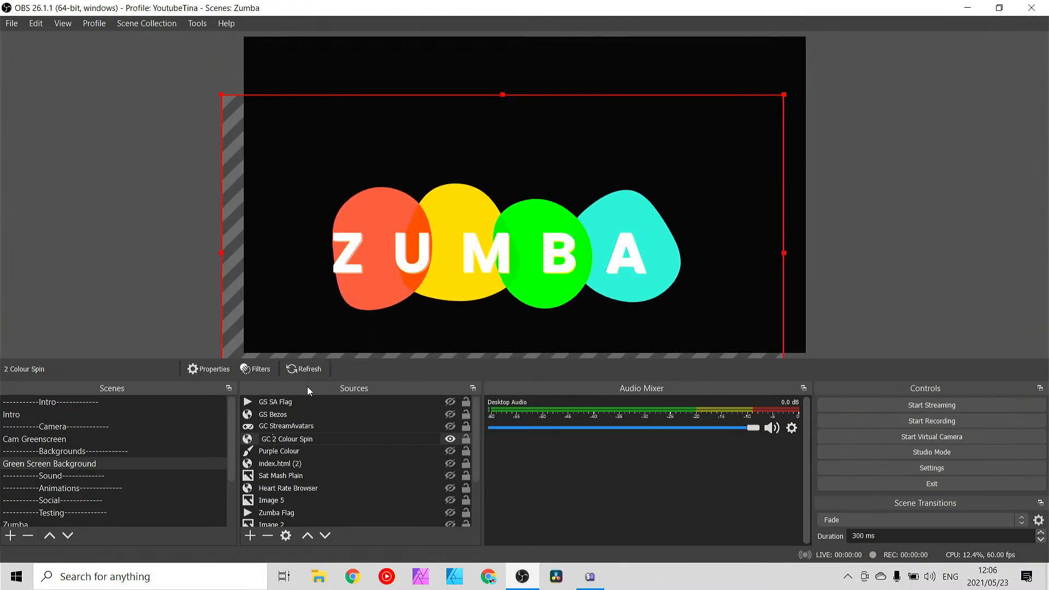
key("shift+Right")
key("shift+End")
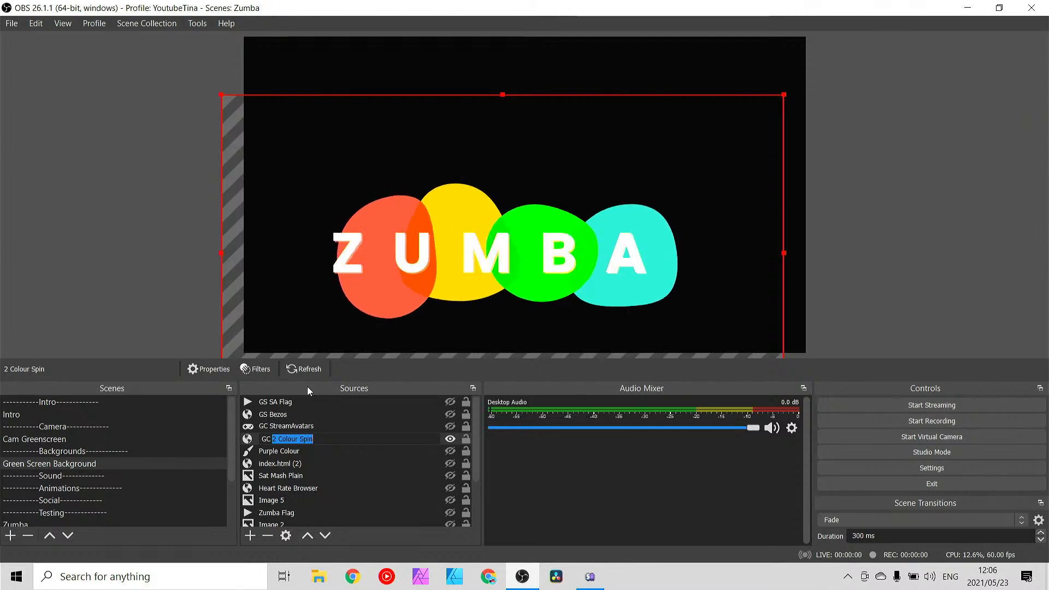
key("shift+Left")
key("shift+Left")
key("shift+Left")
key("shift+Left")
key("shift+Left")
key("shift+Left")
key("shift+Left")
key("shift+Left")
key("shift+Left")
key("shift+Left")
key("shift+Left")
key("shift+Left")
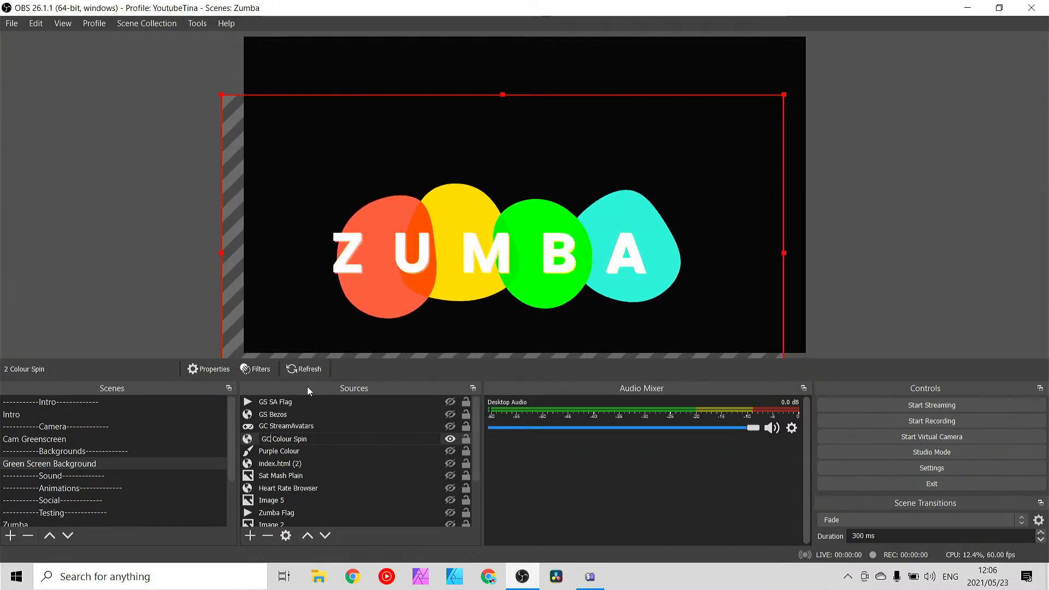
key("BackSpace")
key("BackSpace")
key("Return")
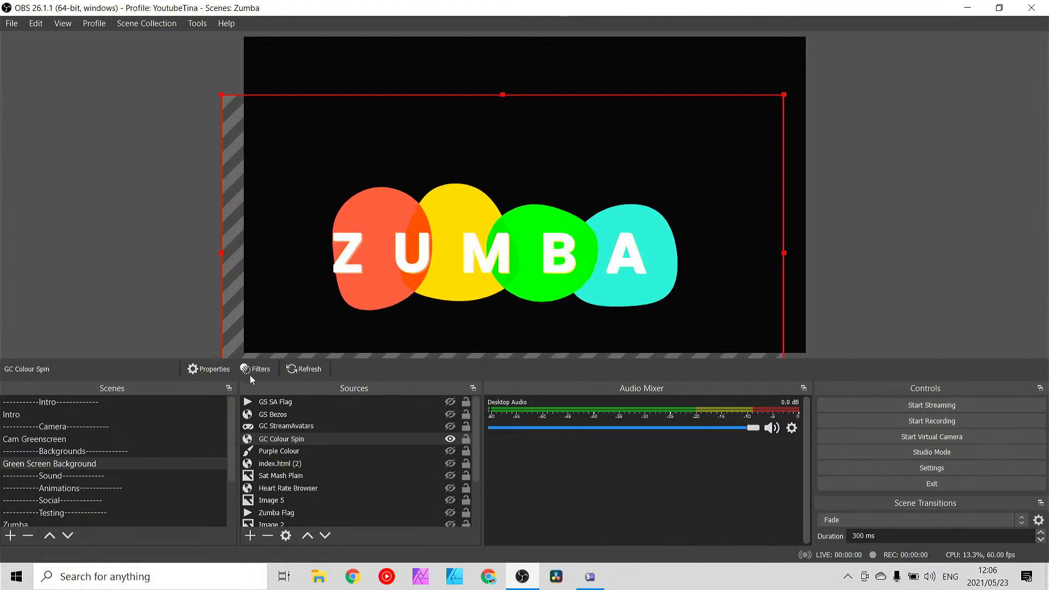
- Hide GC Colour Spin and show the Purple Colour source instead
left_click(292, 425)
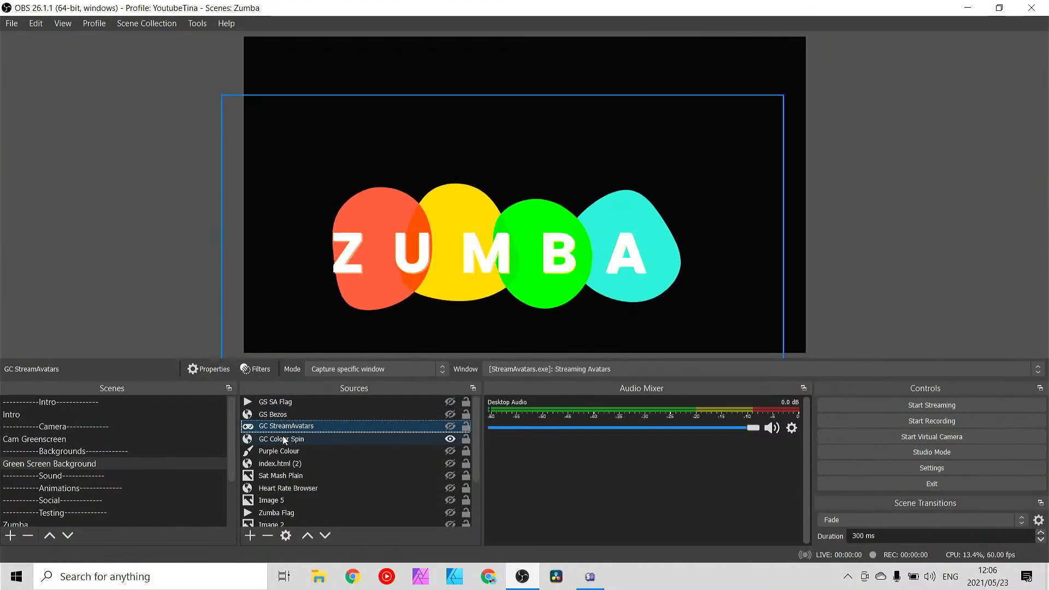
left_click(284, 452)
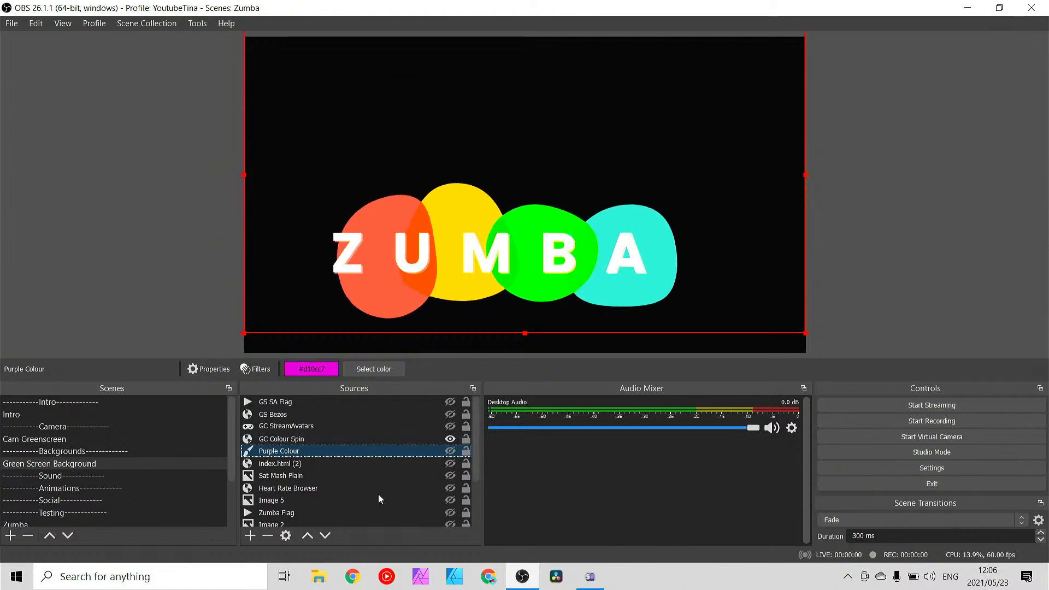
left_click(450, 439)
left_click(450, 450)
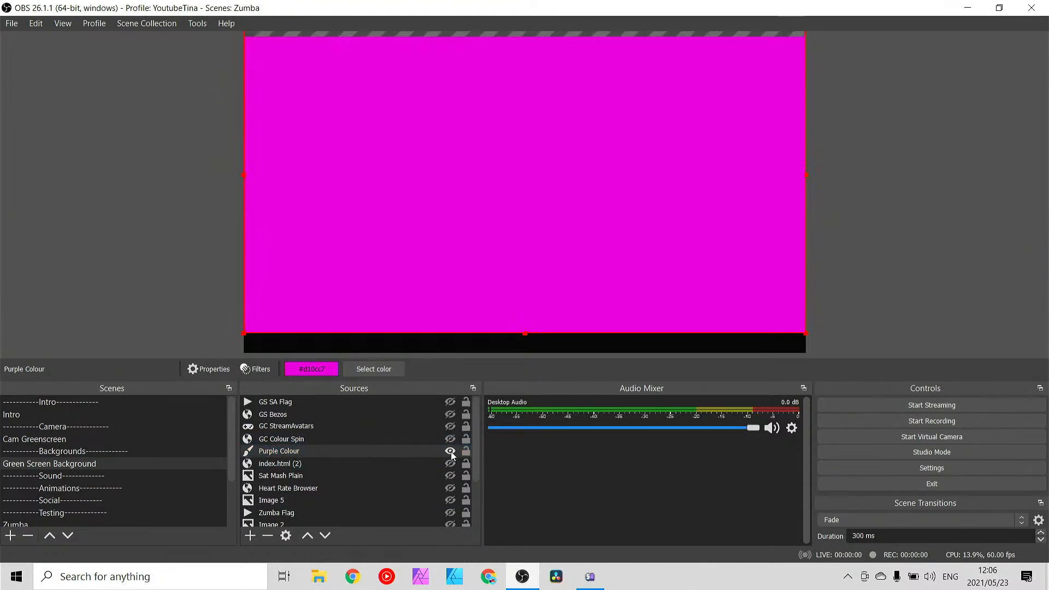
- Rename the Purple Colour source as GC Purple Colour and hide it
right_click(283, 451)
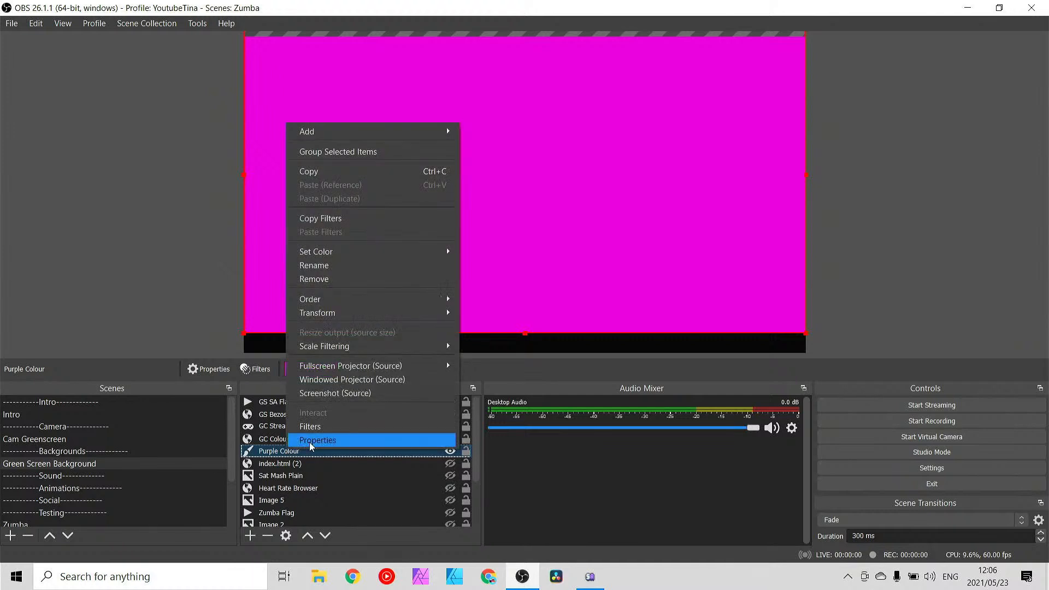
left_click(312, 268)
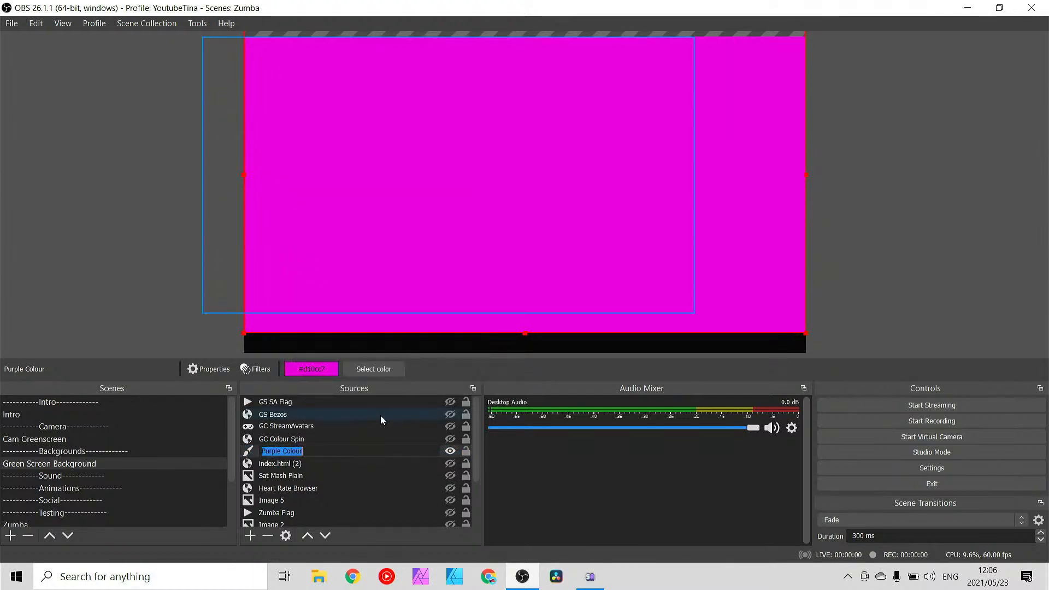
key("End")
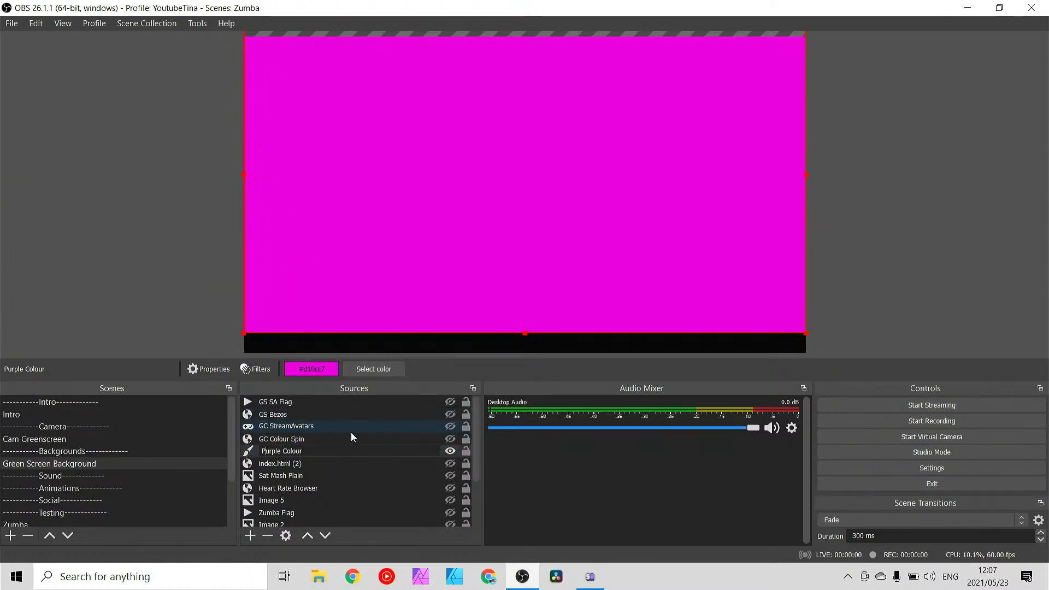
type("GC")
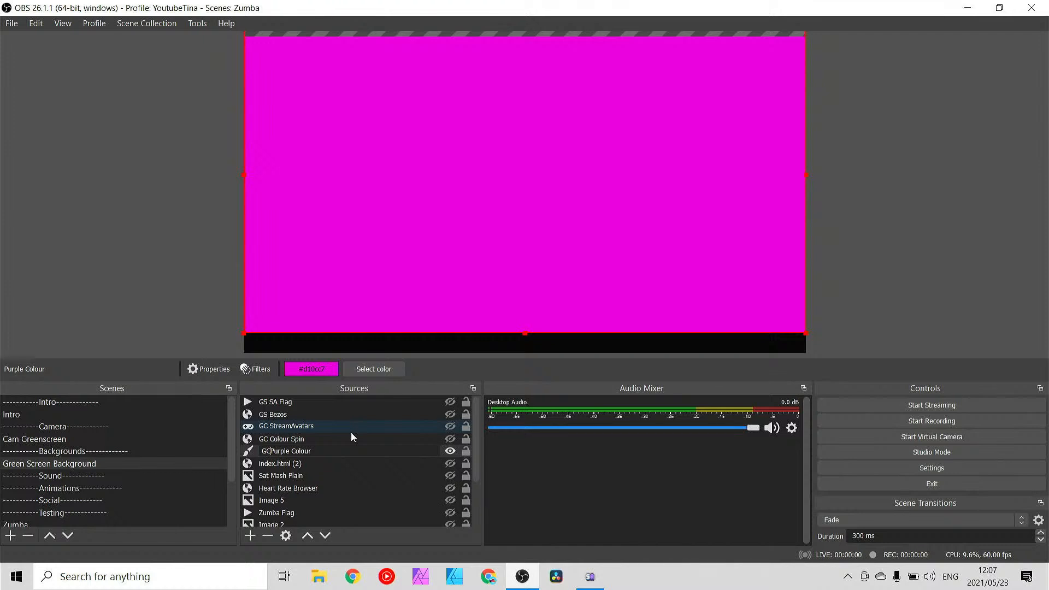
key("Return")
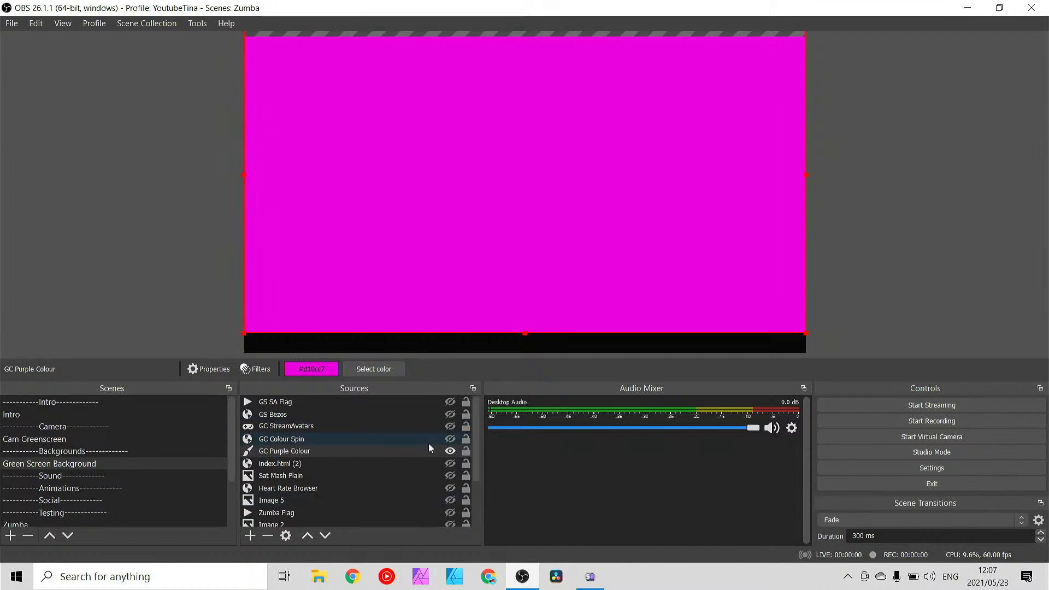
left_click(450, 451)
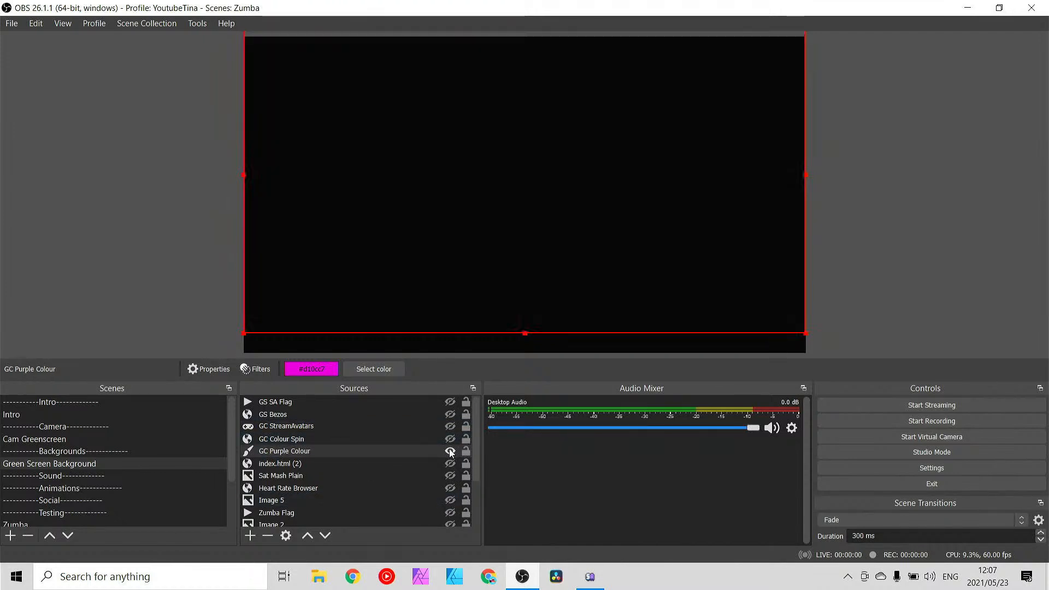
- Show the index.html (2) browser source and rename it as GC Saturday Mashup
left_click(295, 464)
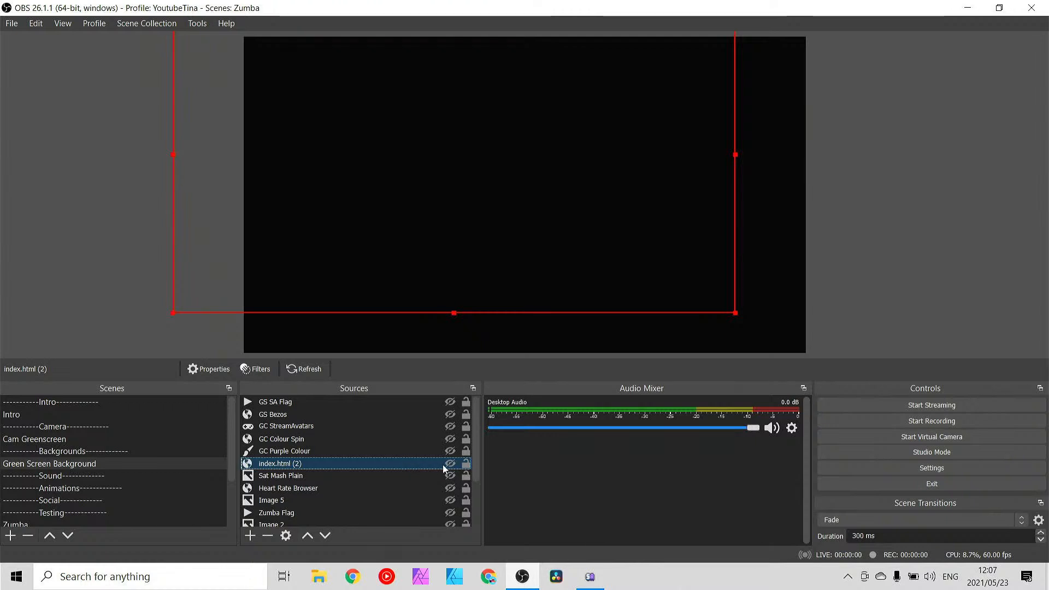
left_click(450, 464)
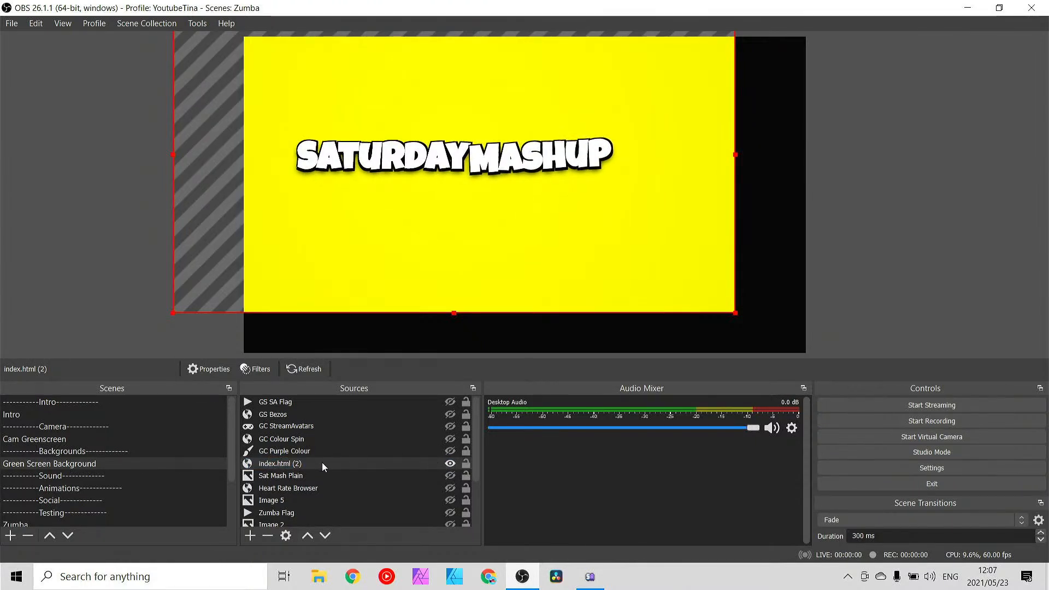
right_click(286, 468)
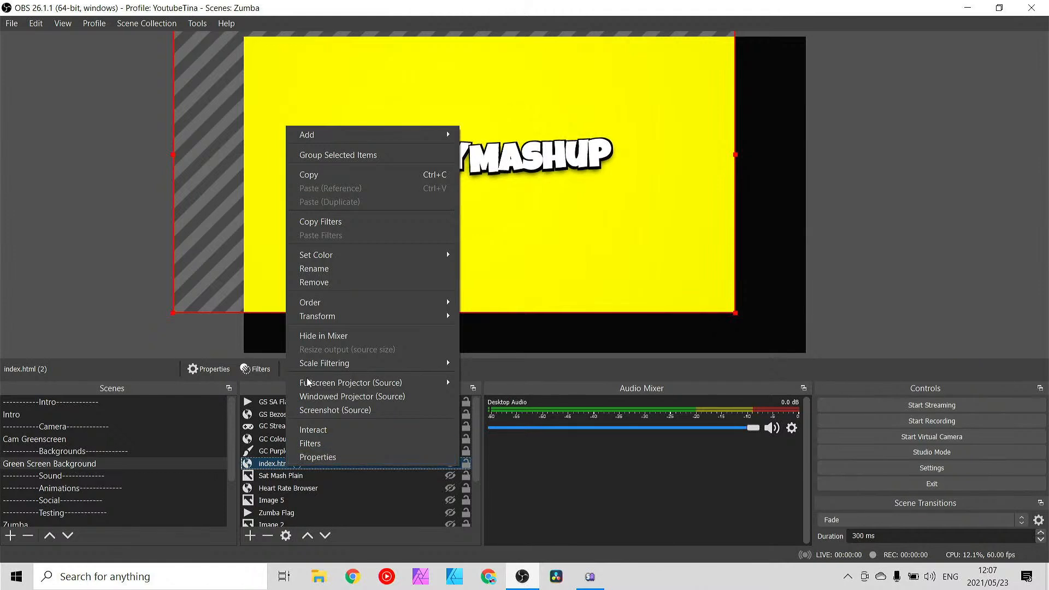
left_click(335, 271)
mouse_move(532, 575)
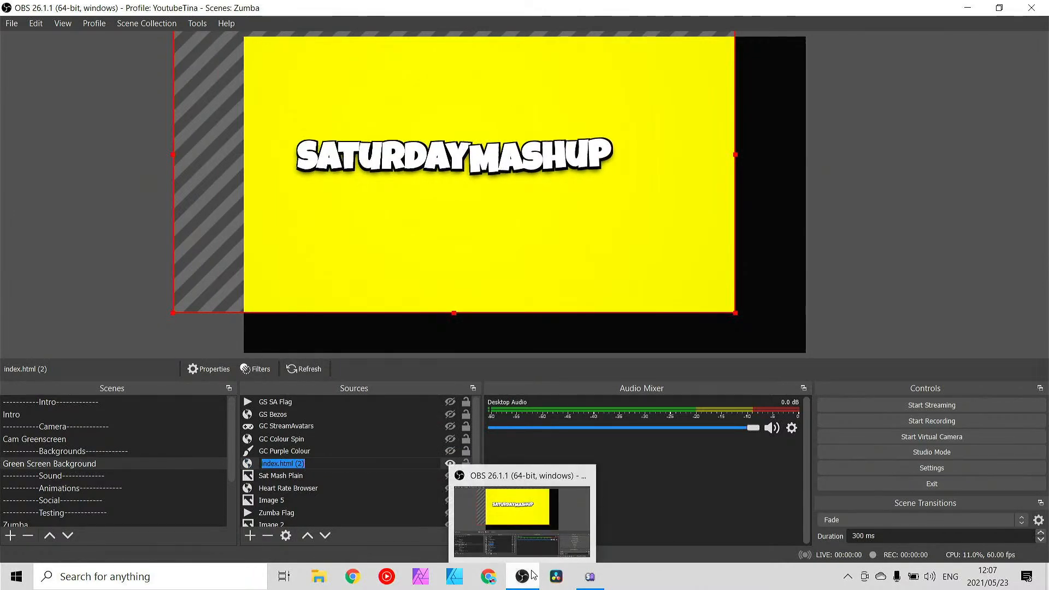
type("GC")
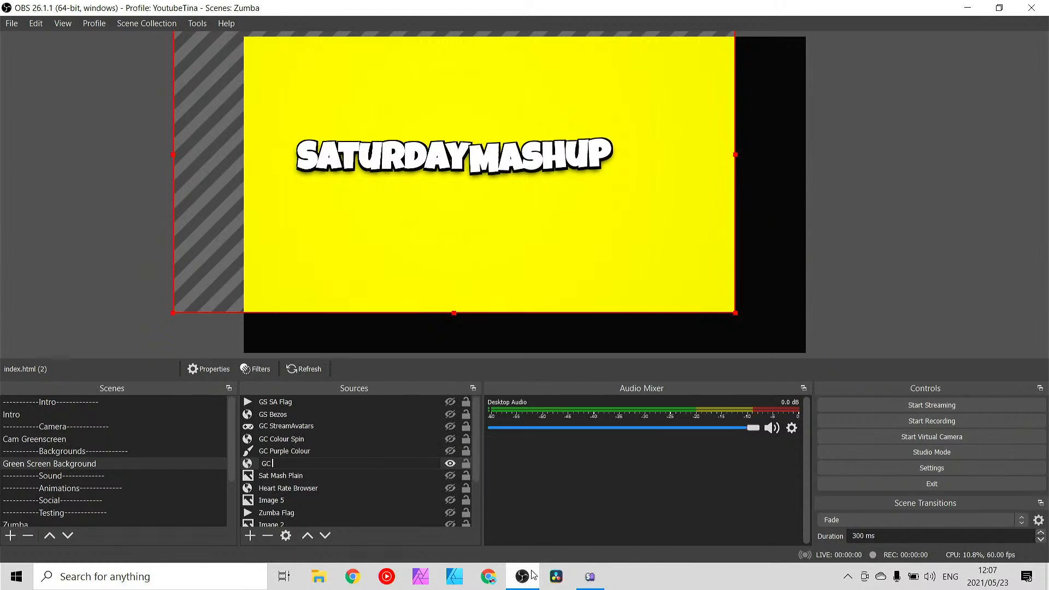
type(" Saturday Mash")
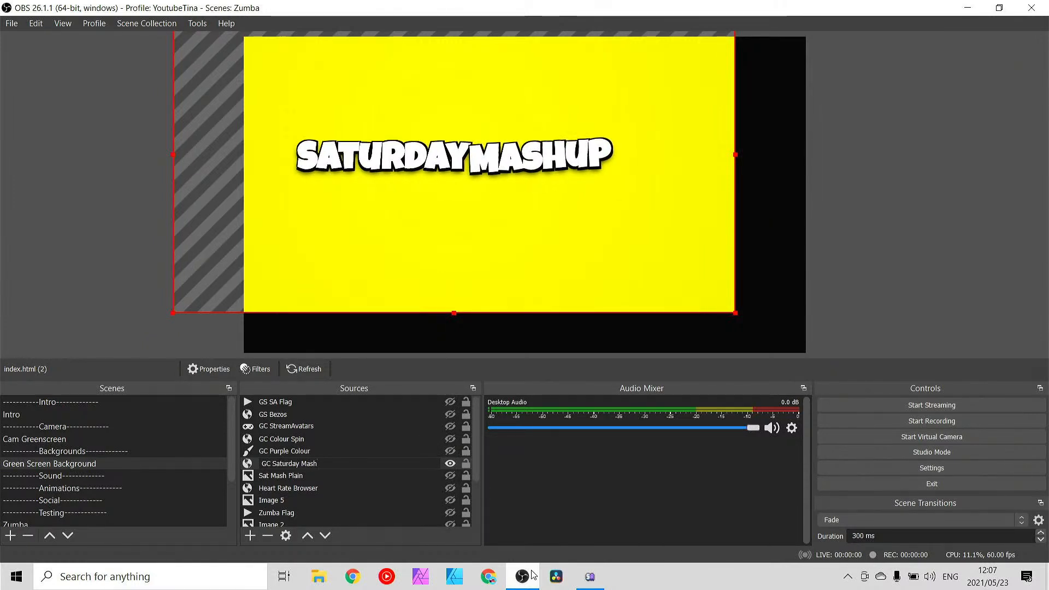
type("up")
key("Return")
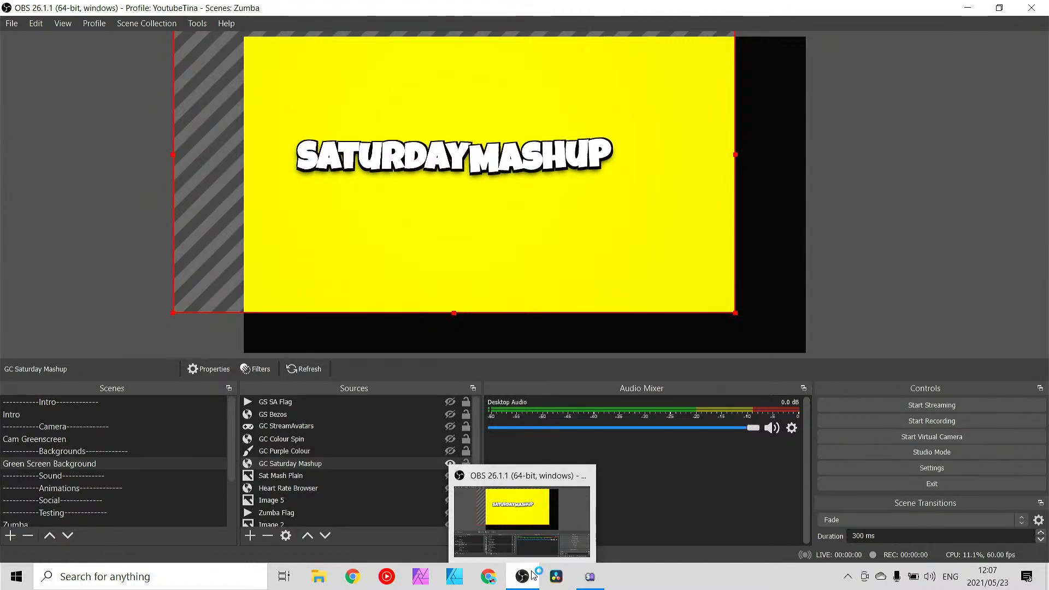
- Hide GC Saturday Mashup and show the Sat Mash Plain image source instead
left_click(304, 475)
left_click(451, 463)
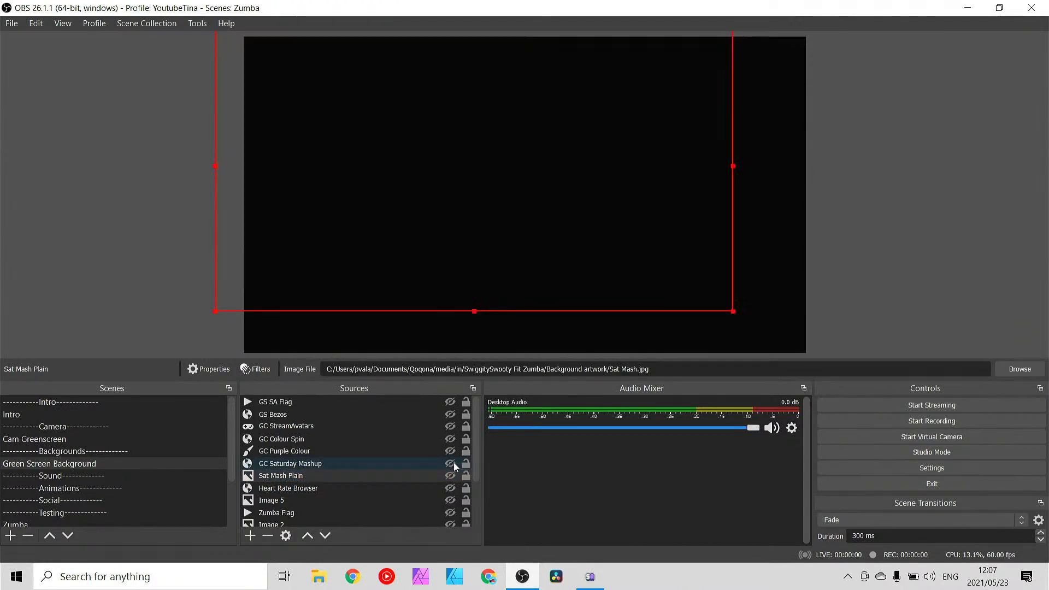
left_click(429, 479)
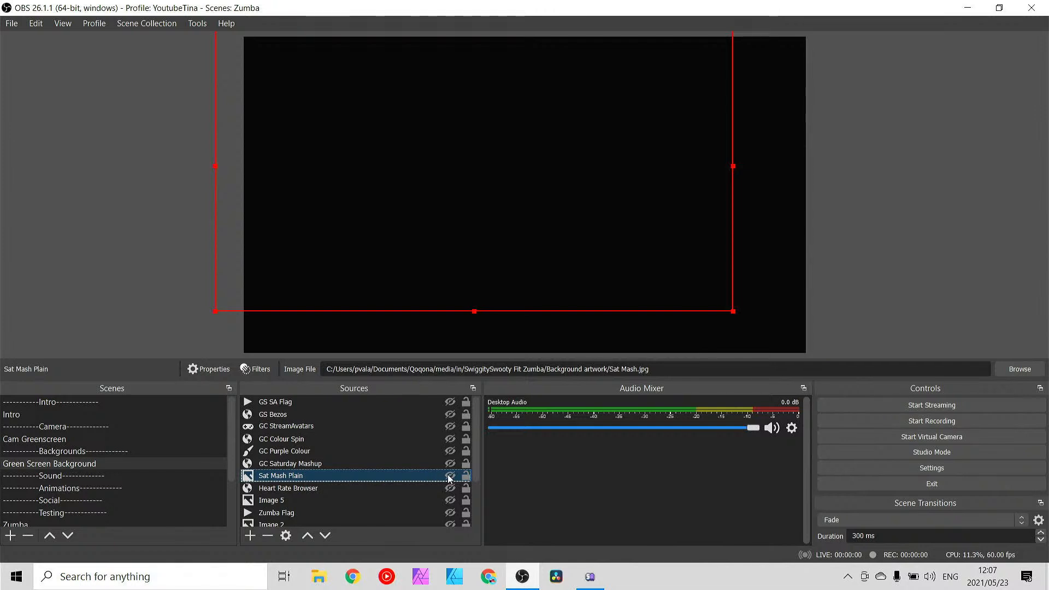
left_click(450, 476)
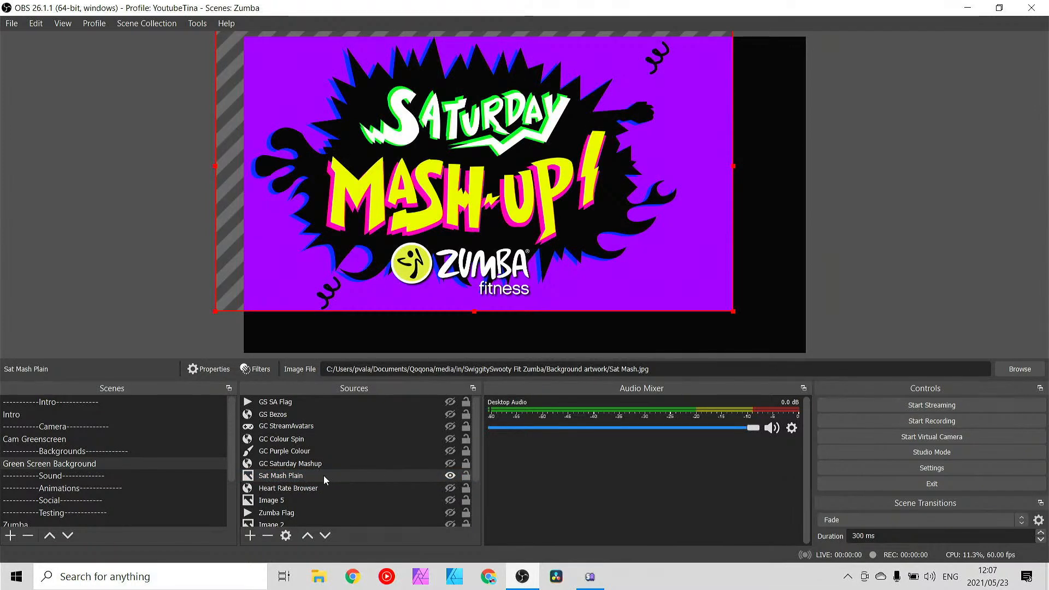
- Extend the name of the GC Saturday Mashup browser source to GC Saturday Mashup Animation
right_click(270, 482)
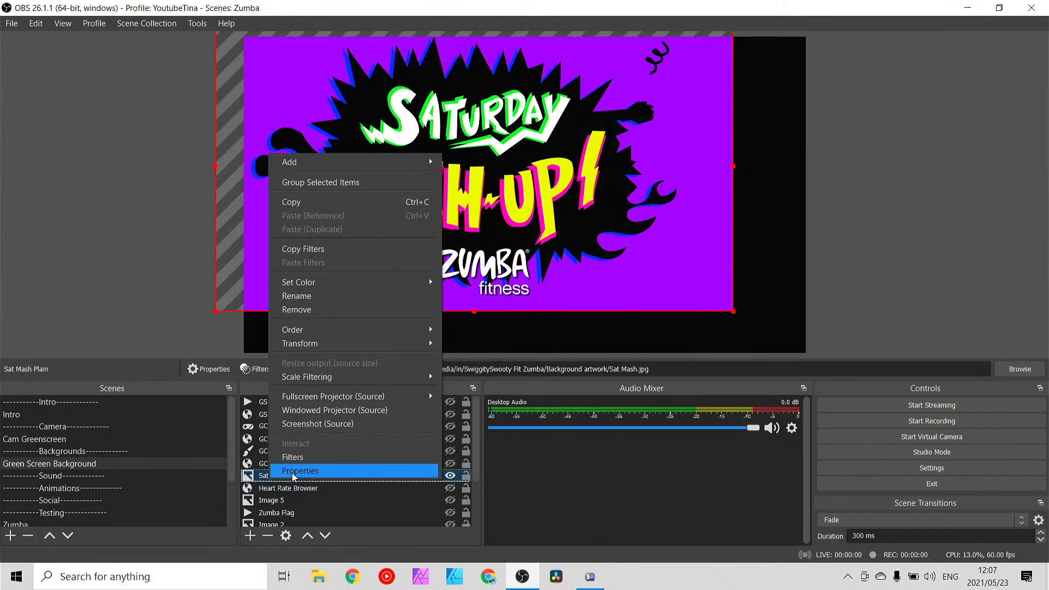
left_click(263, 467)
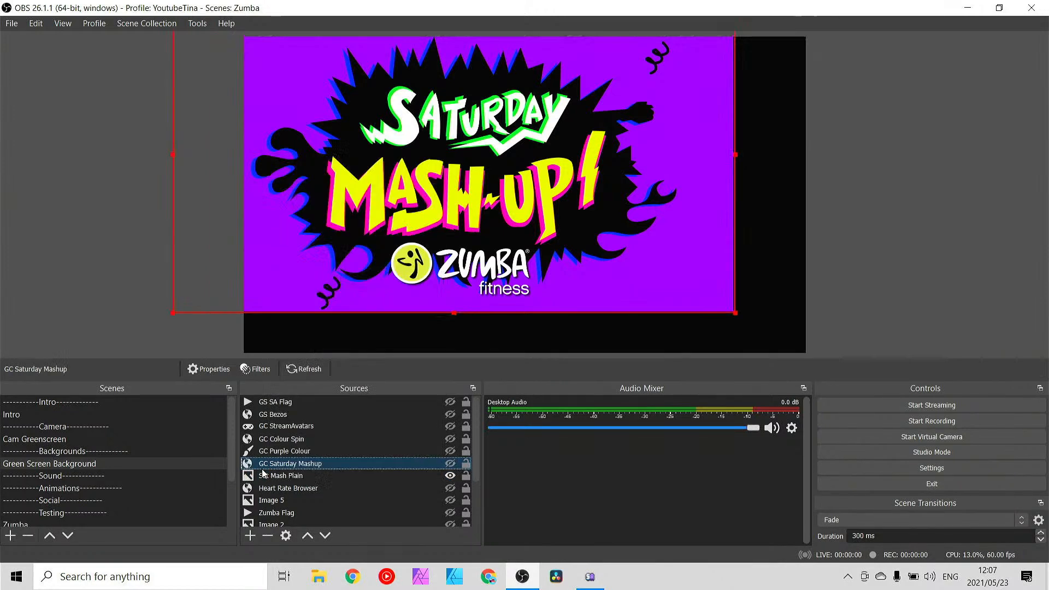
right_click(305, 464)
left_click(340, 265)
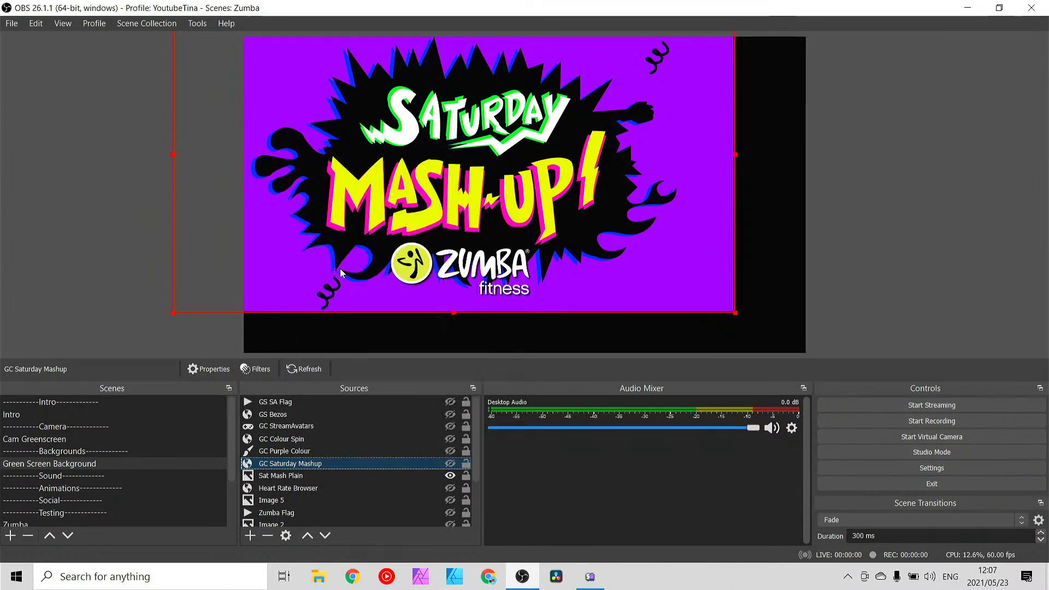
key("End")
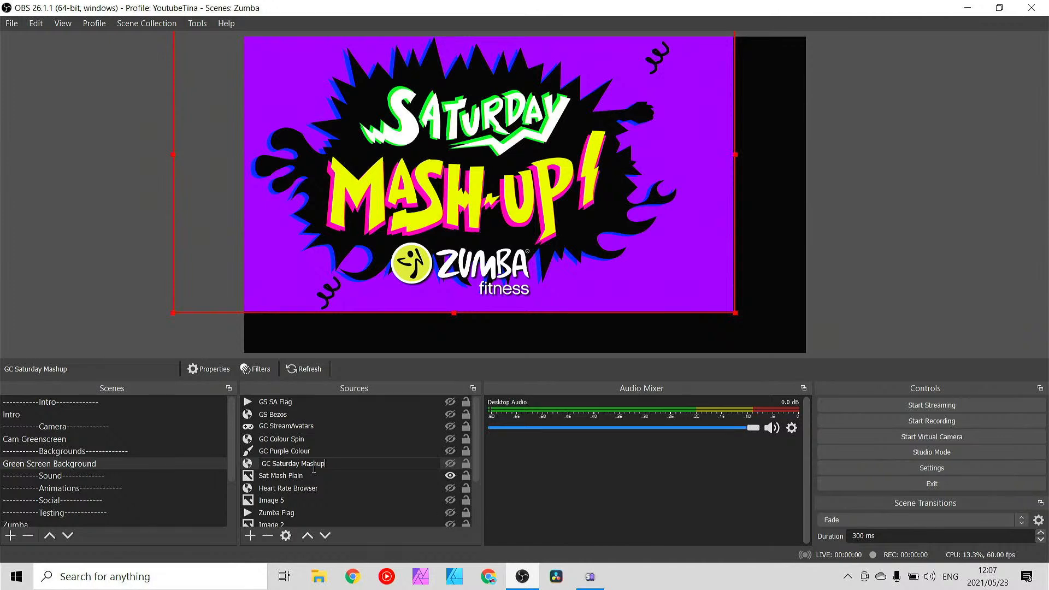
type("Animation")
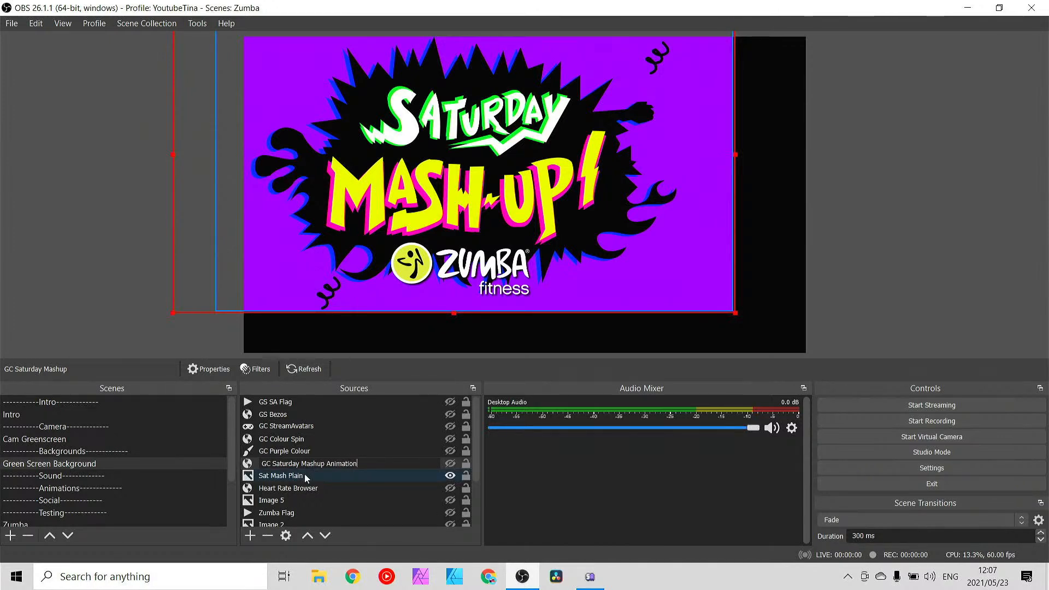
- Rename the Sat Mash Plain image source as GC Saturday Mashup
left_click(306, 477)
right_click(306, 477)
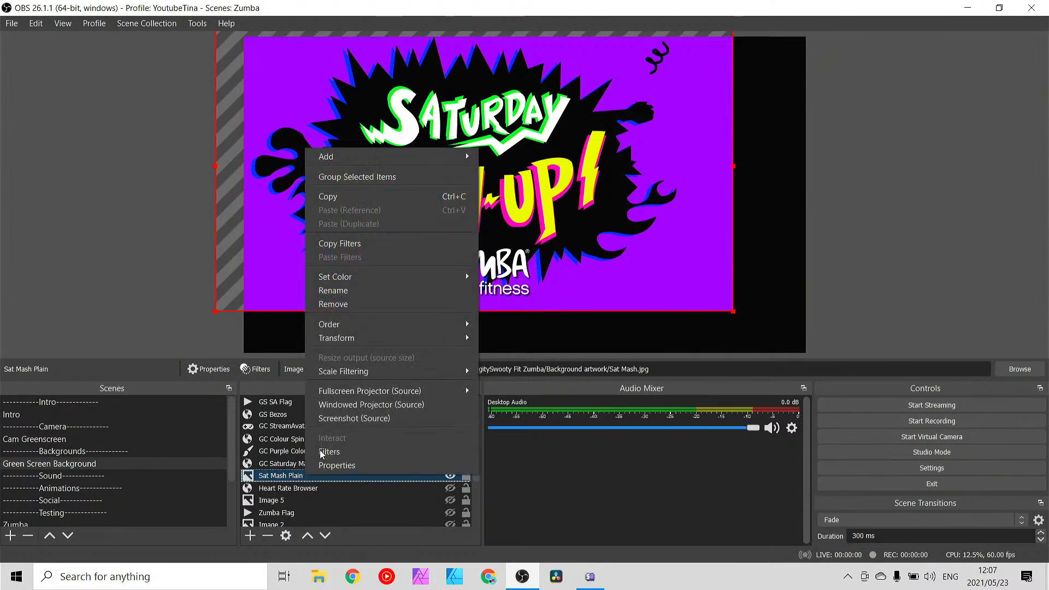
left_click(341, 290)
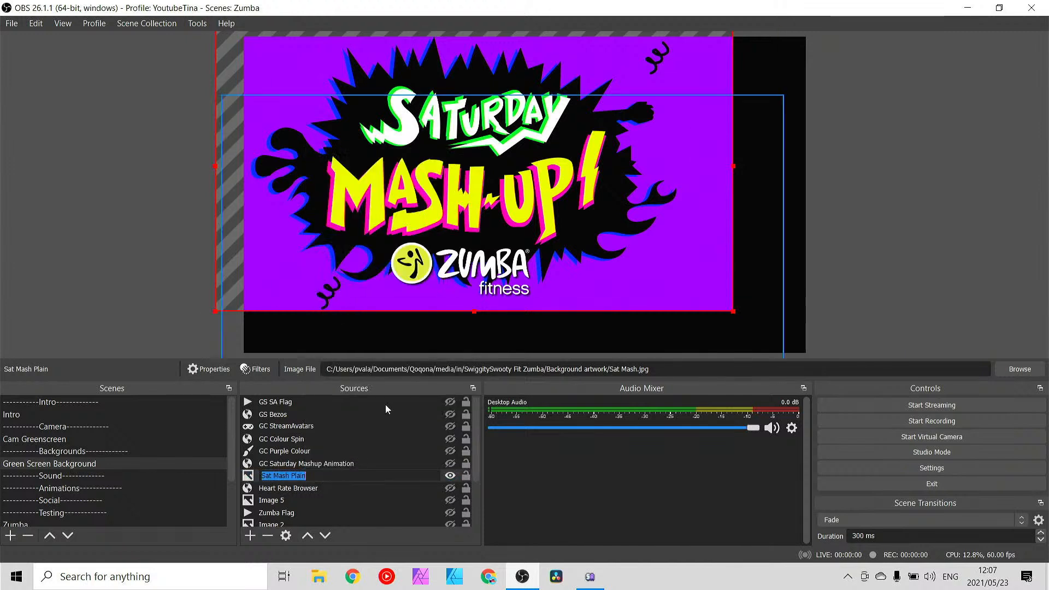
type("GC ")
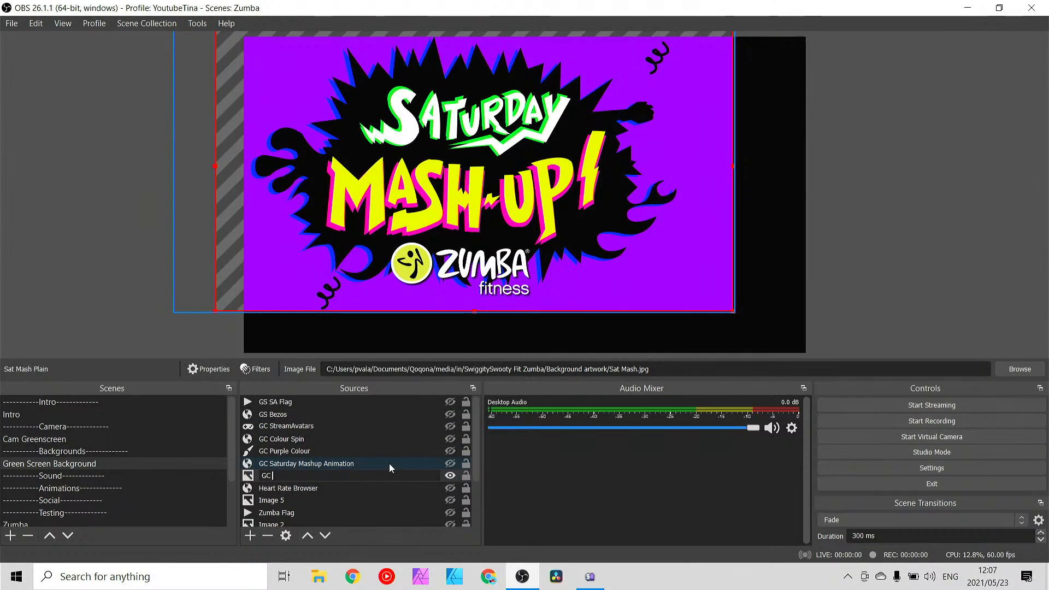
type("Saturday Mashup")
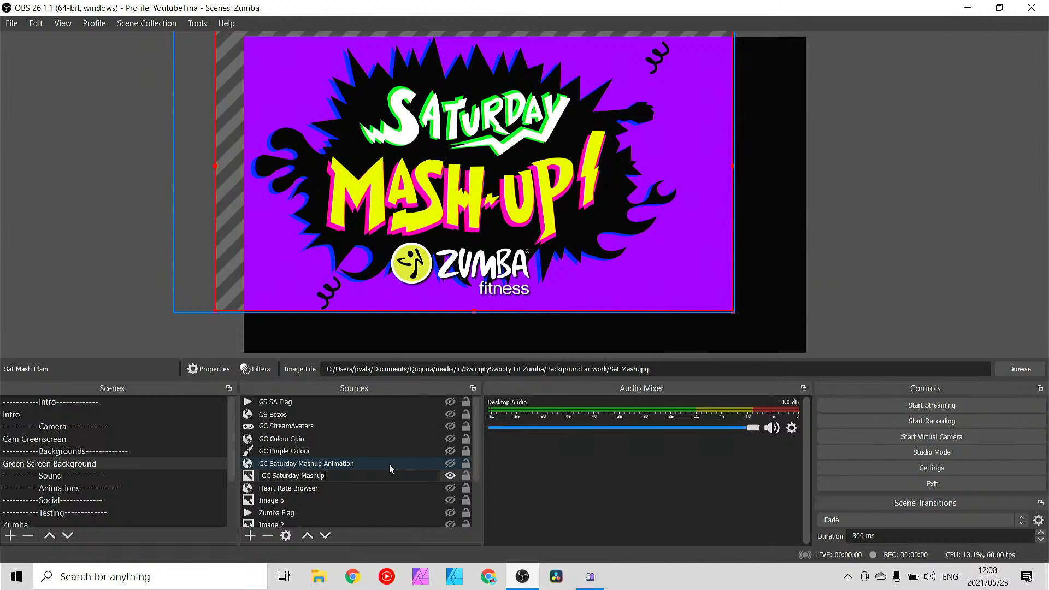
key("Return")
scroll(327, 484, "down", 2)
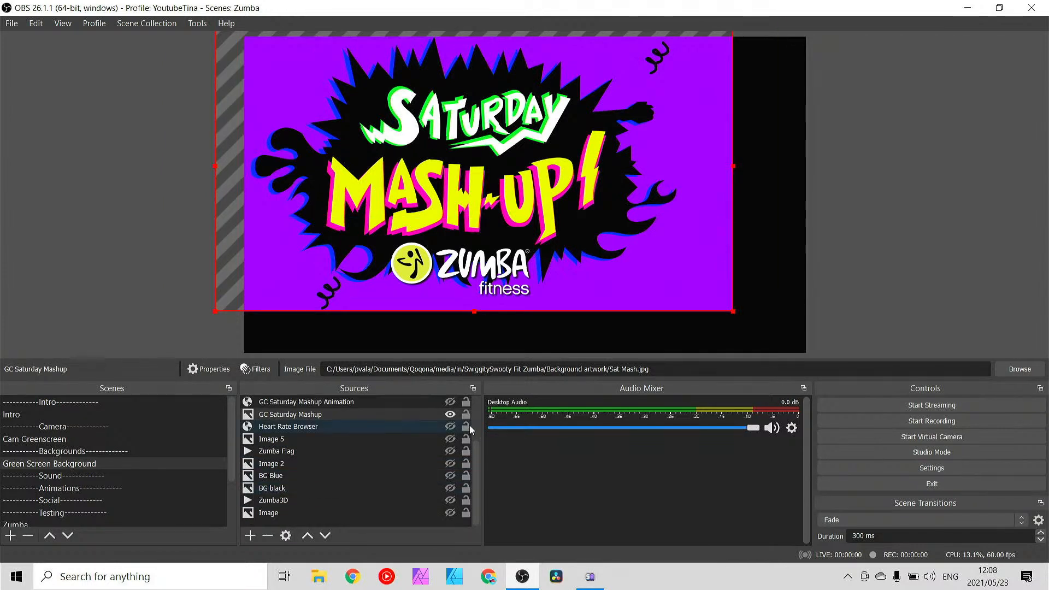
- Hide the GC Saturday Mashup source and remove the Heart Rate Browser source from the Green Screen Background scene
left_click(449, 414)
left_click(432, 424)
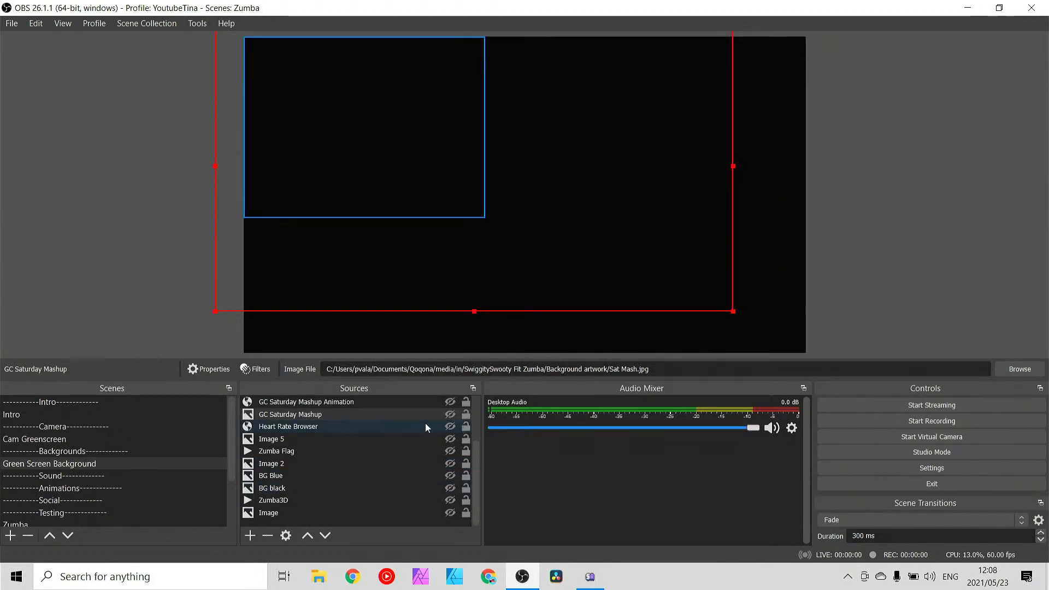
left_click(450, 427)
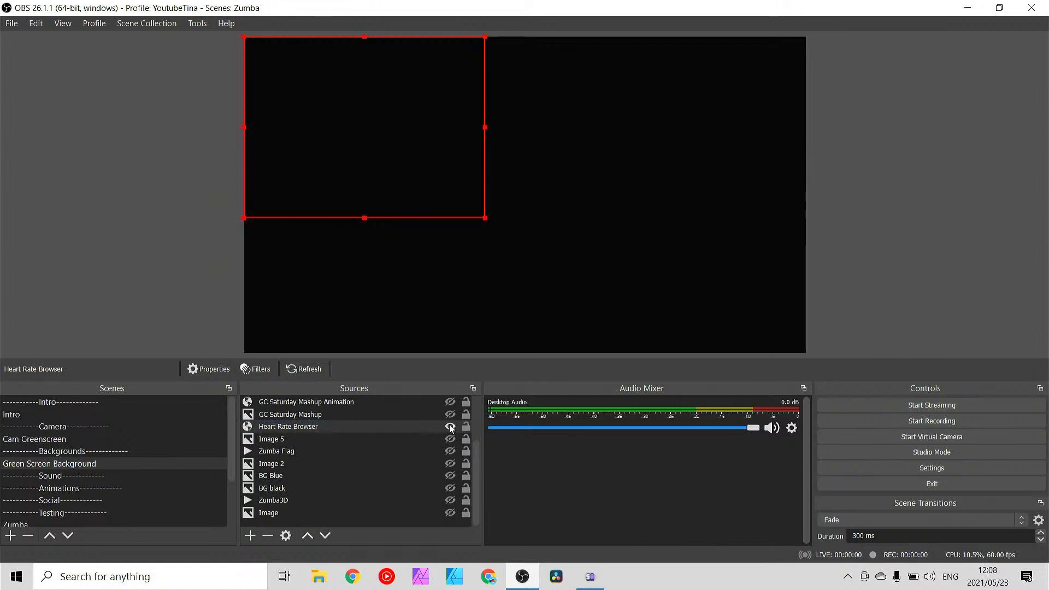
right_click(290, 431)
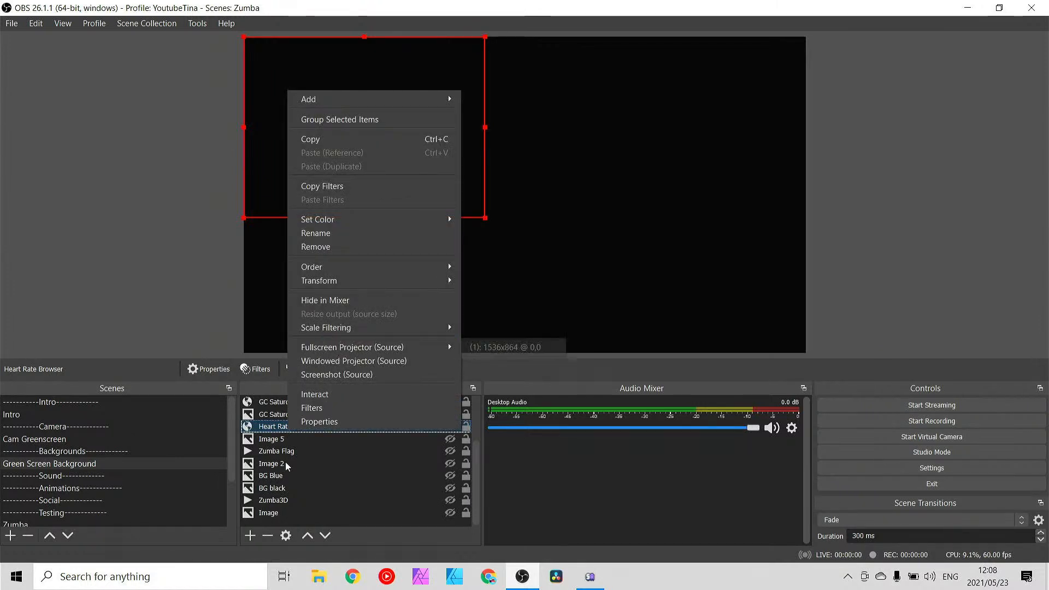
left_click(284, 431)
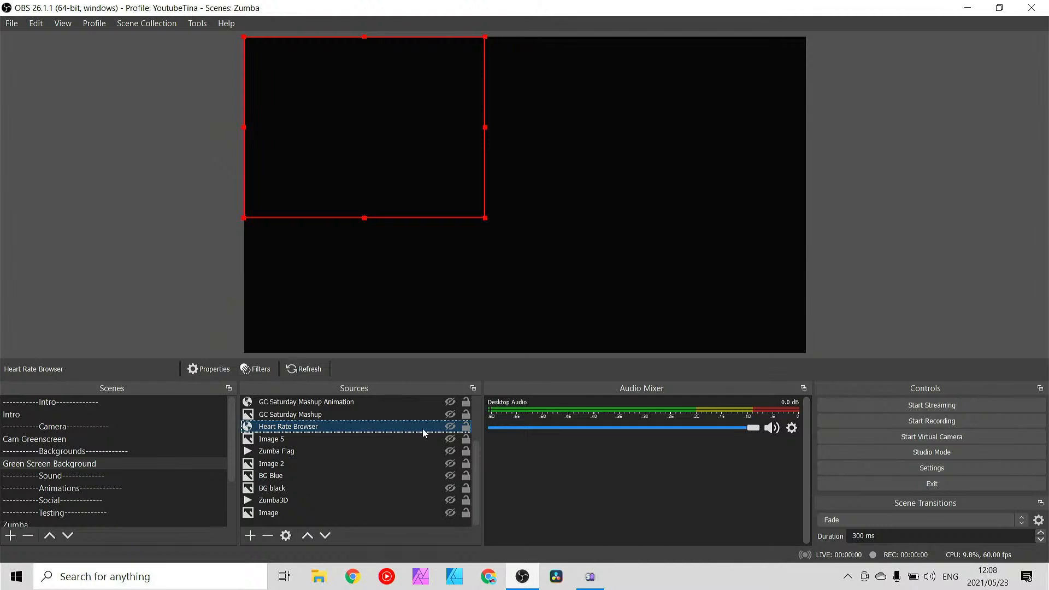
right_click(303, 427)
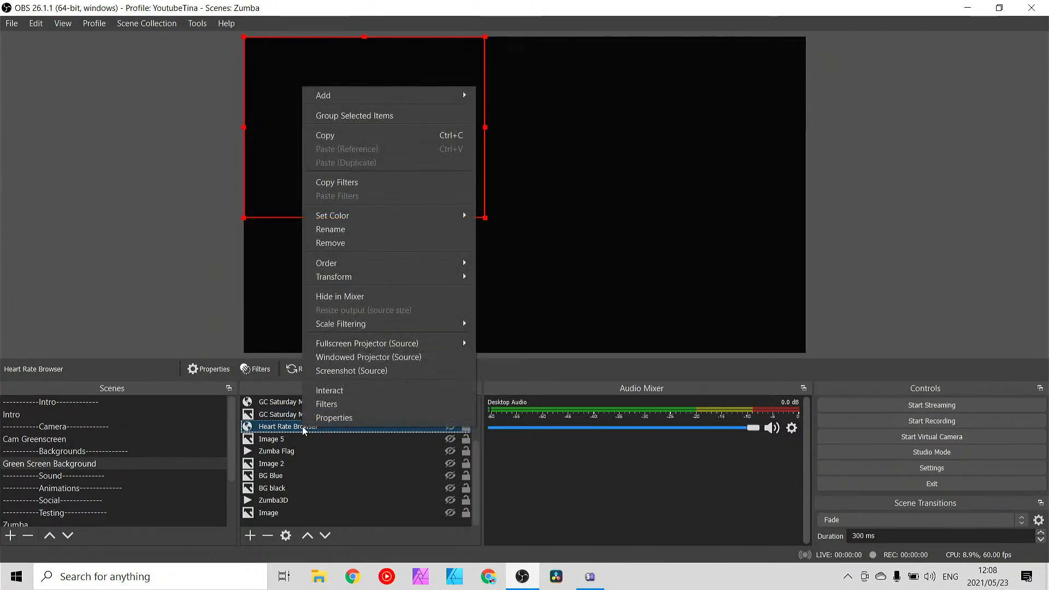
left_click(335, 244)
left_click(566, 307)
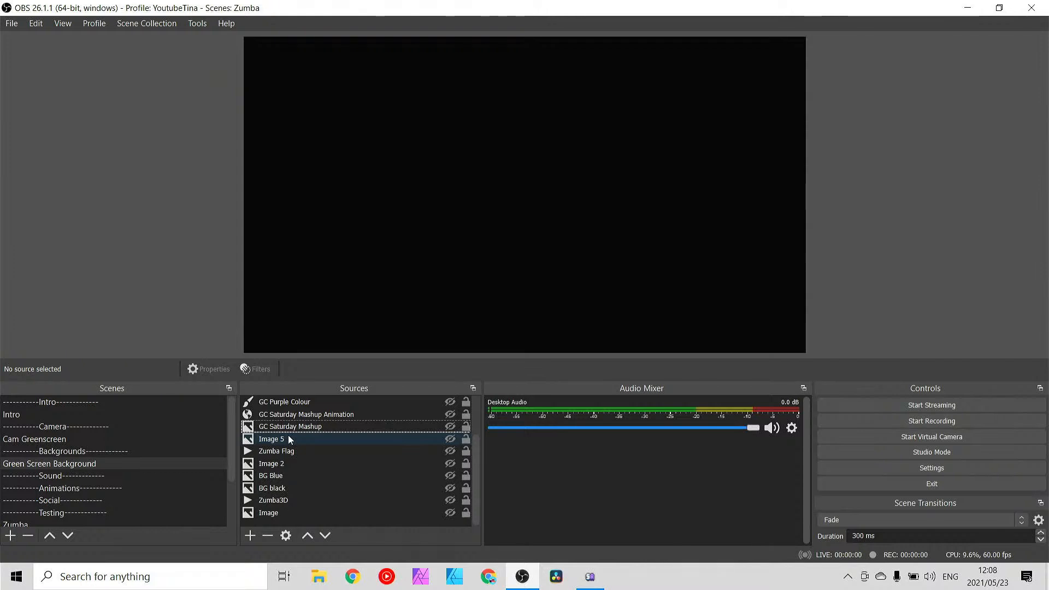
- Check the preview and image file of the Image 5 source, and remove that source
left_click(293, 441)
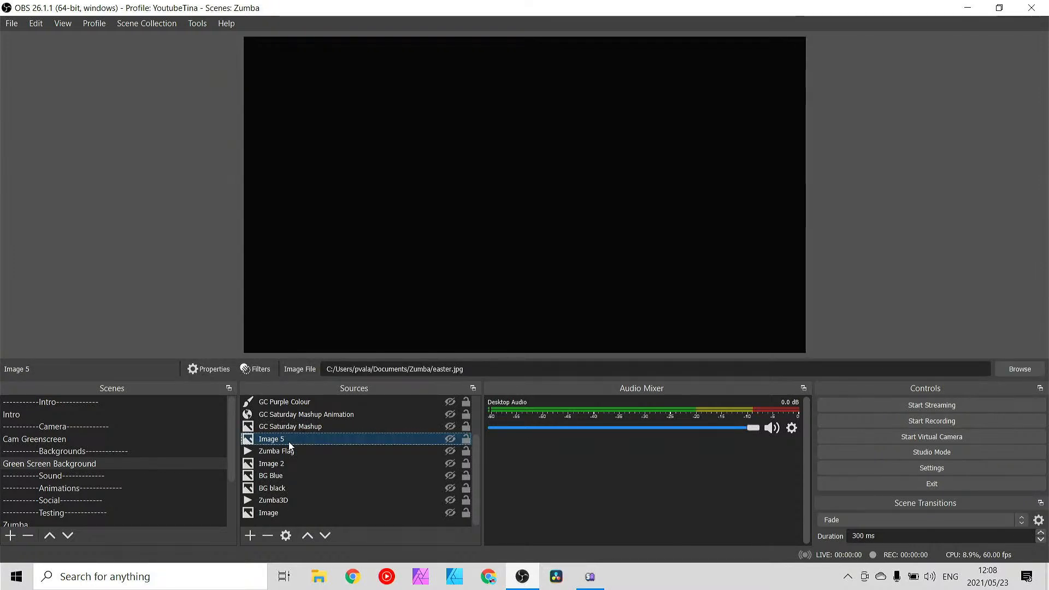
left_click(451, 441)
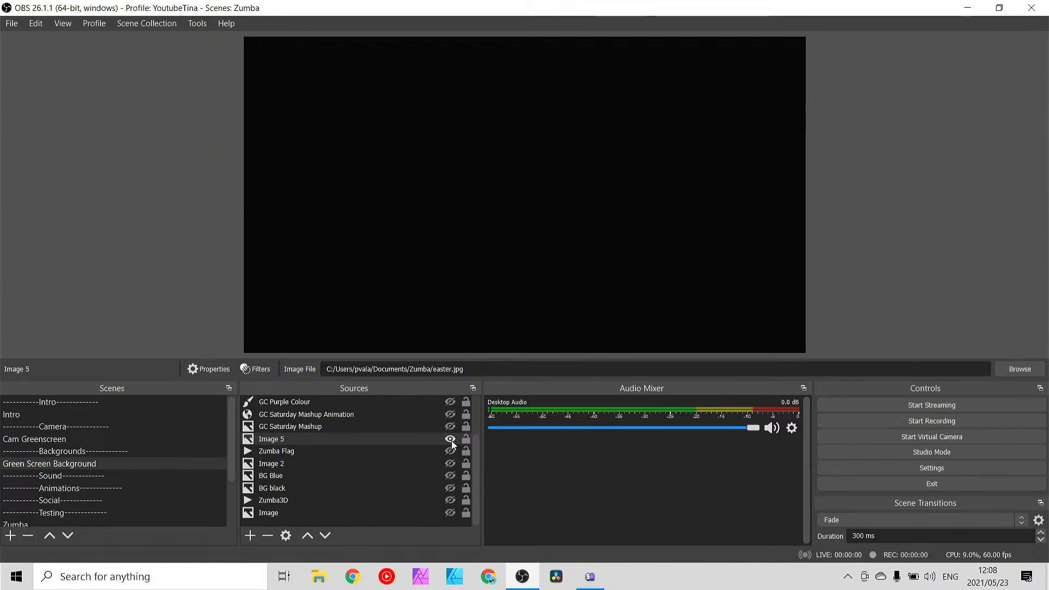
double_click(420, 441)
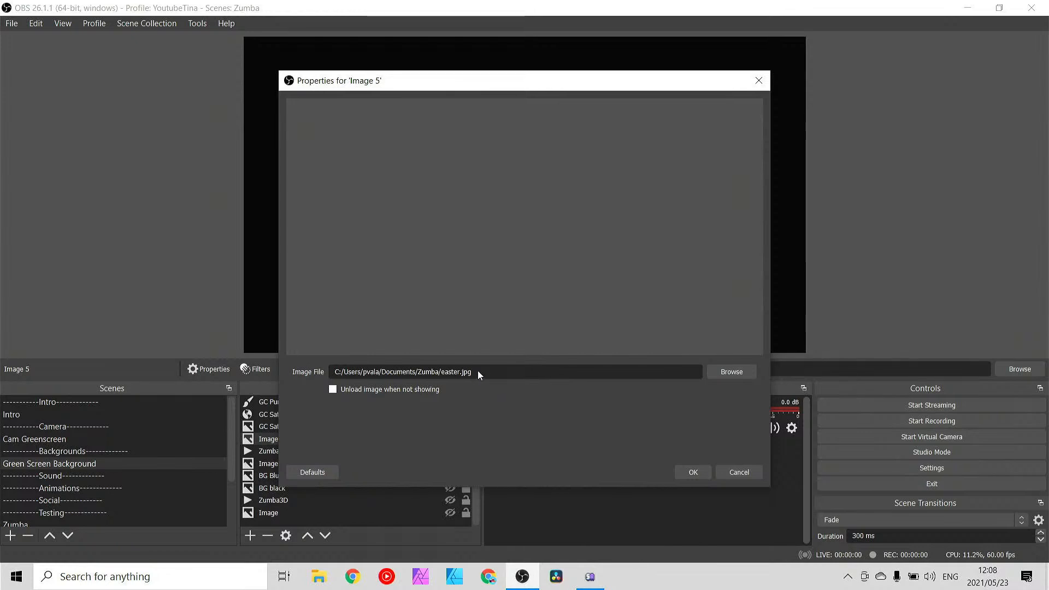
left_click(739, 471)
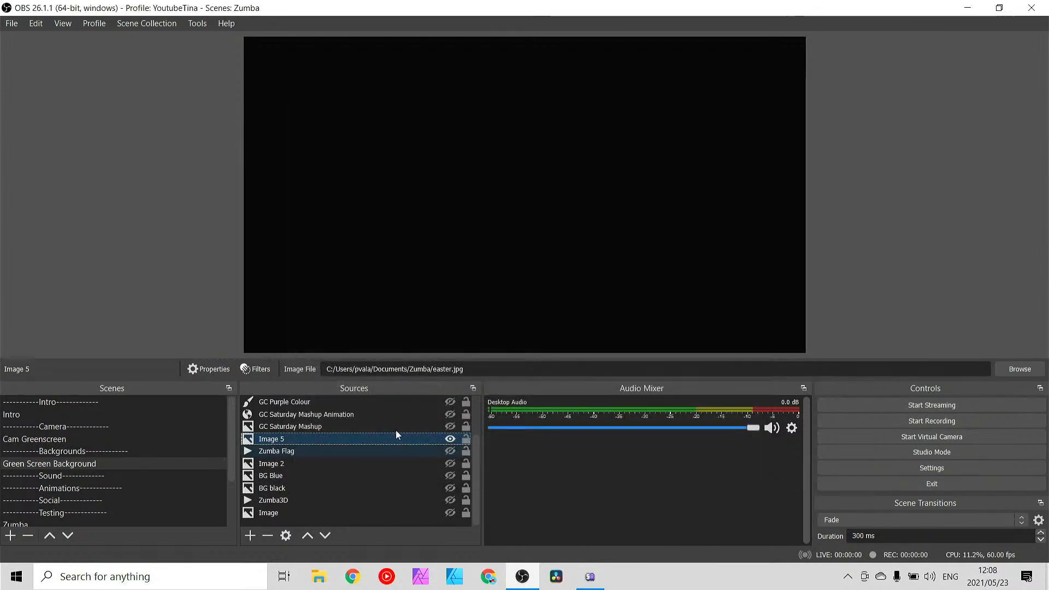
right_click(313, 441)
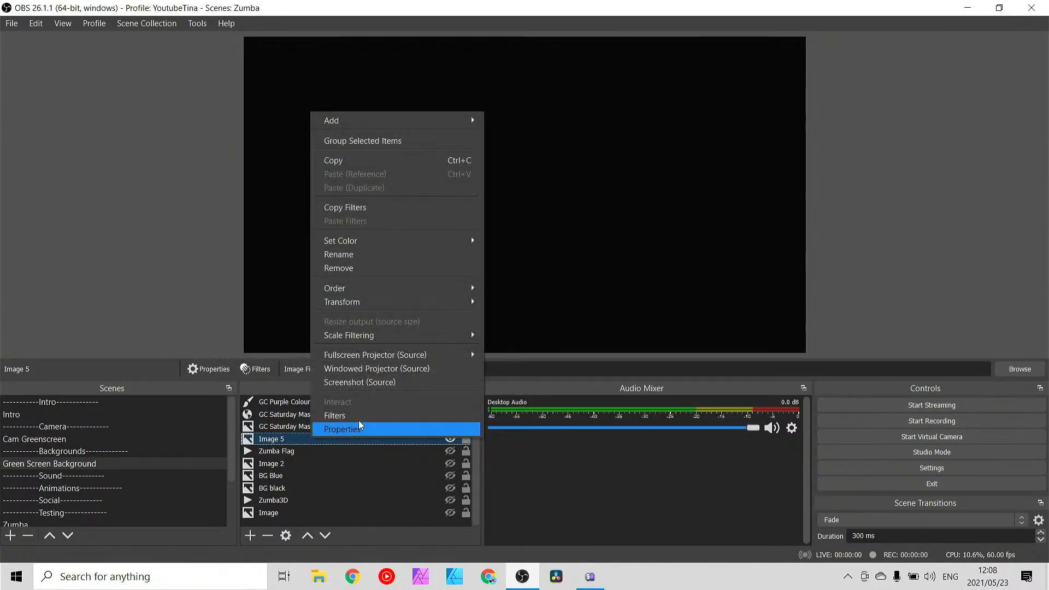
left_click(355, 268)
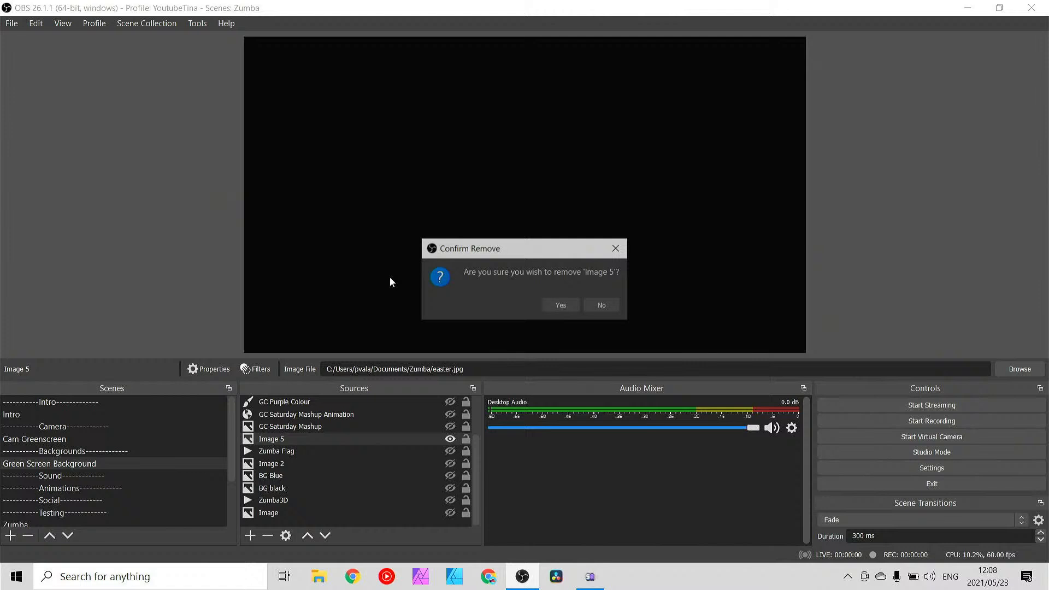
left_click(552, 301)
- Show the Zumba Flag source in the preview and briefly preview the GS SA Flag source for comparison
scroll(334, 450, "down", 1)
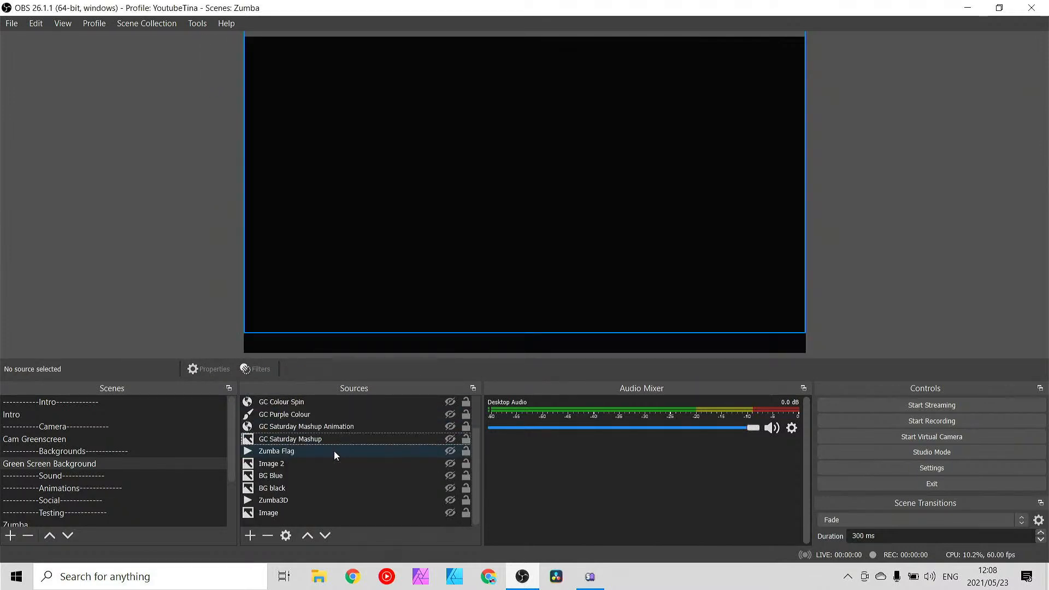
left_click(285, 451)
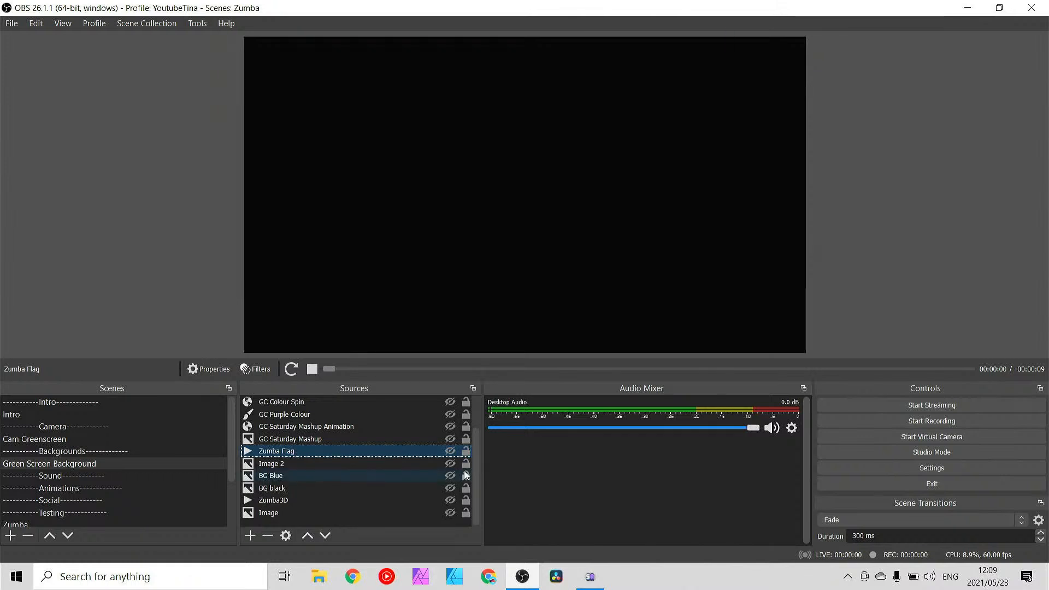
left_click(455, 449)
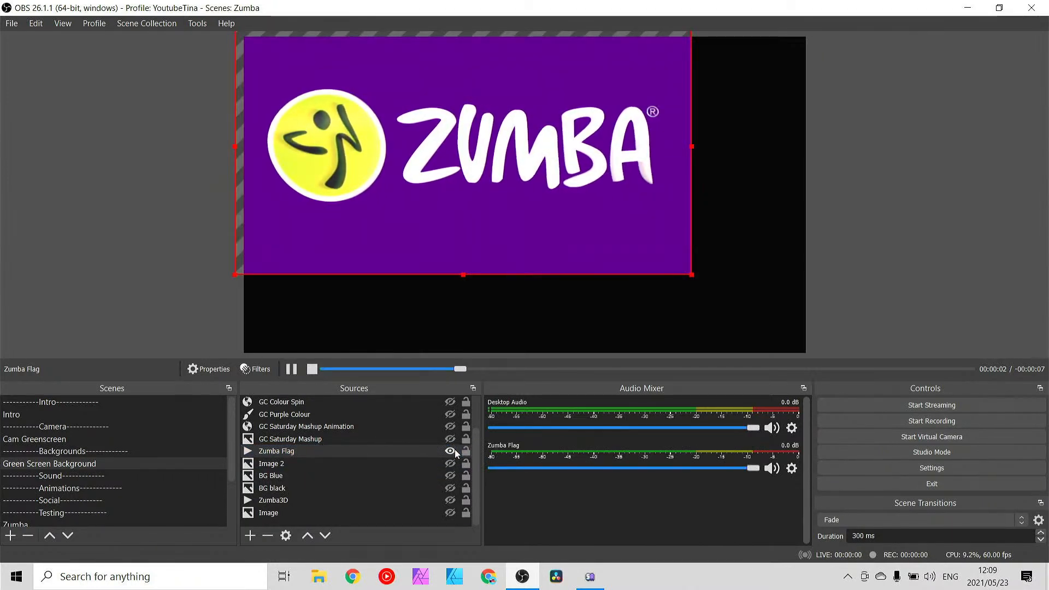
scroll(375, 469, "up", 1)
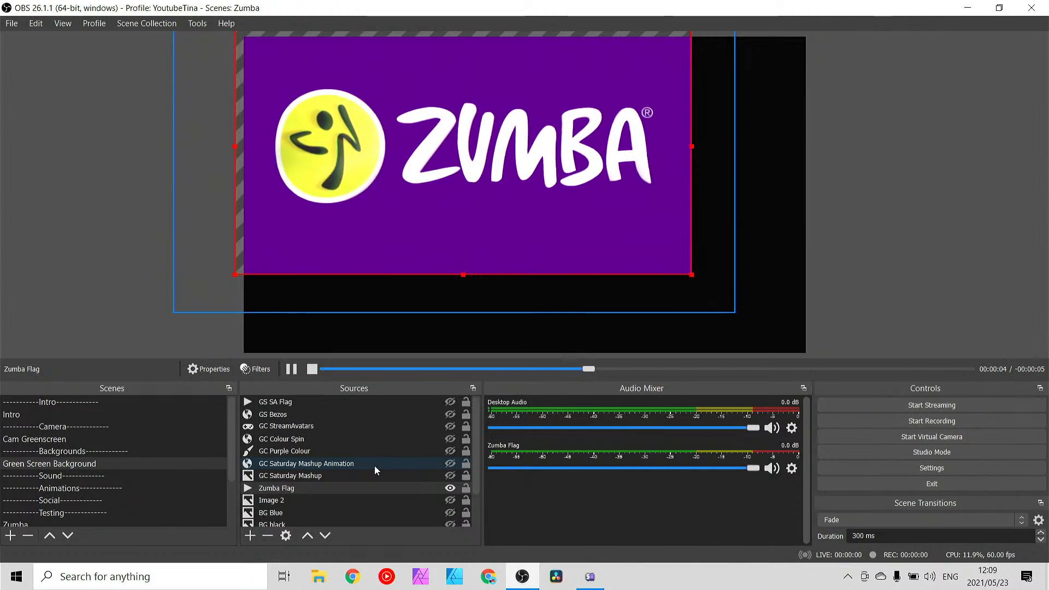
scroll(350, 476, "down", 1)
scroll(341, 477, "up", 1)
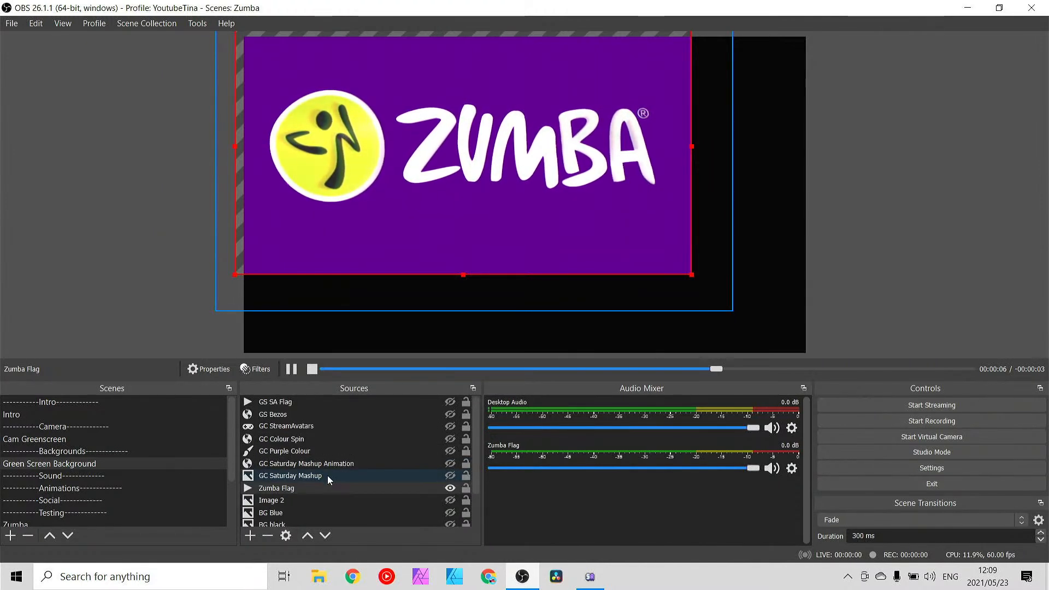
left_click(449, 403)
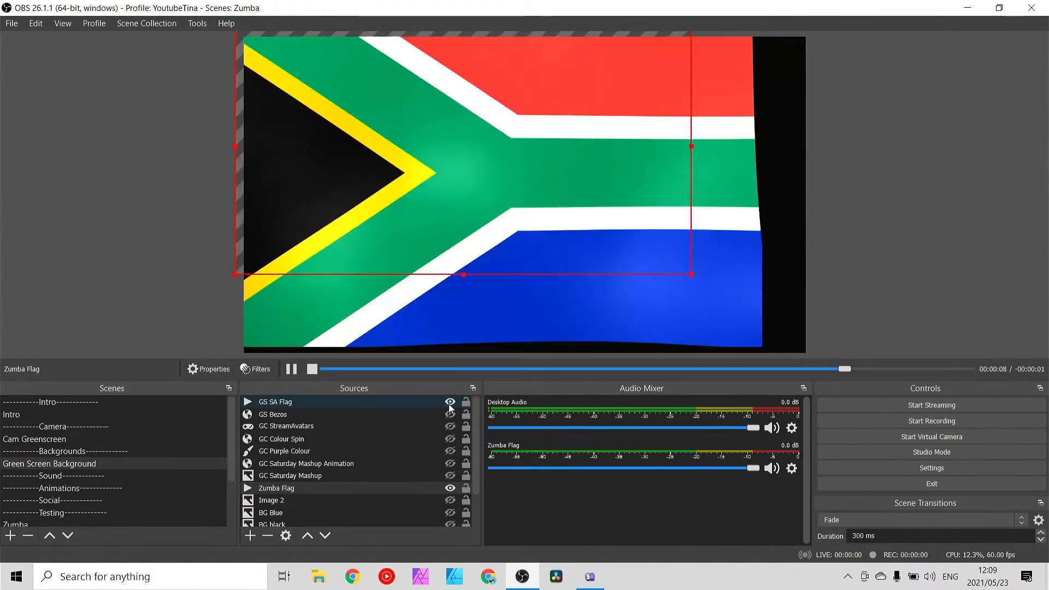
left_click(450, 403)
- Rename the Zumba Flag source to GC Zumba Flag and move it above GS SA Flag in the source order
scroll(416, 451, "down", 1)
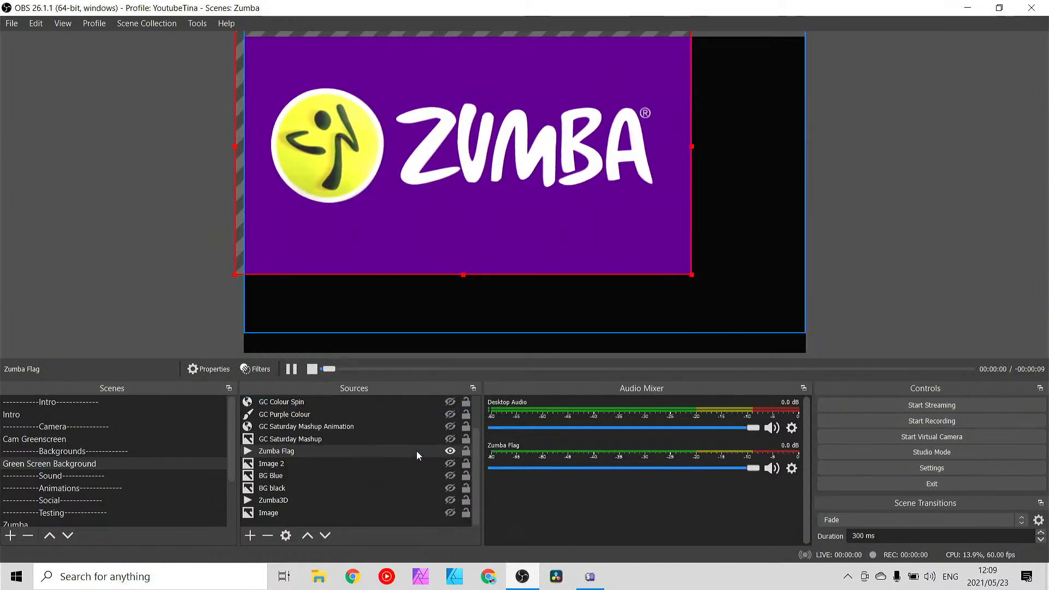
right_click(281, 454)
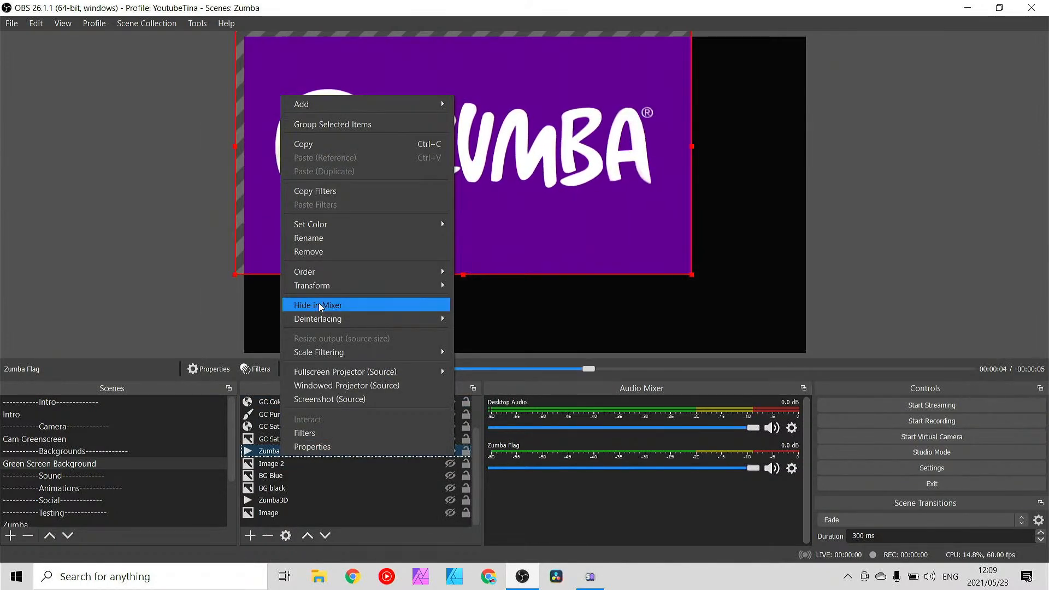
left_click(327, 239)
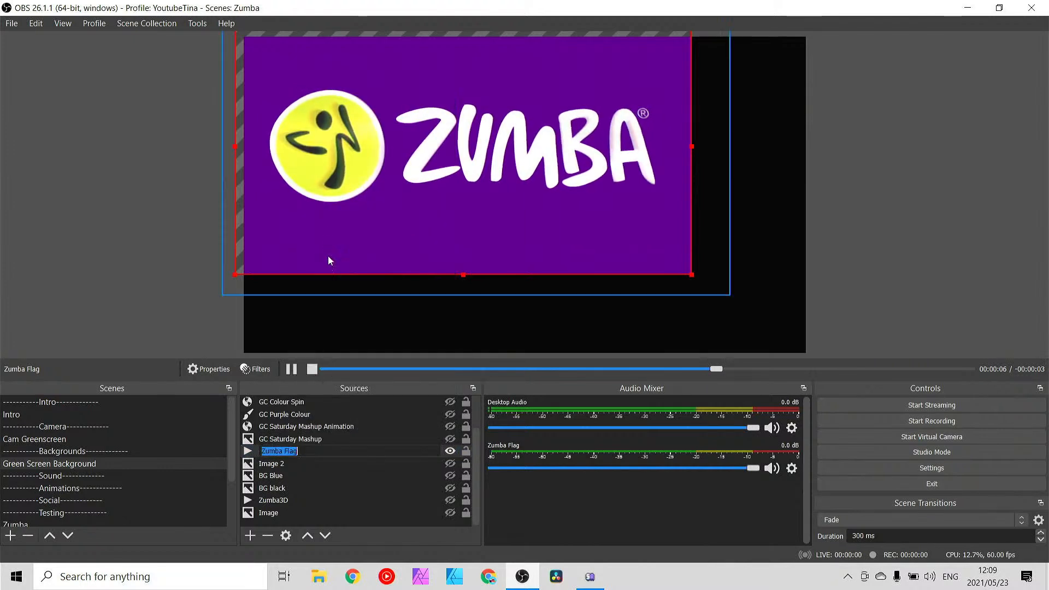
key("Right")
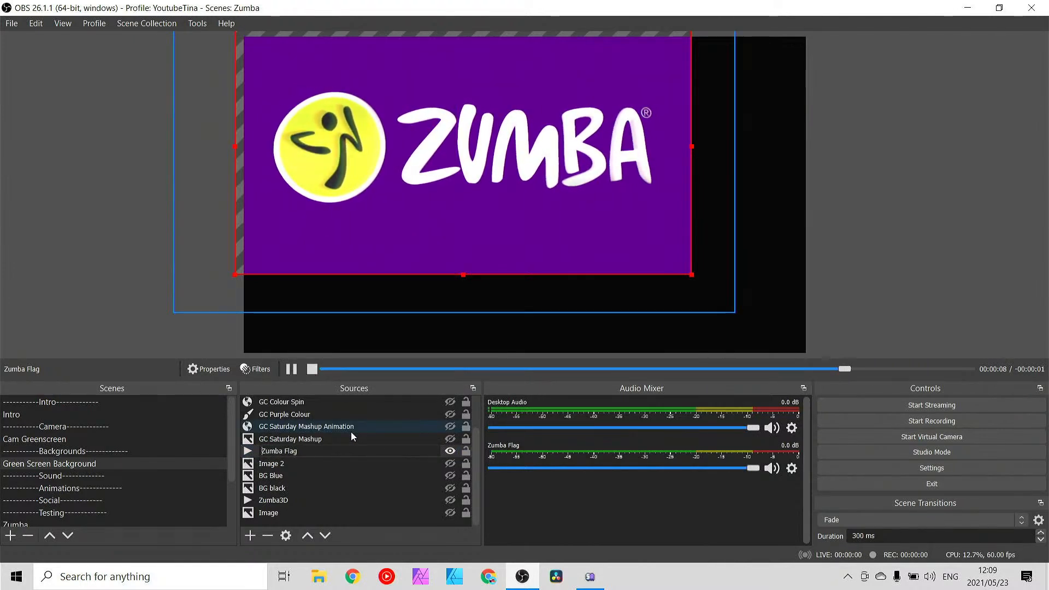
key("Home")
type("GC")
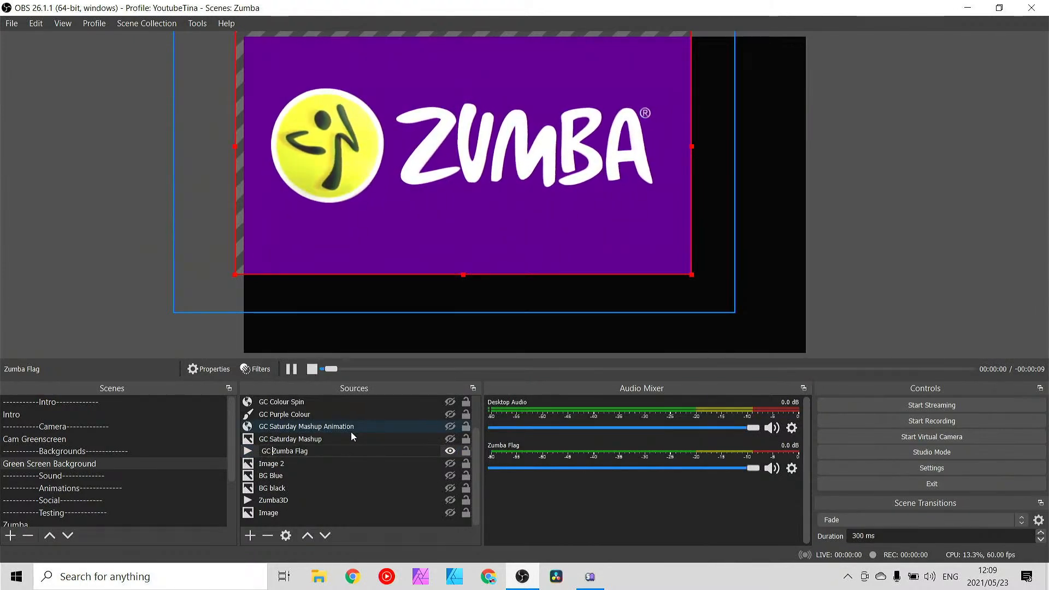
key("Return")
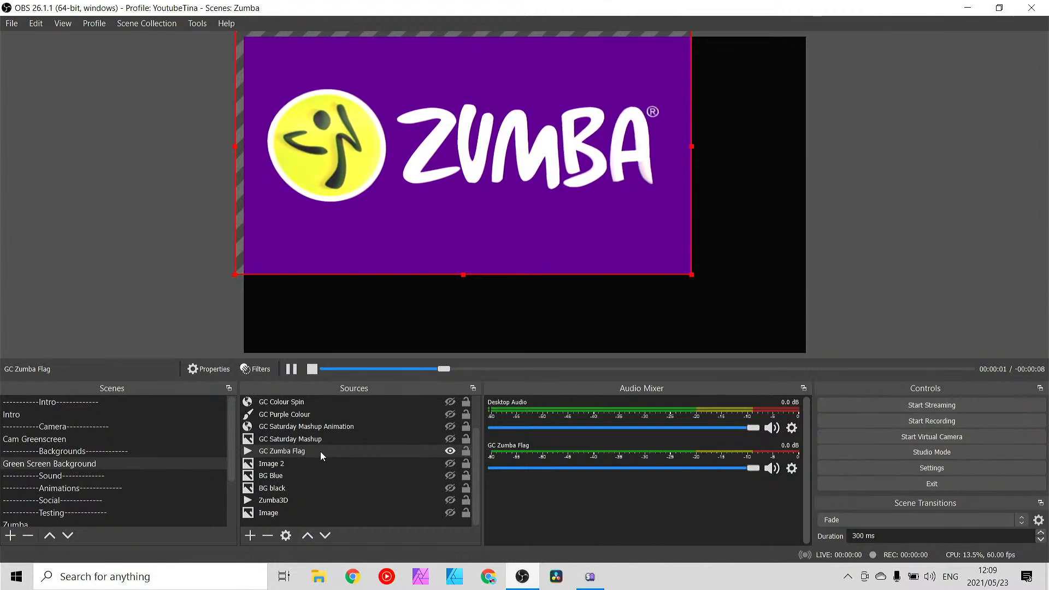
left_click_drag(320, 451, 312, 402)
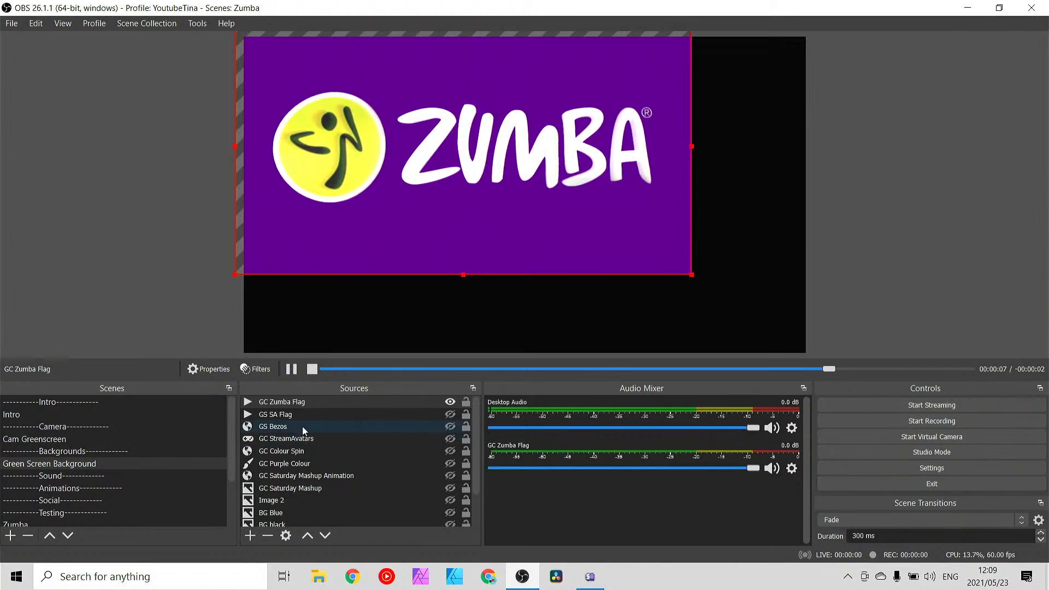
- Show GS SA Flag together with GC Zumba Flag for comparison, and hide both flag sources
left_click(451, 414)
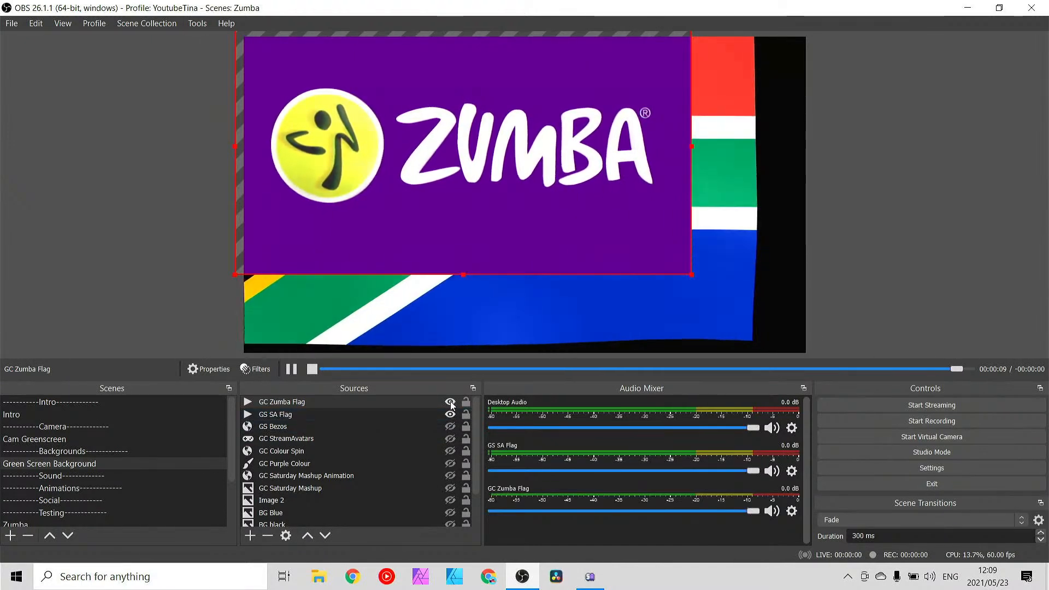
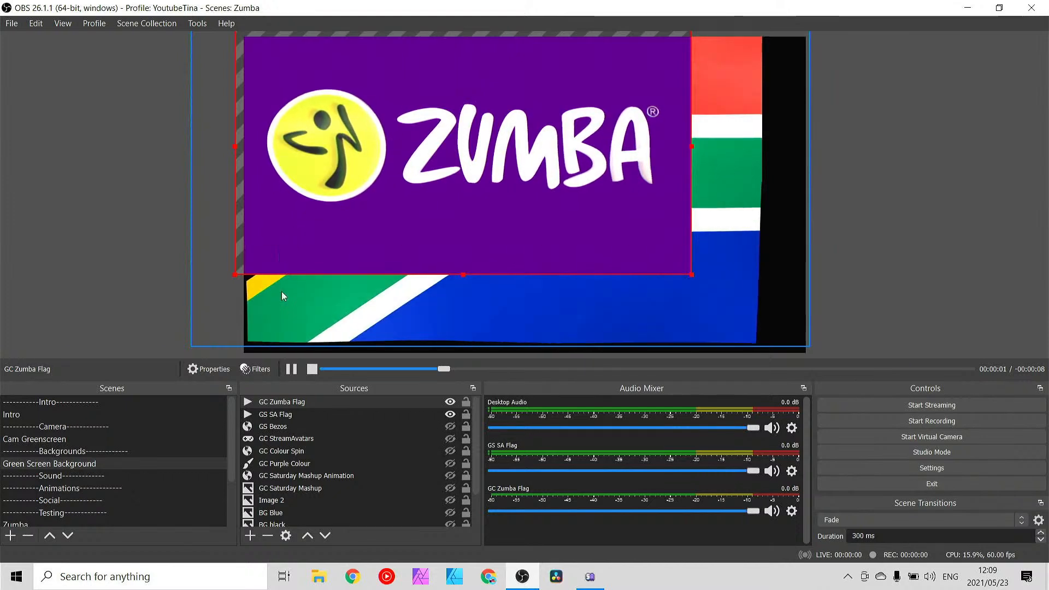
left_click(450, 402)
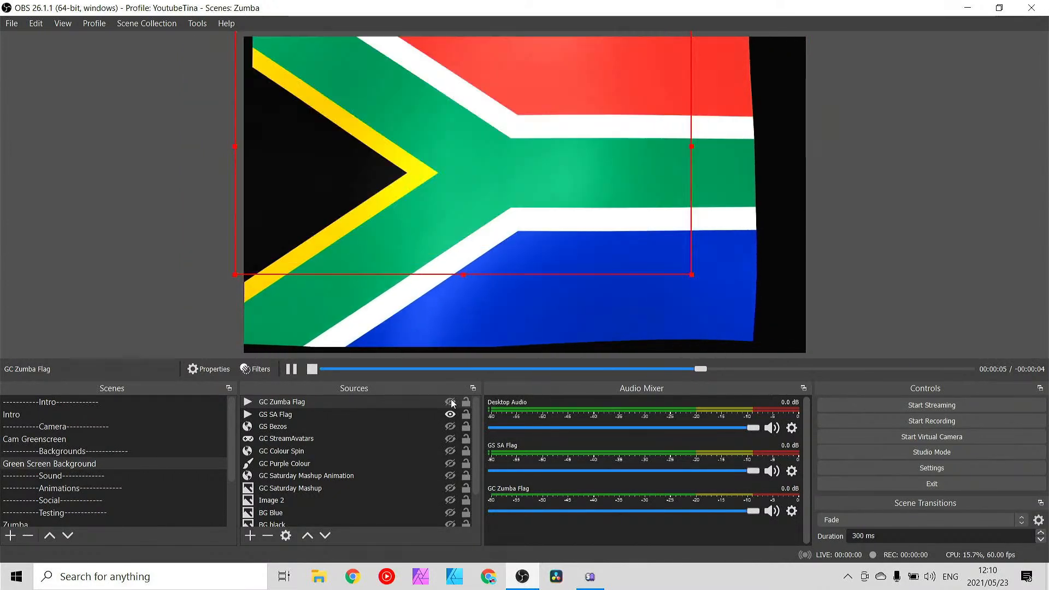
left_click(450, 415)
- Check the preview and image file of the Image 2 source, and remove that source
scroll(402, 428, "down", 1)
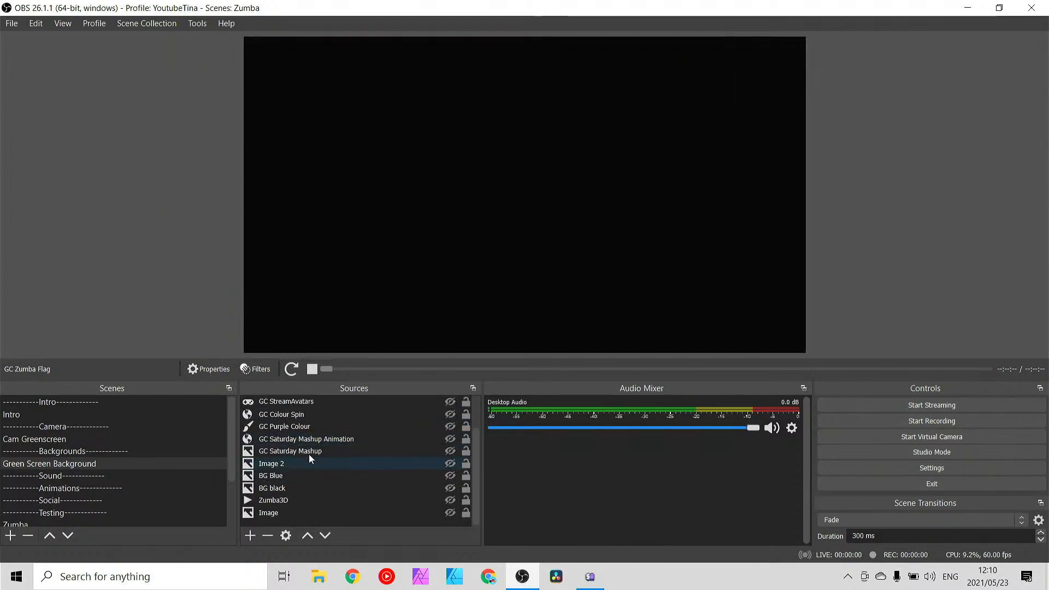
left_click(283, 463)
left_click(449, 463)
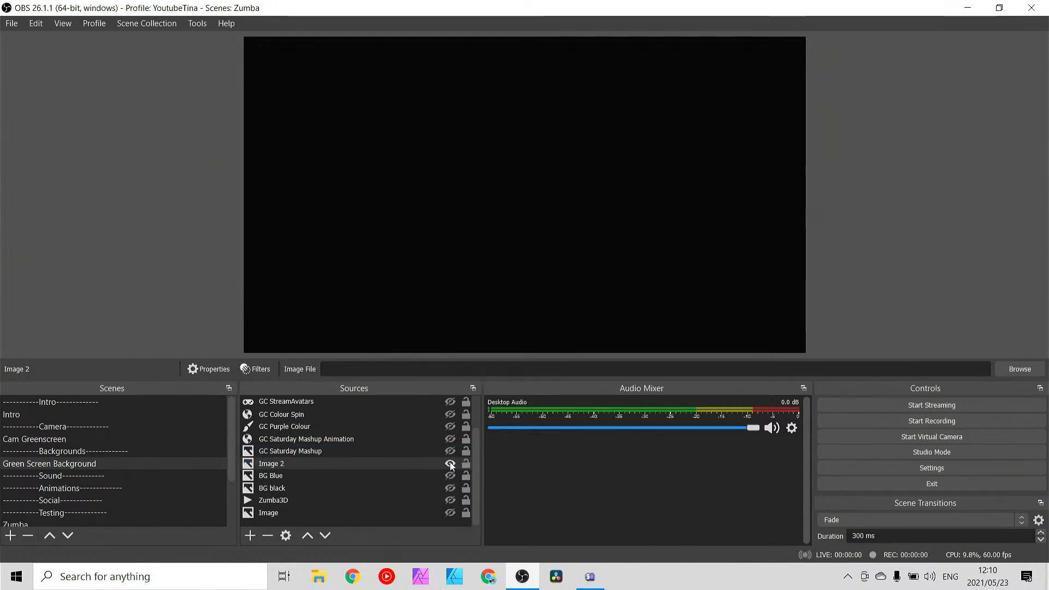
double_click(421, 467)
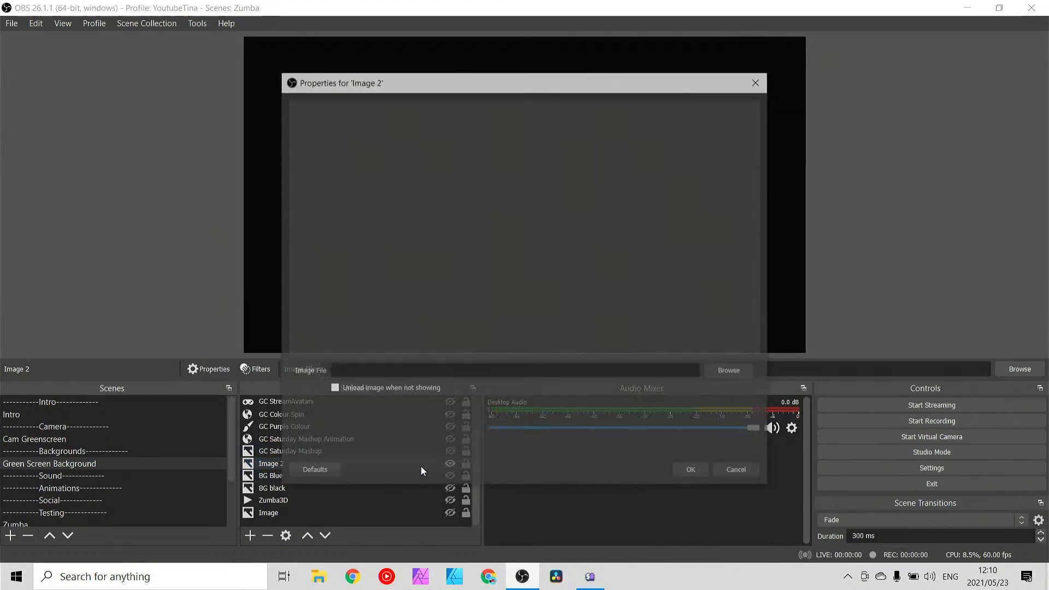
left_click(727, 473)
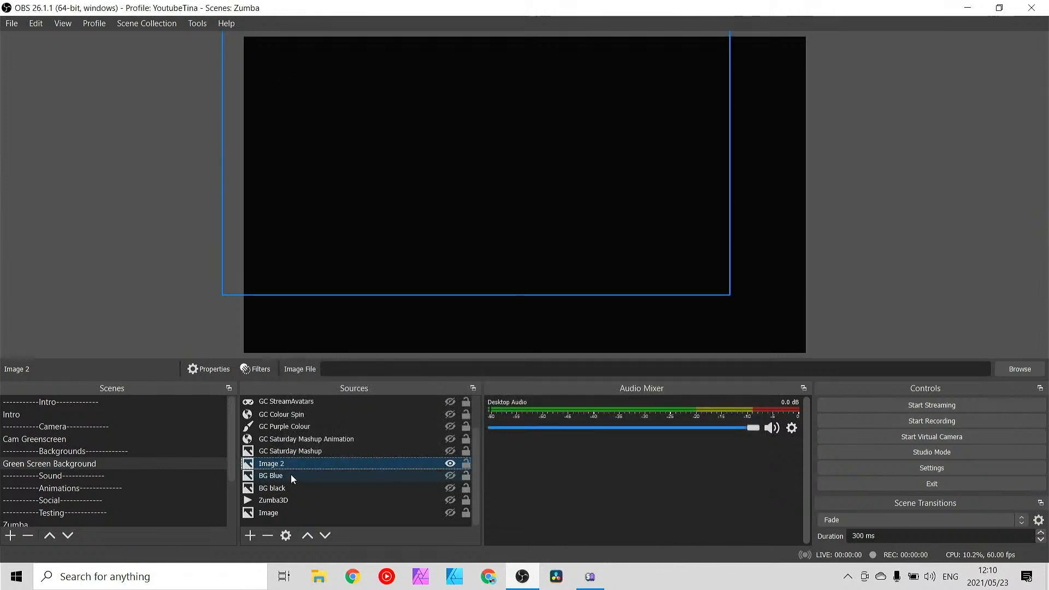
right_click(284, 462)
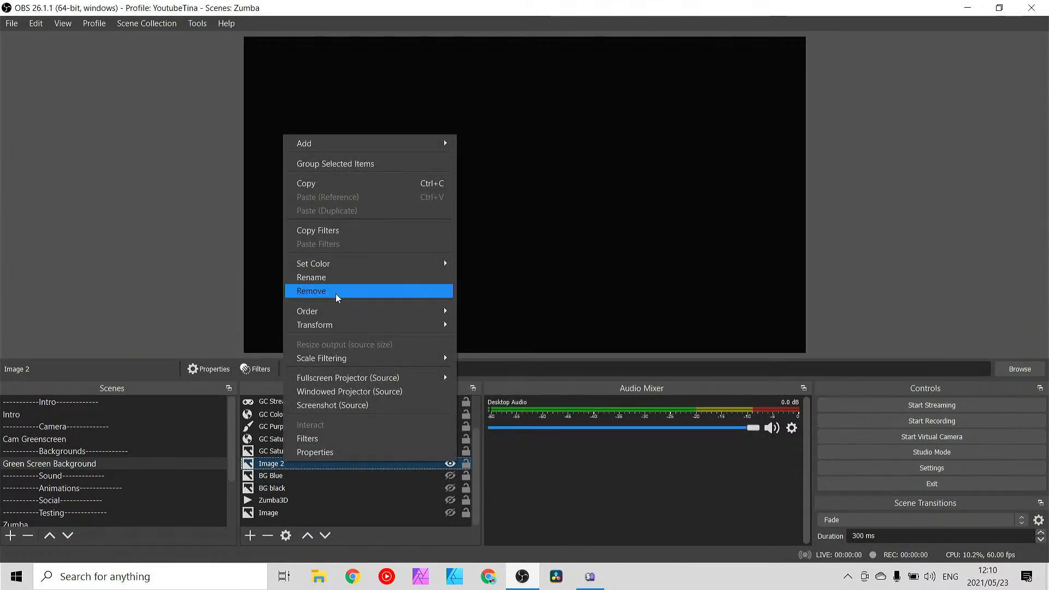
left_click(344, 292)
left_click(570, 306)
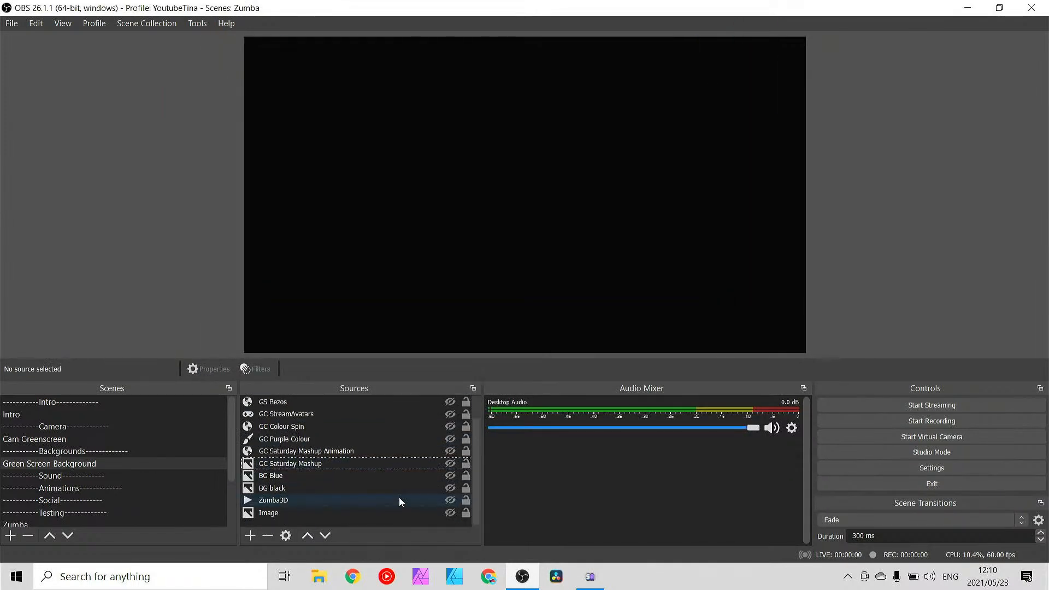
- Check the image of the BG Blue source in its properties, and rename the source to GC Blue Zumba Text
double_click(288, 476)
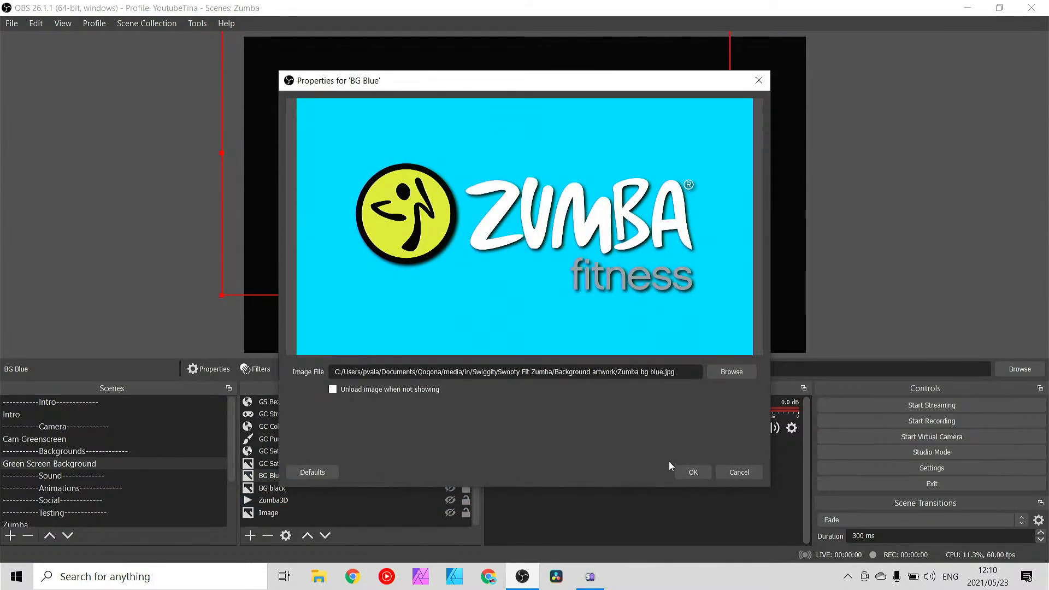
left_click(692, 472)
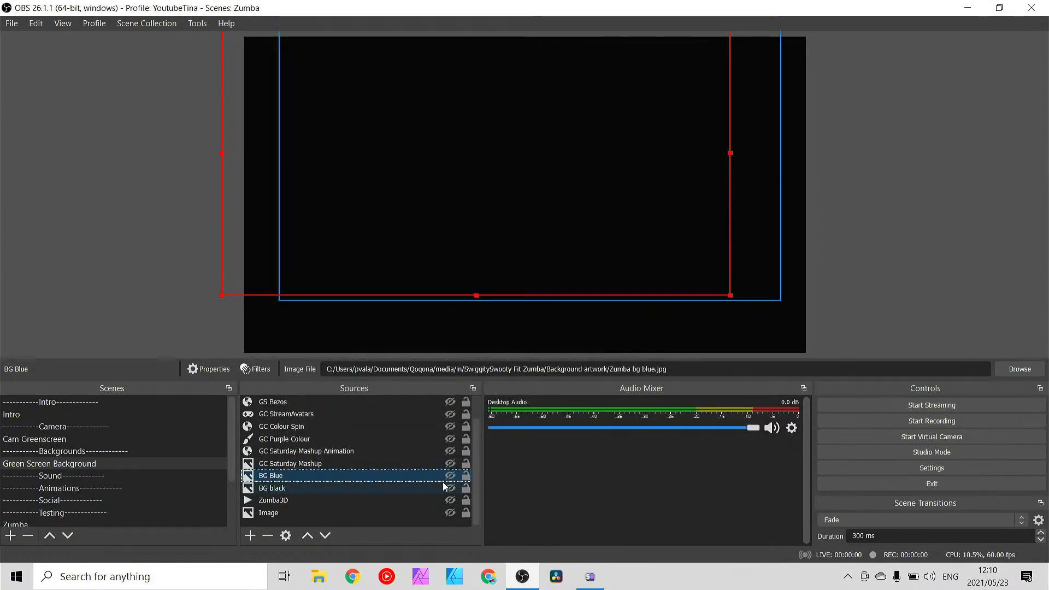
right_click(268, 476)
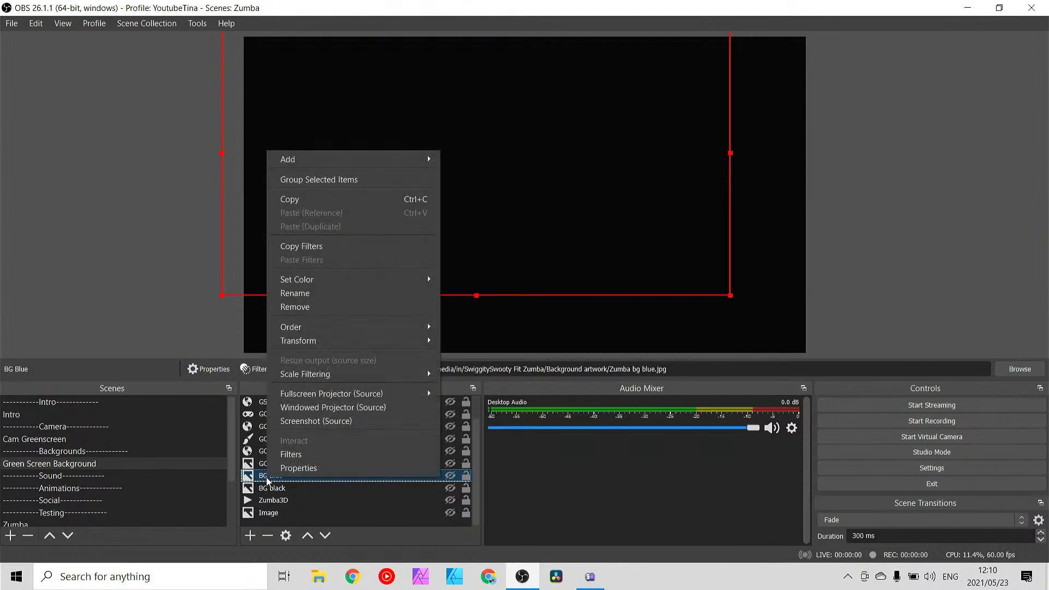
left_click(309, 295)
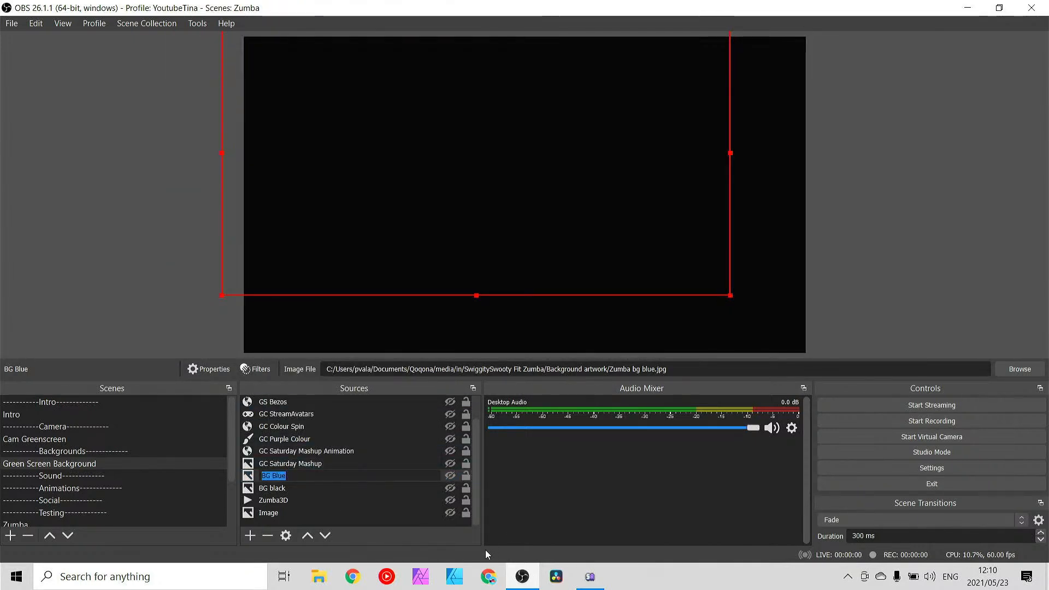
key("Left")
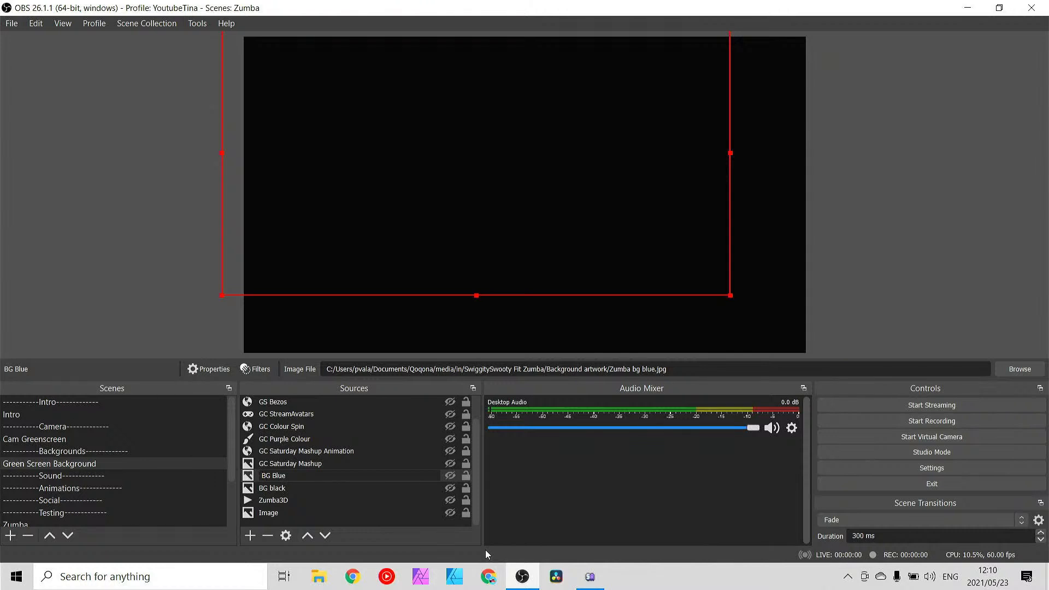
type("GC")
type("Zumba")
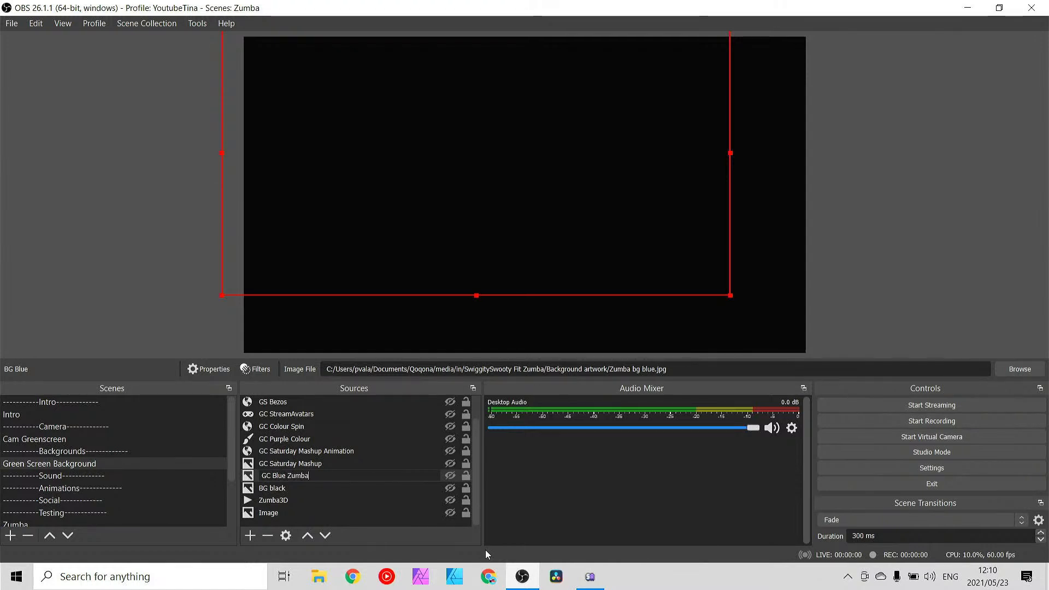
type(" Text")
key("Return")
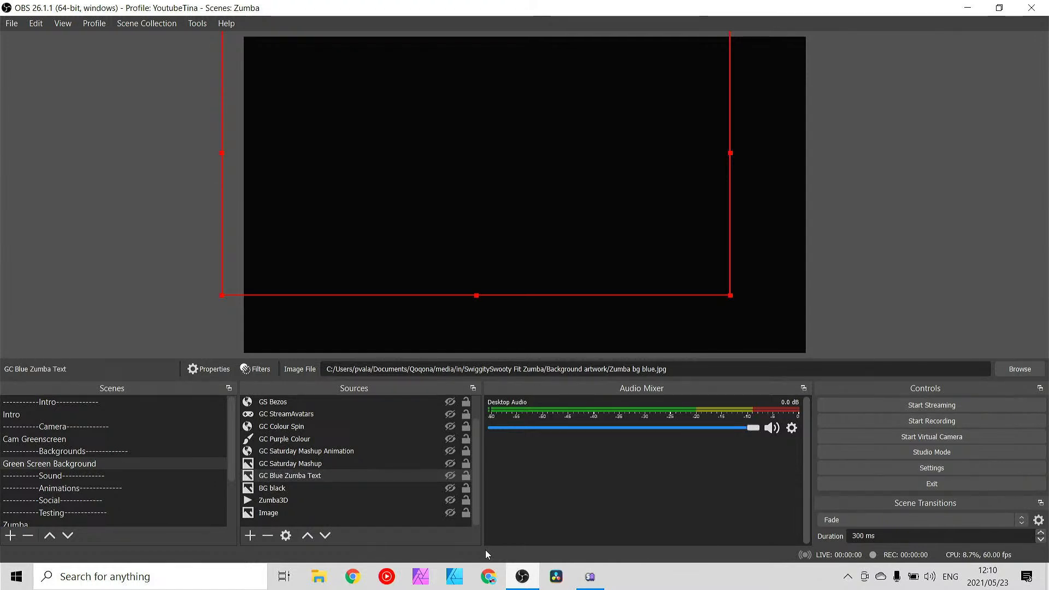
- Preview the GC Blue Zumba Text source briefly, hide it, and show the BG black source instead
left_click(450, 476)
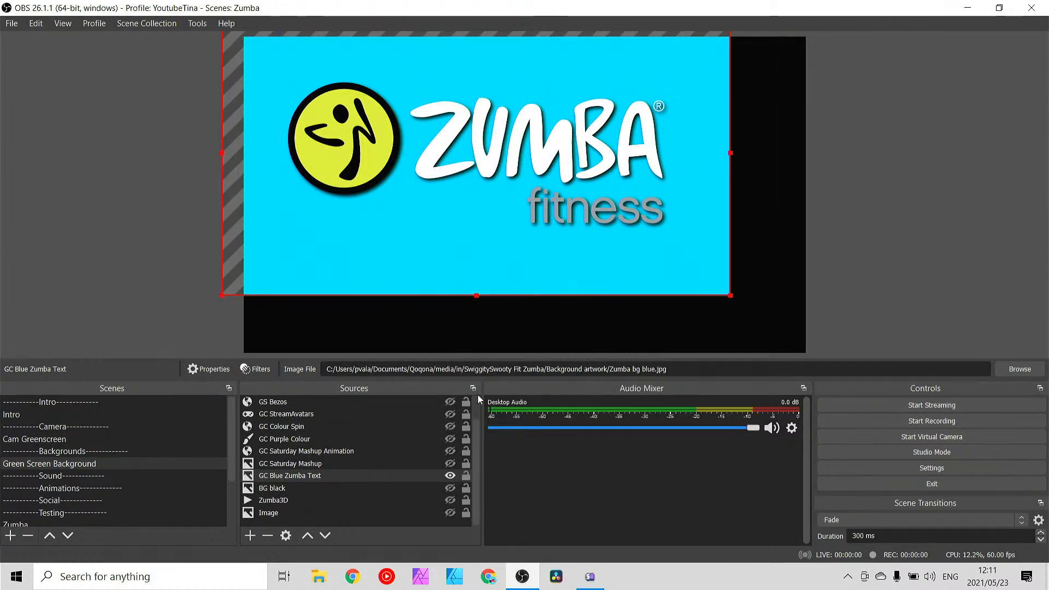
left_click(451, 476)
left_click(418, 491)
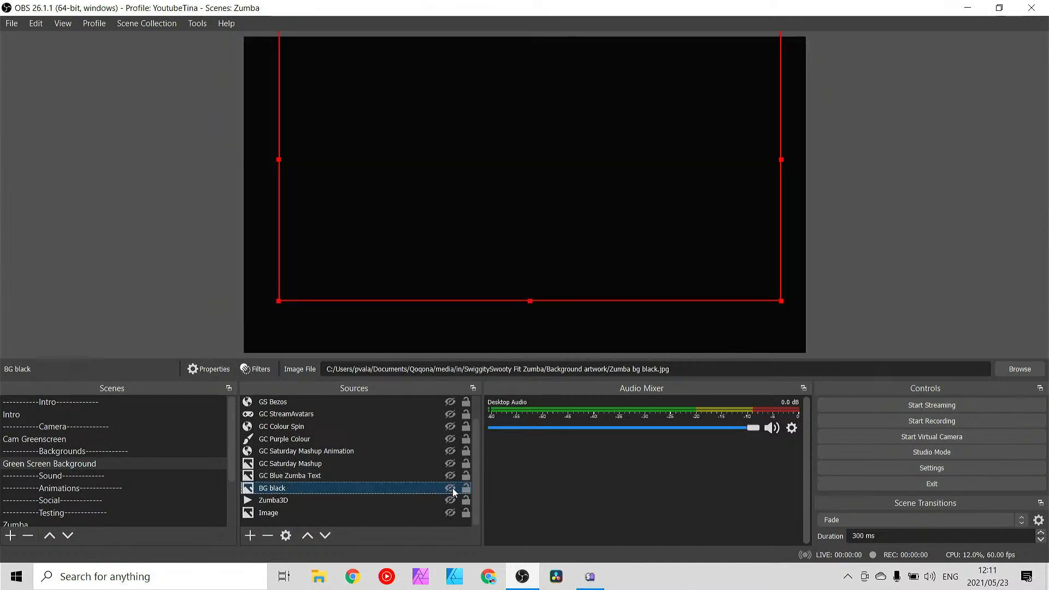
left_click(450, 488)
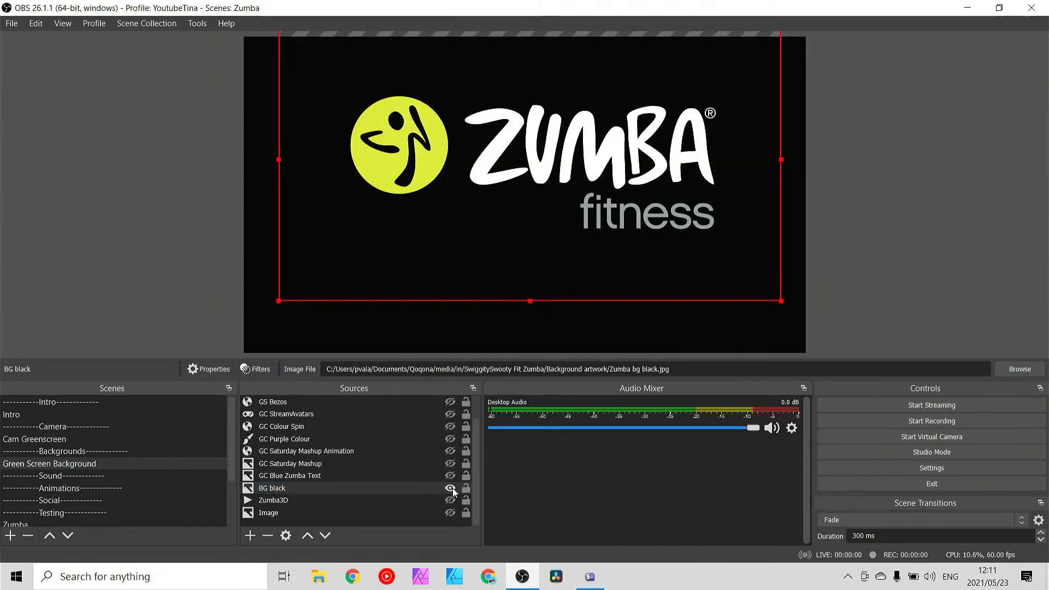
- Rename the BG black source to GC Black Zumba Text and hide it
right_click(304, 487)
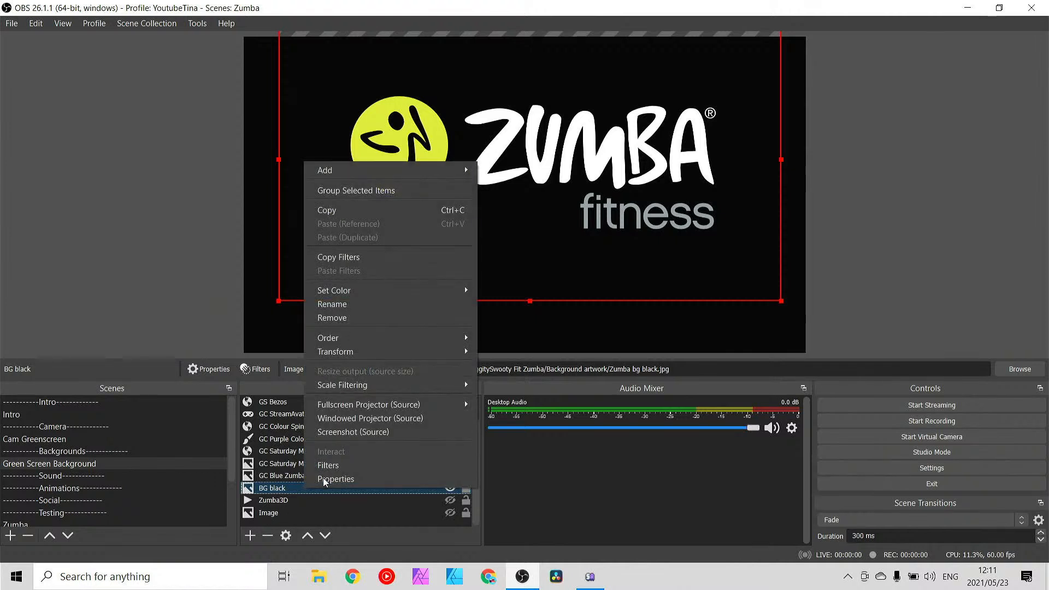
left_click(358, 307)
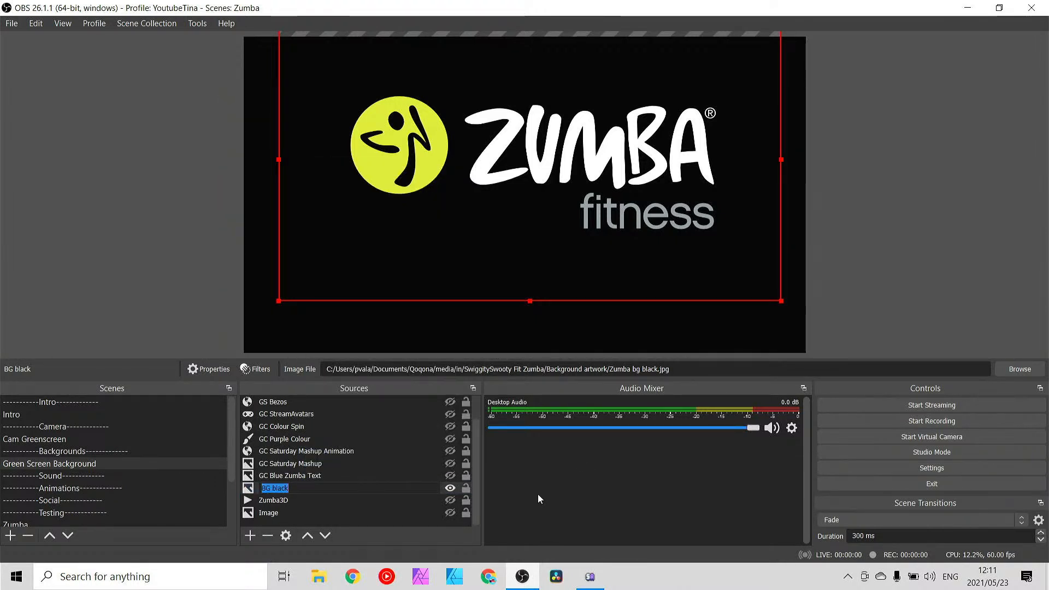
type("GC")
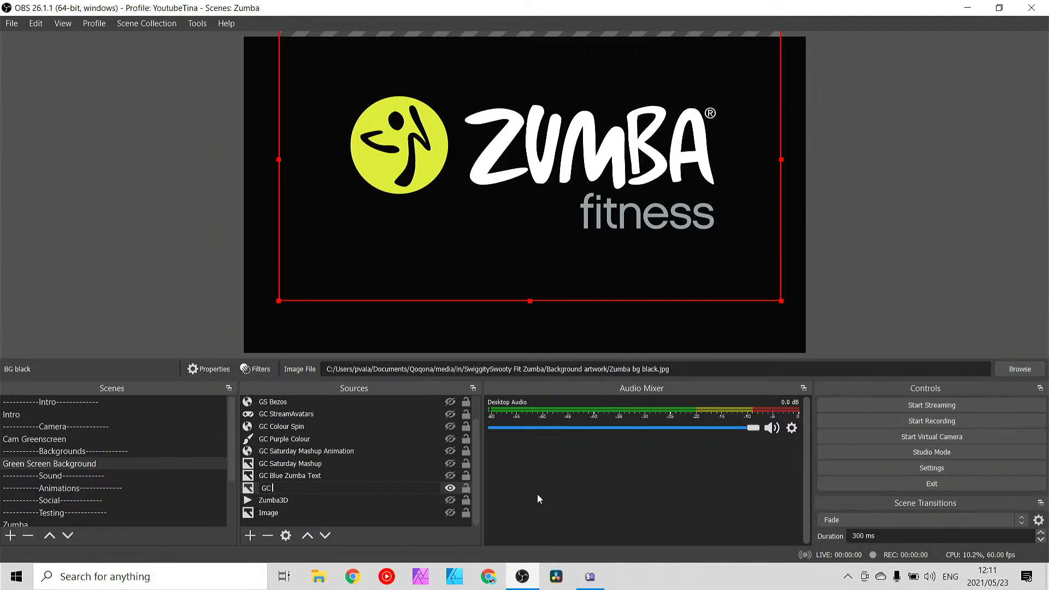
type(" Black ")
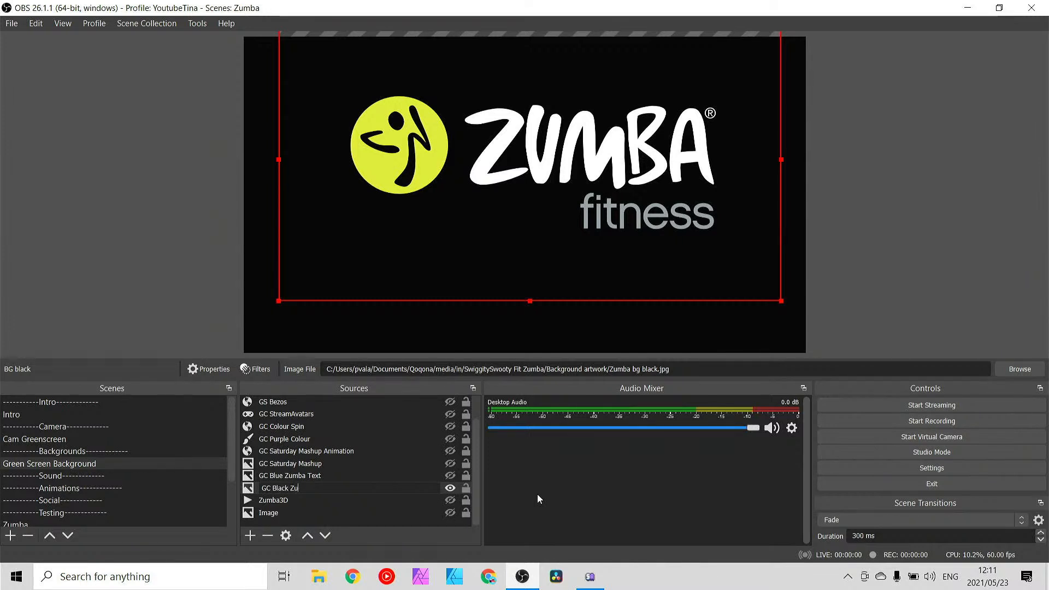
type("Zumba Text")
key("Return")
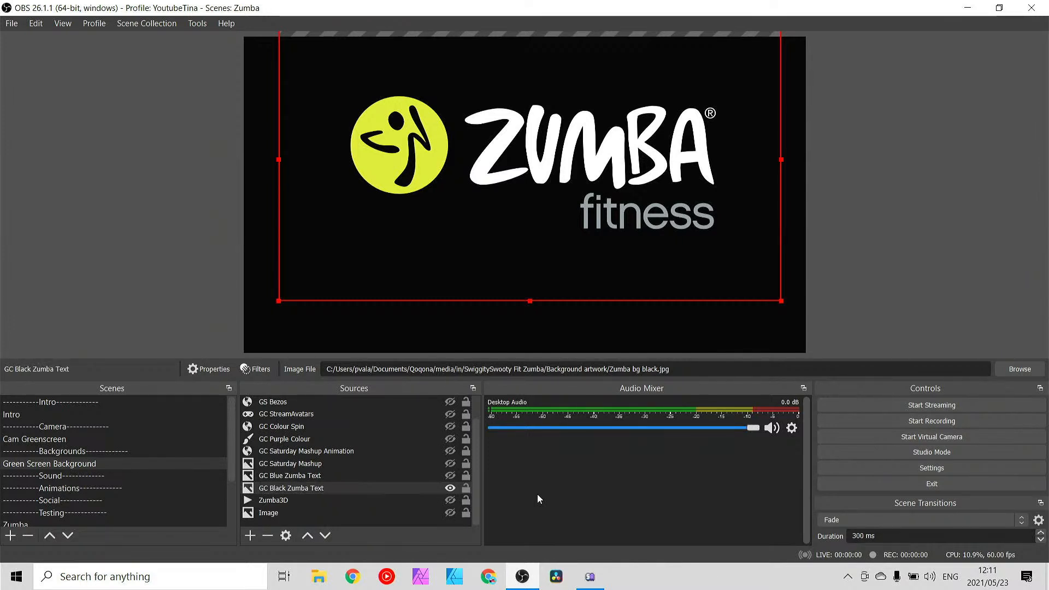
left_click(450, 488)
- Show the Zumba3D source in the preview, rename it to GC Zumba 3D, and hide it again
left_click(443, 502)
left_click(450, 500)
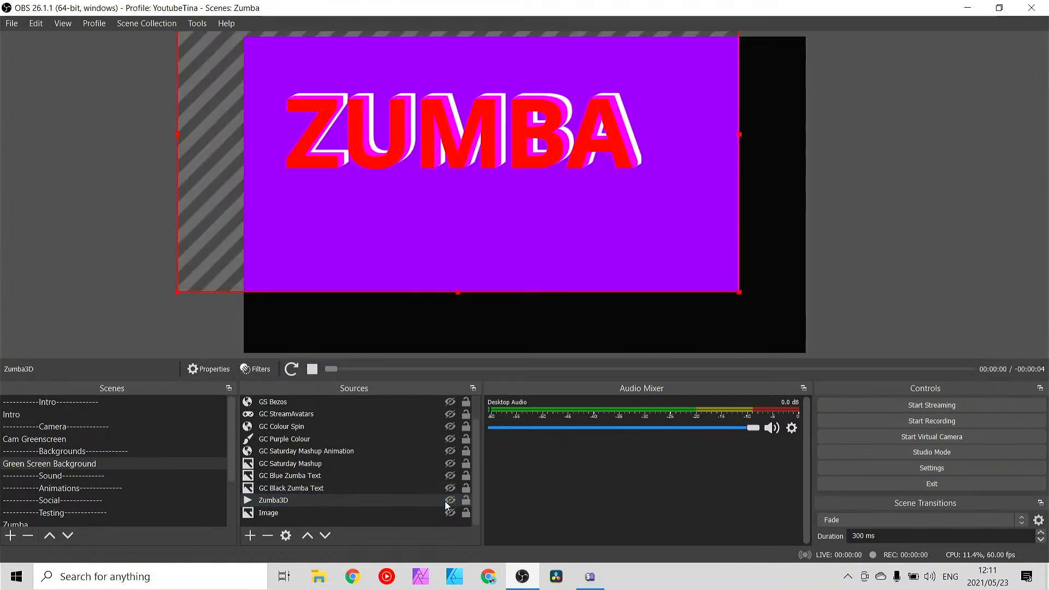
right_click(319, 502)
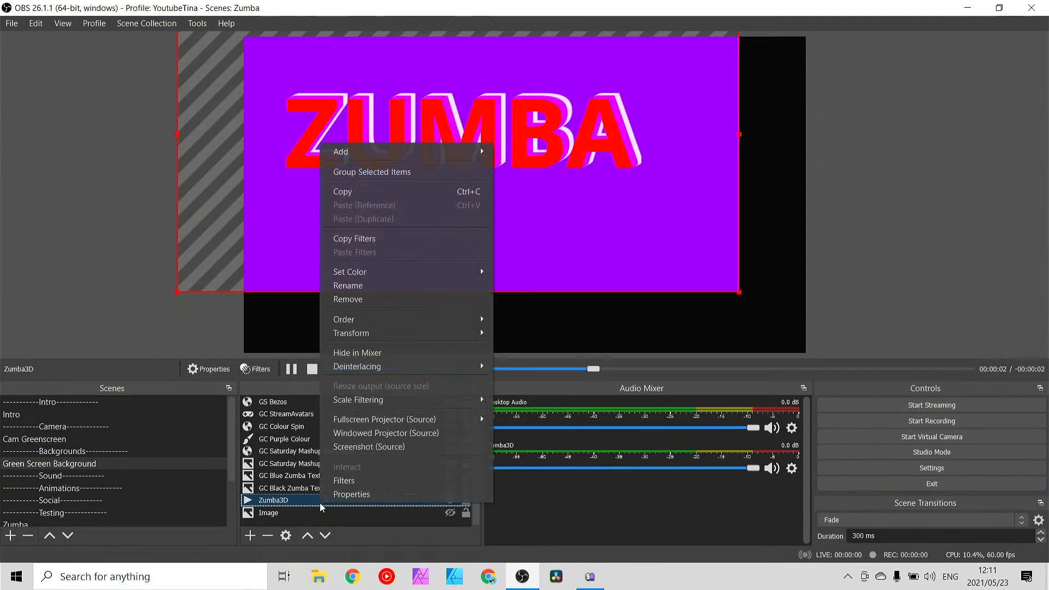
left_click(378, 286)
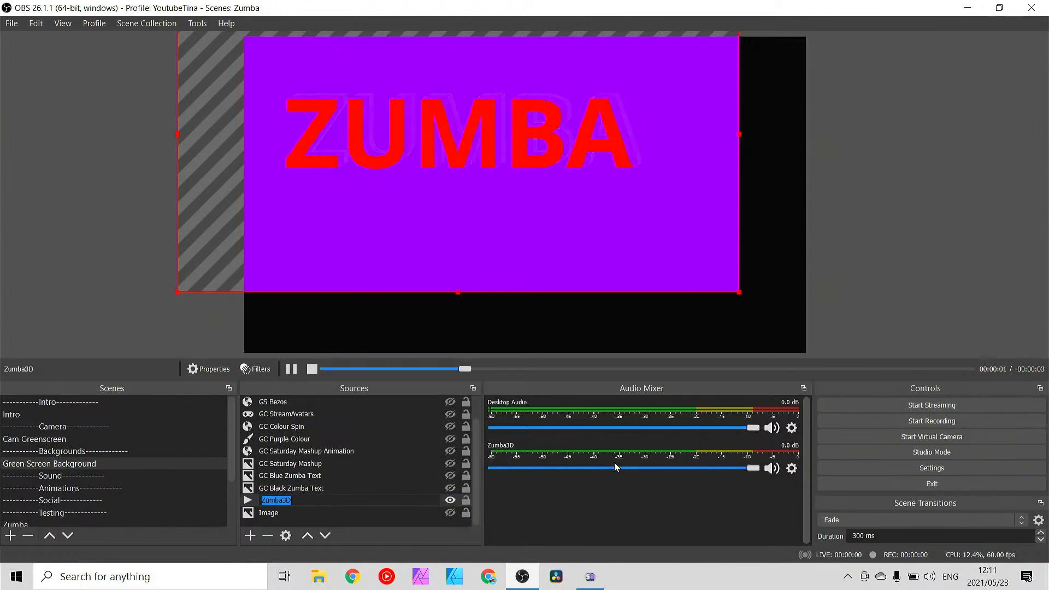
key("Home")
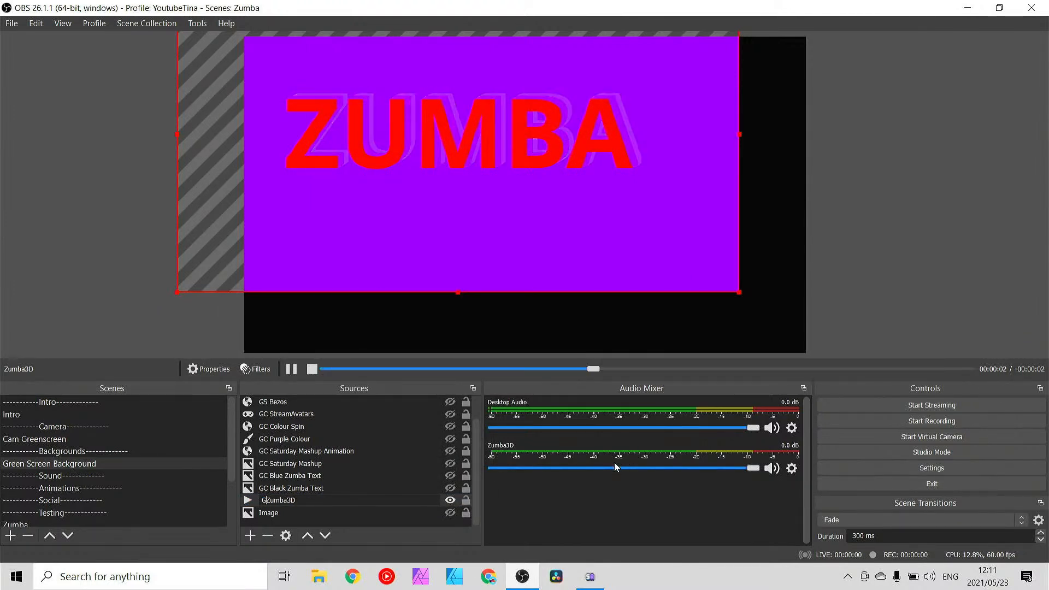
type("GC")
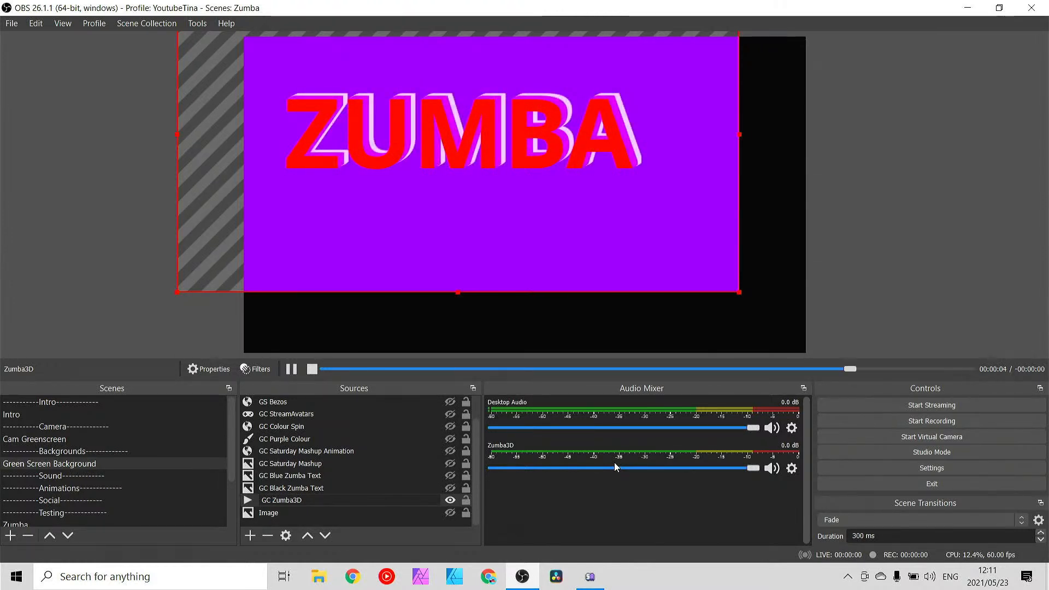
key("Right")
key("Right")
key("Right")
key("Right")
key("Right")
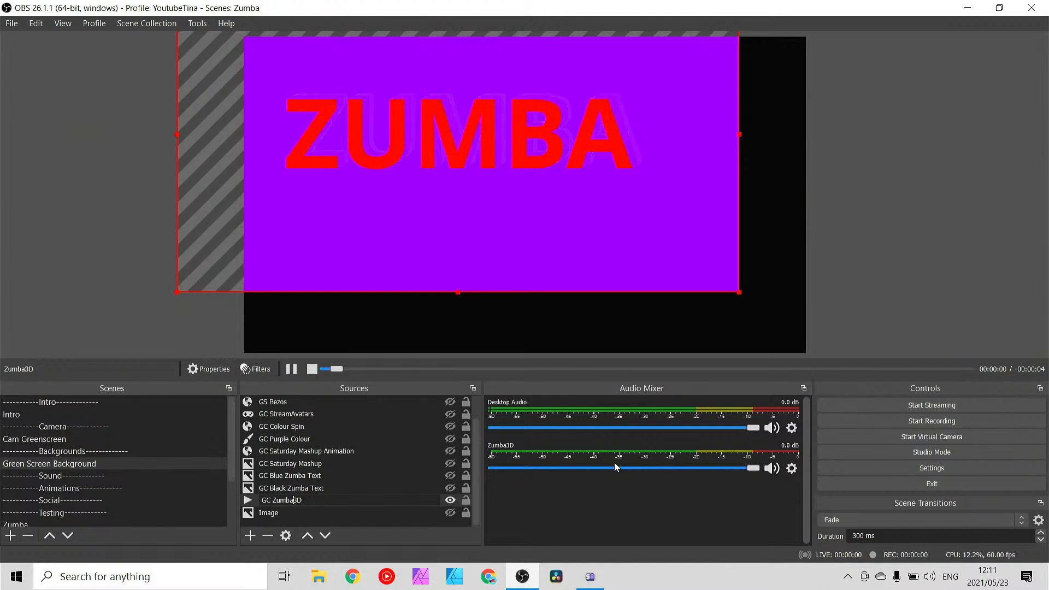
key("Return")
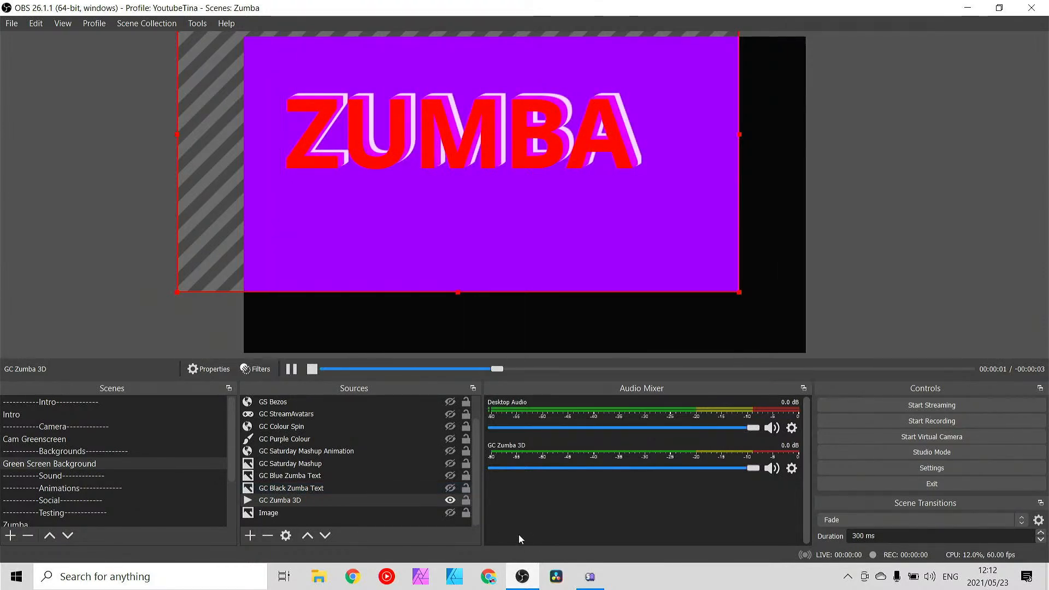
left_click(450, 501)
- Check the preview and properties of the source named Image, and remove that source from the scene
left_click(437, 513)
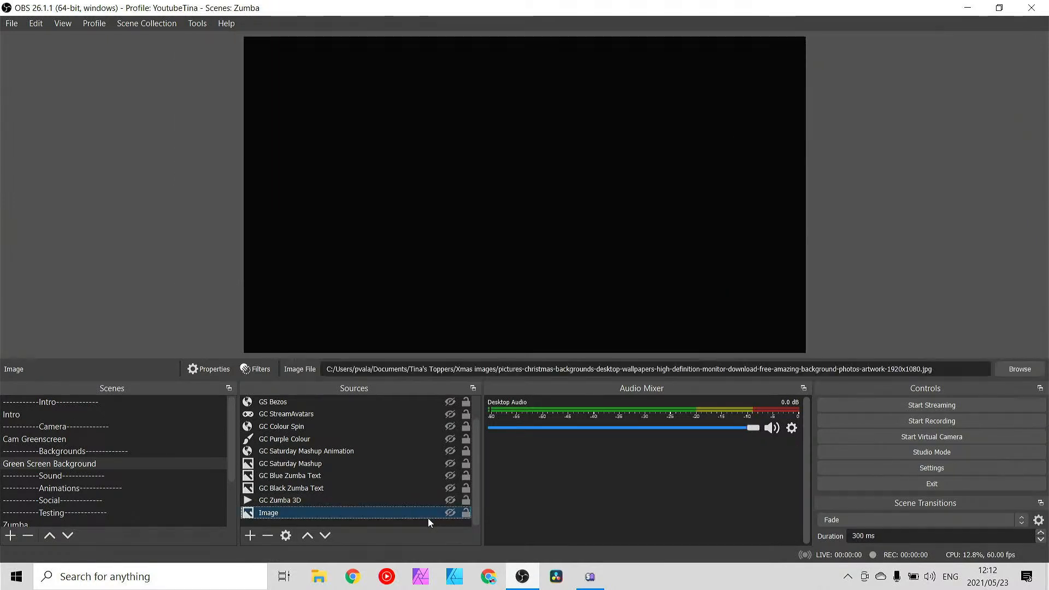
left_click(451, 513)
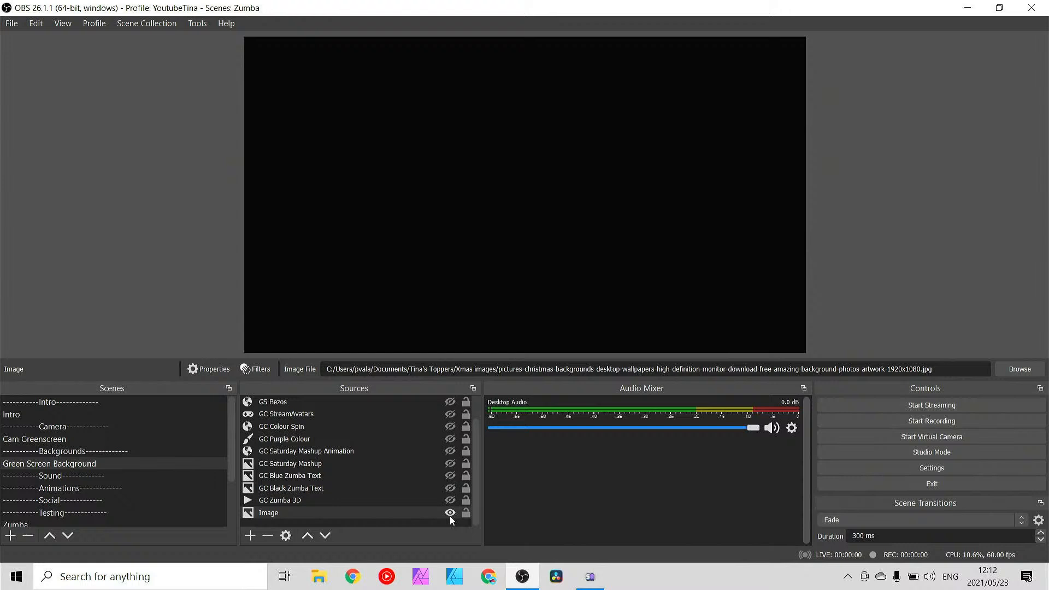
double_click(307, 513)
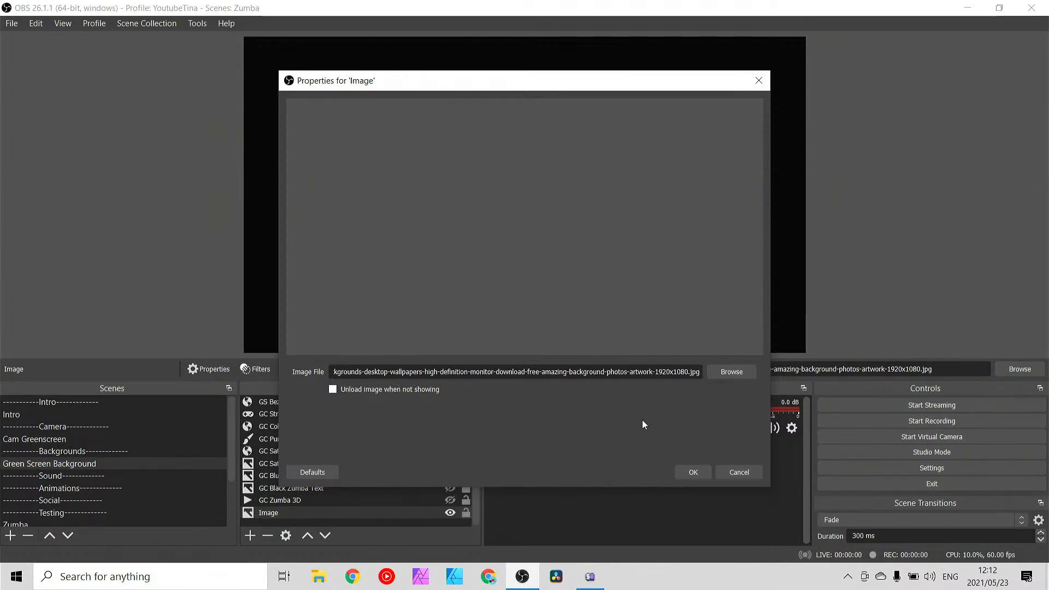
left_click(733, 473)
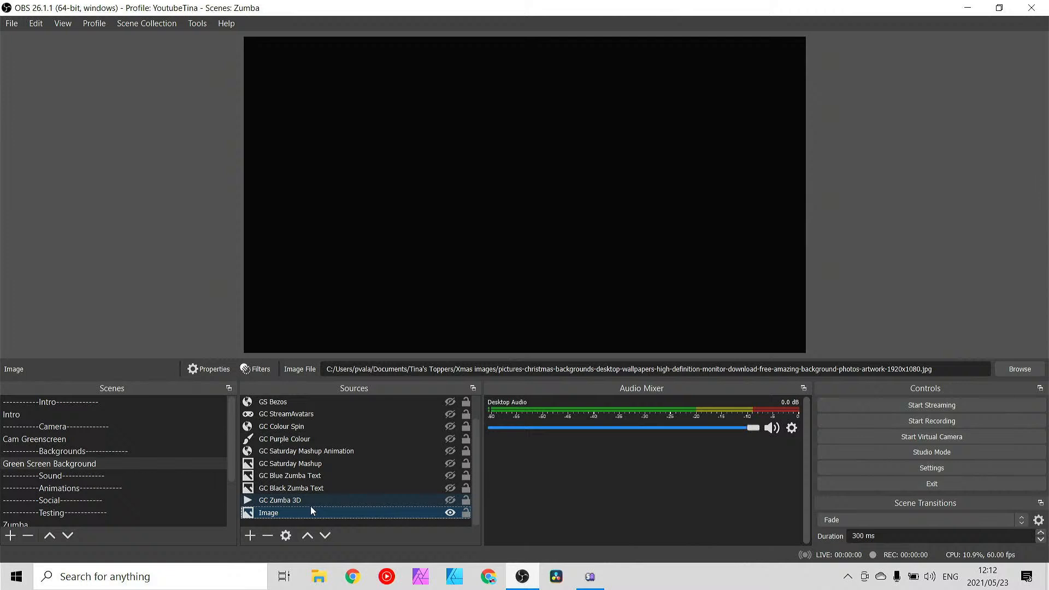
right_click(284, 516)
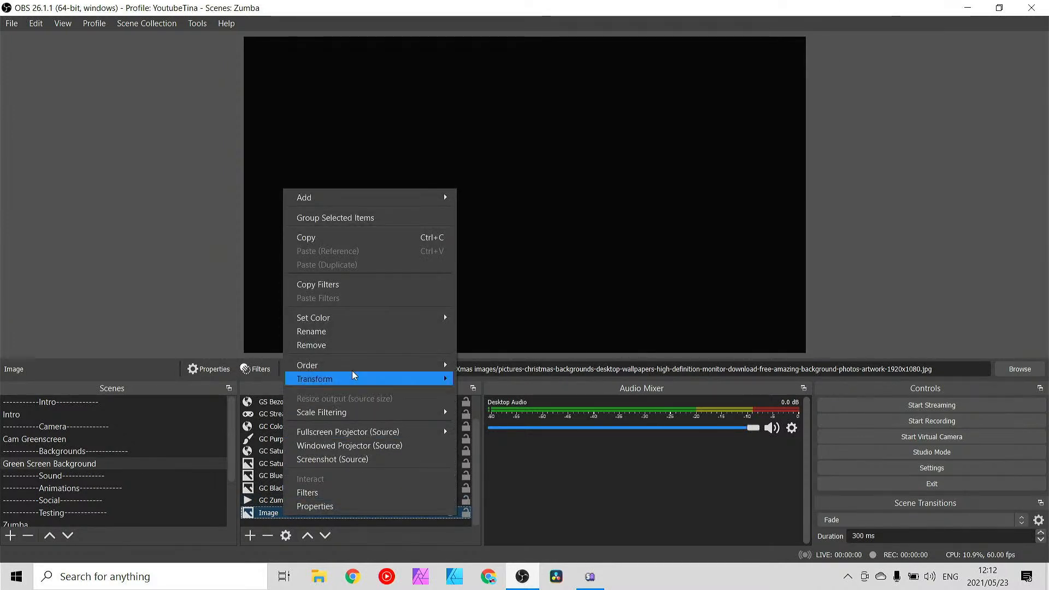
left_click(343, 345)
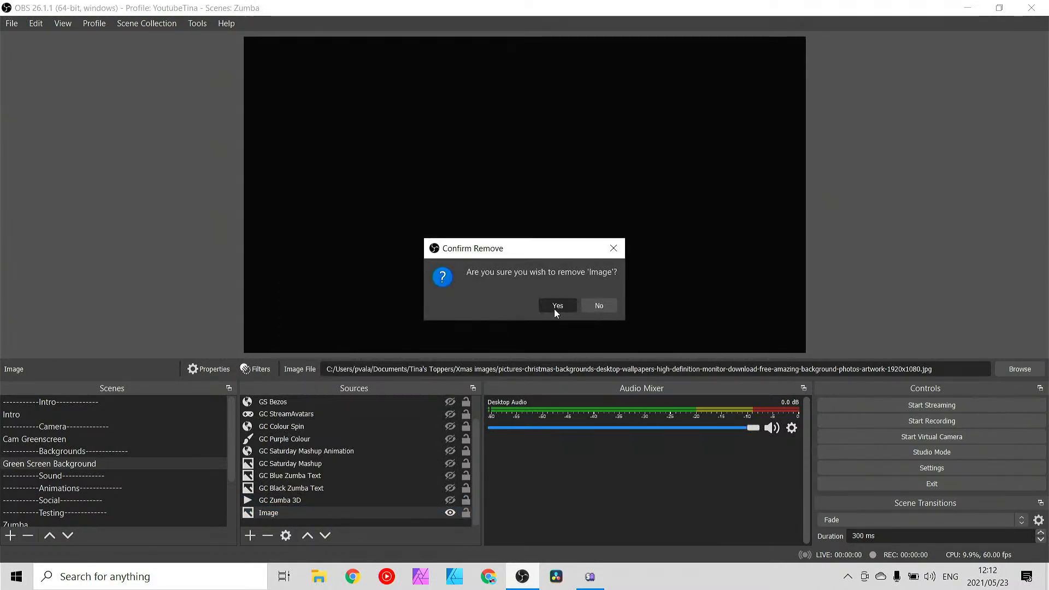
left_click(557, 306)
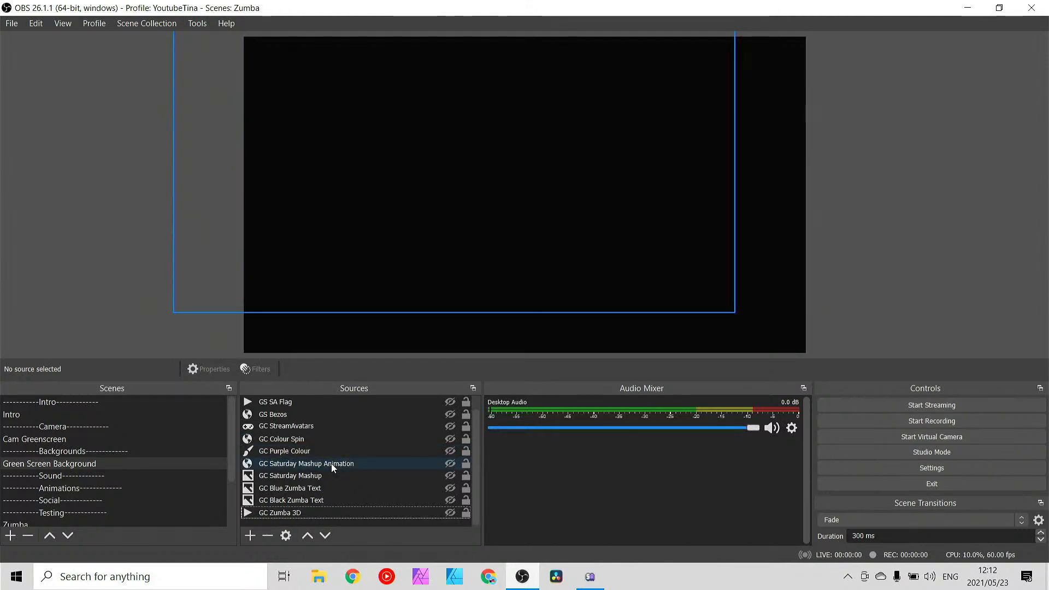
- Group the GC Zumba Flag and GS SA Flag sources and name the group Flags
scroll(331, 463, "up", 1)
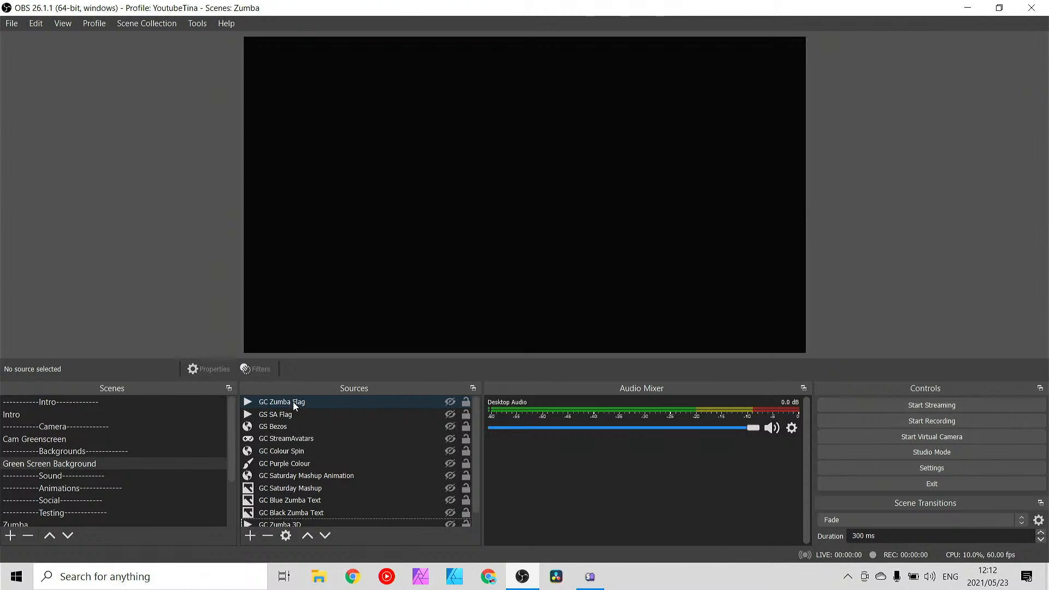
scroll(317, 462, "down", 1)
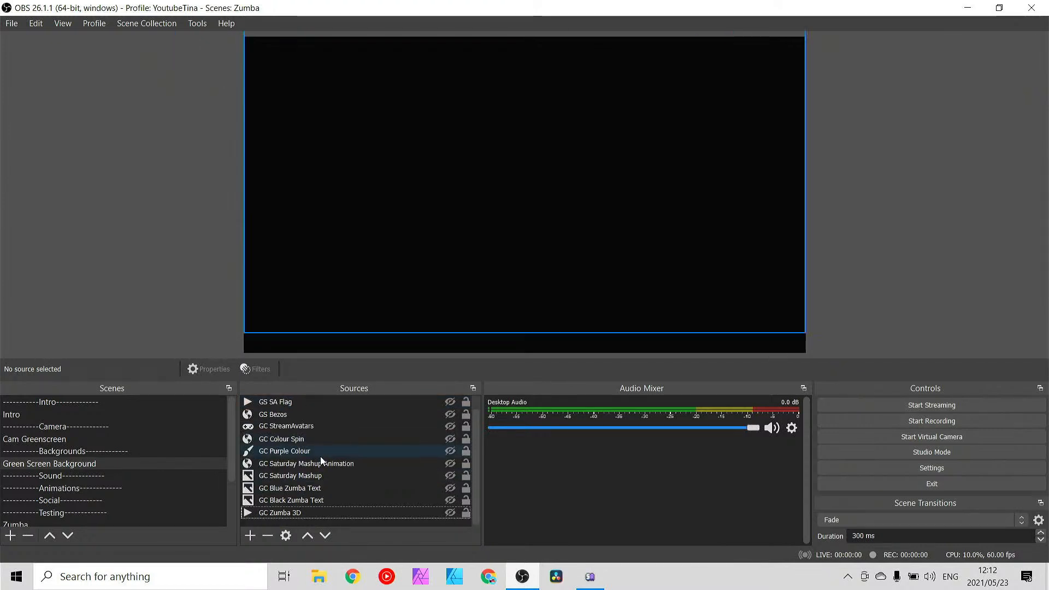
scroll(382, 499, "up", 1)
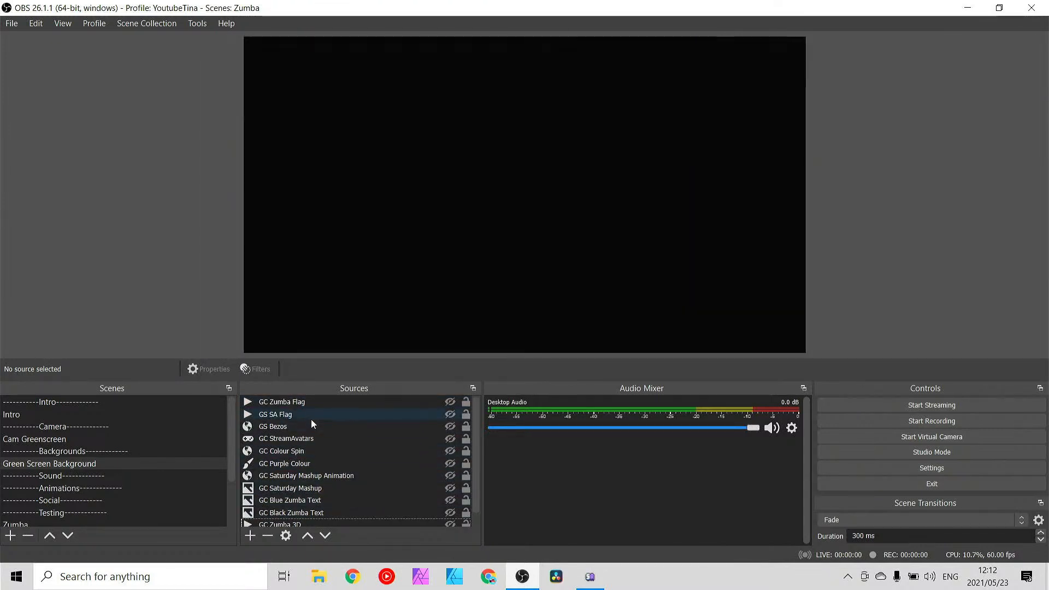
left_click(299, 405)
left_click(297, 418, "ctrl")
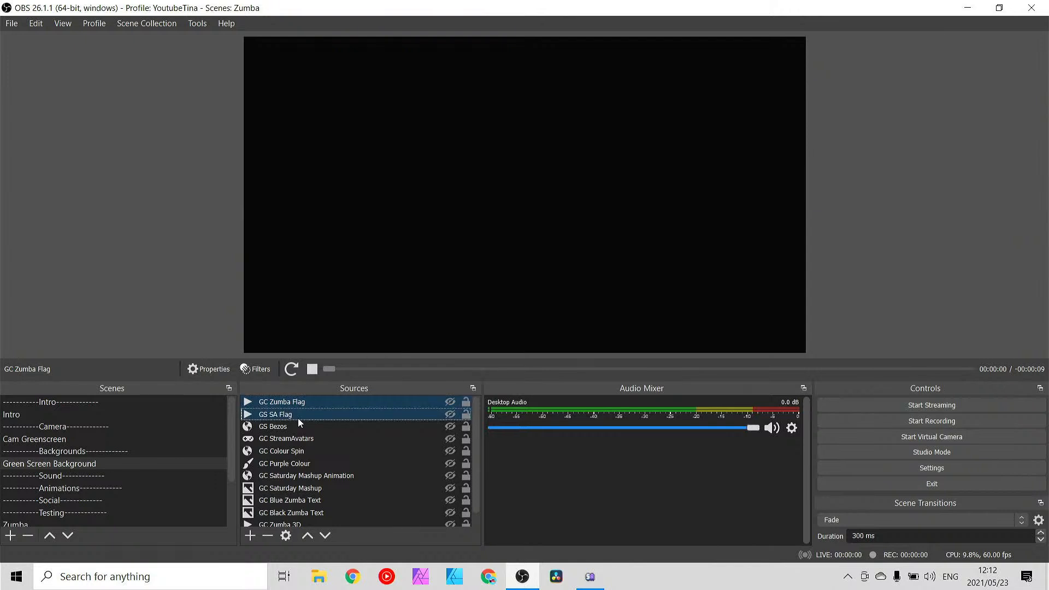
right_click(297, 418)
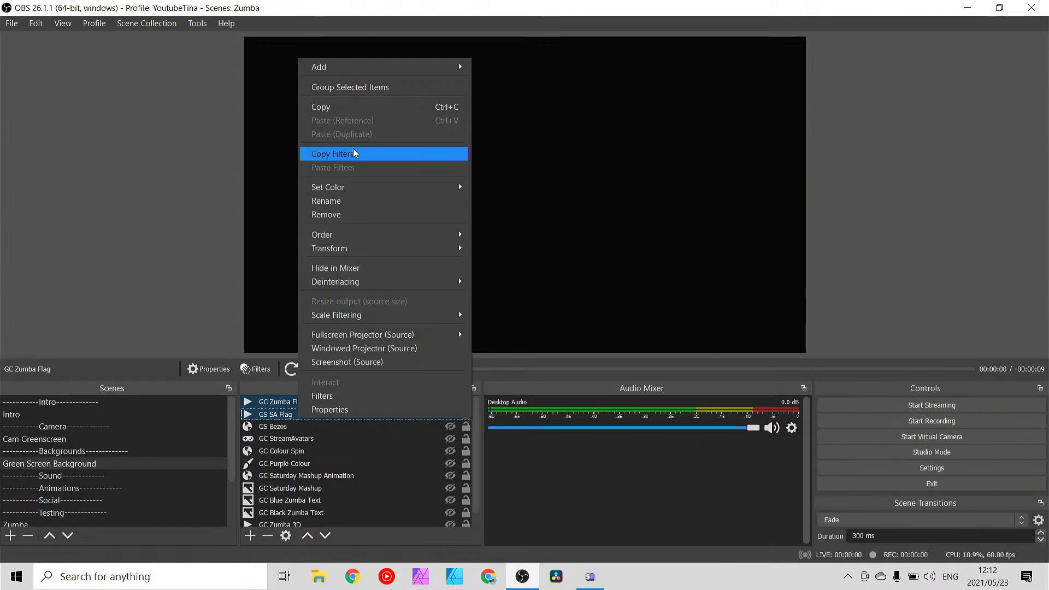
left_click(350, 88)
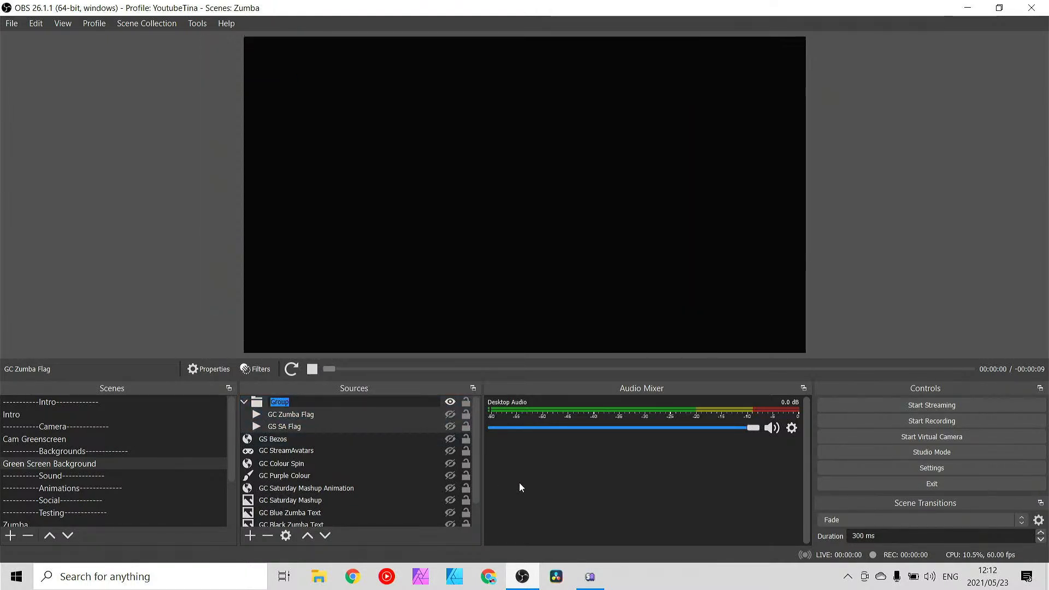
type("Flags")
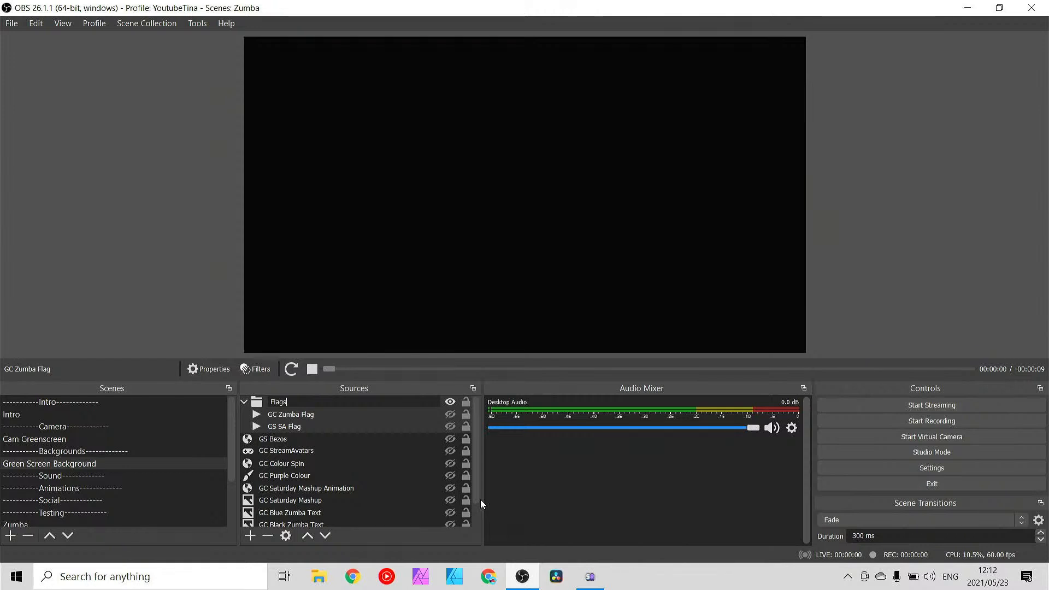
key("Return")
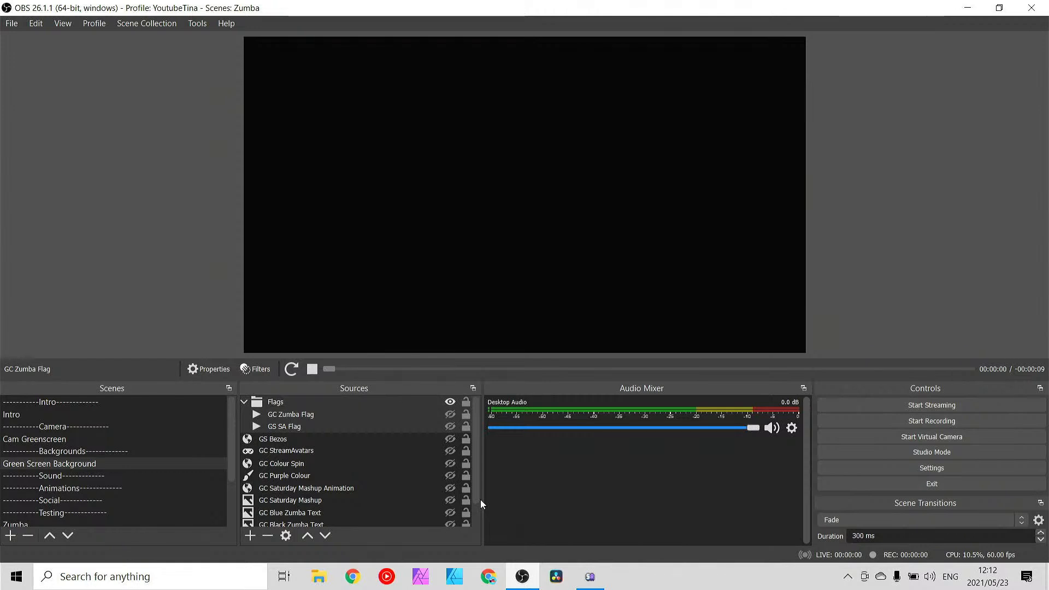
- Briefly show and hide each flag source inside the Flags group, and collapse the group
left_click(447, 417)
left_click(447, 416)
left_click(449, 426)
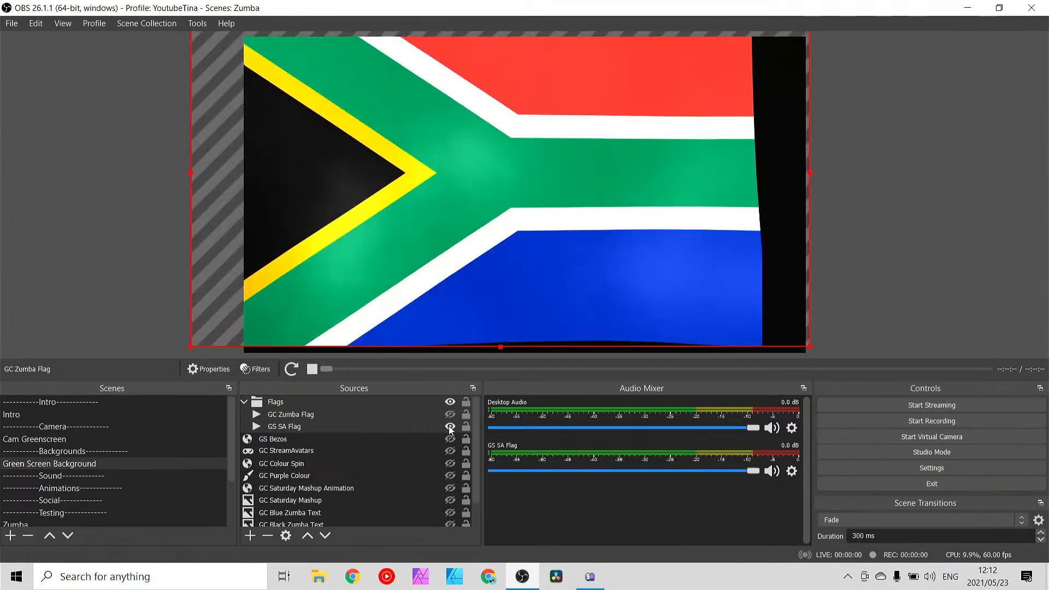
left_click(449, 427)
left_click(245, 403)
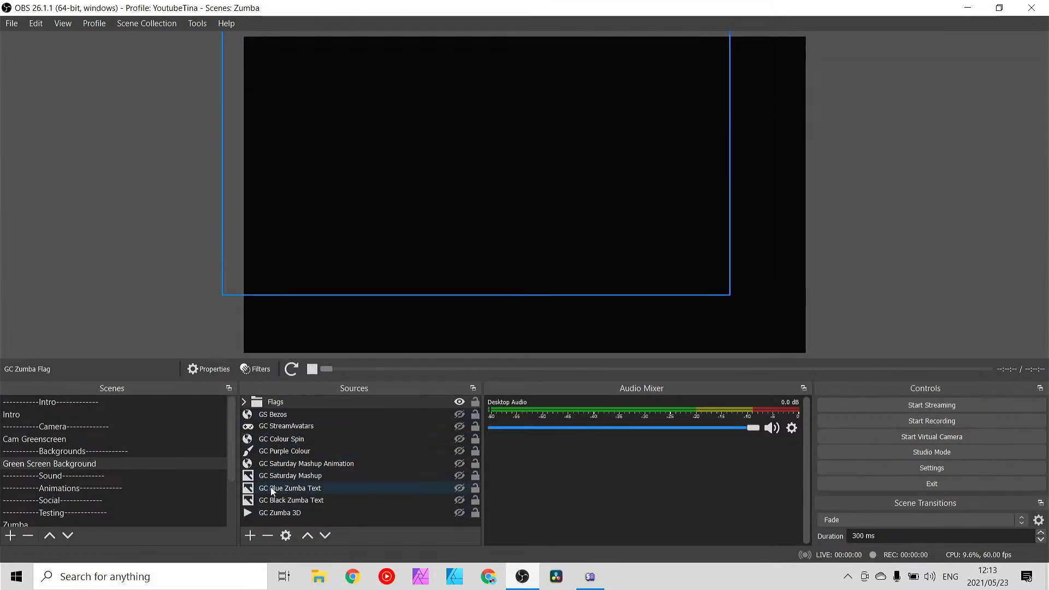
- Move the GC Zumba 3D source up the list so it sits directly below GS Bezos
left_click(284, 513)
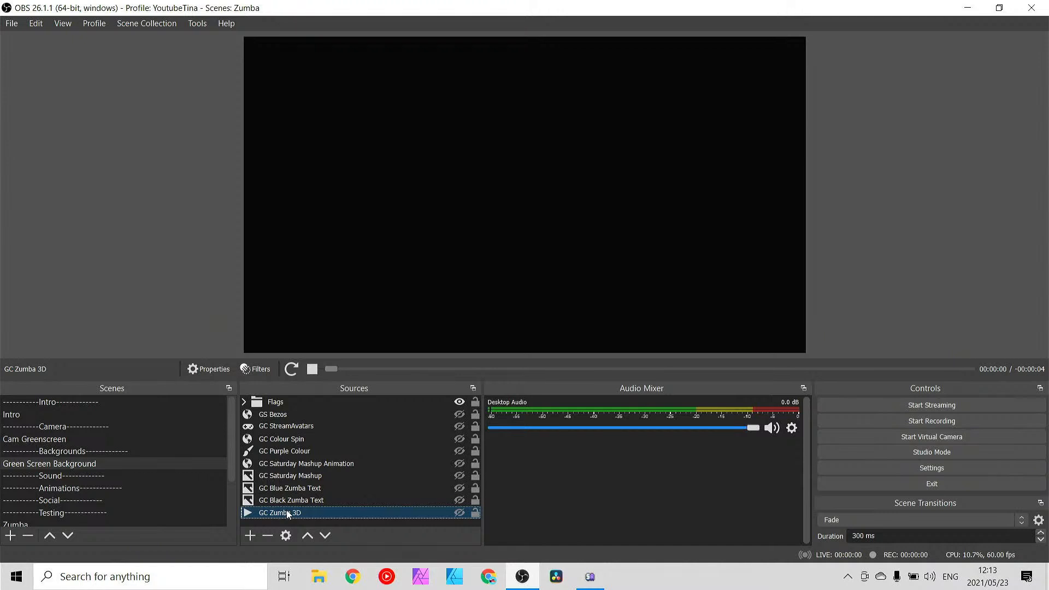
left_click_drag(287, 514, 284, 423)
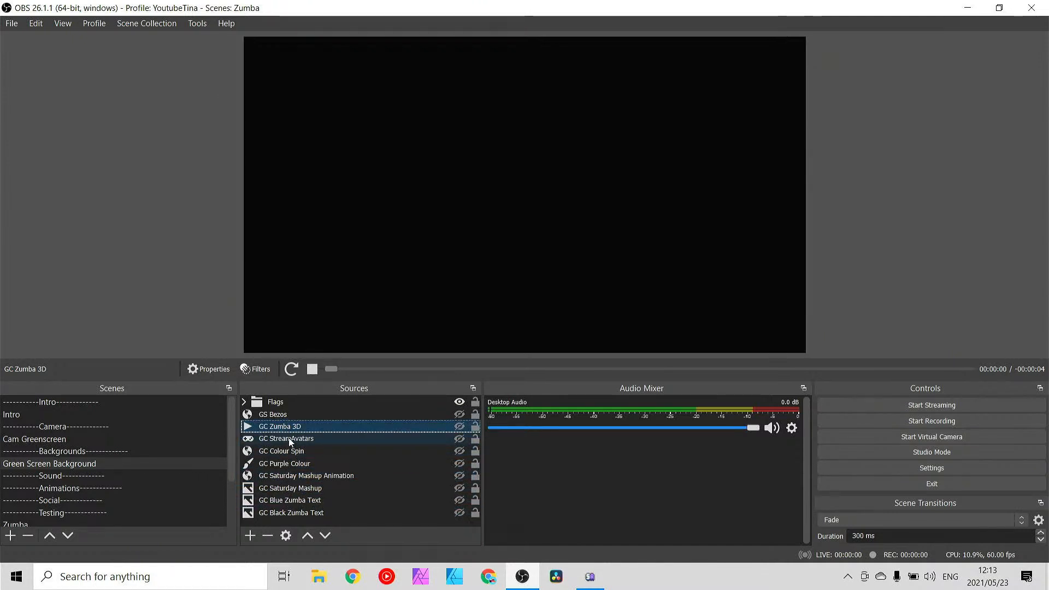
left_click(289, 437)
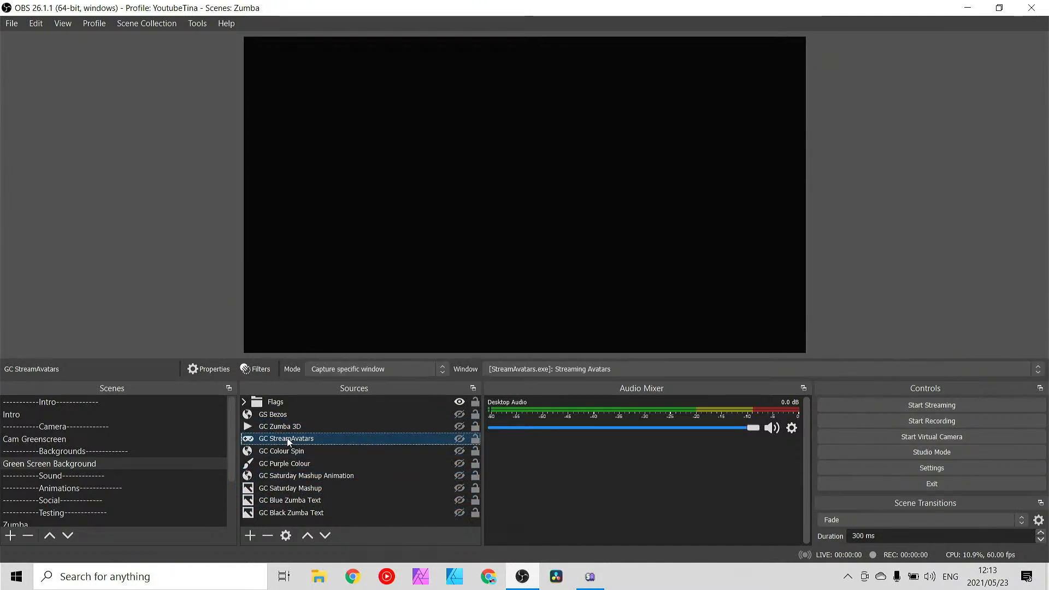
left_click(251, 535)
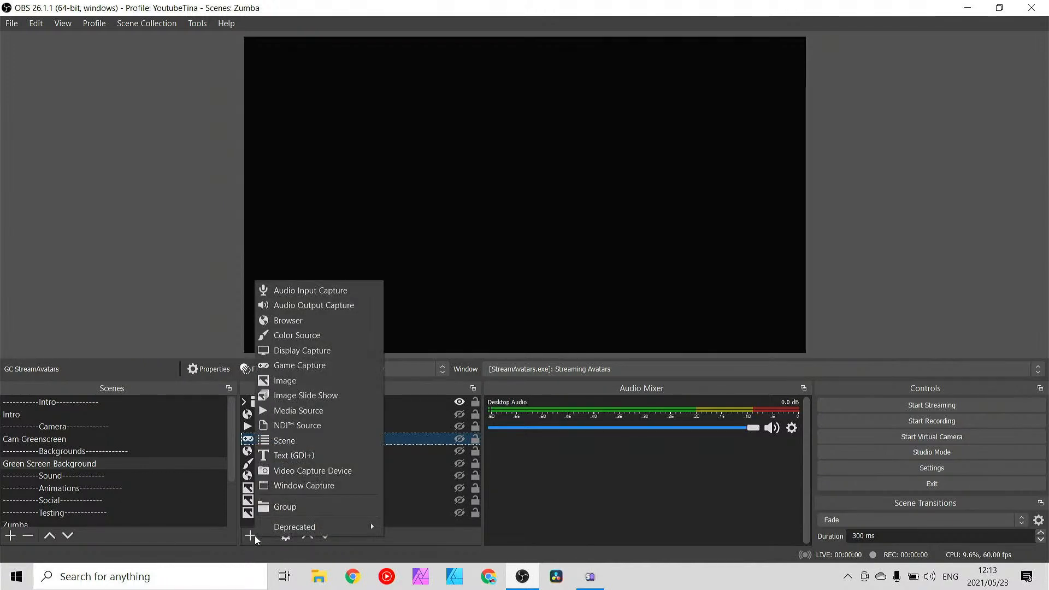
right_click(252, 443)
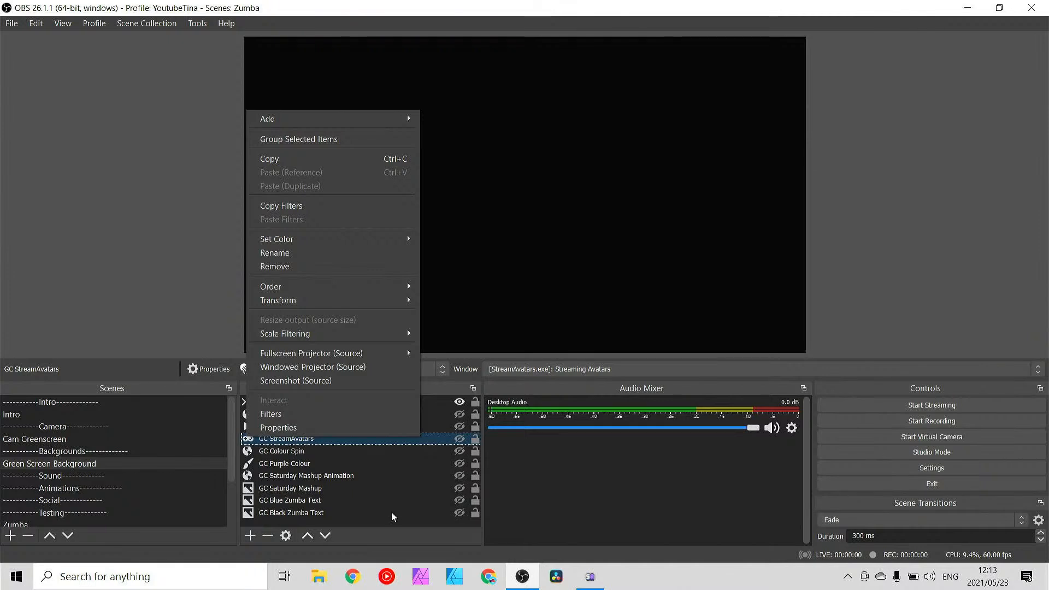
left_click(302, 500)
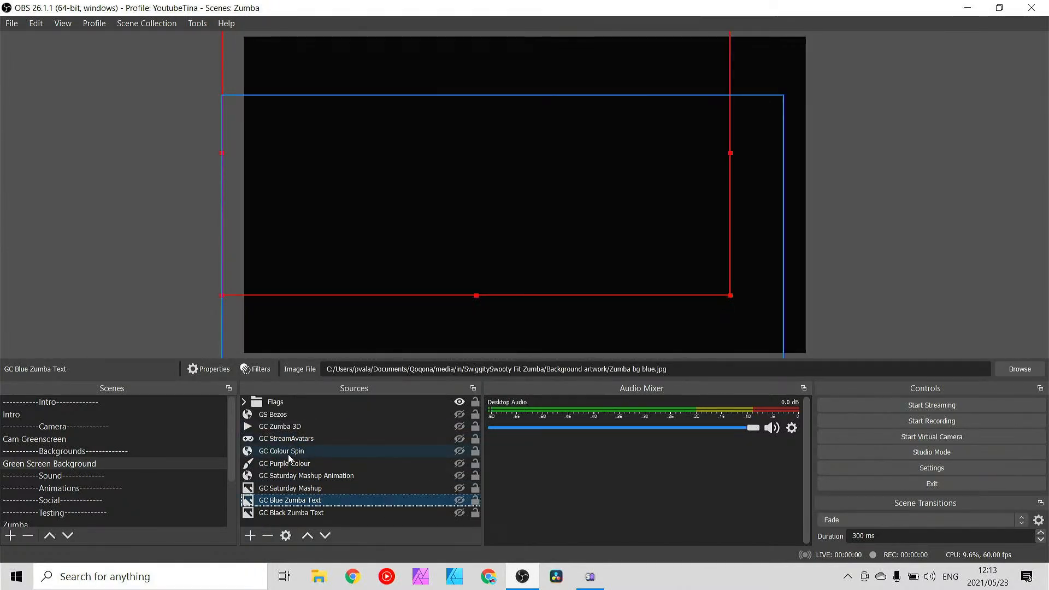
- Place GC Saturday Mashup Animation directly below GC Colour Spin and move GC StreamAvatars to the end of the source list
mouse_move(287, 454)
left_mouse_down()
mouse_move(286, 439)
mouse_move(294, 481)
mouse_move(301, 450)
left_mouse_up()
left_click(302, 465)
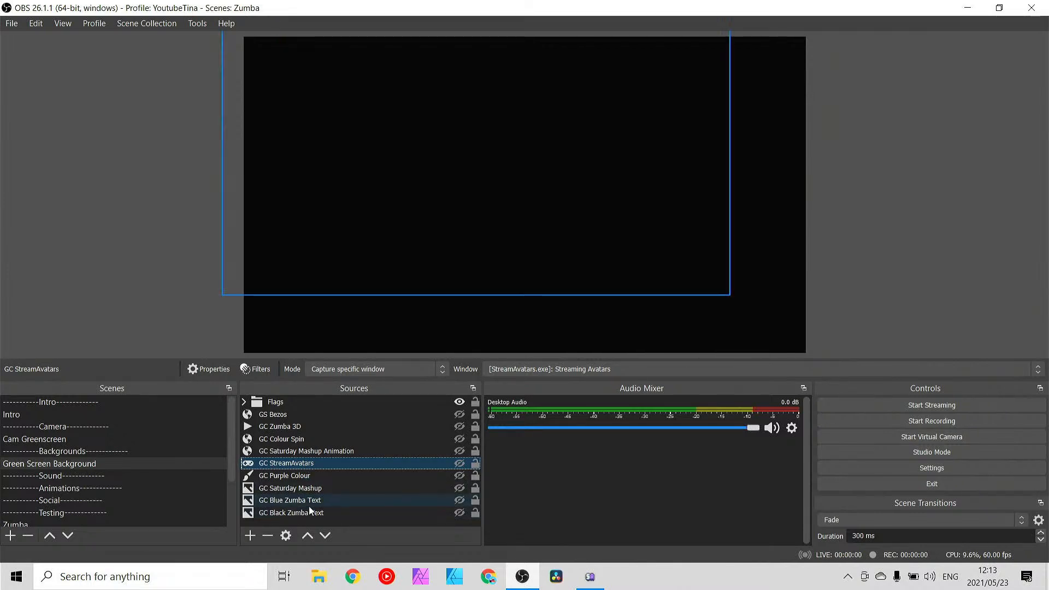
left_click(325, 535)
left_click(326, 535)
left_click(327, 536)
left_click(326, 536)
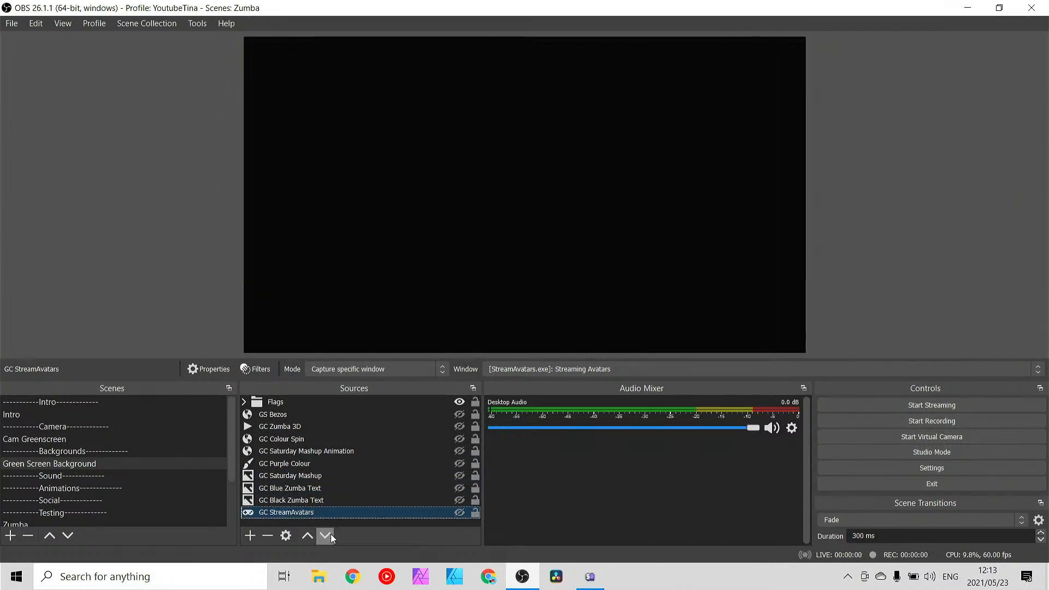
- Briefly show and hide the sources from GC Black Zumba Text up to GC Saturday Mashup Animation to check which are animated
left_click(285, 500)
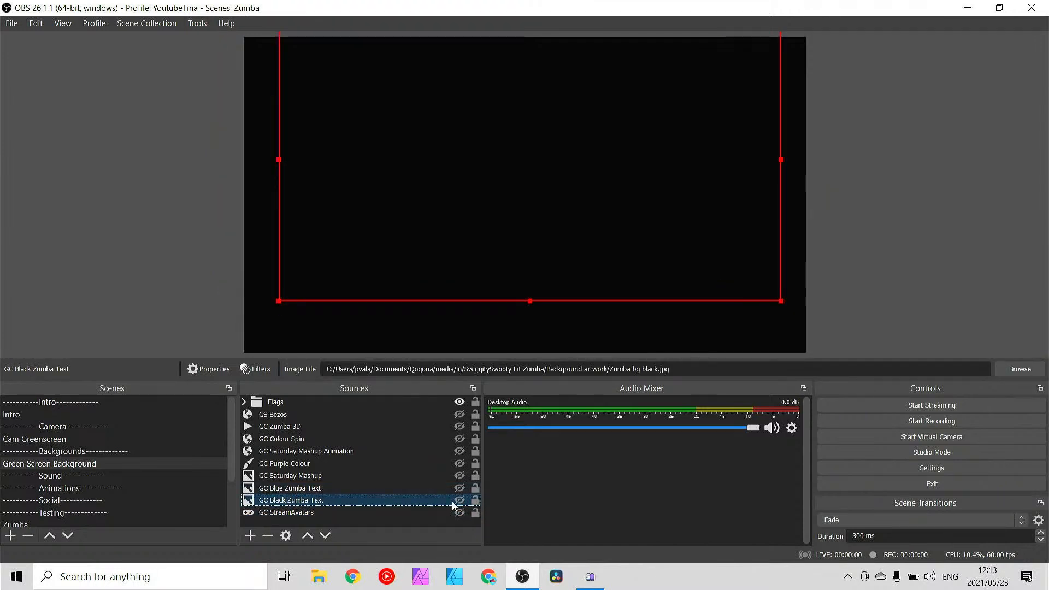
left_click(459, 501)
left_click(459, 501)
left_click(459, 501)
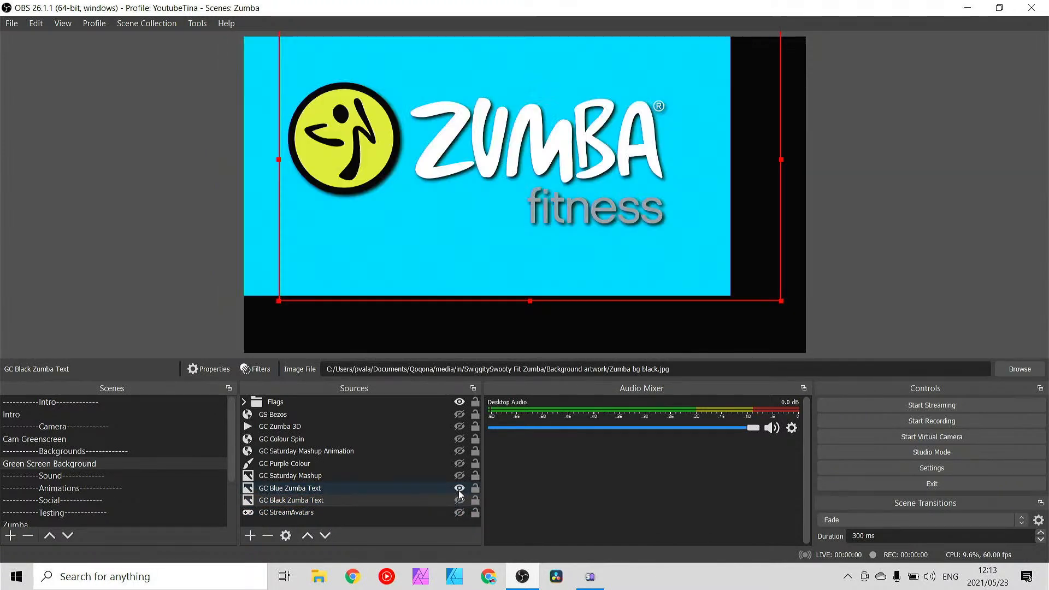
left_click(459, 501)
left_click(459, 476)
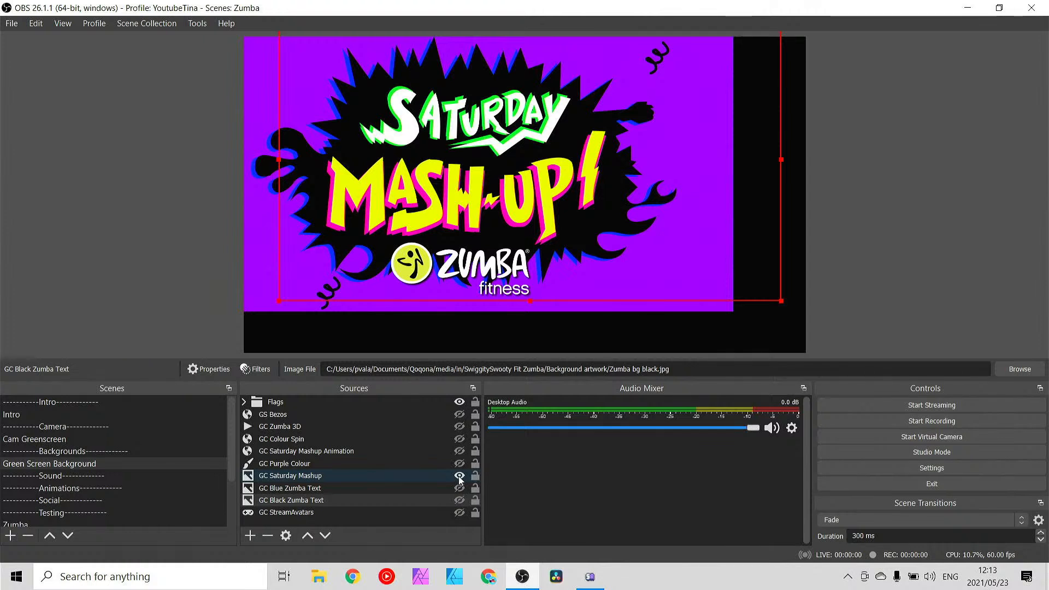
left_click(459, 476)
left_click(459, 464)
left_click(459, 463)
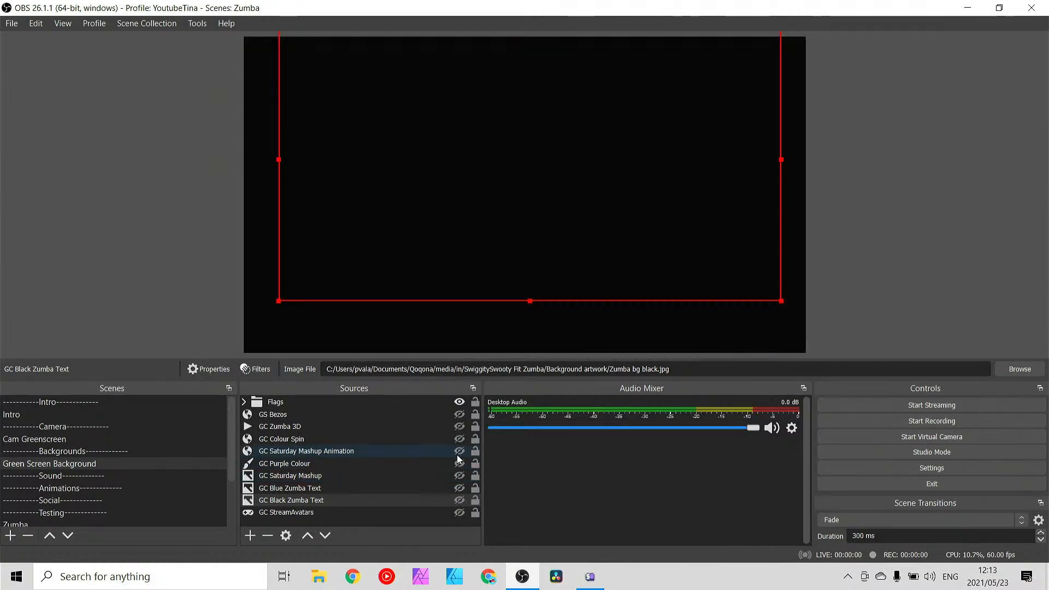
left_click(460, 451)
left_click(460, 452)
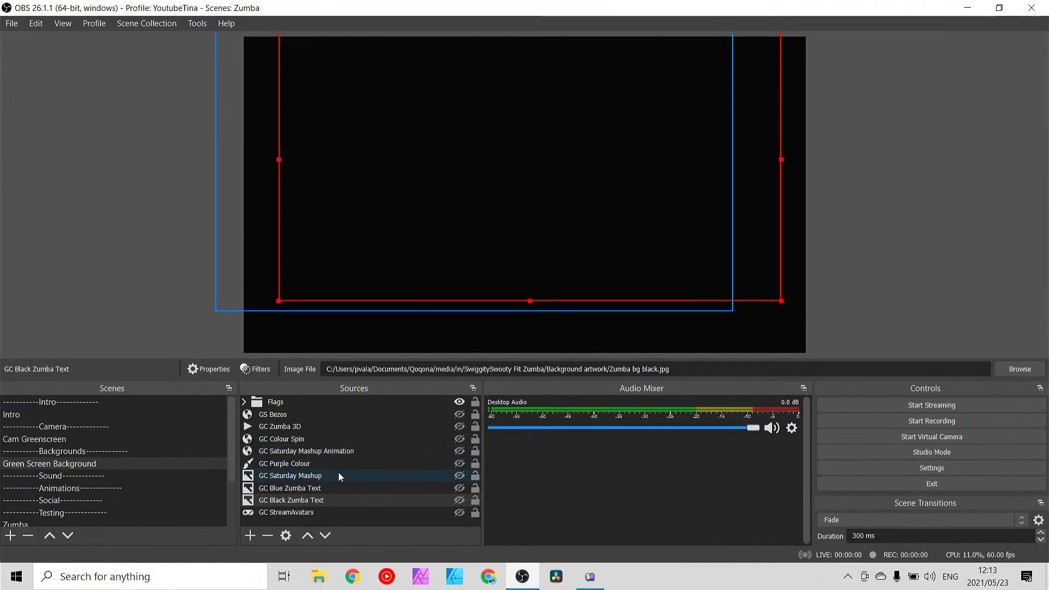
- Group the four sources from GC Purple Colour through GC Black Zumba Text as Non Animated and collapse the group
left_click(311, 464)
left_click(321, 501, "shift")
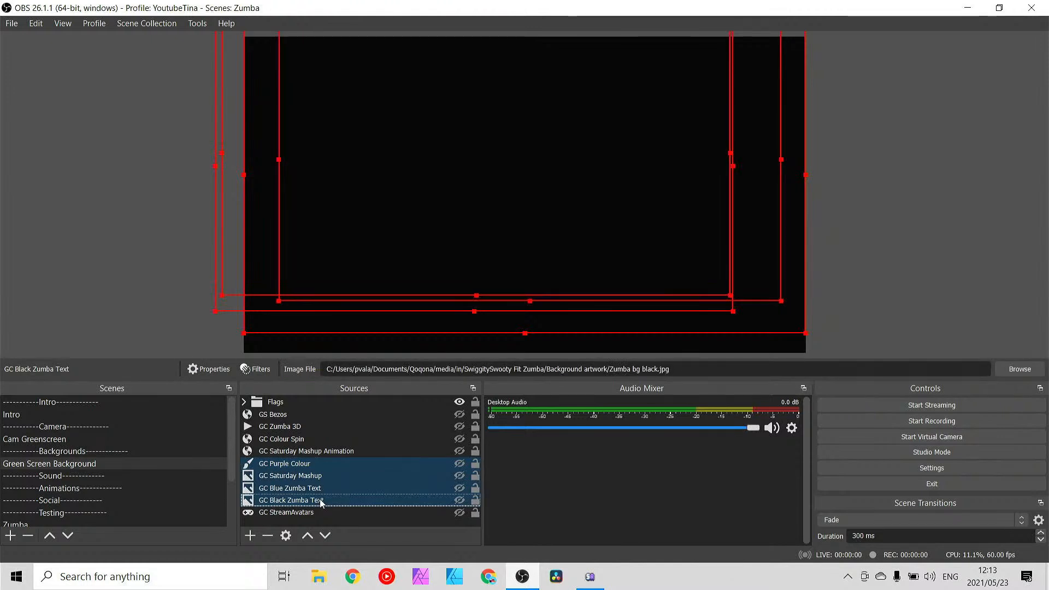
right_click(321, 500)
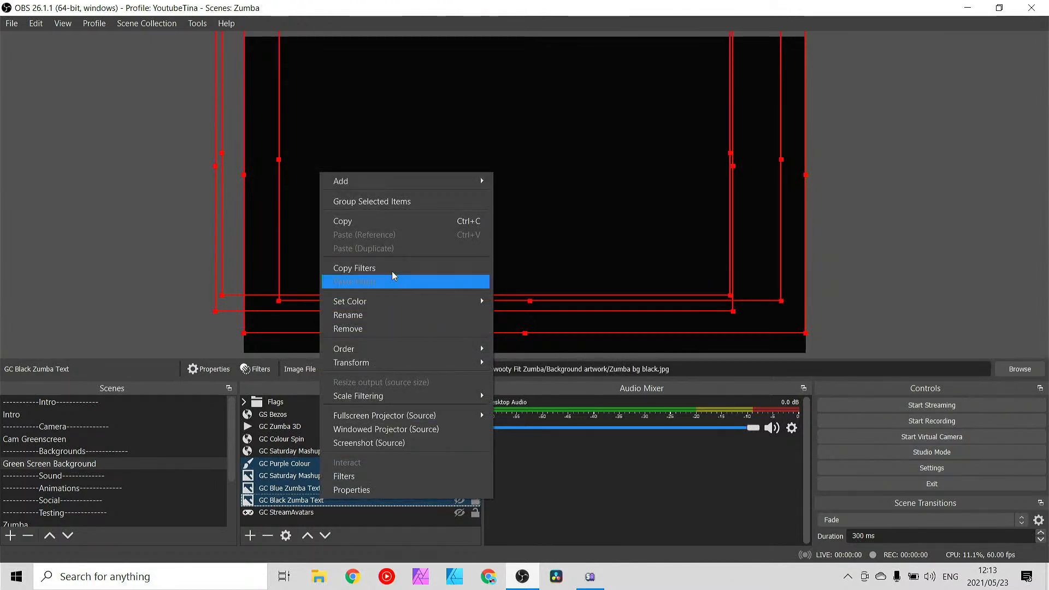
left_click(384, 201)
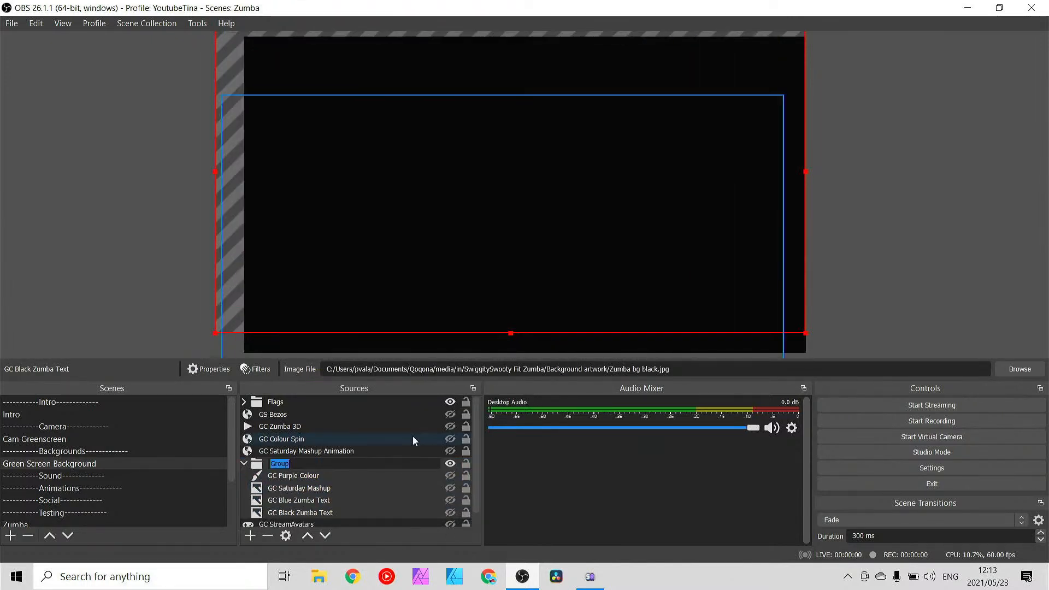
type("P")
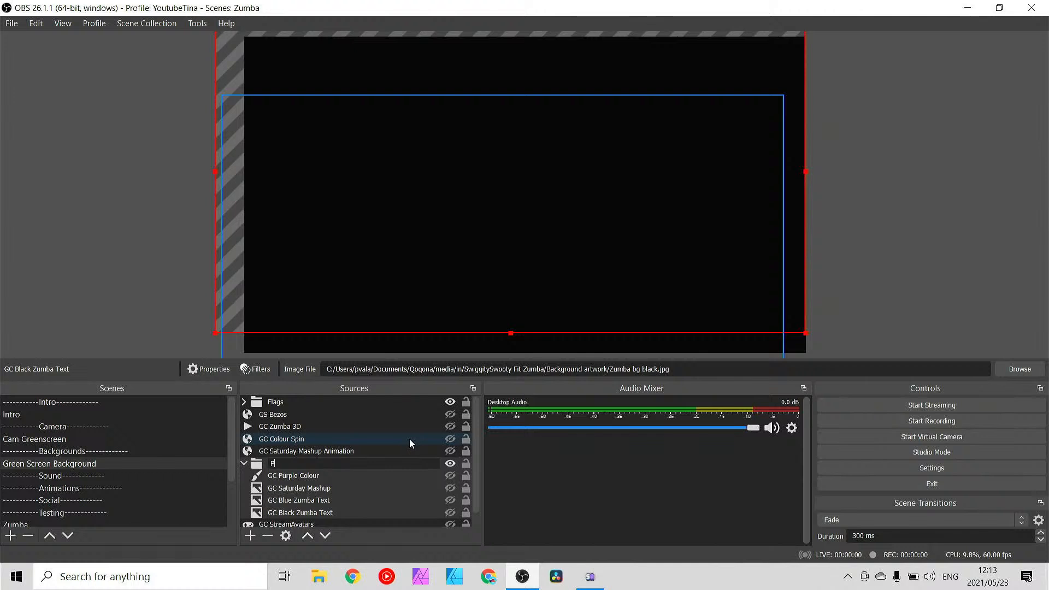
key("BackSpace")
type("Non Animated")
key("Return")
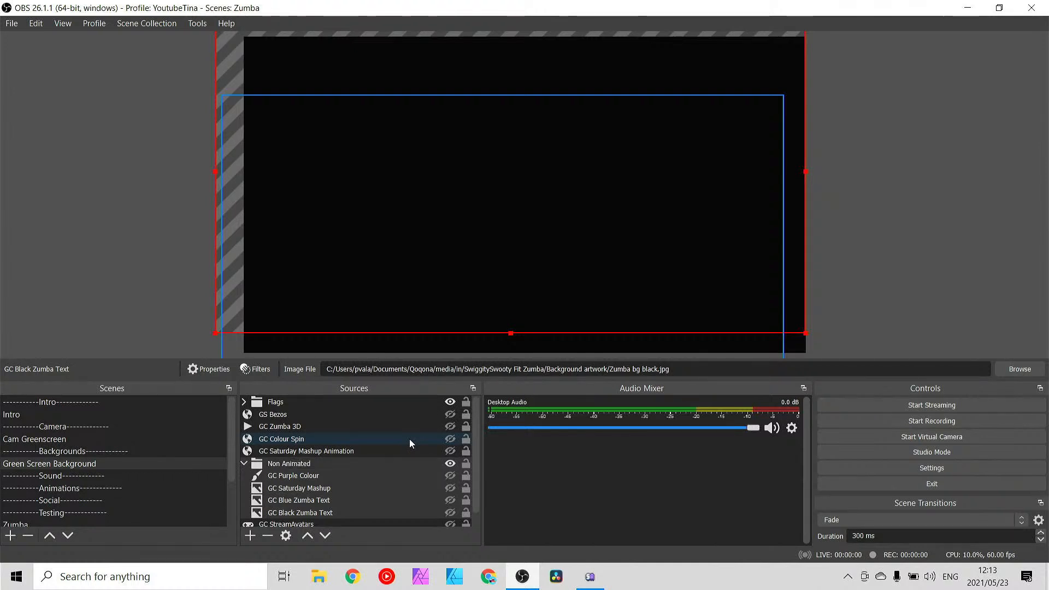
left_click(245, 464)
- Group the four sources from GS Bezos through GC Saturday Mashup Animation as Animated and collapse the group
left_click(268, 453)
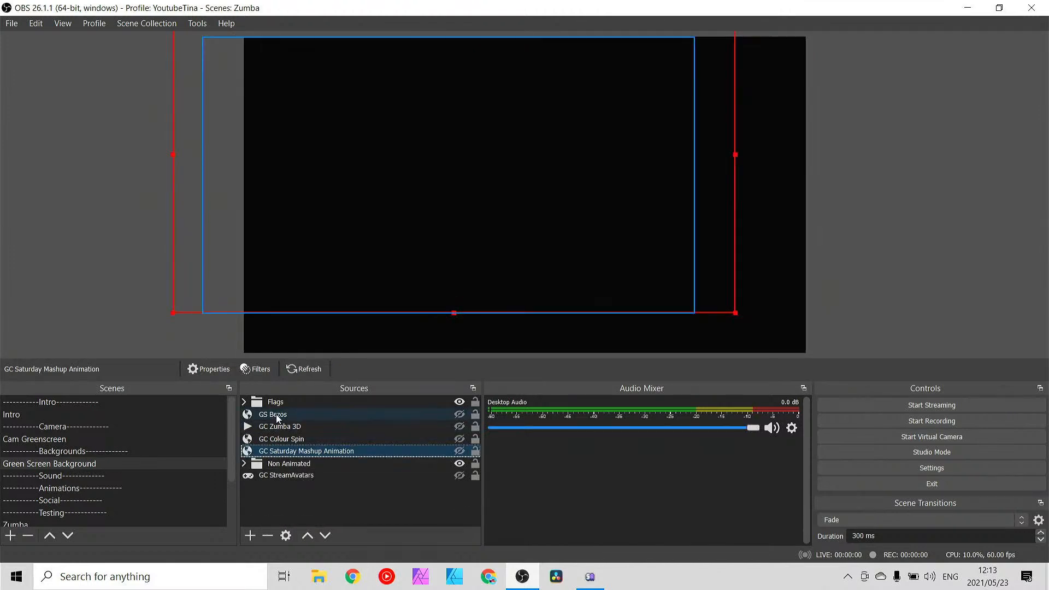
left_click(276, 414, "shift")
right_click(274, 415)
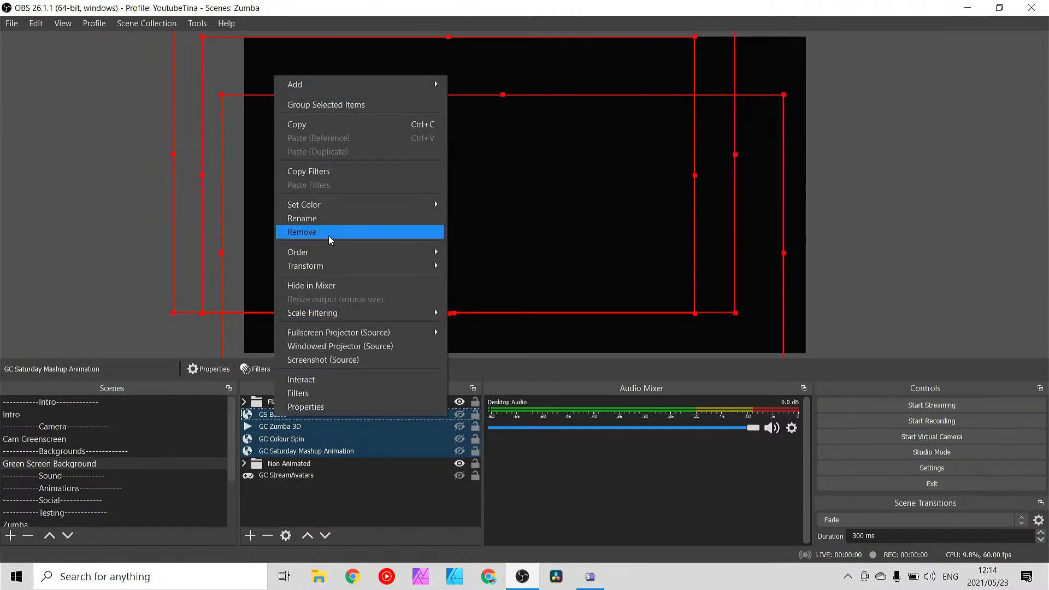
left_click(322, 105)
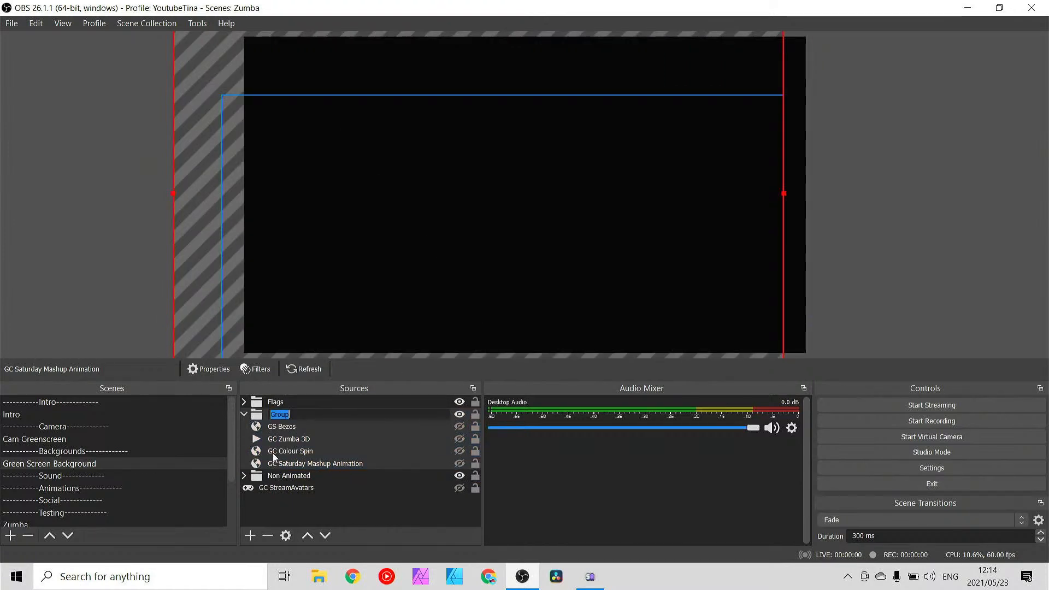
type("Animated")
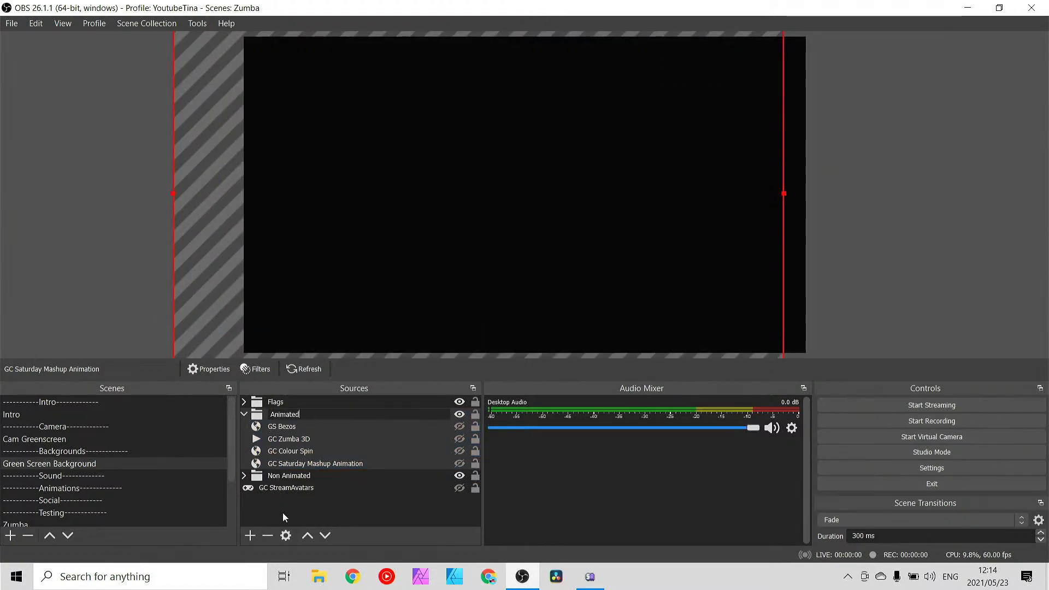
left_click(296, 510)
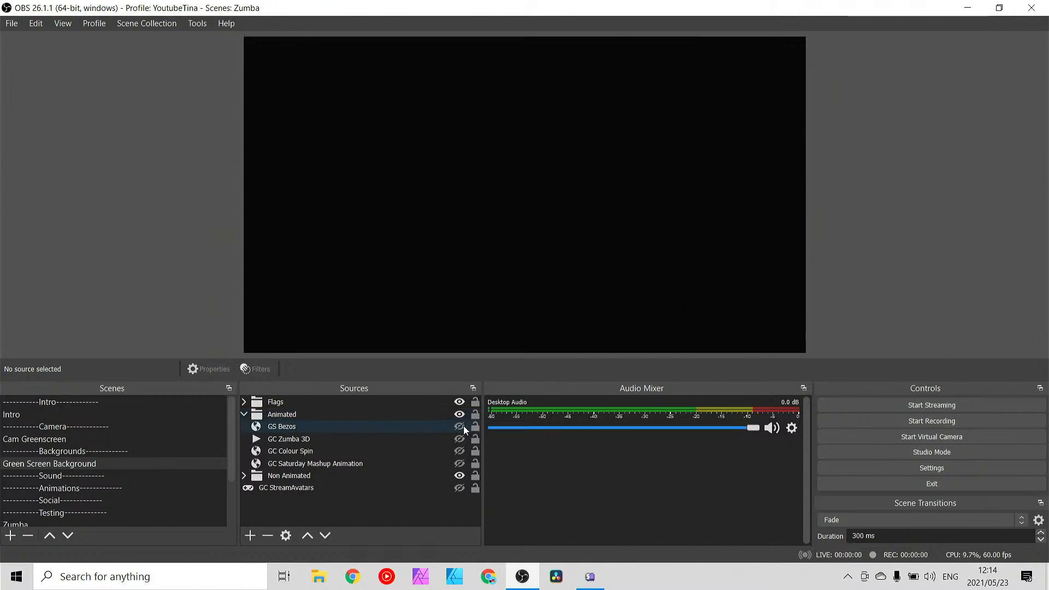
left_click(244, 418)
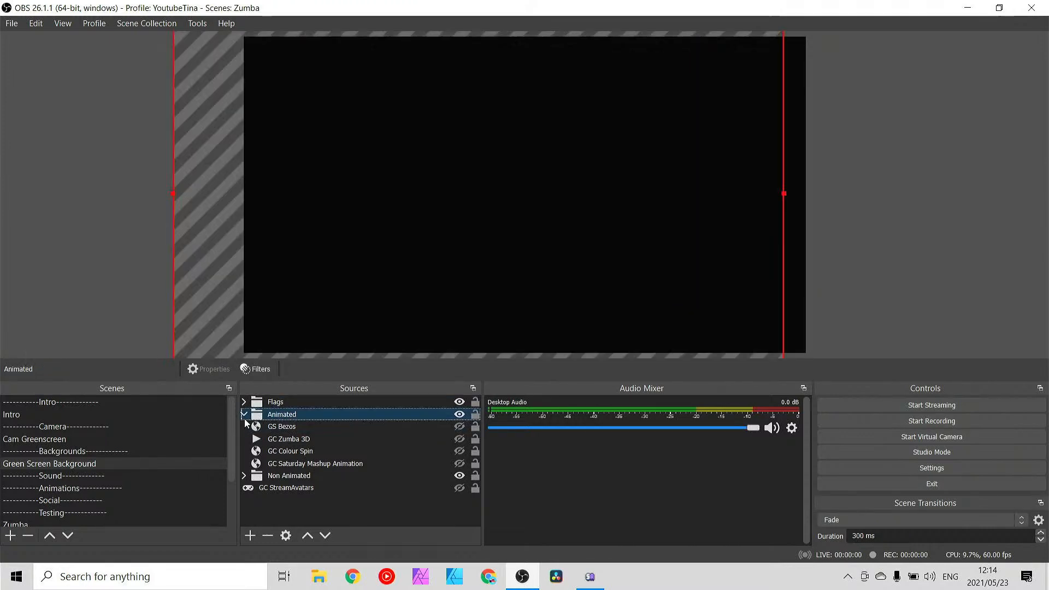
left_click(245, 416)
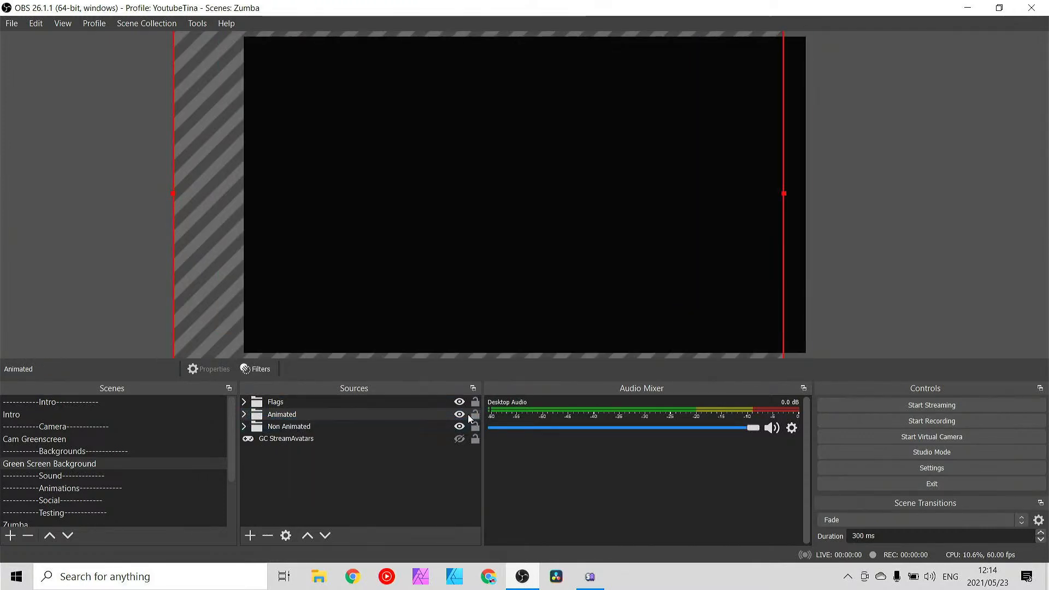
- Expand the Flags group, briefly toggle the visibility of GC Zumba Flag to check it, and collapse the group again
left_click(244, 402)
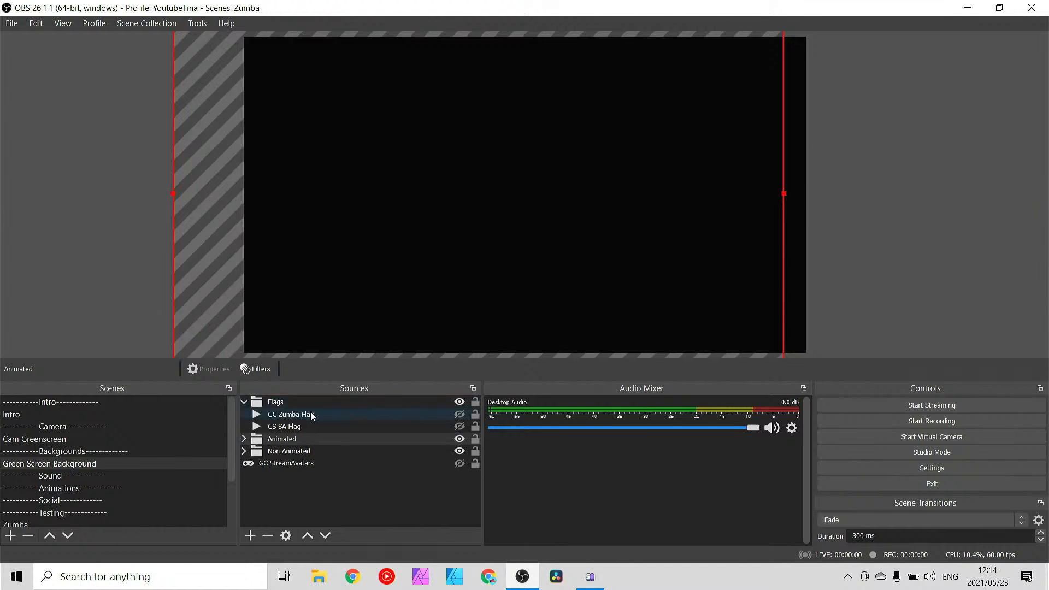
left_click(459, 414)
left_click(458, 415)
left_click(459, 414)
left_click(459, 414)
left_click(246, 403)
left_click(244, 402)
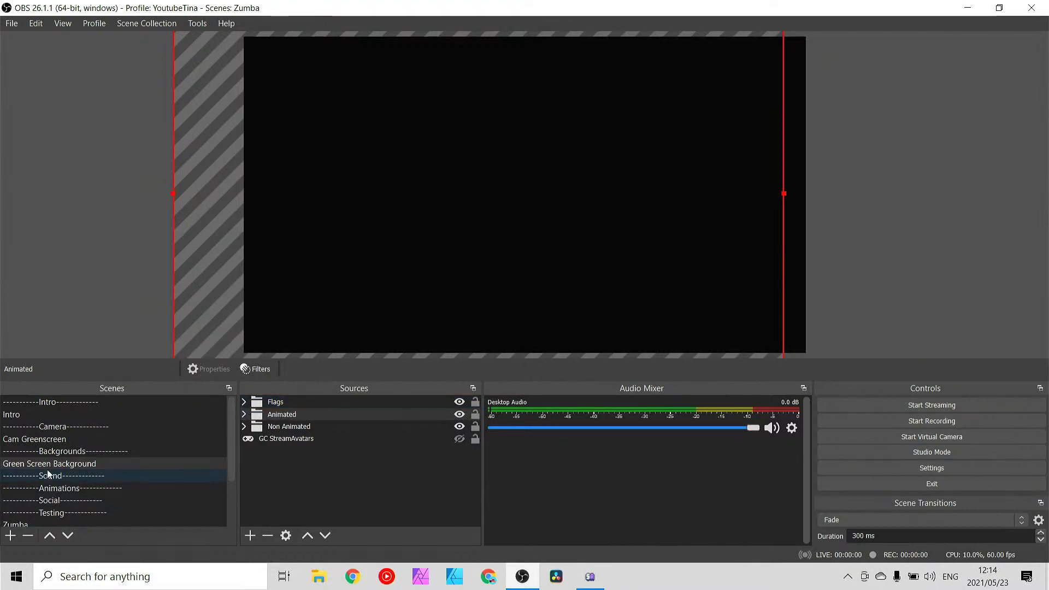
- Add a new scene named Sound
scroll(48, 471, "down", 2)
scroll(47, 476, "up", 2)
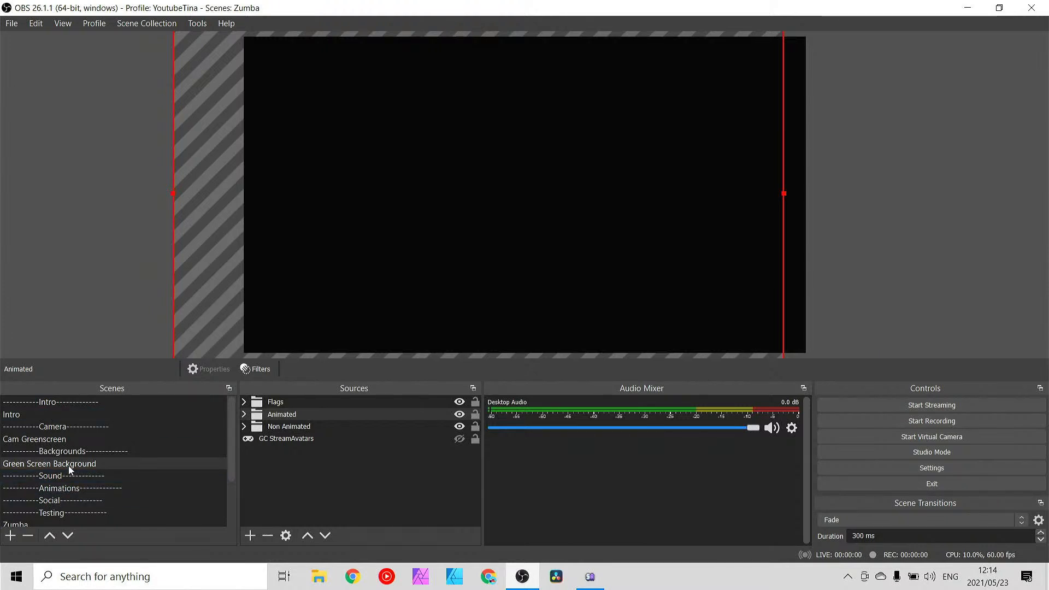
scroll(70, 470, "down", 2)
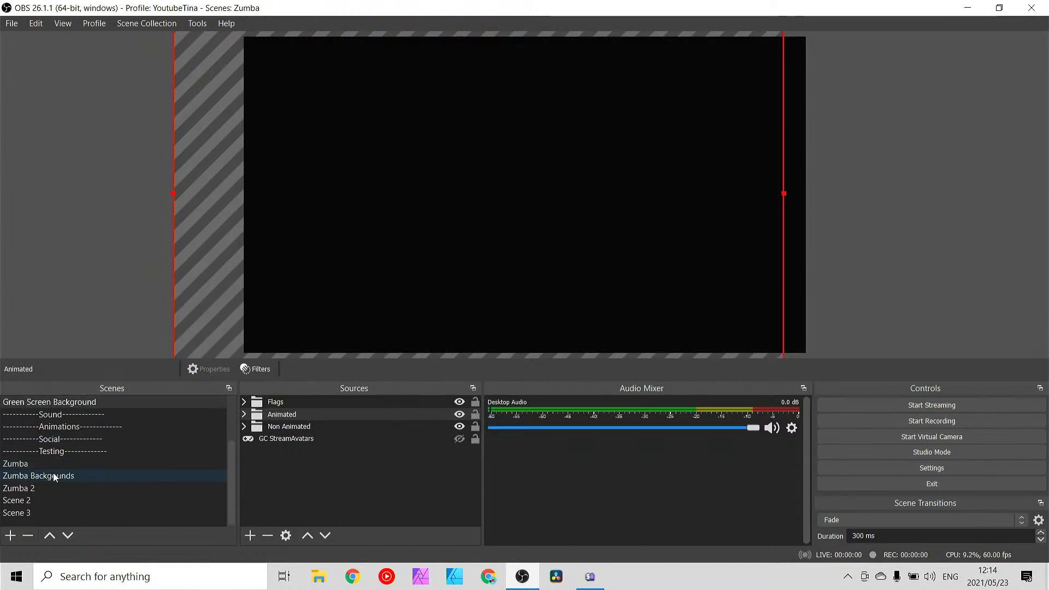
scroll(57, 470, "up", 1)
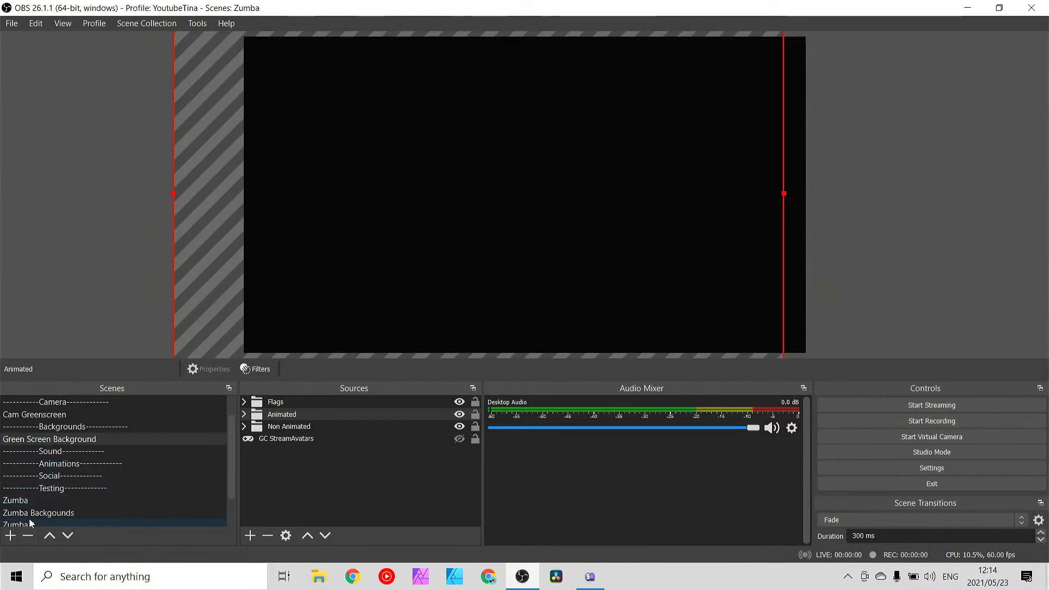
left_click(11, 535)
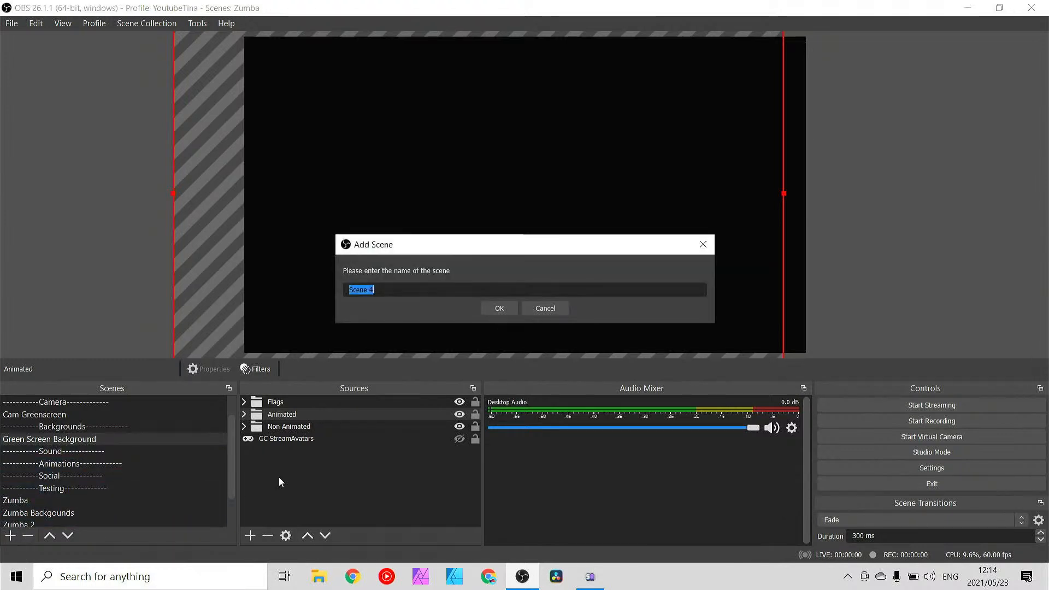
type("Sound")
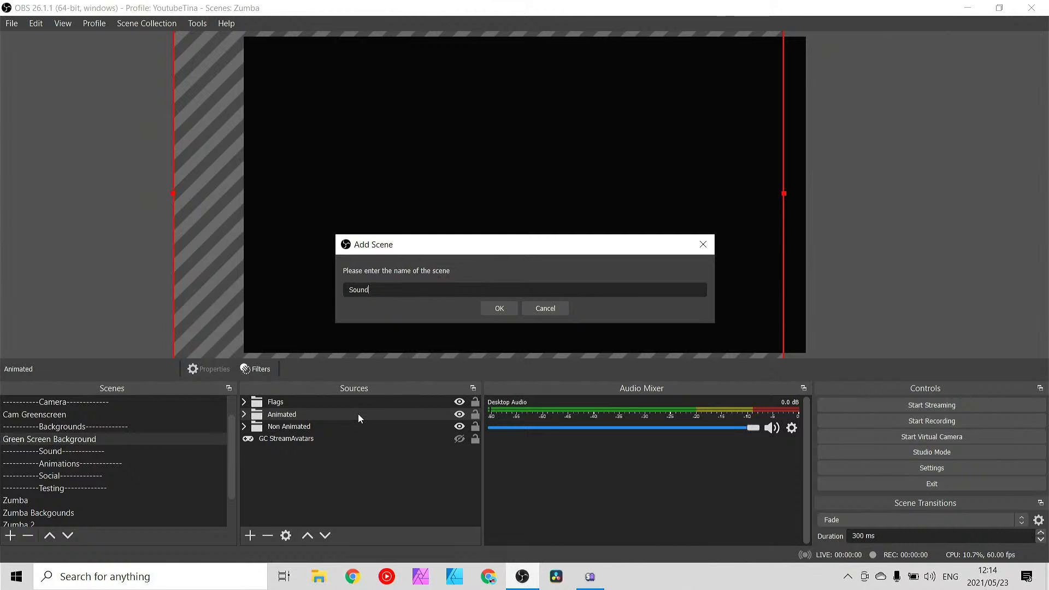
key("Return")
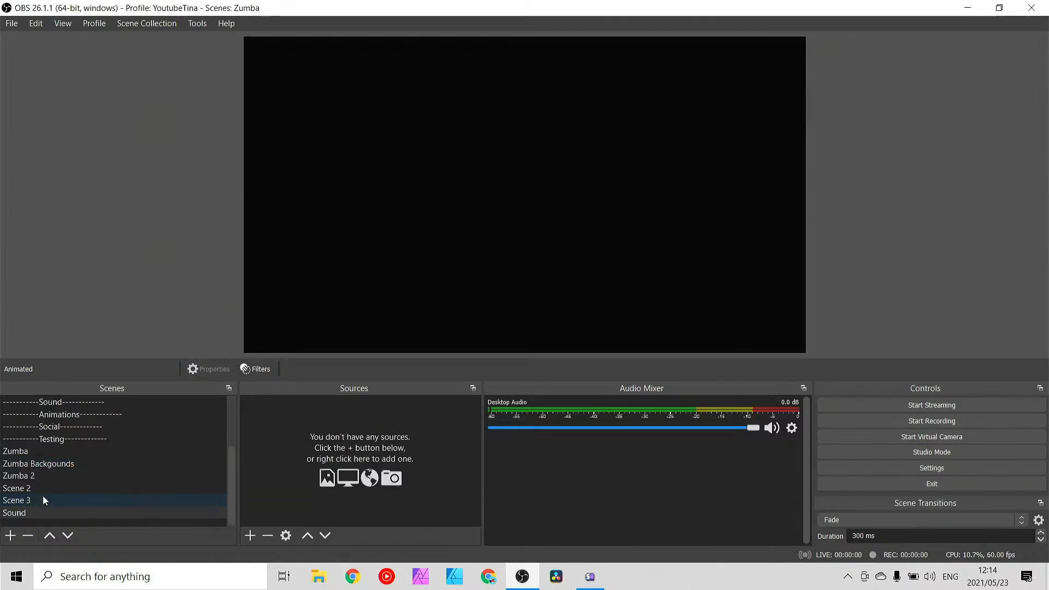
- Move the Sound scene up the scene list to directly below the Sound divider
left_click(50, 535)
left_click(50, 536)
left_click(49, 535)
left_click(51, 535)
left_click(50, 535)
left_click(51, 535)
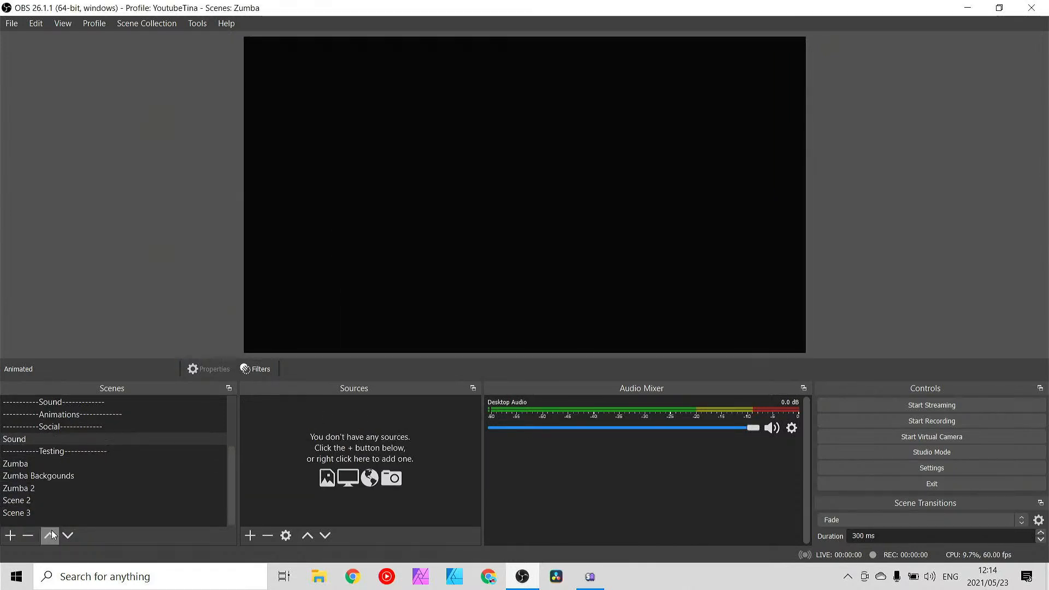
left_click(51, 535)
left_click(50, 535)
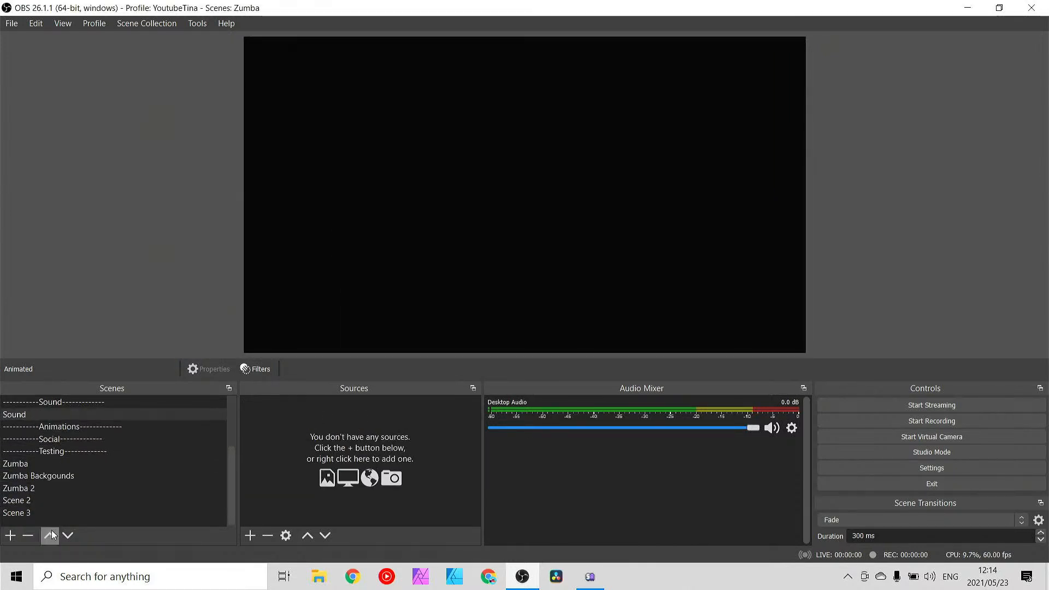
- Add the existing LogiSound audio input capture as a visible source in the Sound scene
left_click(249, 536)
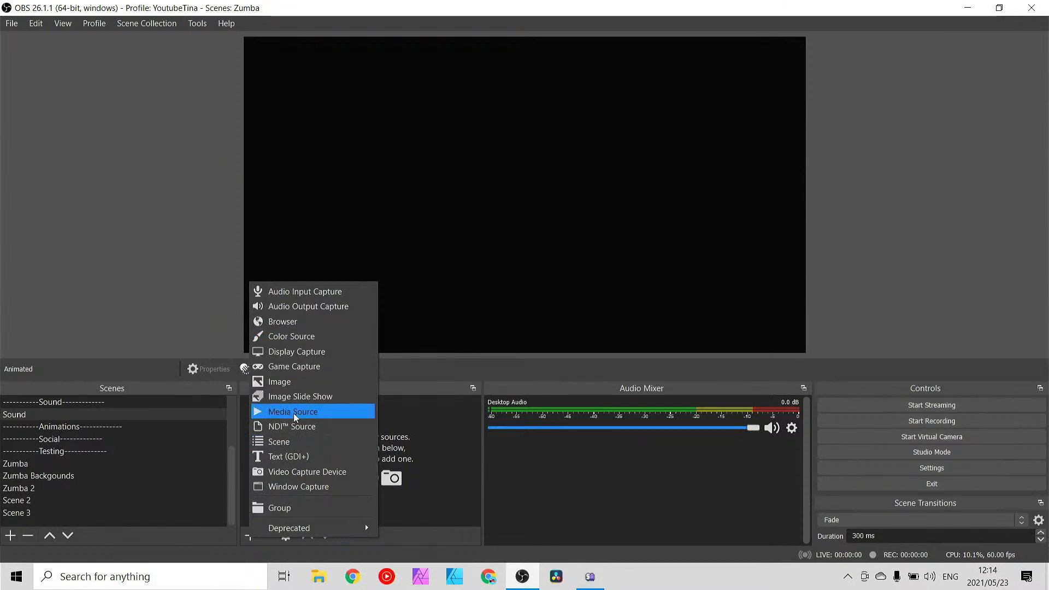
left_click(314, 297)
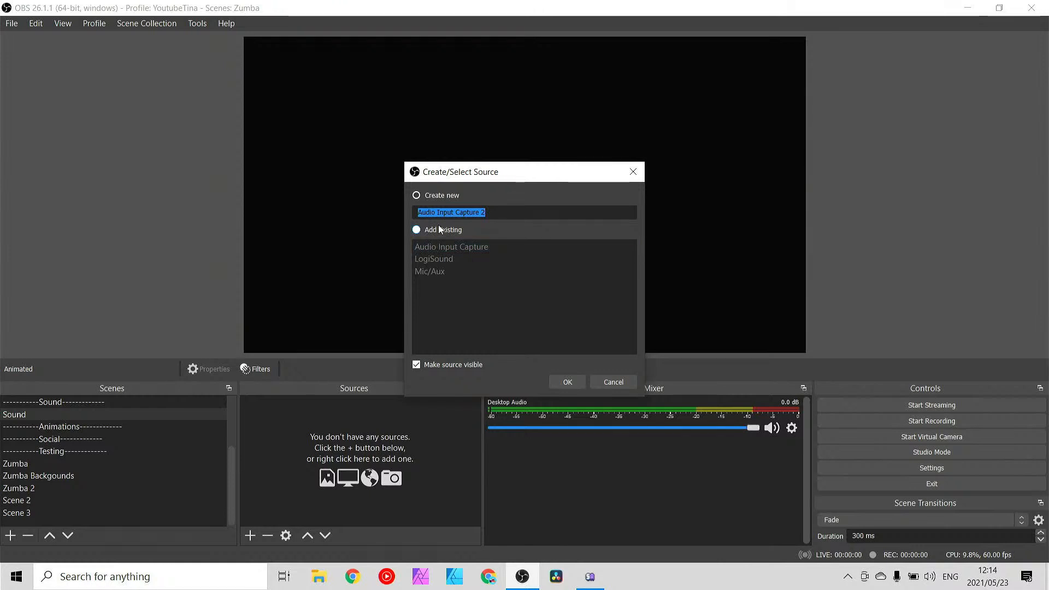
left_click(439, 229)
left_click(435, 260)
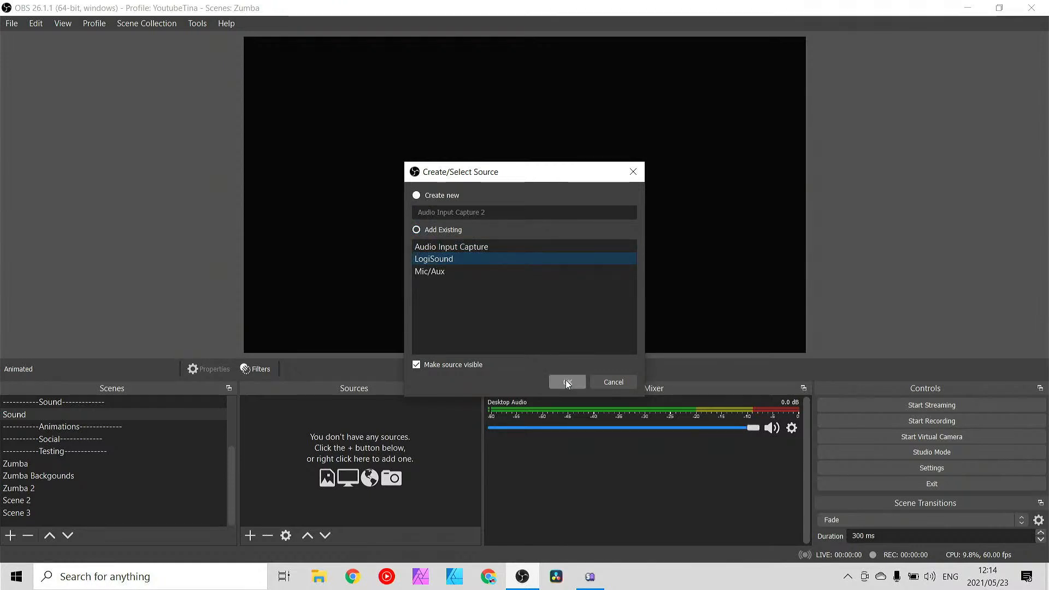
left_click(567, 382)
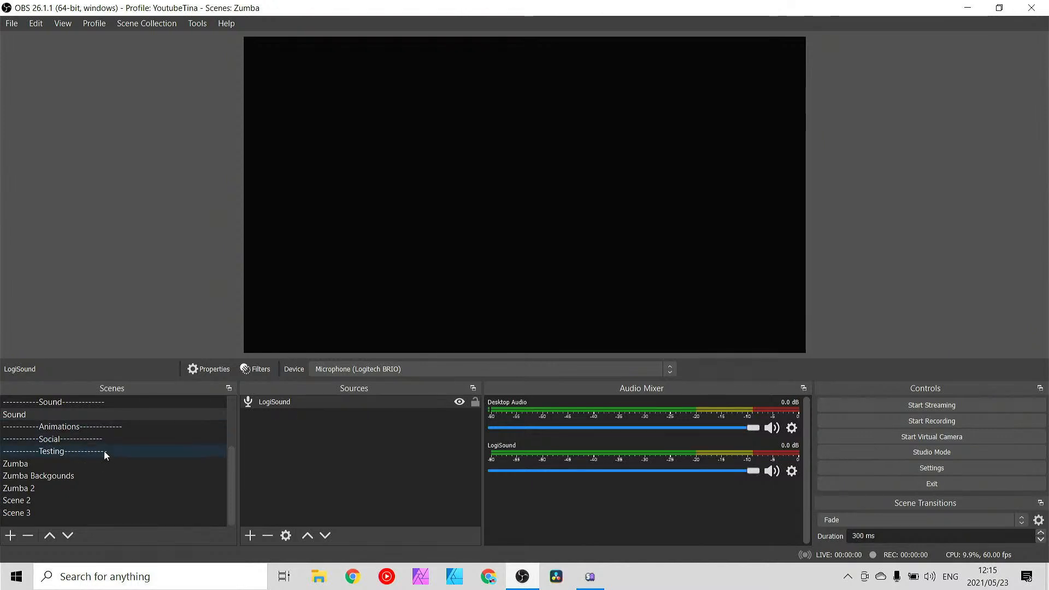
- Check the sources of the Intro and Cam Greenscreen scenes and return to the Sound scene
scroll(104, 451, "up", 2)
left_click(34, 414)
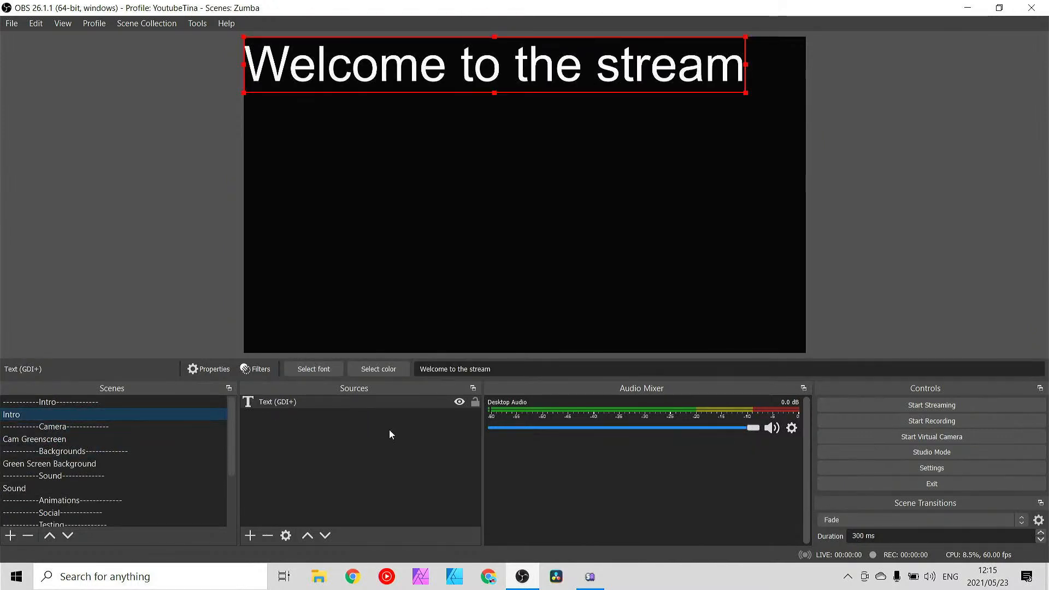
left_click(82, 439)
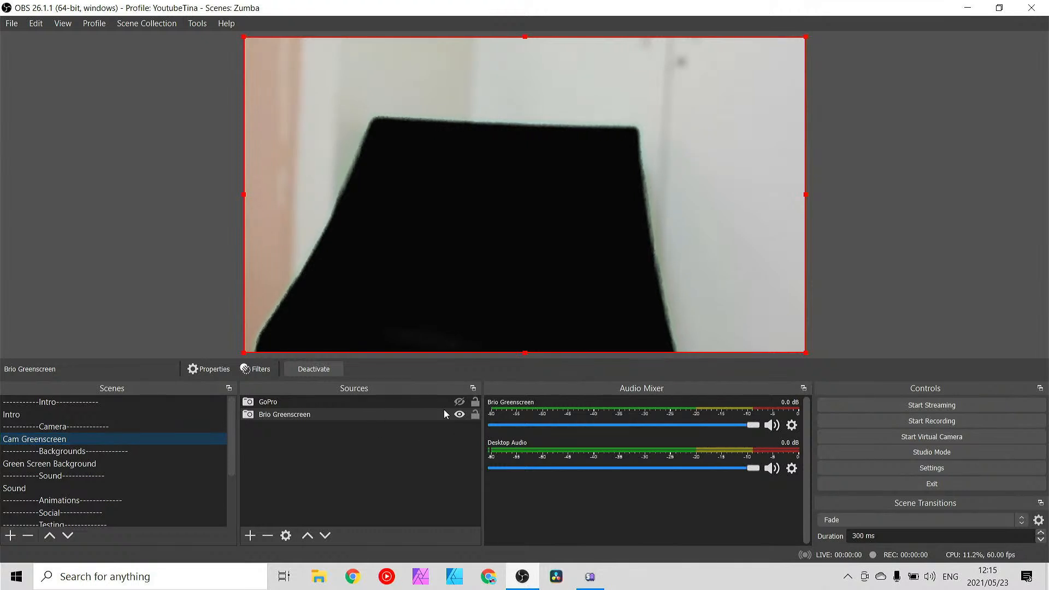
scroll(130, 458, "down", 2)
left_click(126, 465)
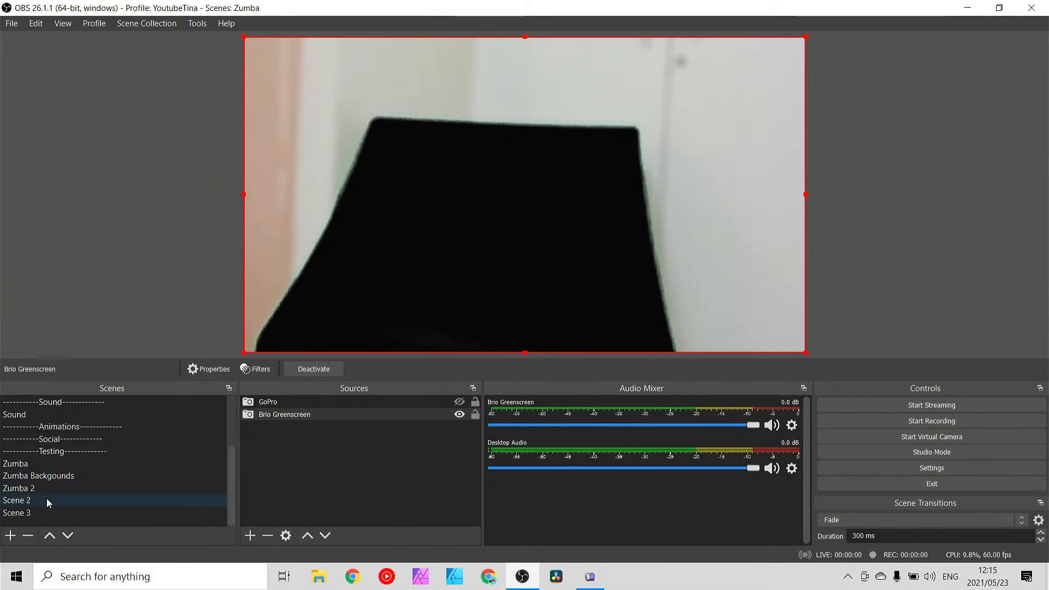
left_click(54, 414)
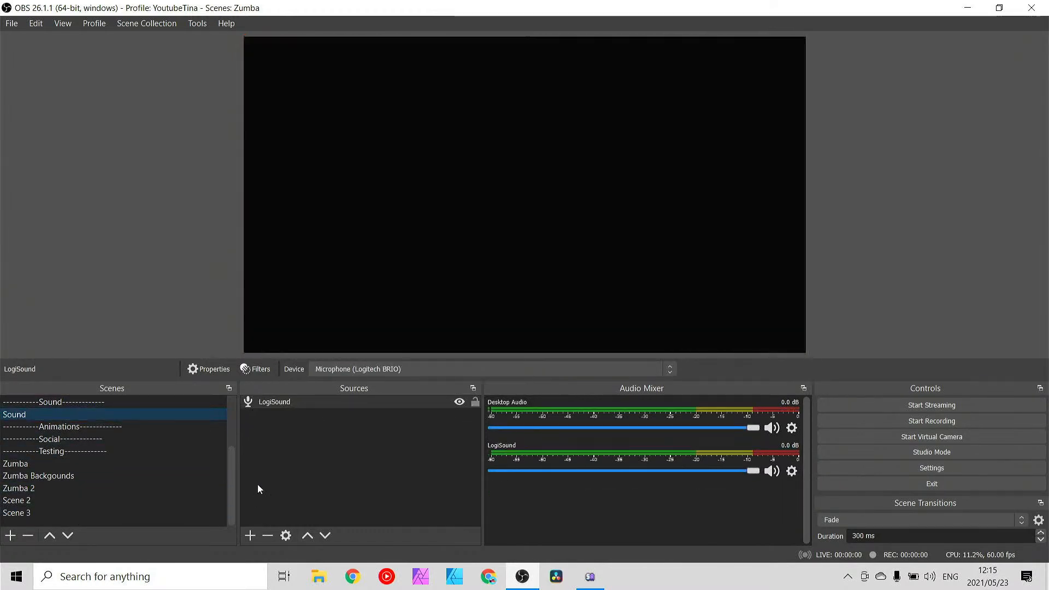
left_click(251, 536)
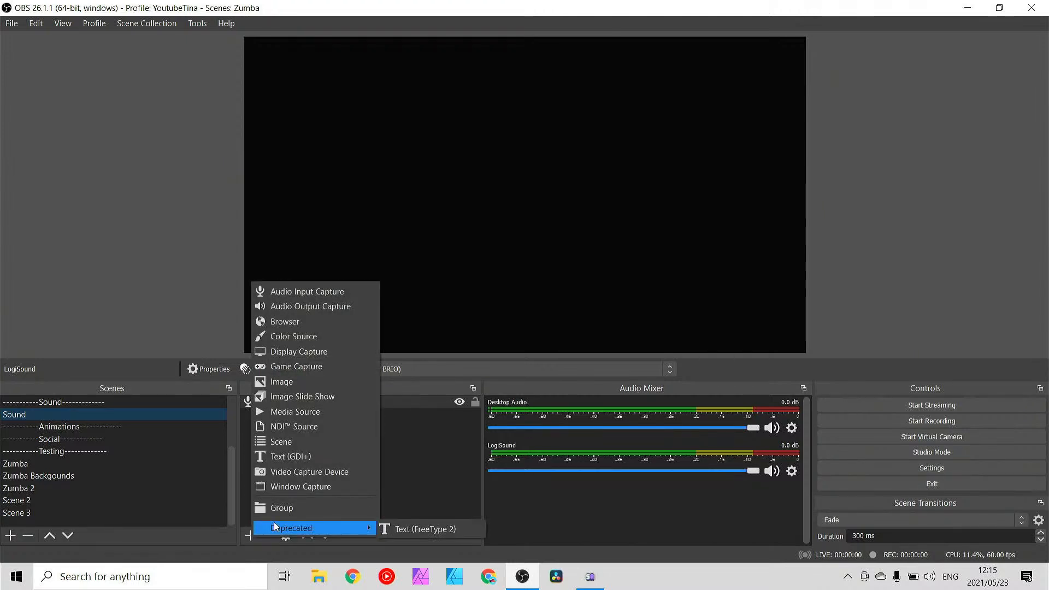
left_click(321, 292)
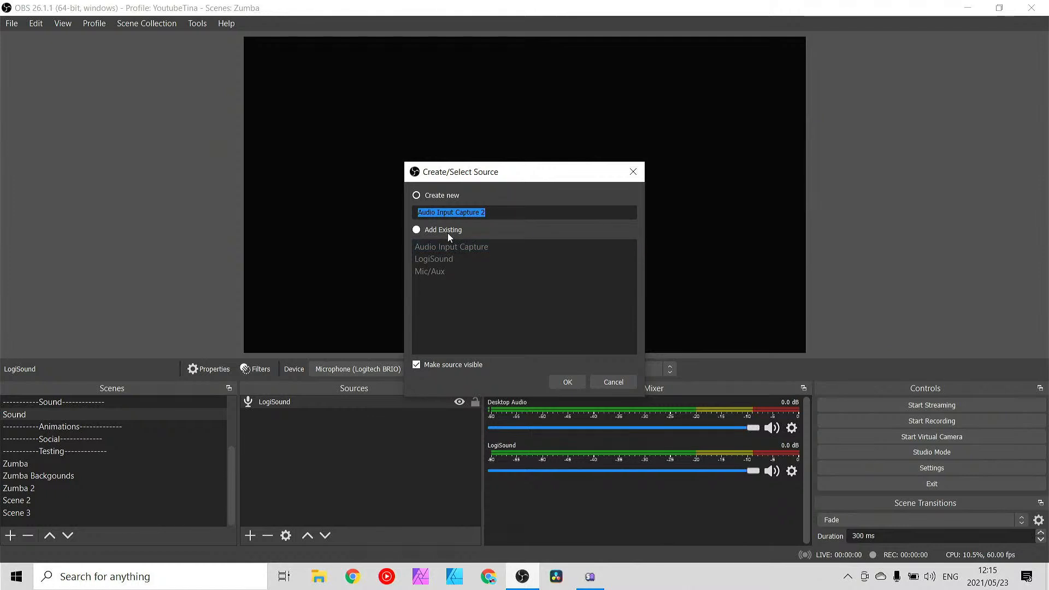
left_click(601, 382)
- Add the existing Desktop Audio output capture as a visible source in the Sound scene
left_click(249, 535)
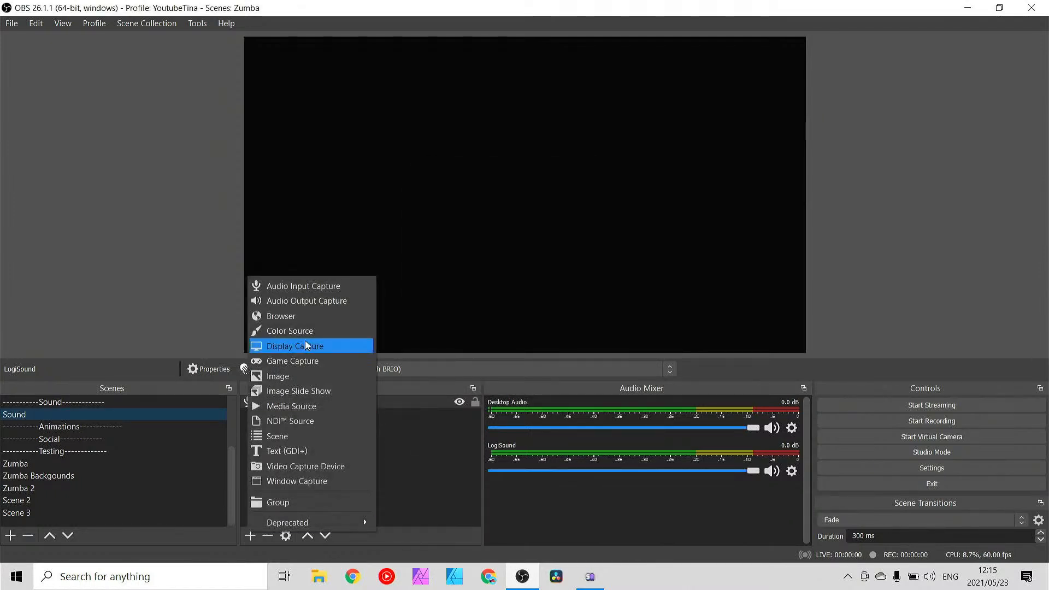
left_click(330, 302)
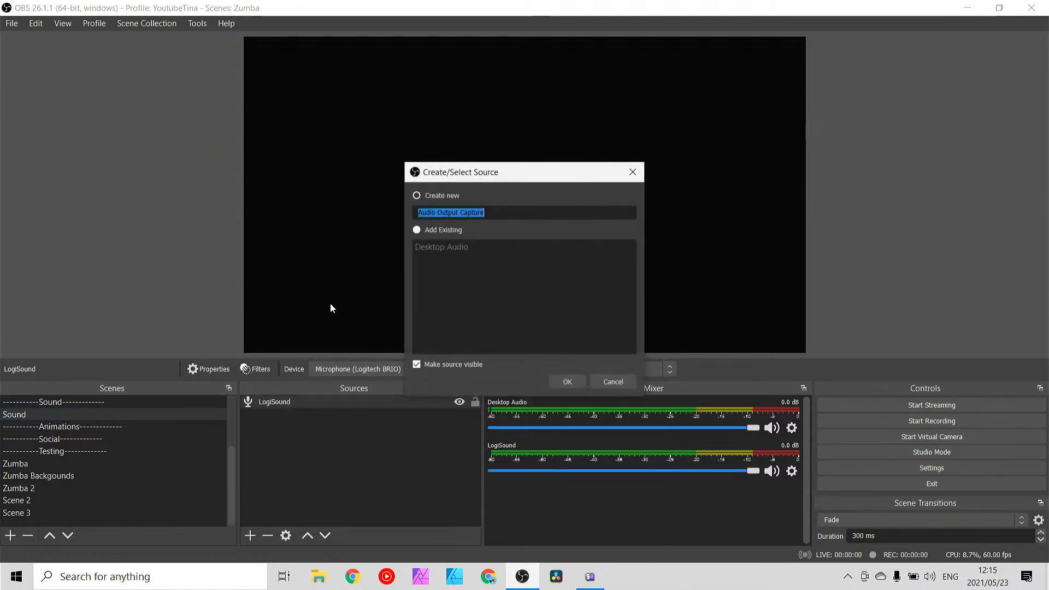
left_click(445, 231)
left_click(452, 247)
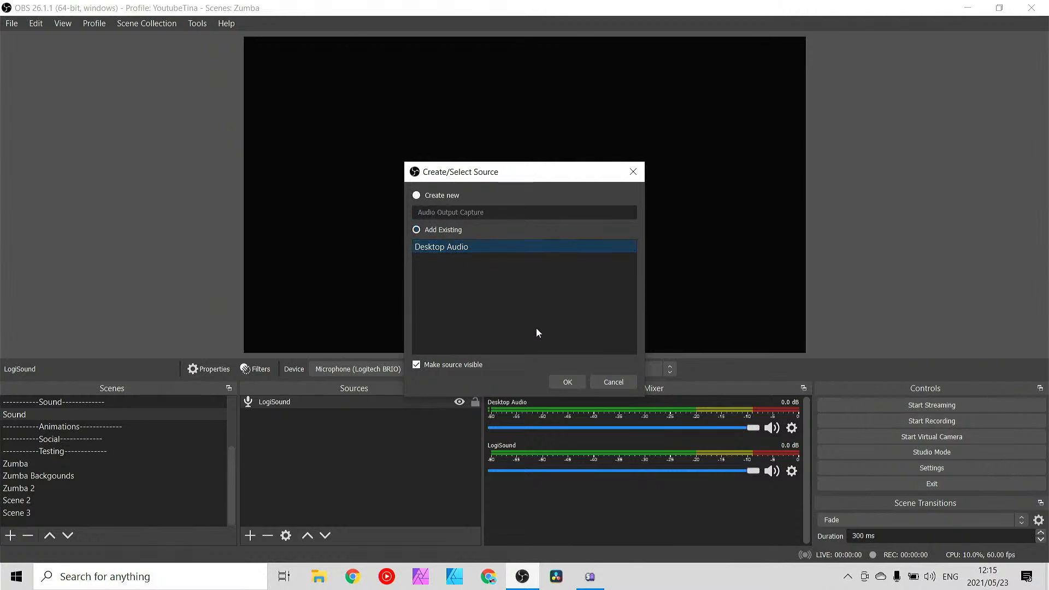
left_click(570, 377)
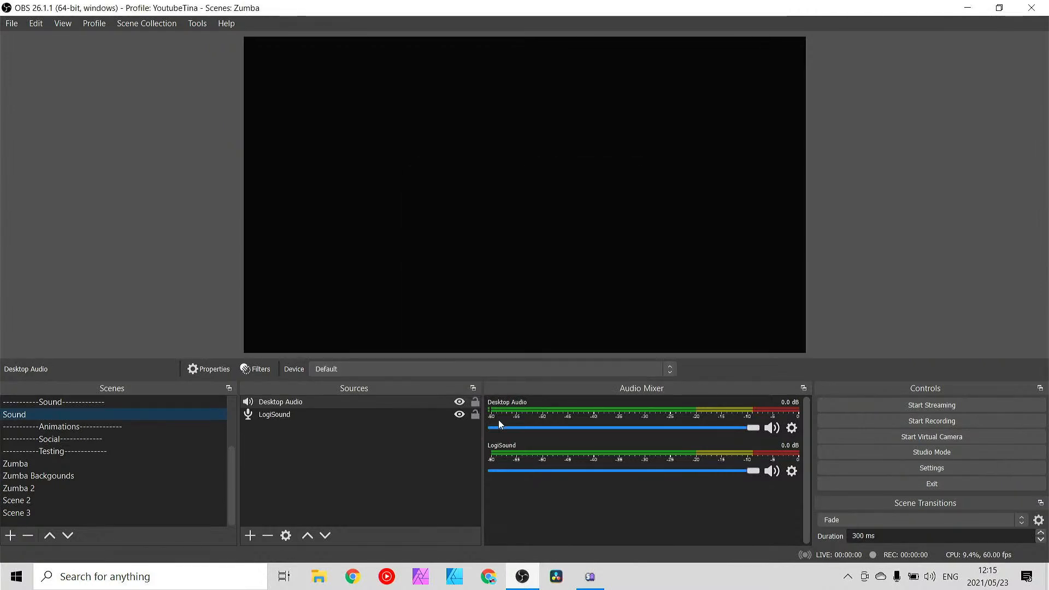
- Switch to YouTube Music, play the first song of StreamBeats Full PlayList, and minimize it to check the Desktop Audio level in OBS
left_click(388, 574)
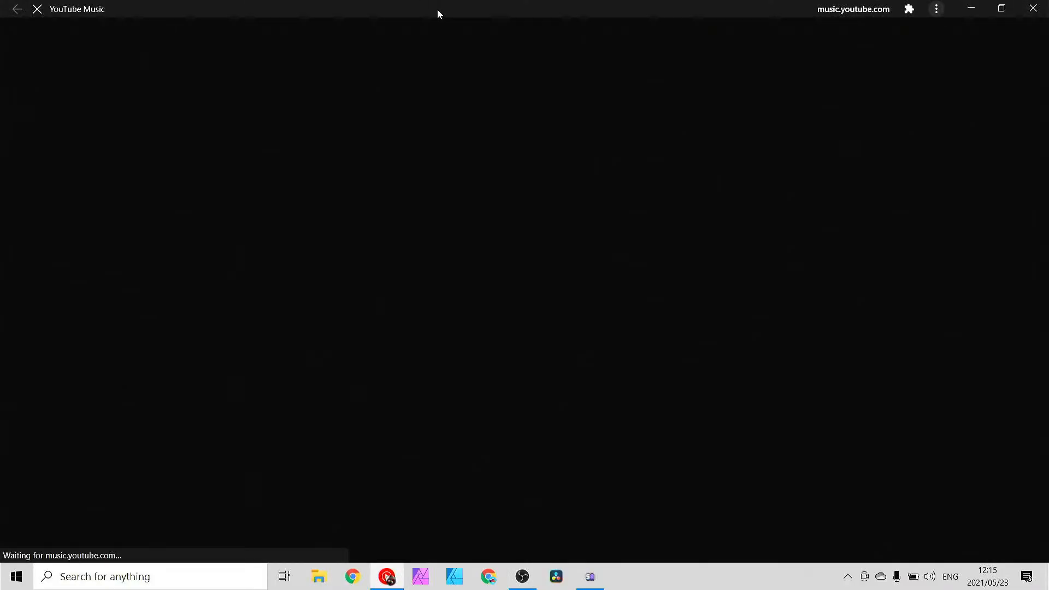
double_click(437, 14)
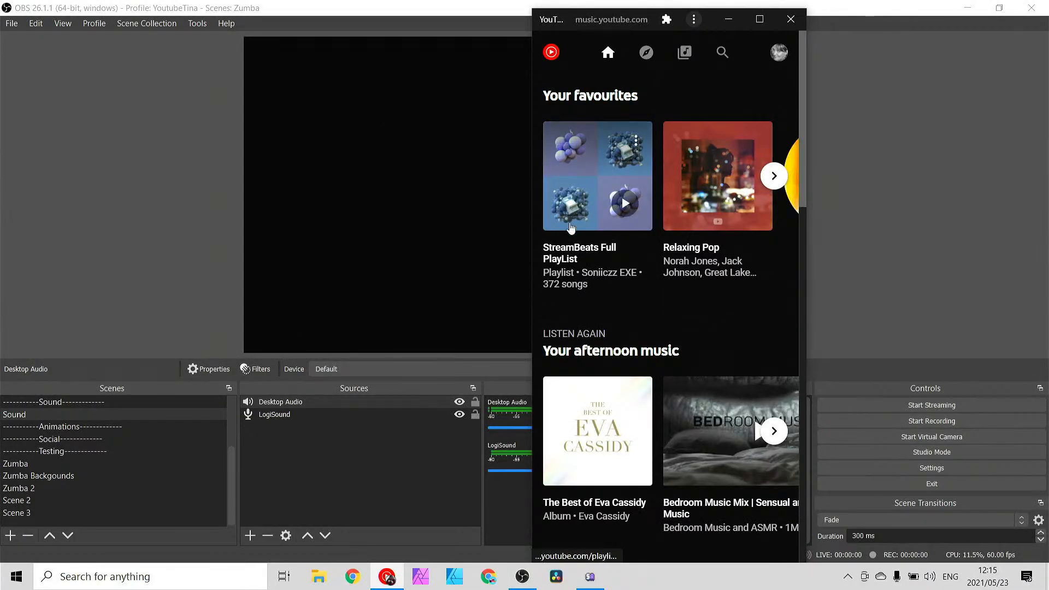
left_click(586, 254)
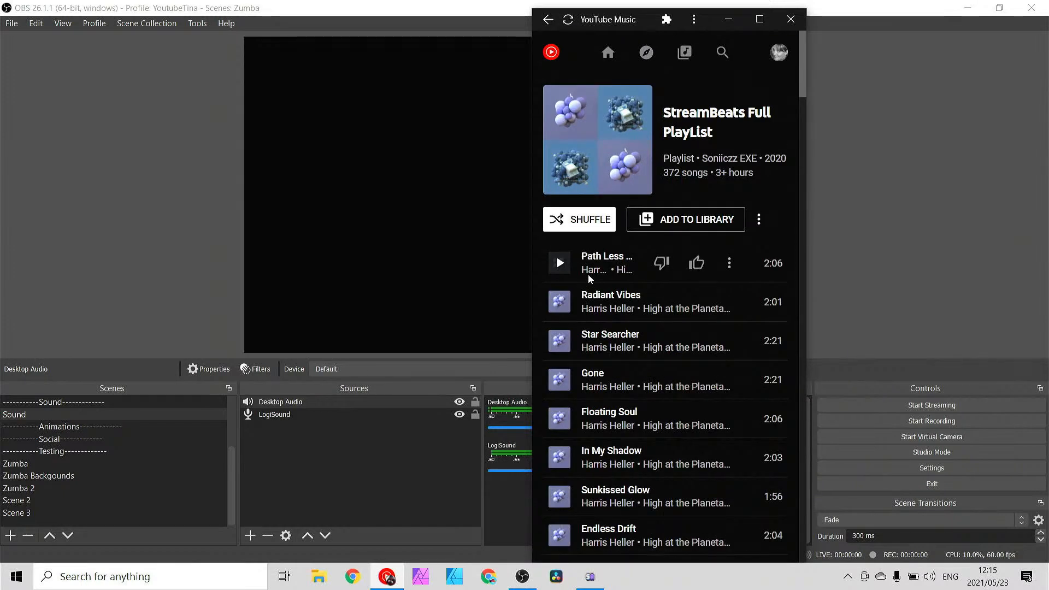
left_click(568, 265)
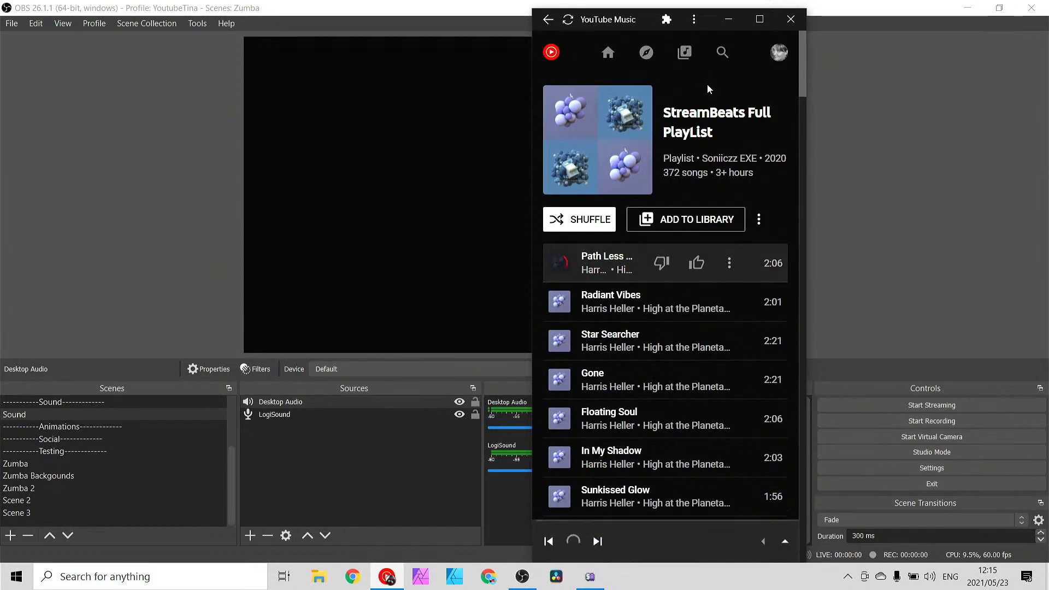
left_click(729, 21)
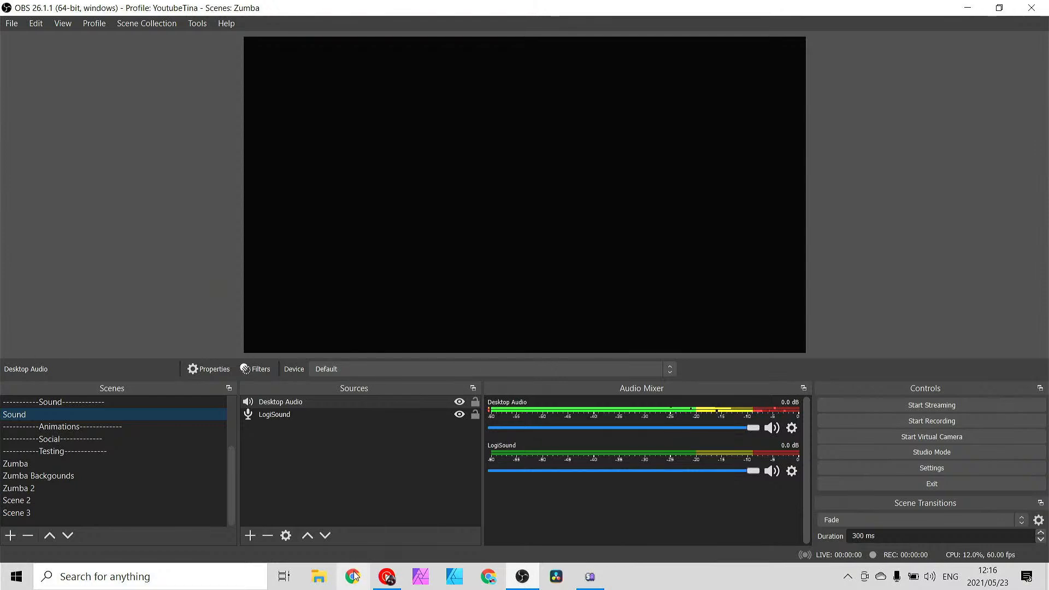
- Bring YouTube Music back up and close it to end the audio test
left_click(386, 576)
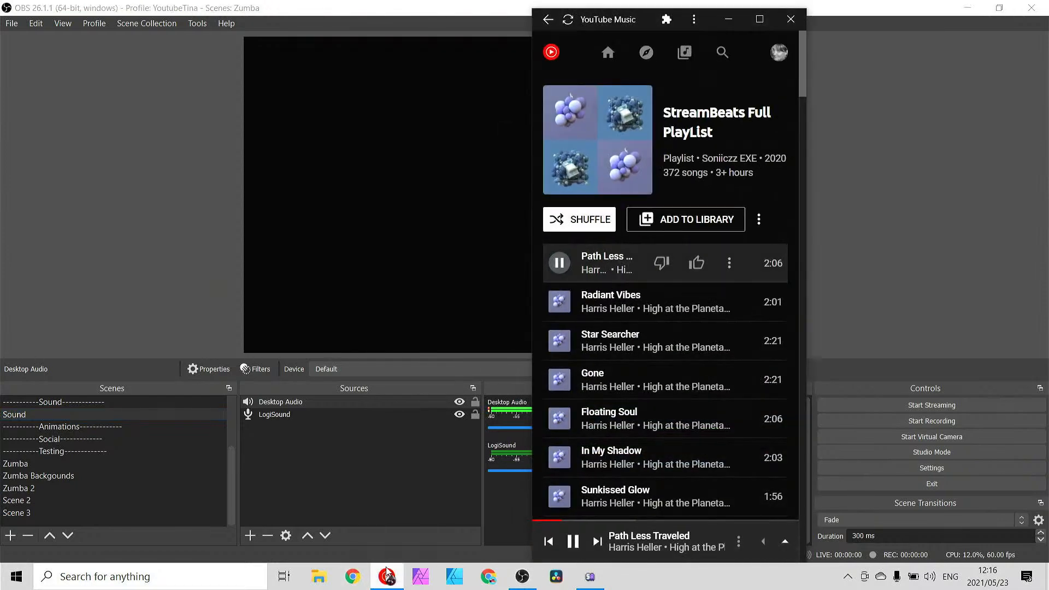
left_click(795, 24)
left_click(743, 106)
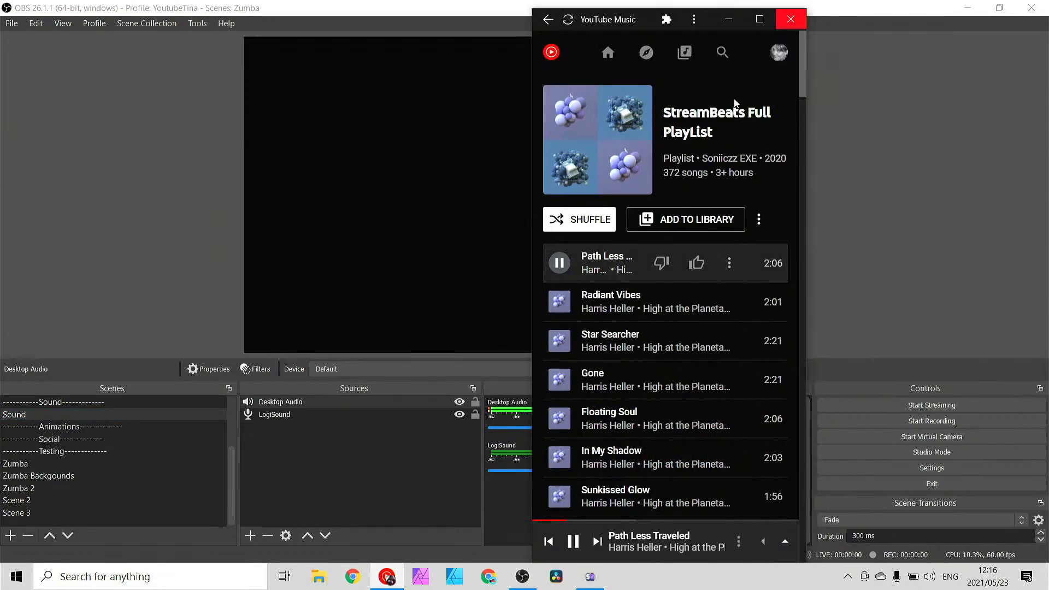
- Add a new scene named Main
left_click(9, 536)
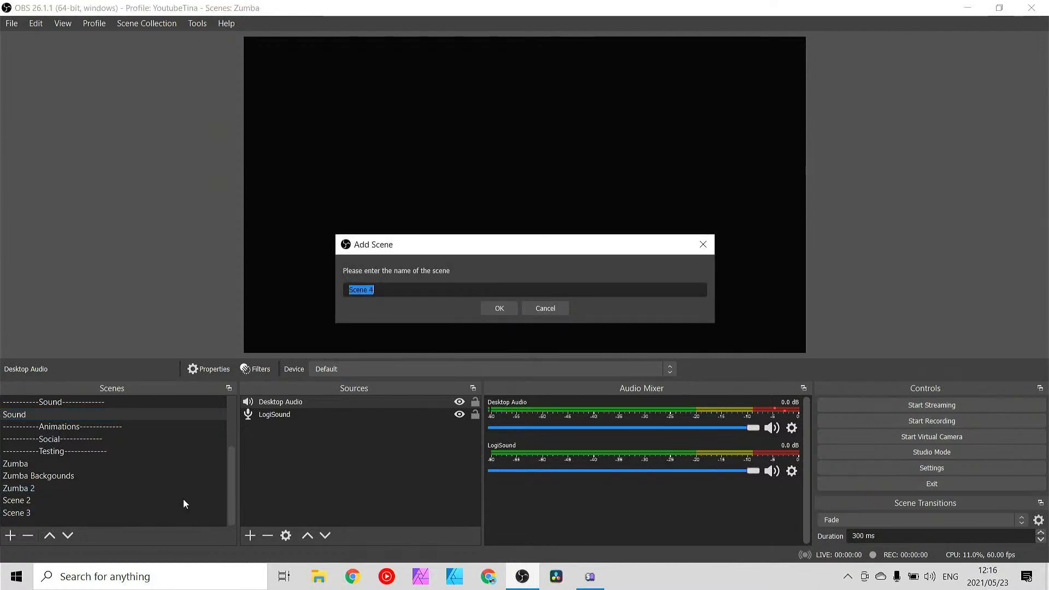
type("Main")
key("Return")
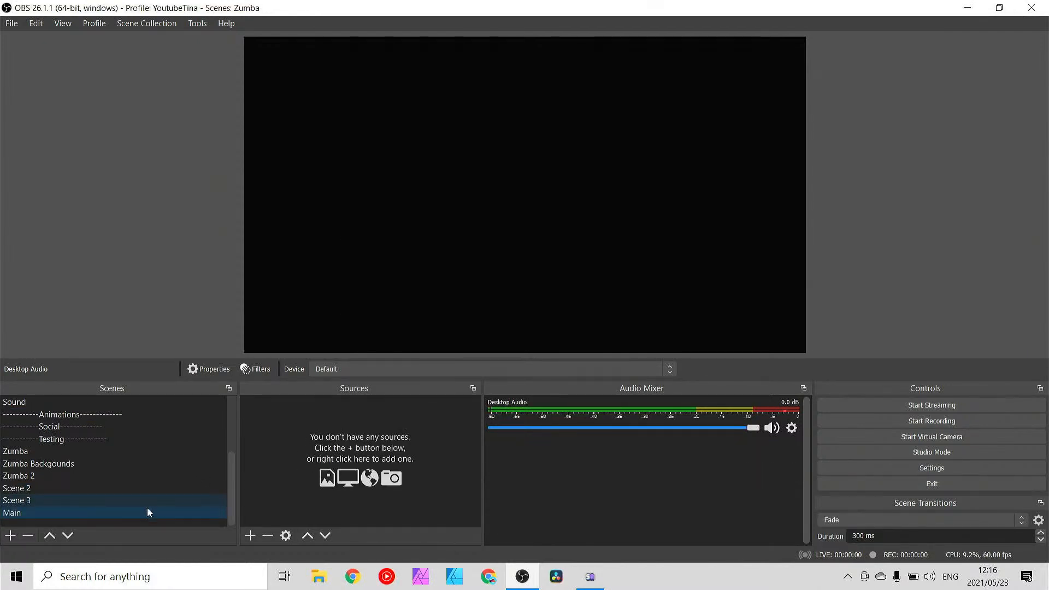
- Move the Main scene up to the very beginning of the scene list, above the Intro divider
left_click(53, 539)
left_click(52, 540)
left_click(53, 540)
left_click(52, 539)
left_click(53, 539)
left_click(53, 539)
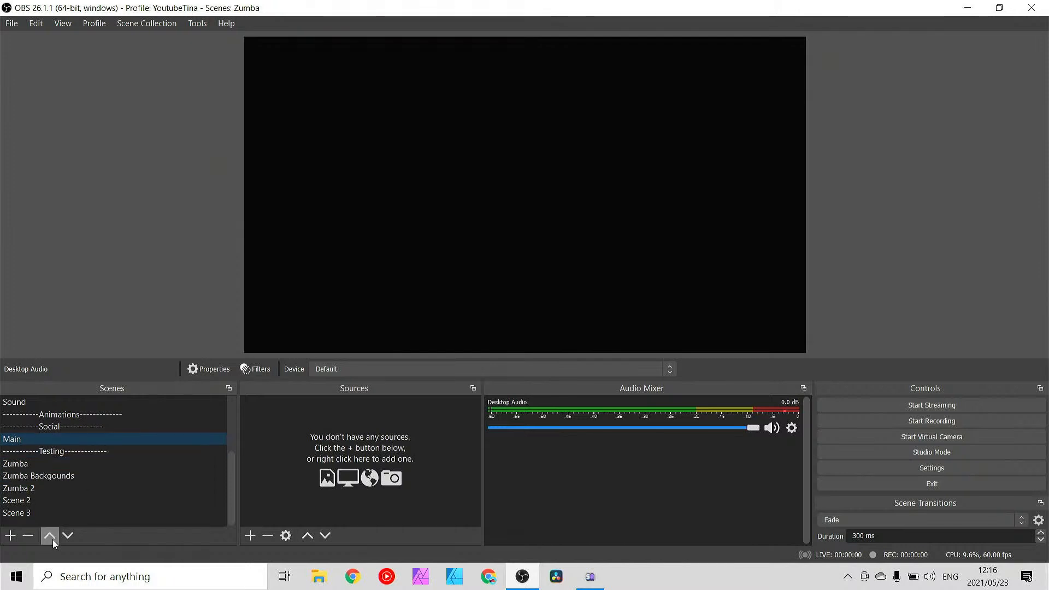
left_click(53, 539)
left_click(52, 539)
left_click(52, 540)
left_click(52, 539)
left_click(53, 539)
left_click(52, 540)
left_click(52, 539)
left_click(52, 539)
left_click(52, 539)
left_click(53, 539)
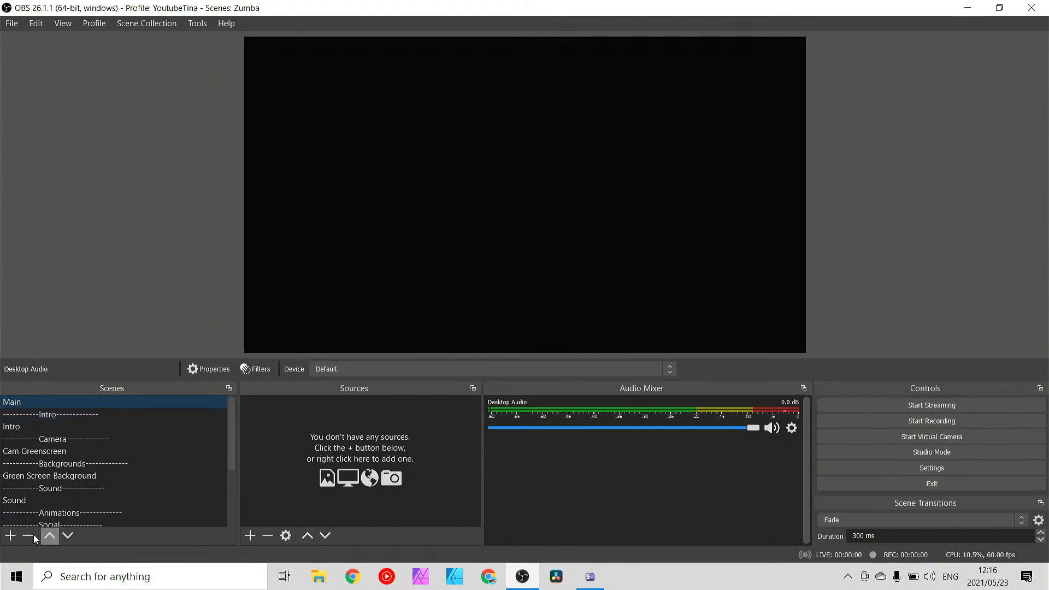
- Add a dashed divider scene labelled Main and position it directly below the Intro scene
left_click(11, 536)
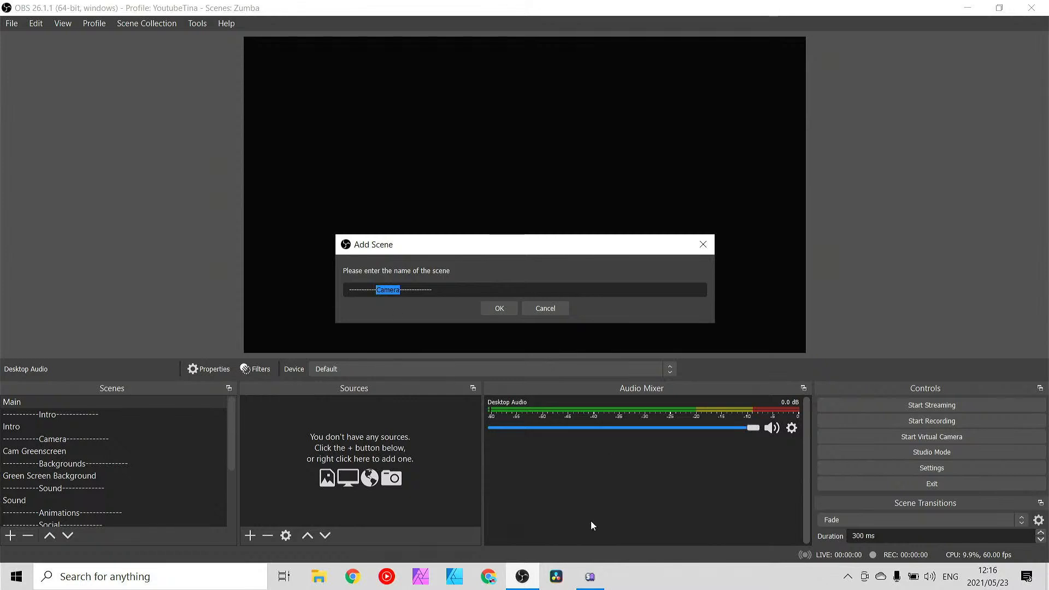
key("Return")
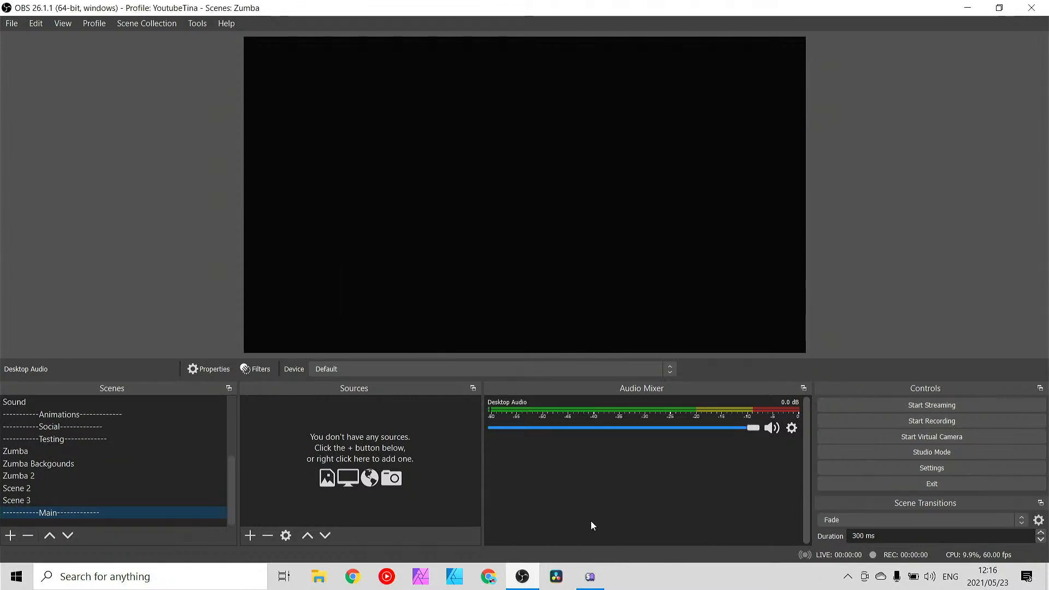
double_click(49, 536)
triple_click(49, 535)
triple_click(49, 535)
double_click(49, 535)
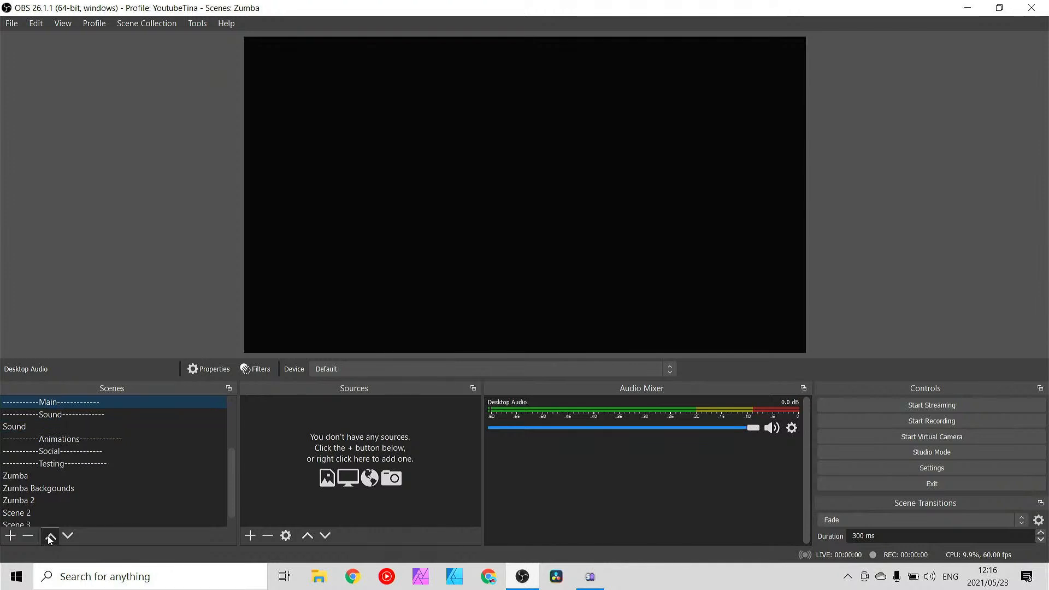
double_click(48, 536)
double_click(48, 536)
double_click(49, 535)
left_click(49, 535)
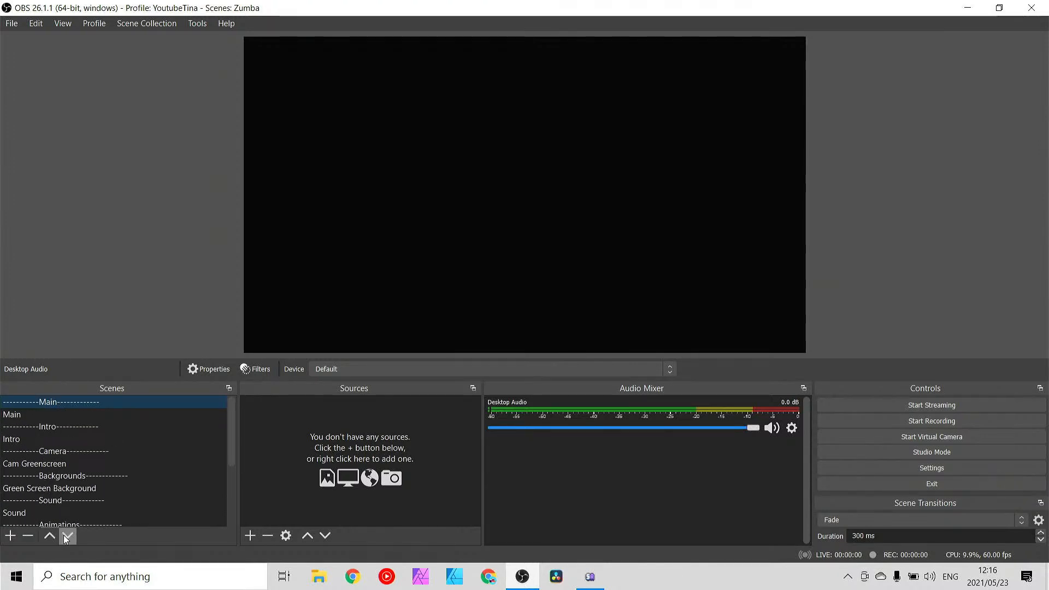
double_click(67, 539)
left_click(67, 539)
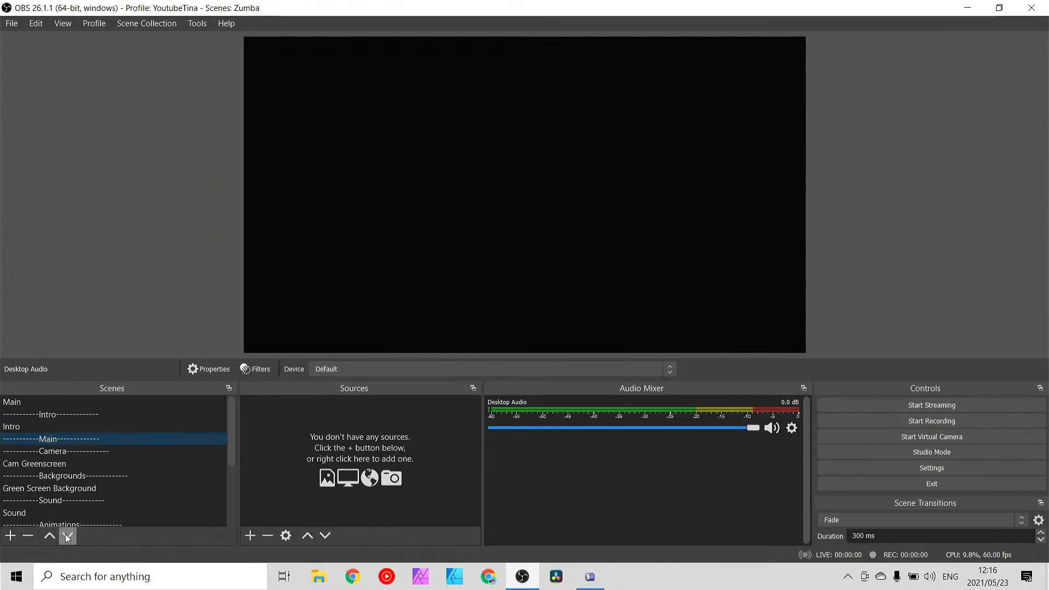
- Move the Main scene directly beneath the Main divider, ahead of the Camera divider
left_click_drag(12, 402, 29, 445)
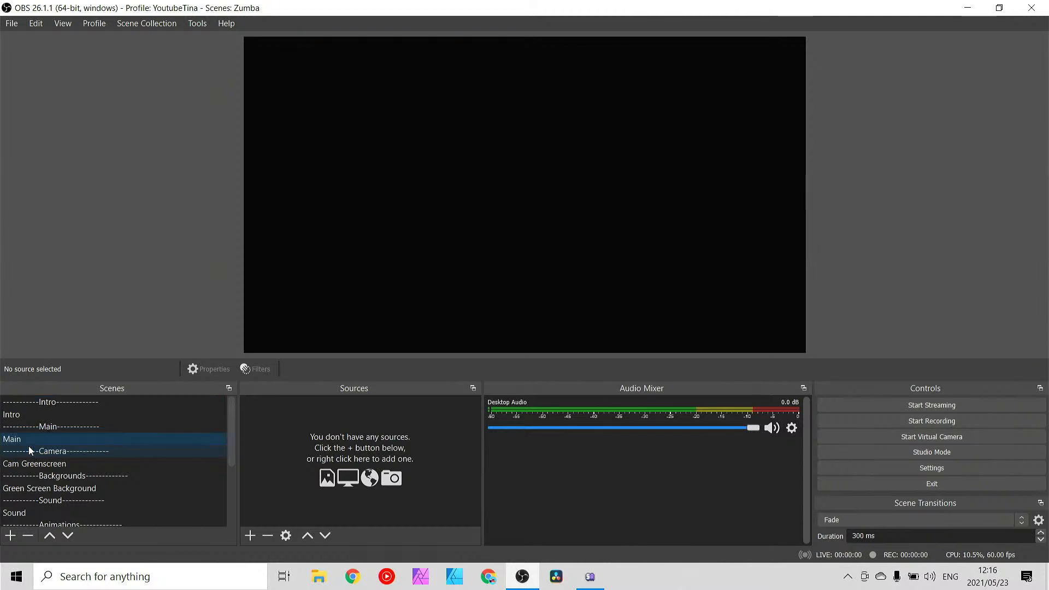
scroll(52, 483, "down", 1)
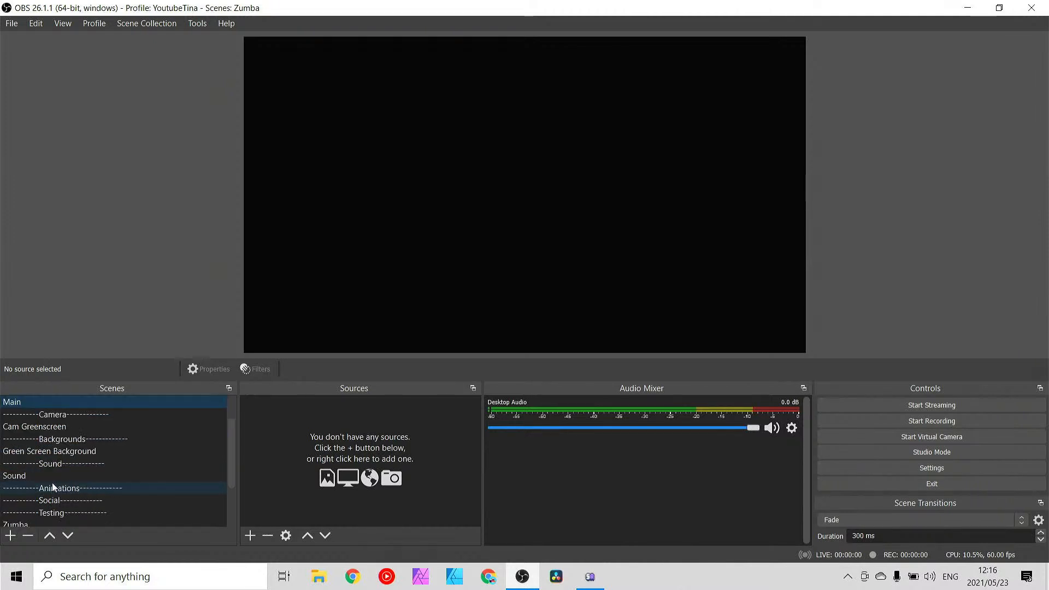
scroll(32, 464, "up", 1)
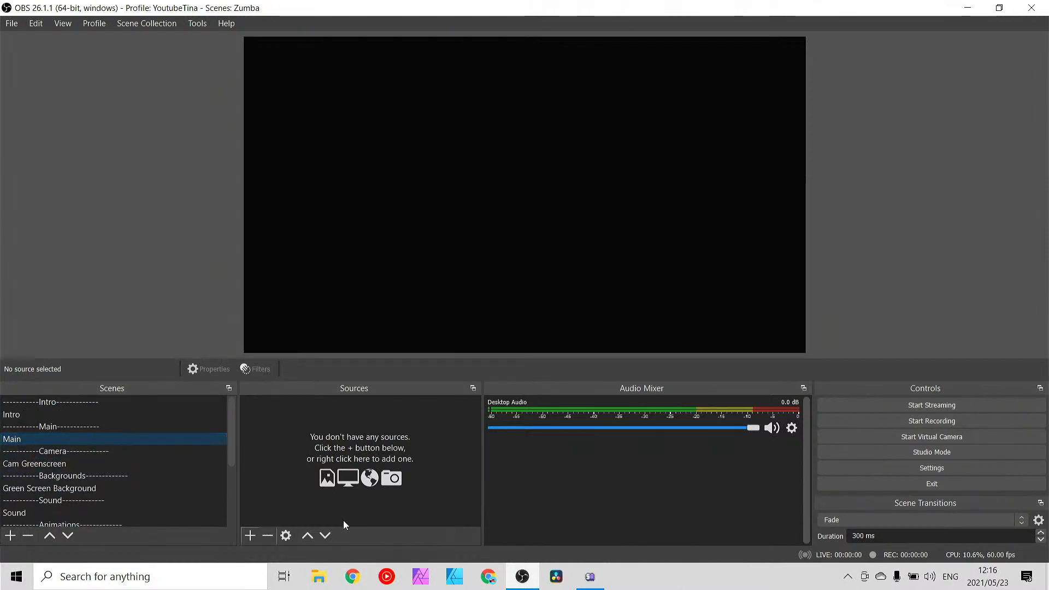
- Add the existing Cam Greenscreen scene as a source in the Main scene
left_click(251, 536)
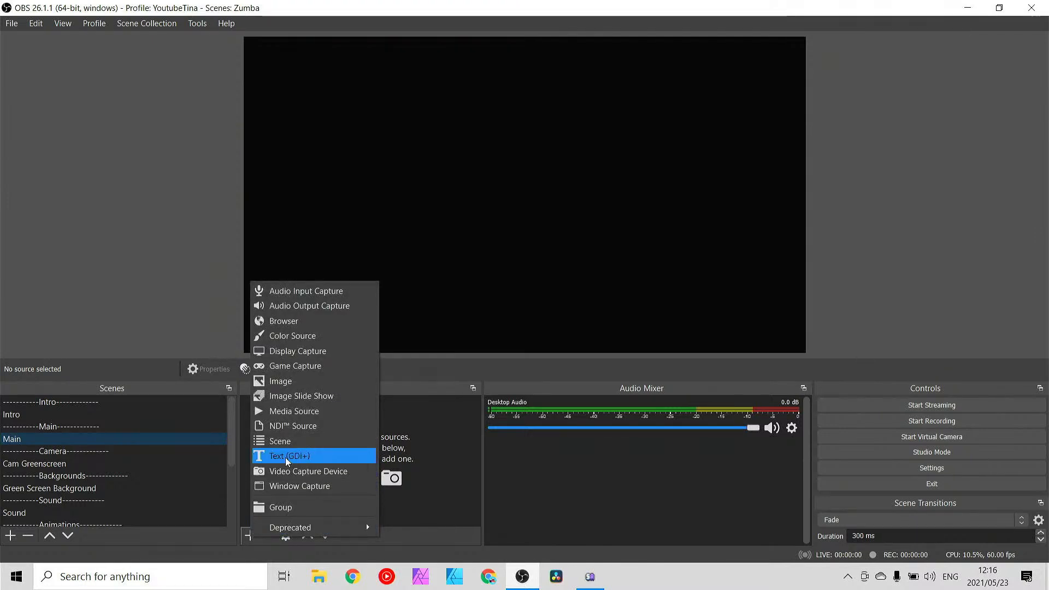
left_click(281, 441)
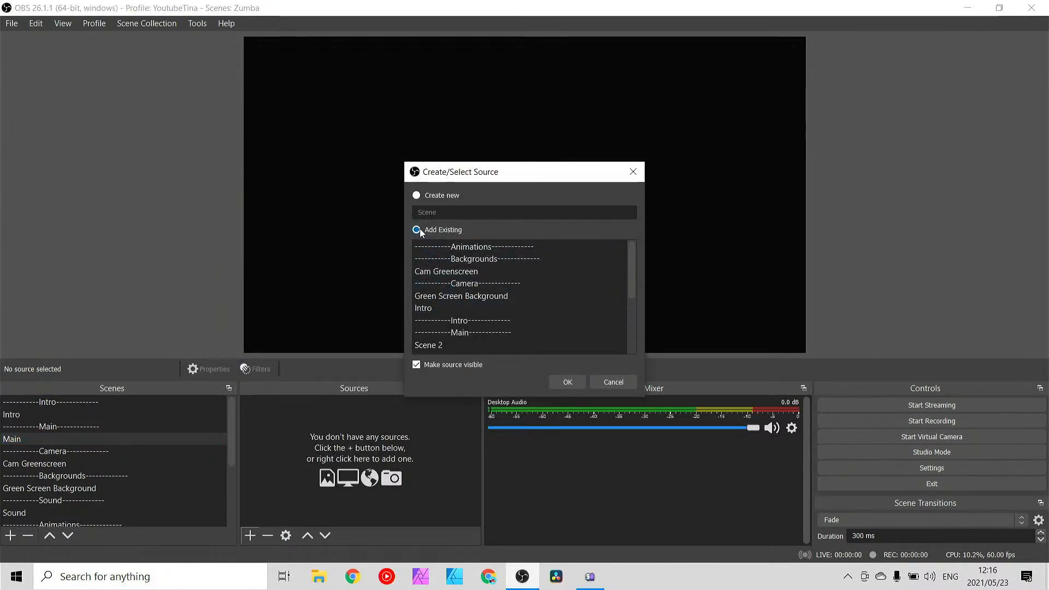
left_click(427, 274)
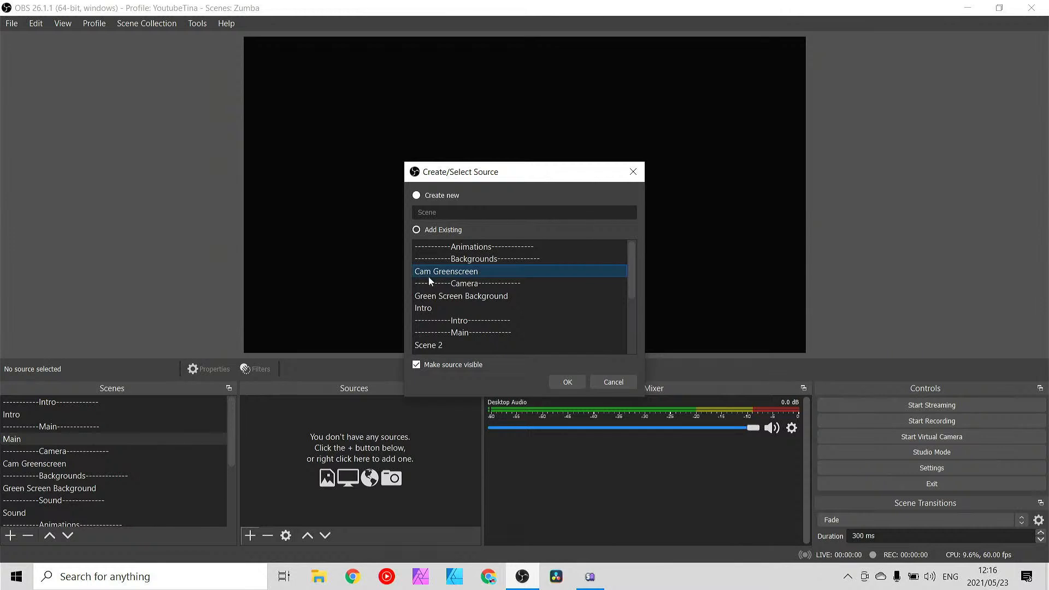
left_click(554, 377)
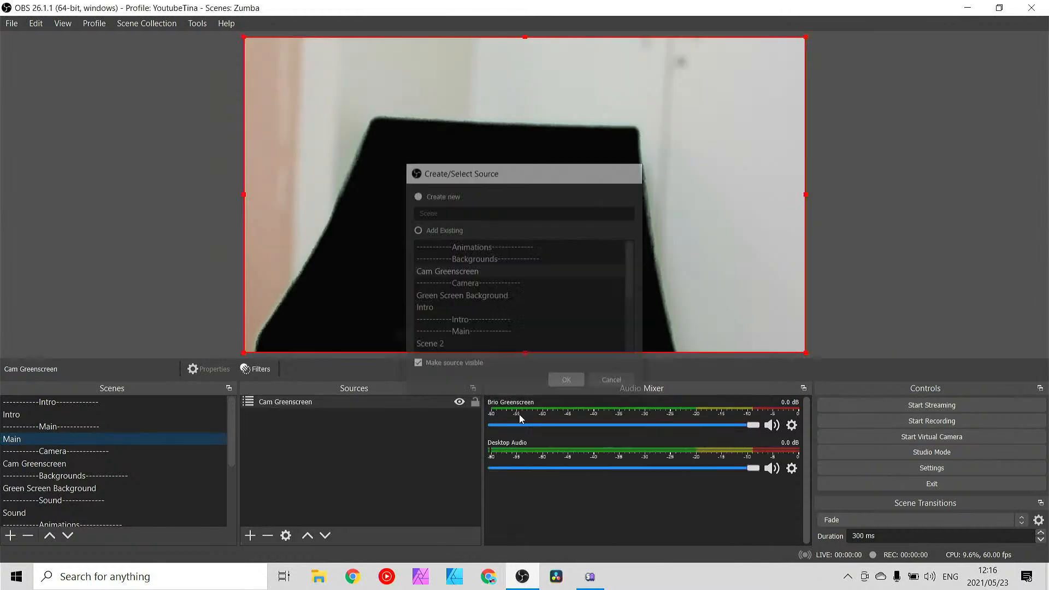
- Add the existing Sound scene as a source in the Main scene
left_click(251, 539)
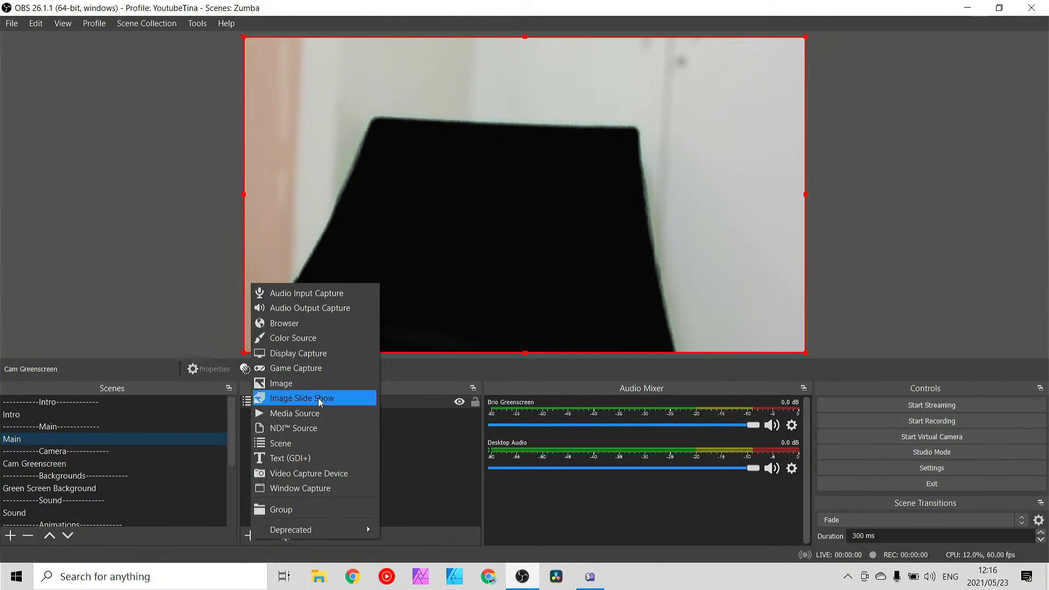
left_click(307, 441)
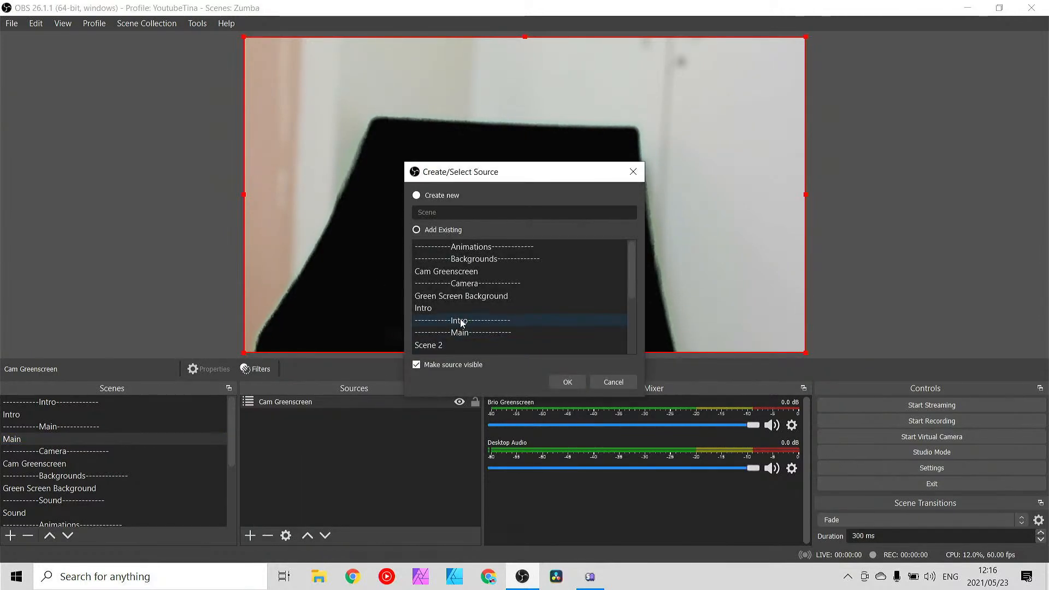
scroll(457, 322, "down", 3)
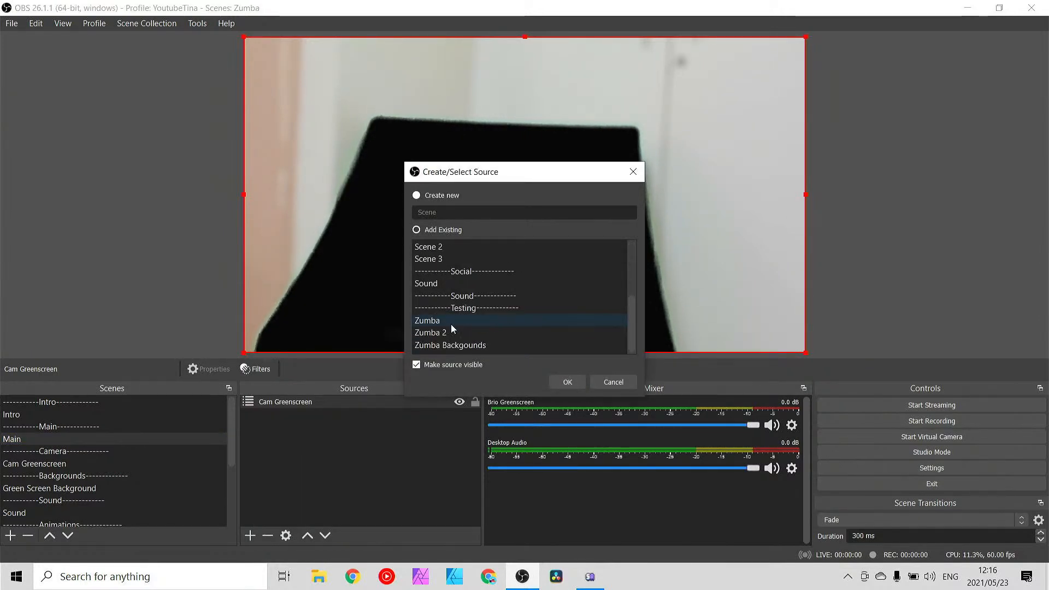
left_click(431, 284)
left_click(567, 382)
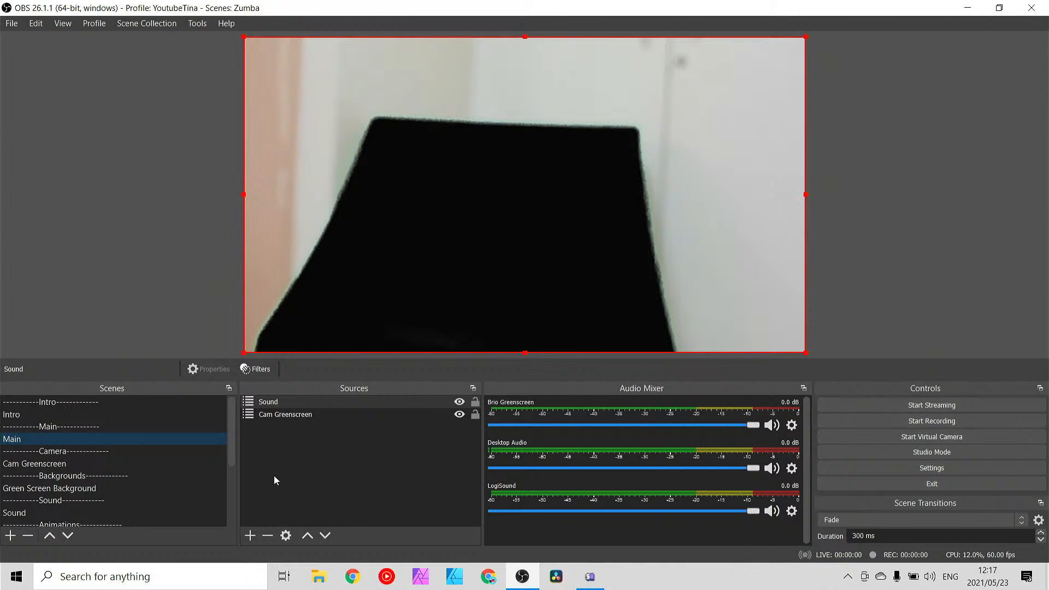
- Add the existing Green Screen Background scene as a source in the Main scene
left_click(250, 535)
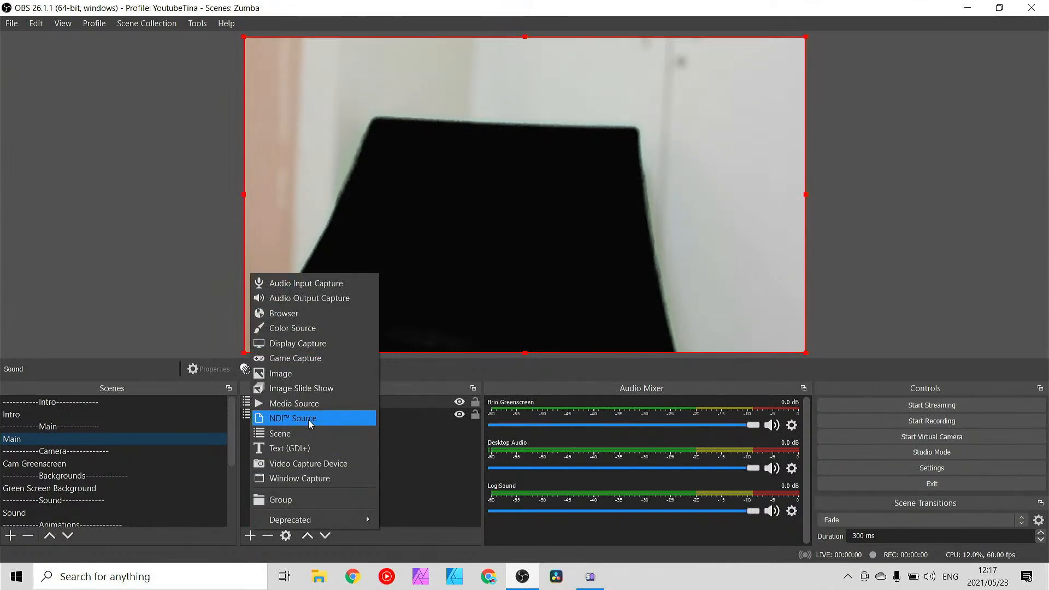
left_click(305, 433)
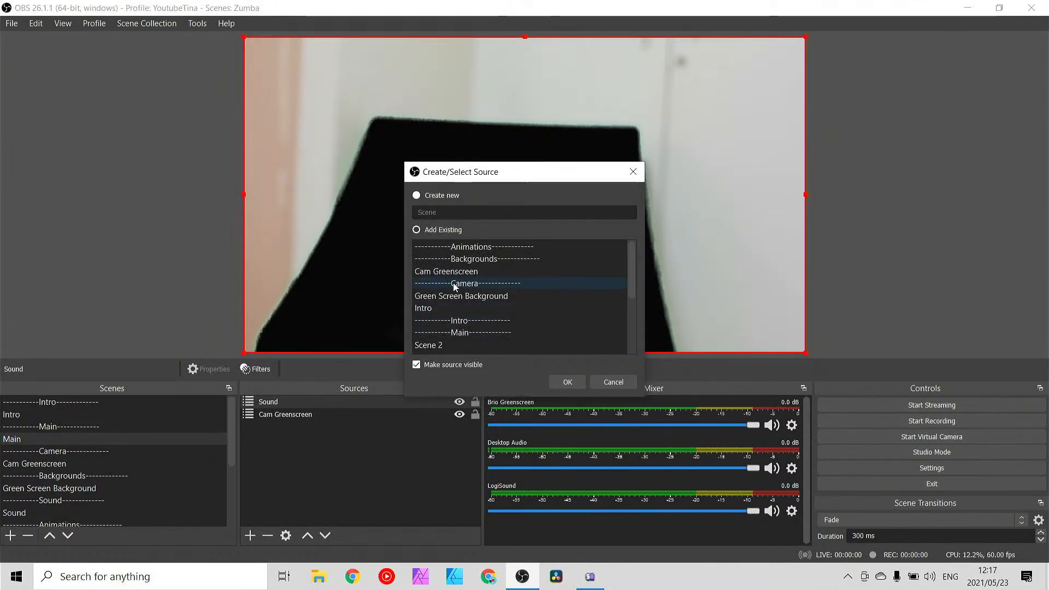
scroll(451, 283, "down", 3)
scroll(450, 285, "up", 3)
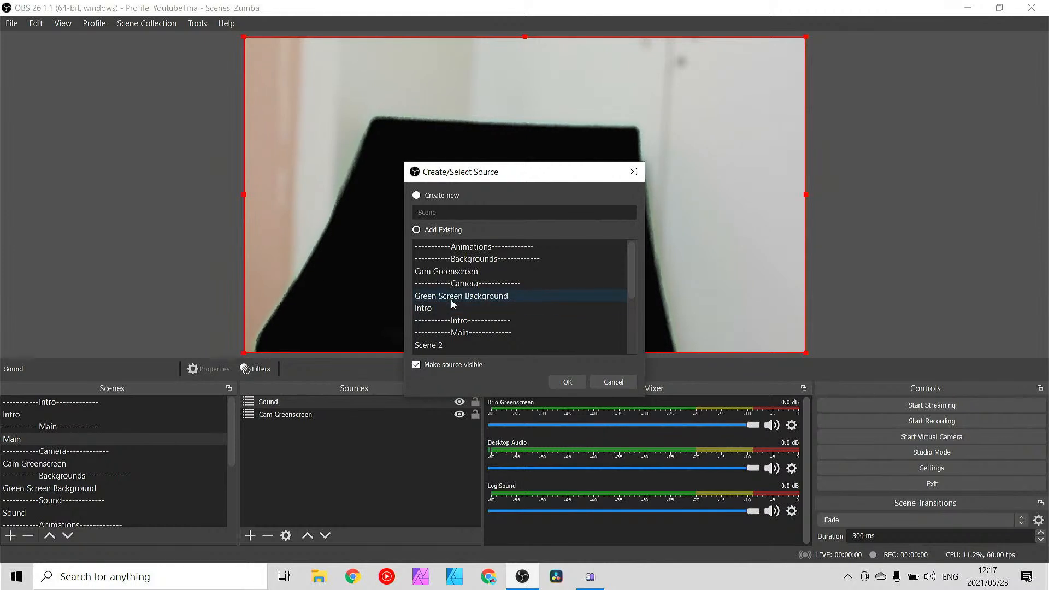
left_click(454, 302)
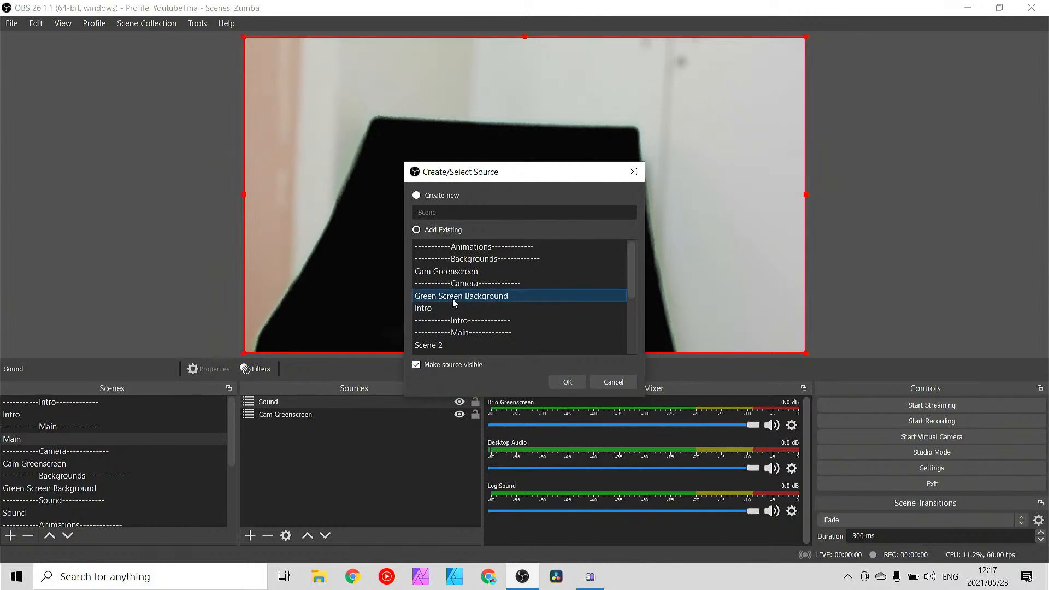
left_click(567, 382)
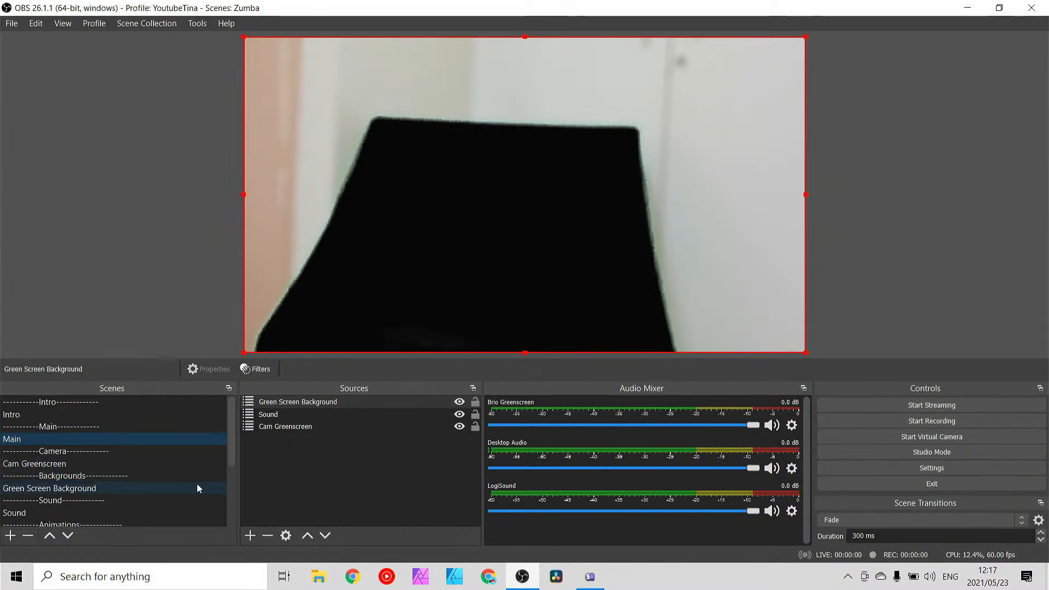
- Switch to YouTube Music, play Elements by Streambeats to test the Main scene's audio levels, and close the player
left_click(383, 580)
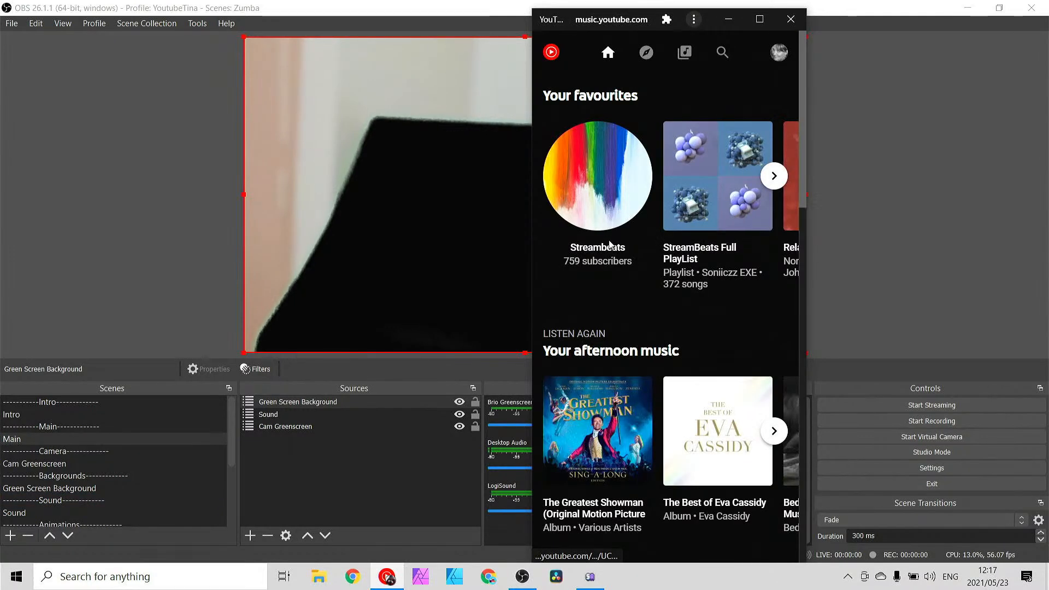
left_click(616, 251)
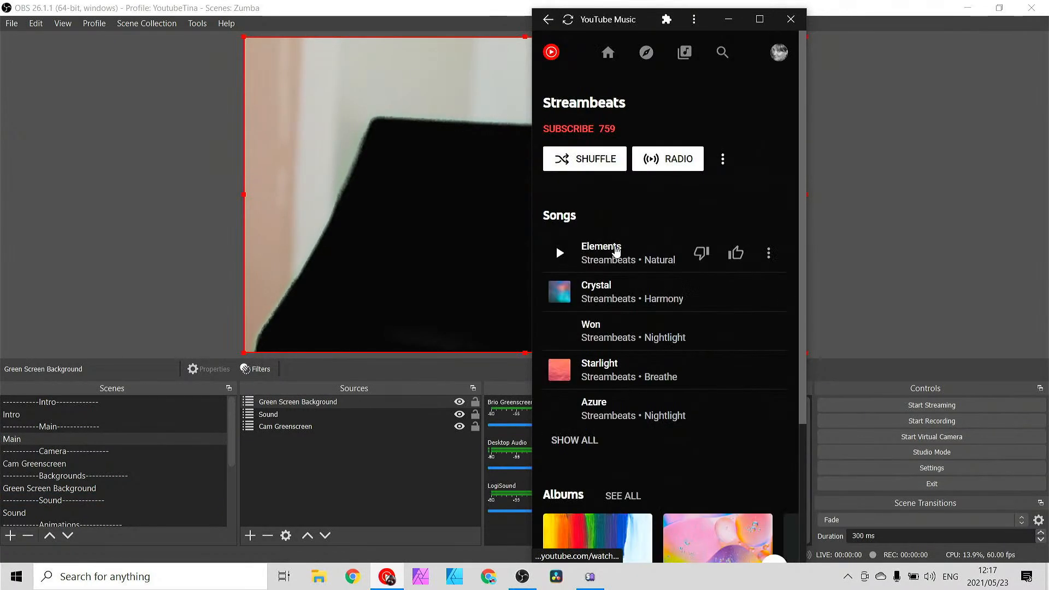
left_click(616, 251)
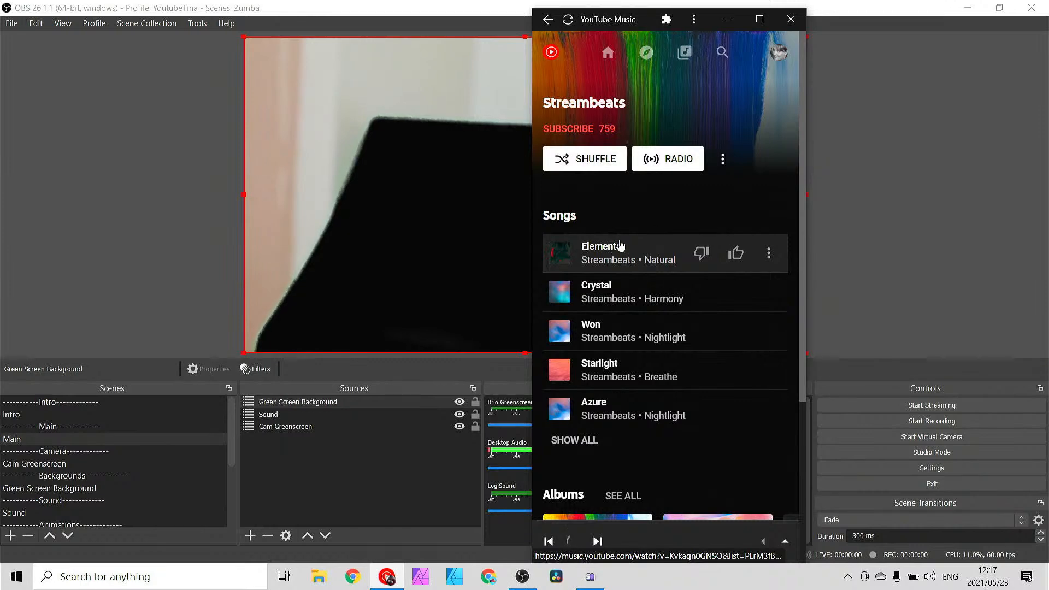
left_click_drag(597, 20, 524, 109)
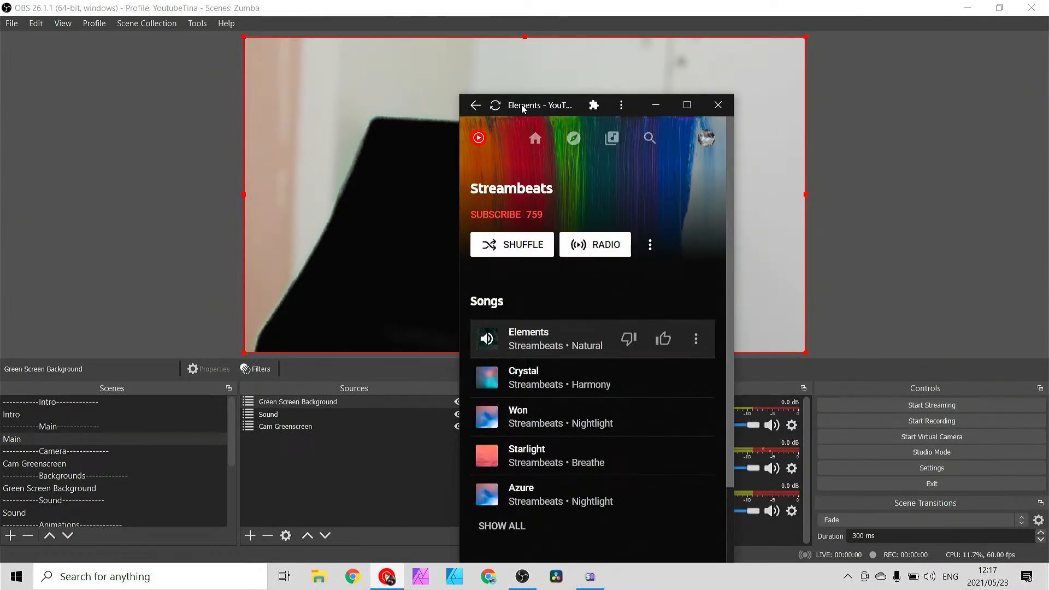
left_click(717, 105)
left_click(664, 180)
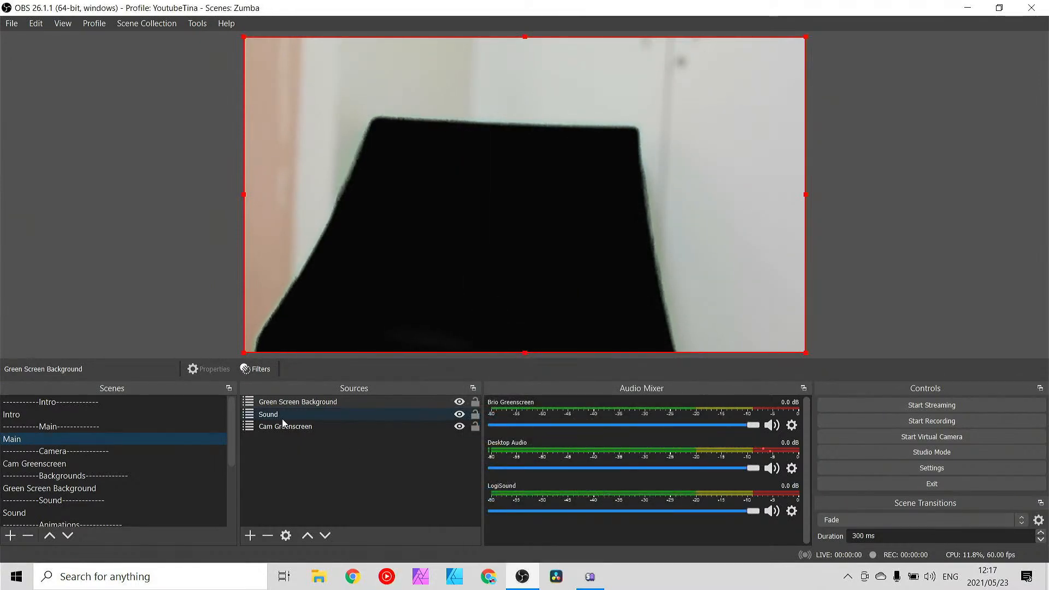
- Expand the Flags group in the Green Screen Background scene and make the GS SA Flag source visible
left_click(75, 462)
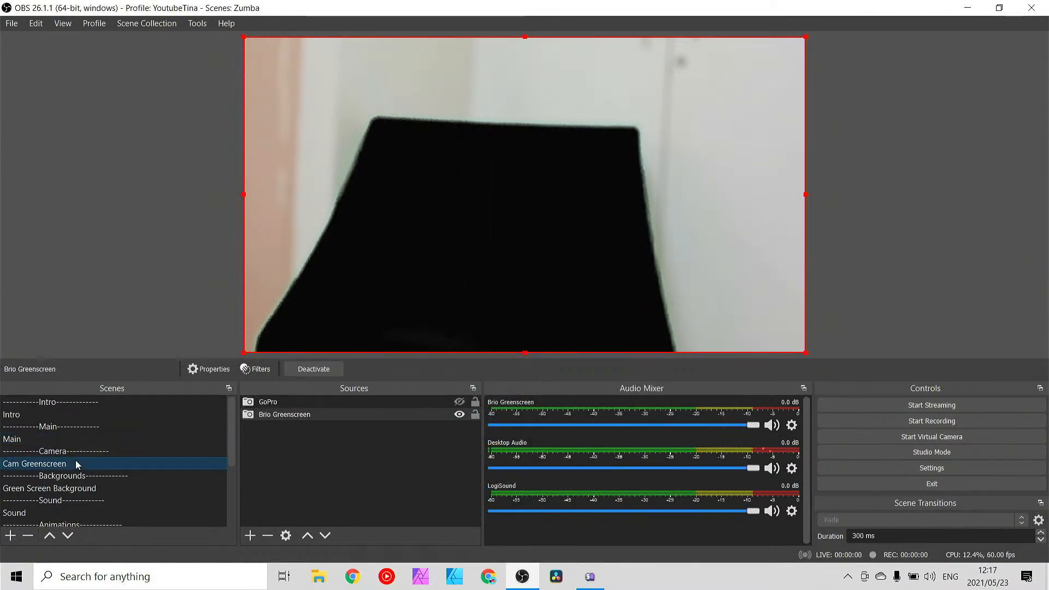
left_click(65, 489)
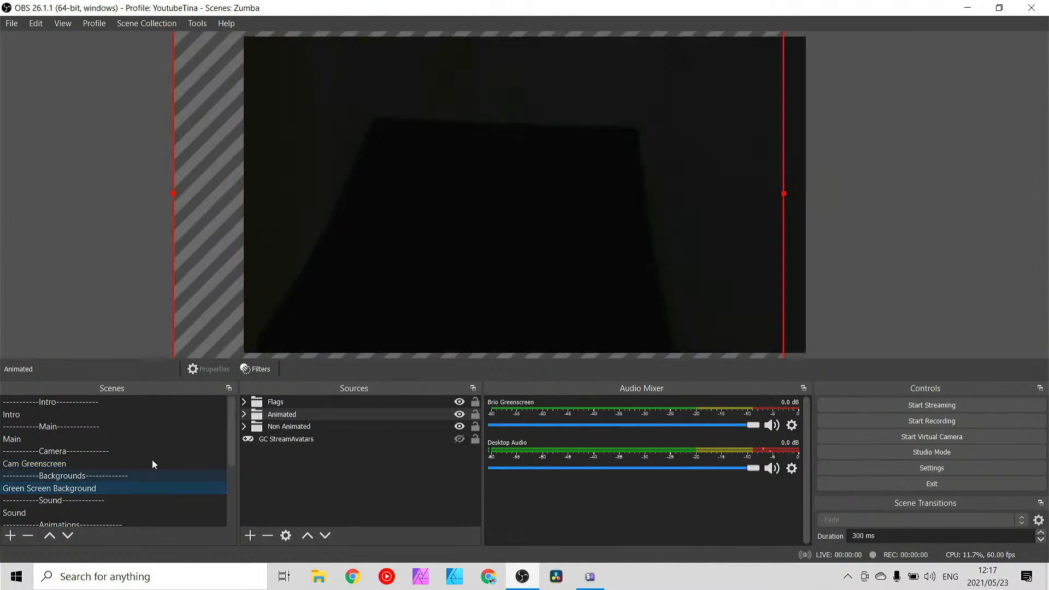
left_click(246, 402)
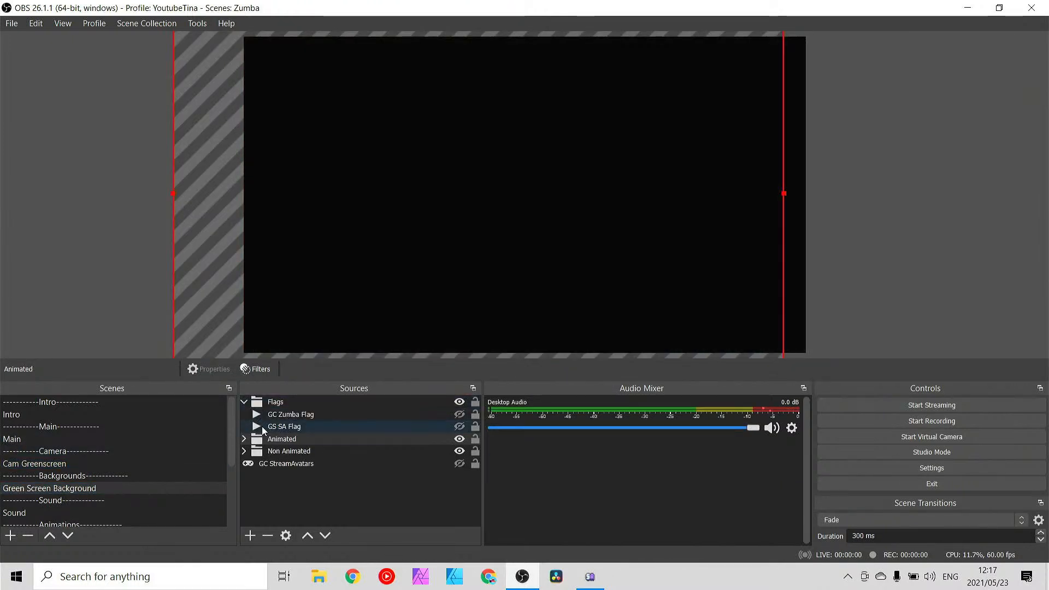
left_click(273, 429)
left_click(461, 424)
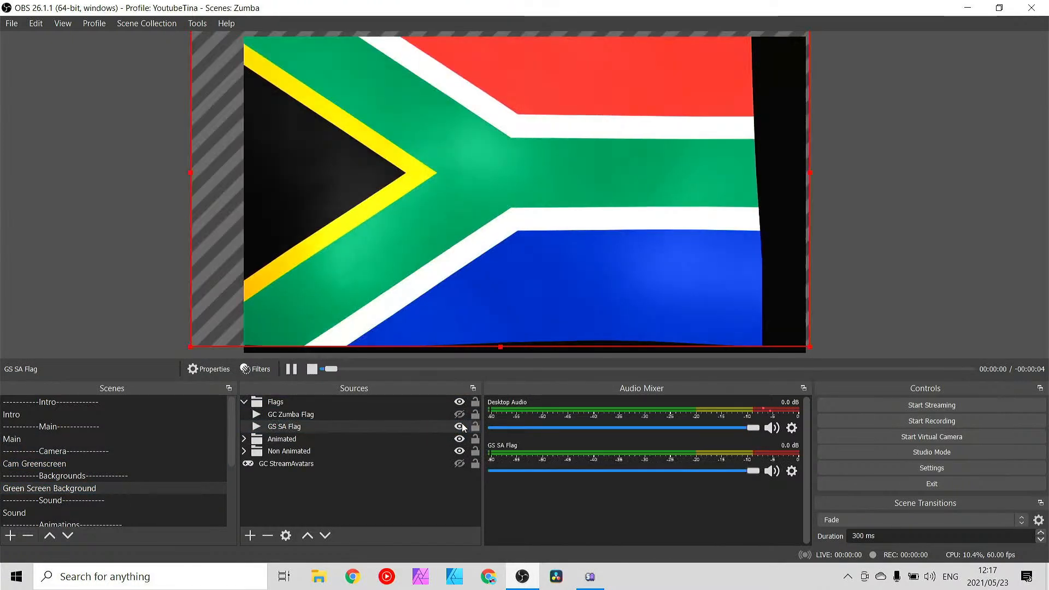
- Move the Green Screen Background source below Cam Greenscreen in the Main scene's source order
left_click(34, 440)
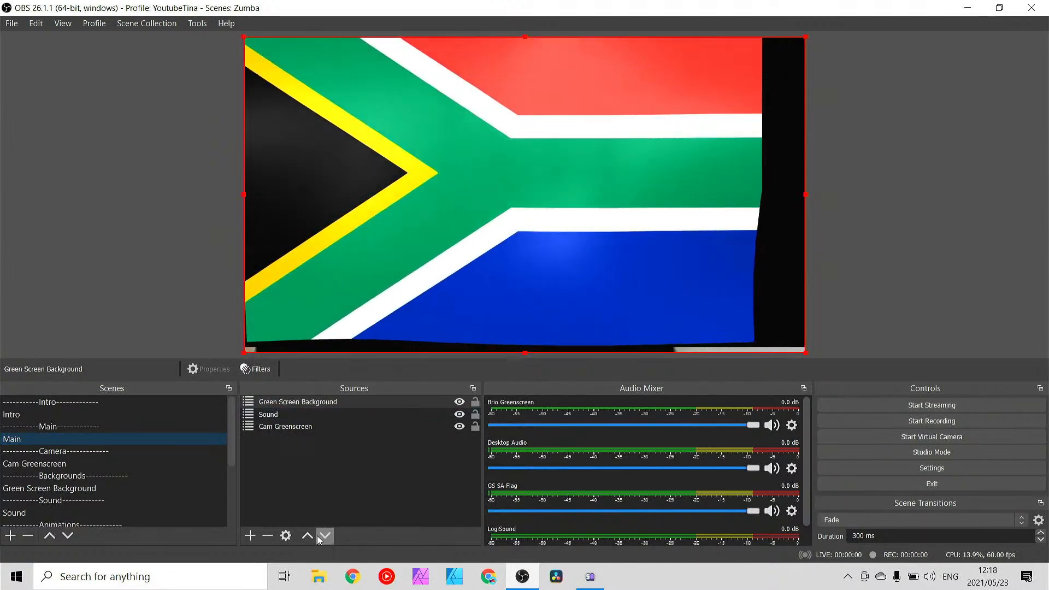
left_click(325, 535)
left_click(325, 535)
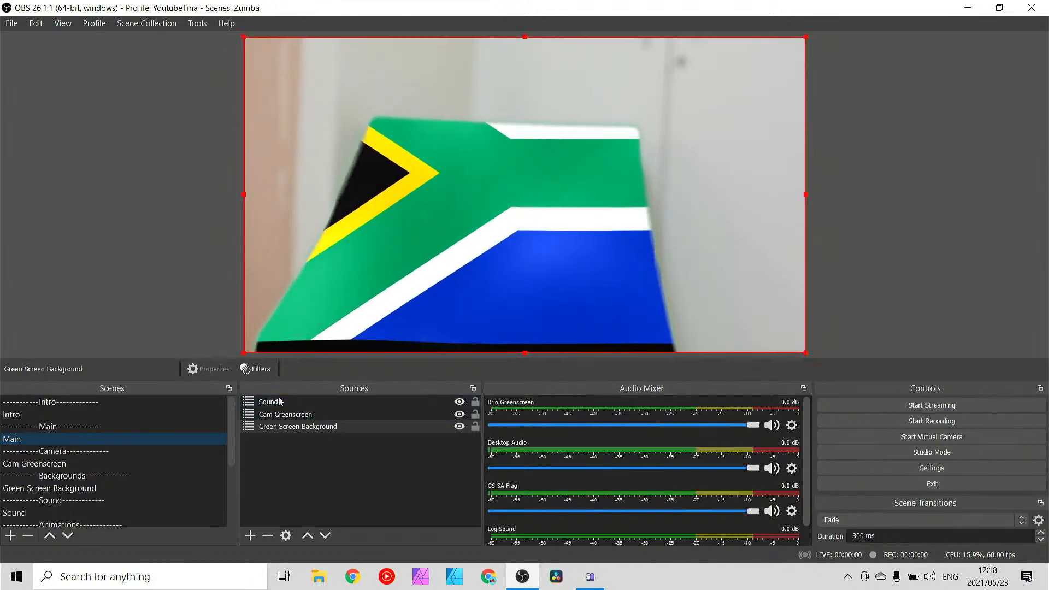
left_click(280, 425)
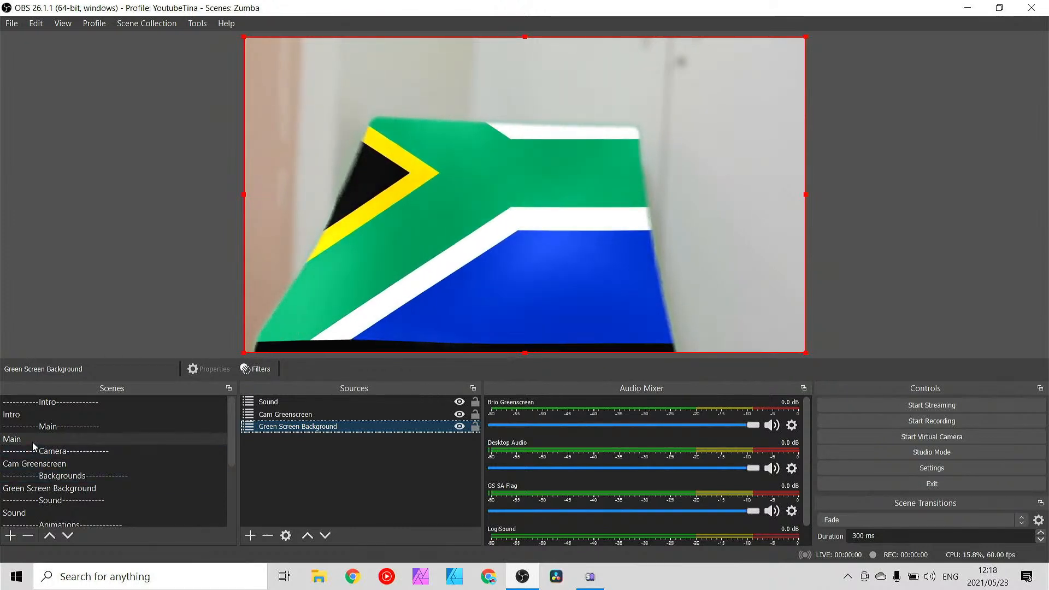
- Open the Chroma Key filter settings of the Brio Greenscreen source in the Cam Greenscreen scene
left_click(43, 463)
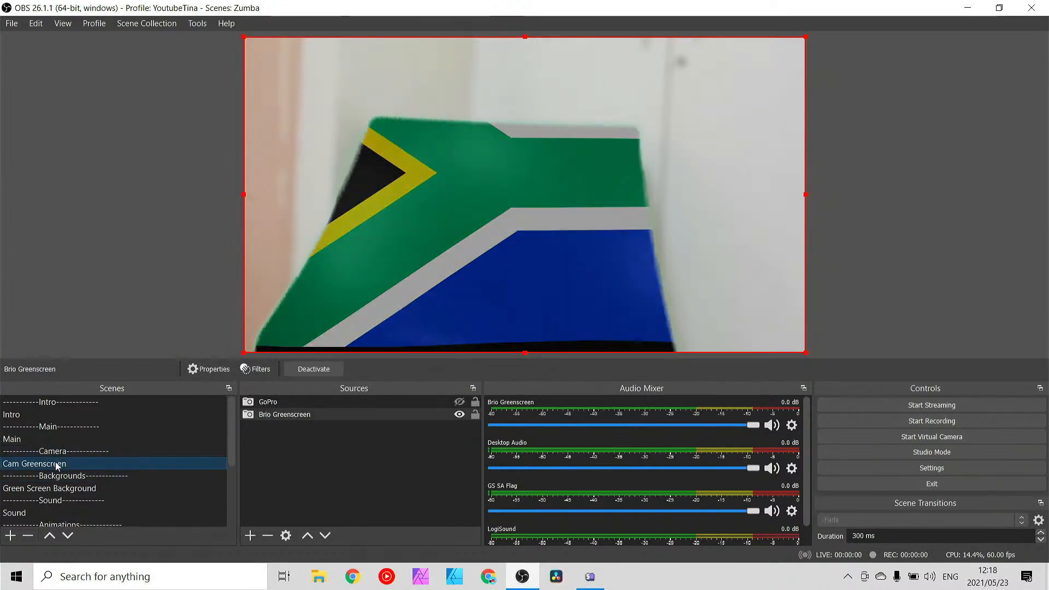
right_click(289, 415)
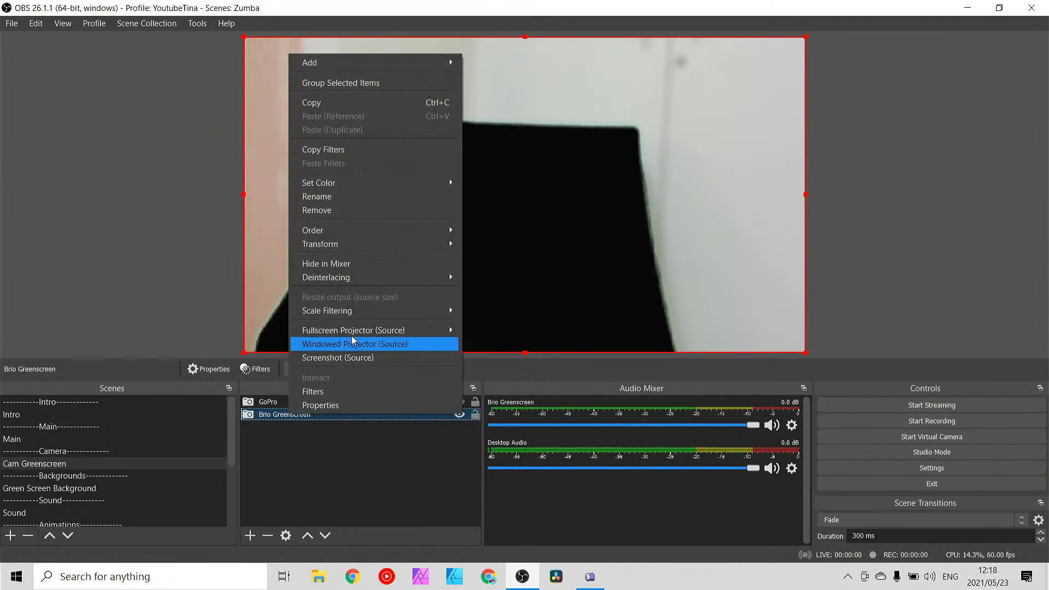
left_click(330, 391)
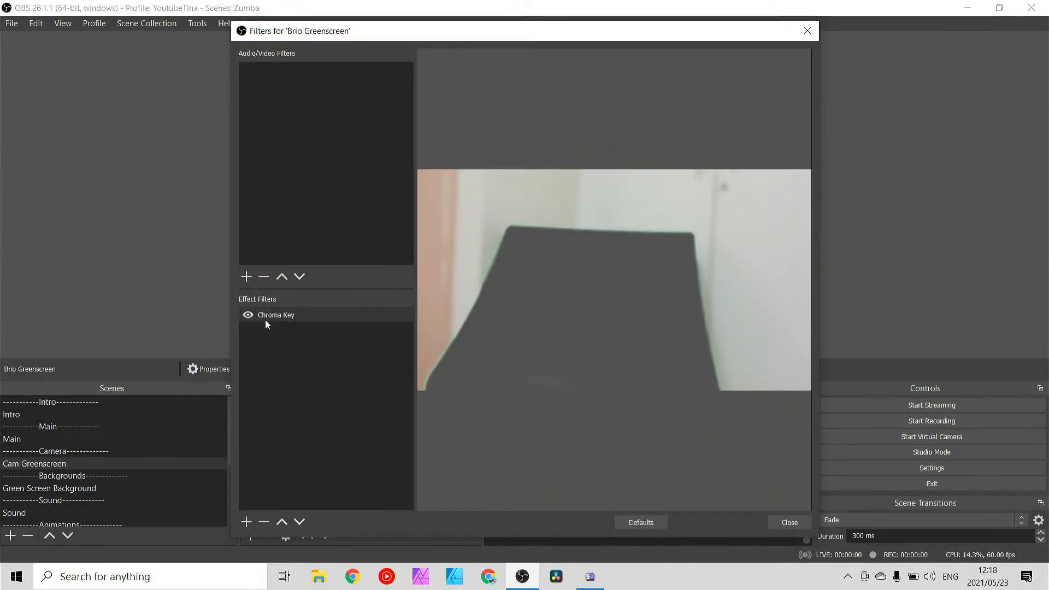
left_click(268, 316)
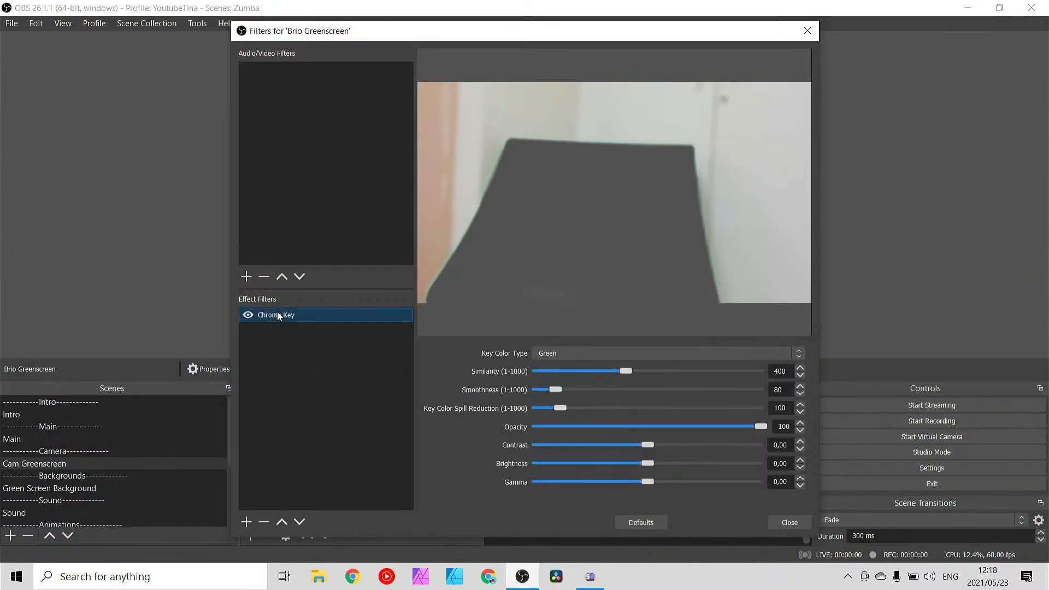
- Try the Blue, Custom and Magenta key color types in the Chroma Key filter, restore Green and close the filters
left_click(549, 356)
left_click(557, 371)
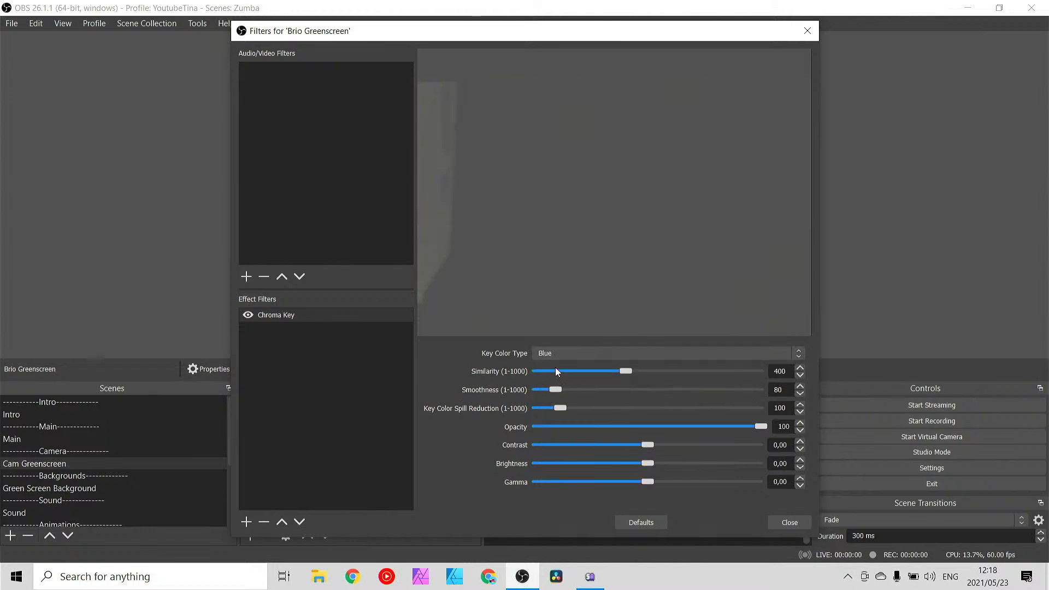
left_click(572, 353)
left_click(565, 390)
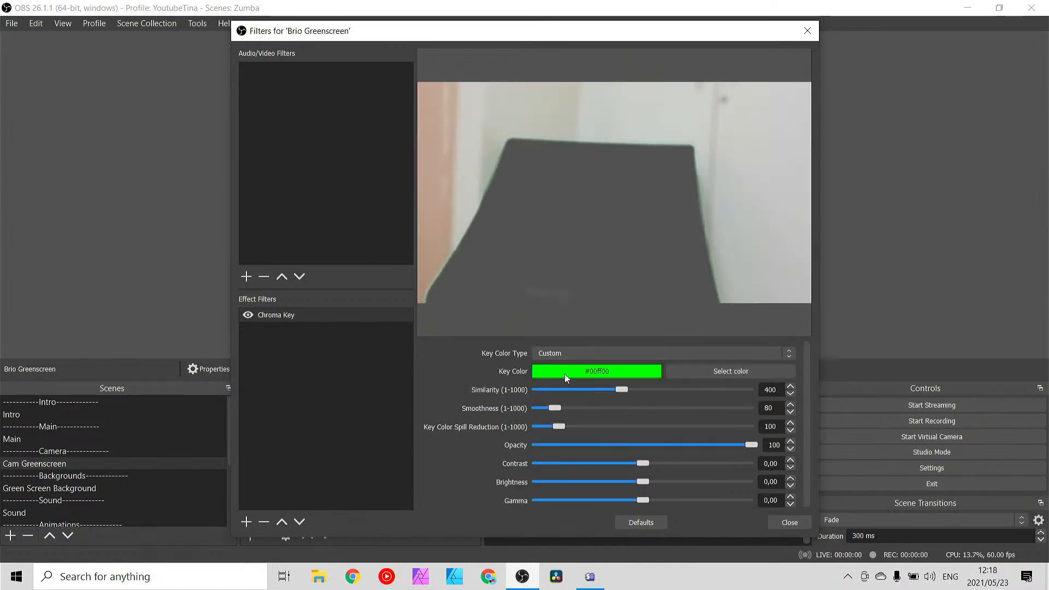
left_click(562, 353)
left_click(563, 382)
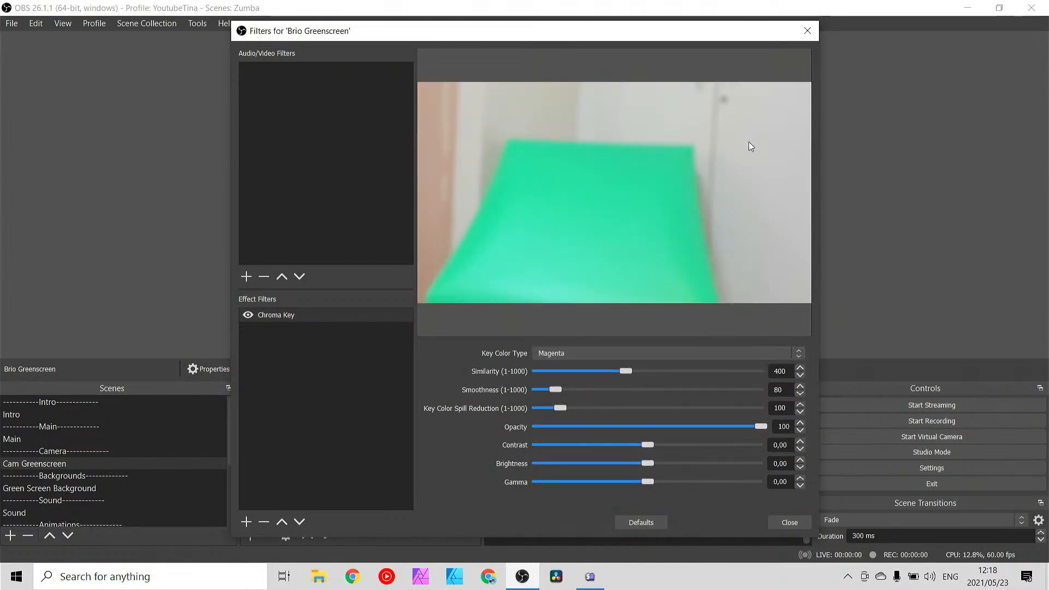
left_click(581, 350)
left_click(567, 364)
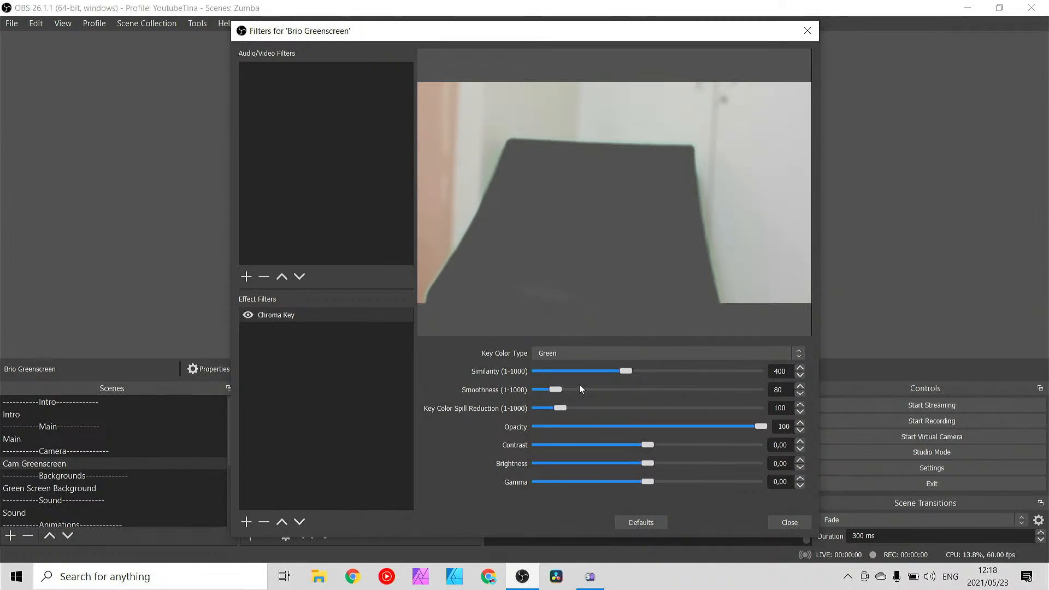
left_click(786, 522)
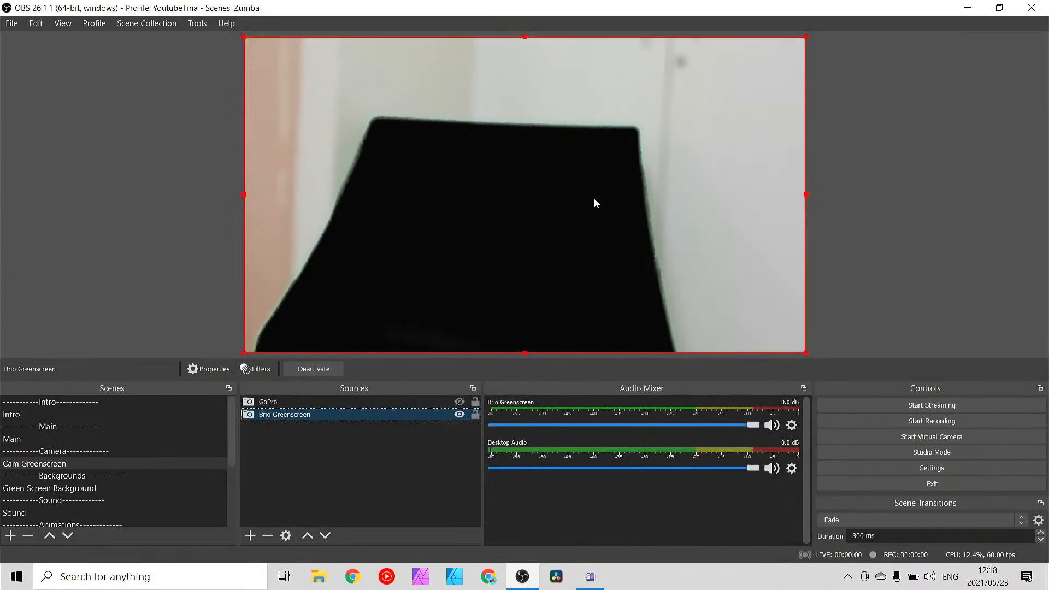
- Show the Main scene and look through the source list of the old Zumba scene for comparison
left_click(17, 439)
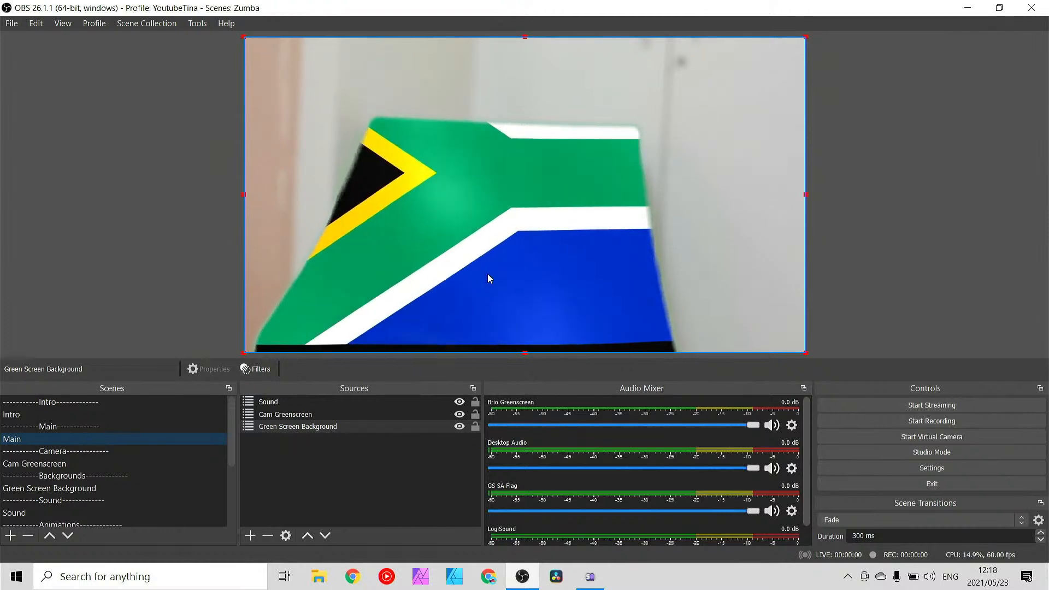
scroll(123, 419, "down", 3)
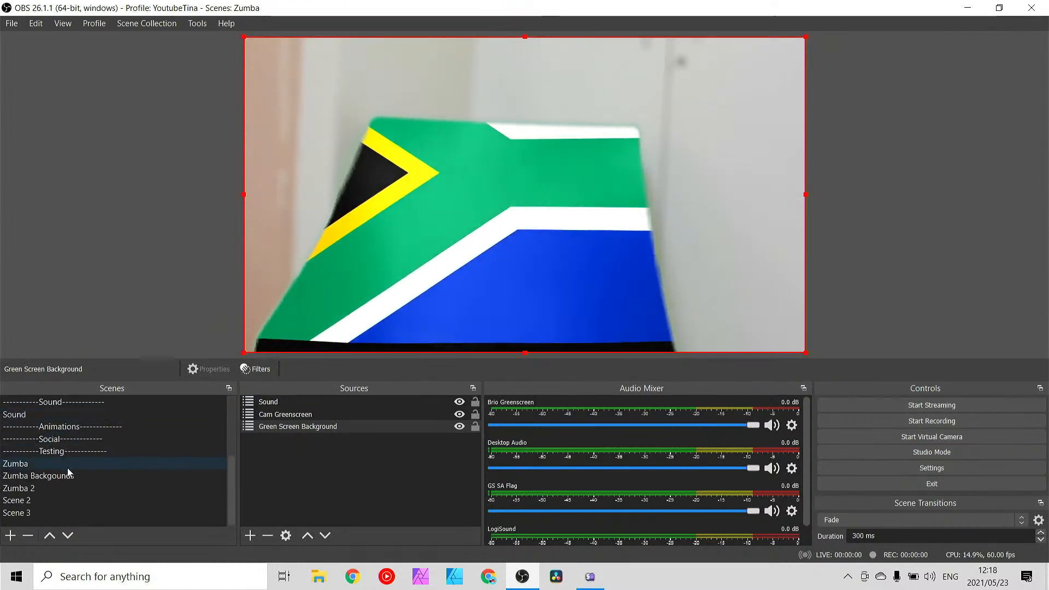
left_click(31, 463)
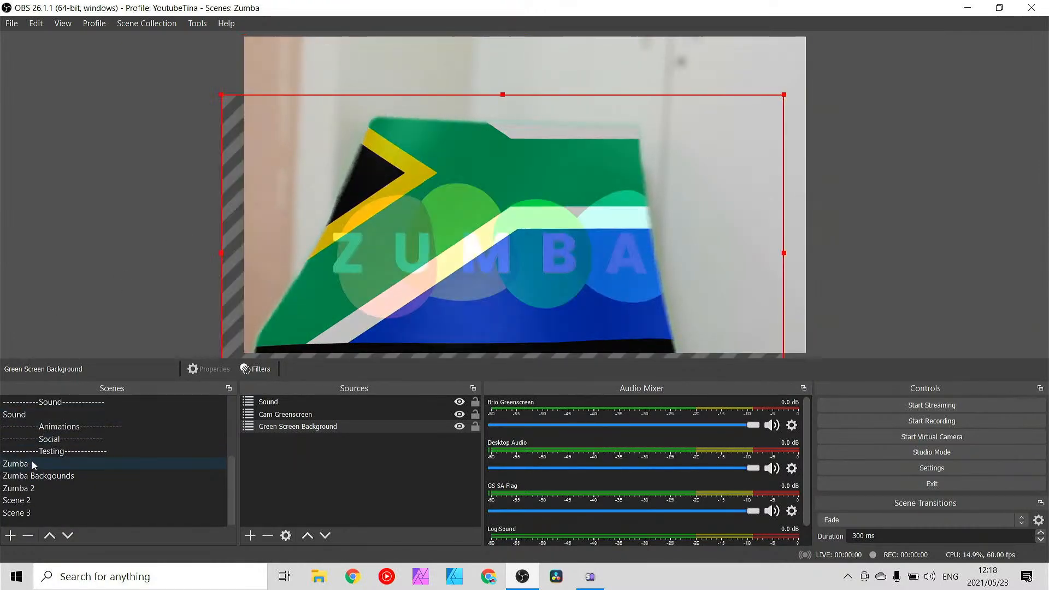
scroll(316, 441, "down", 3)
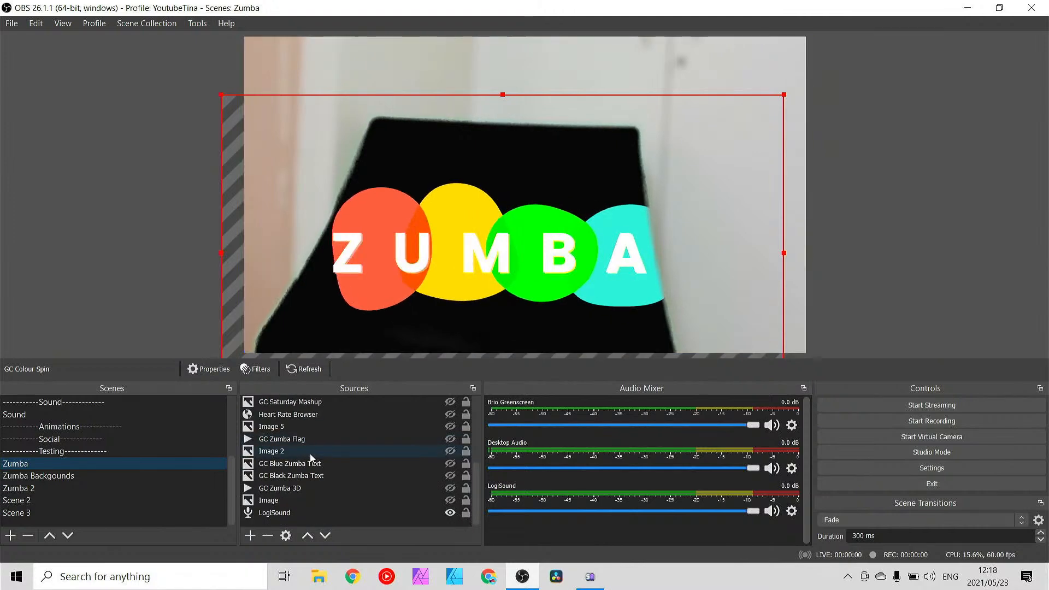
scroll(80, 500, "up", 3)
scroll(41, 465, "down", 3)
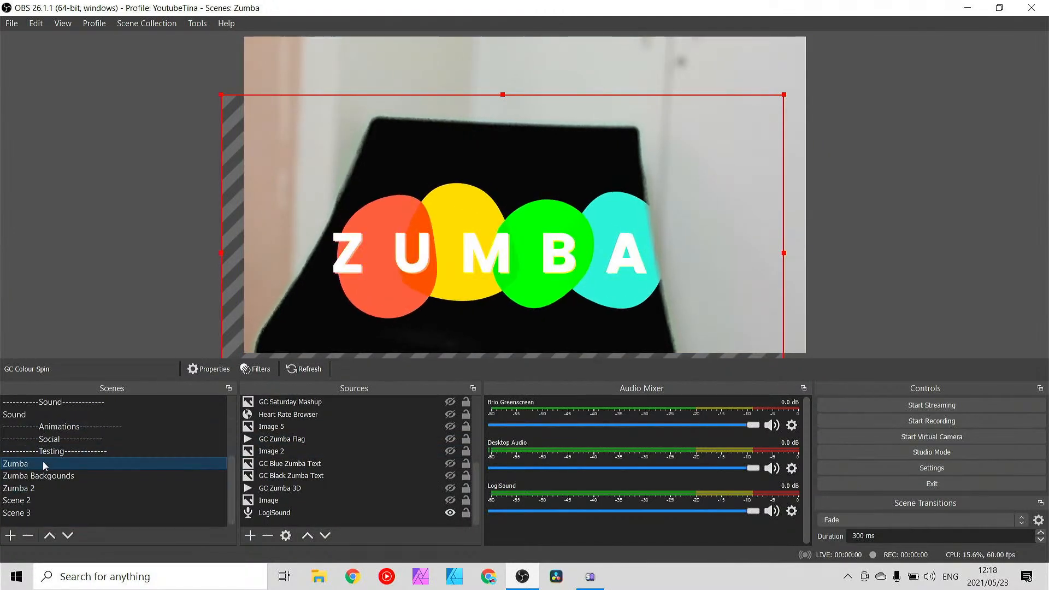
- Remove the Zumba Backgounds scene from the scene collection
left_click(44, 475)
right_click(44, 475)
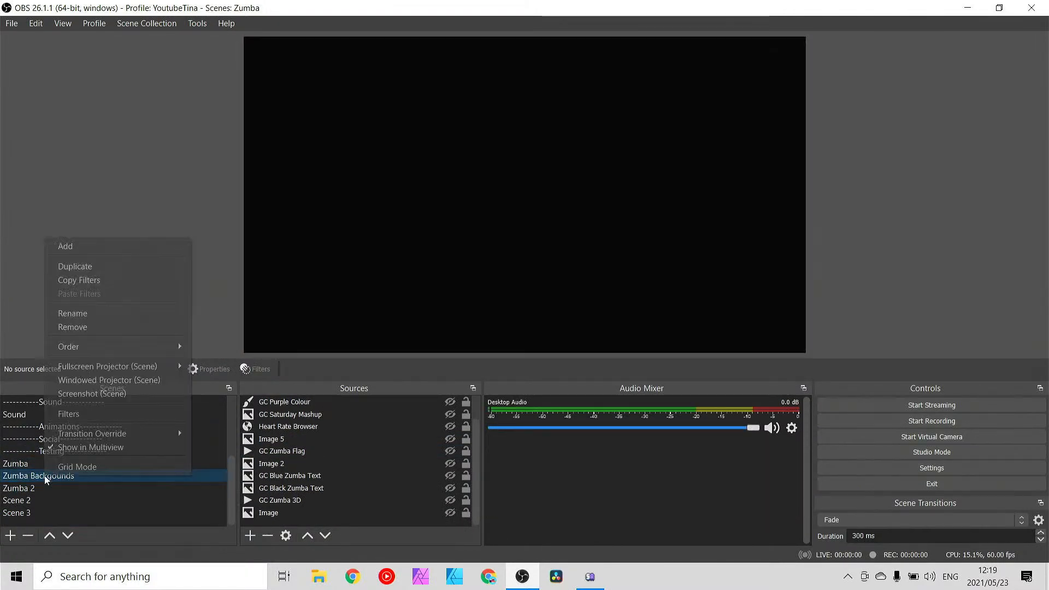
left_click(103, 326)
left_click(581, 308)
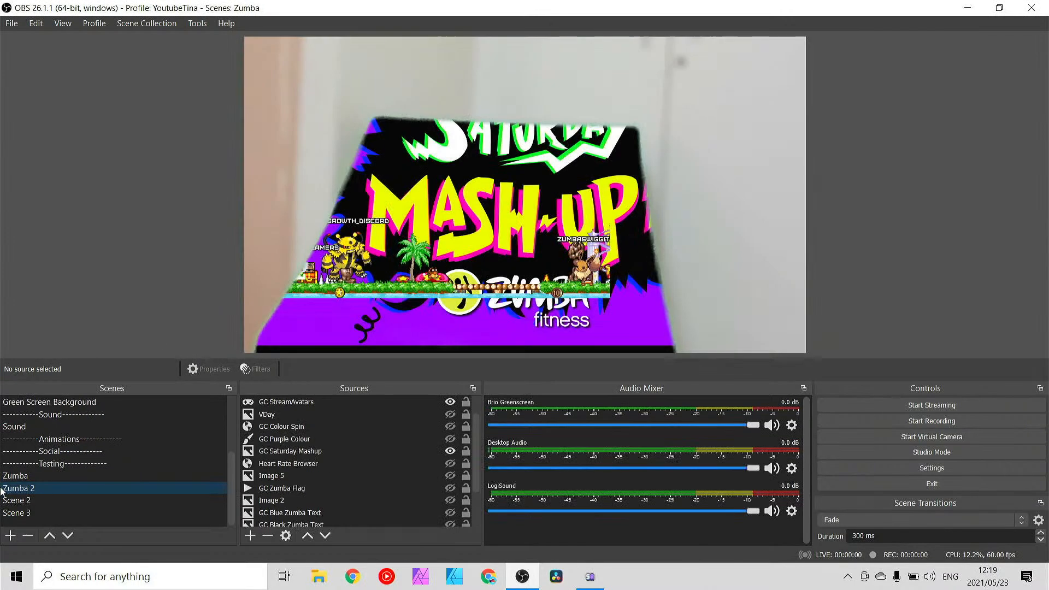
- Remove the Scene 3 and Scene 2 scenes from under the Testing divider
left_click(87, 513)
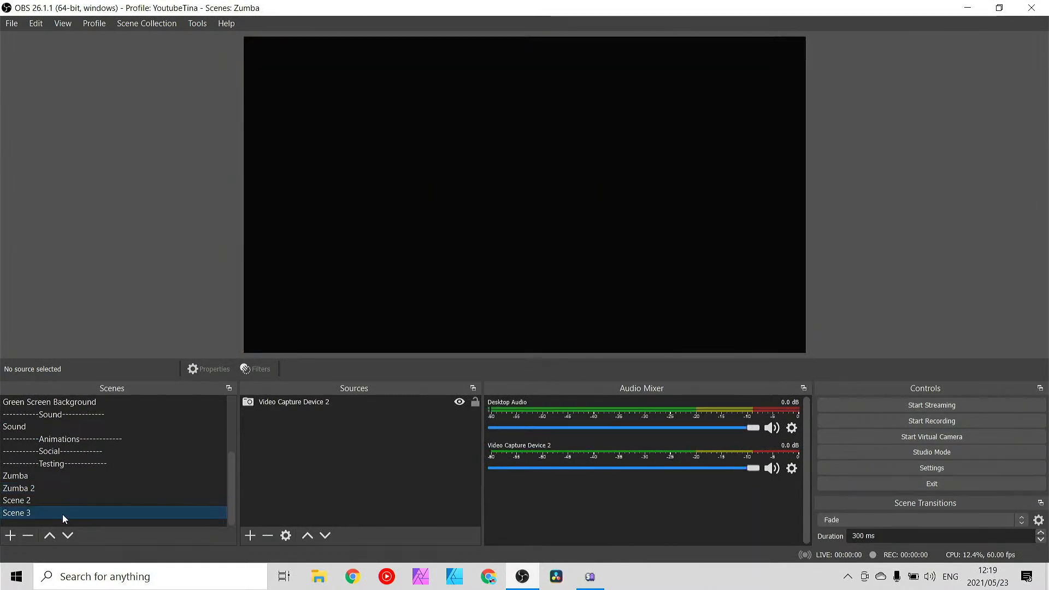
right_click(62, 514)
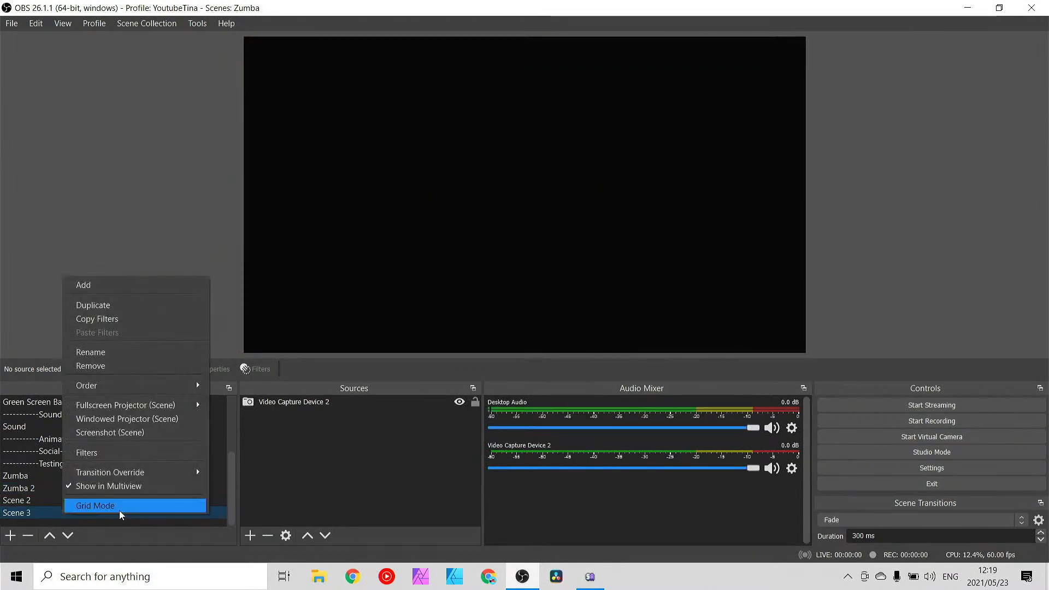
left_click(129, 362)
left_click(559, 307)
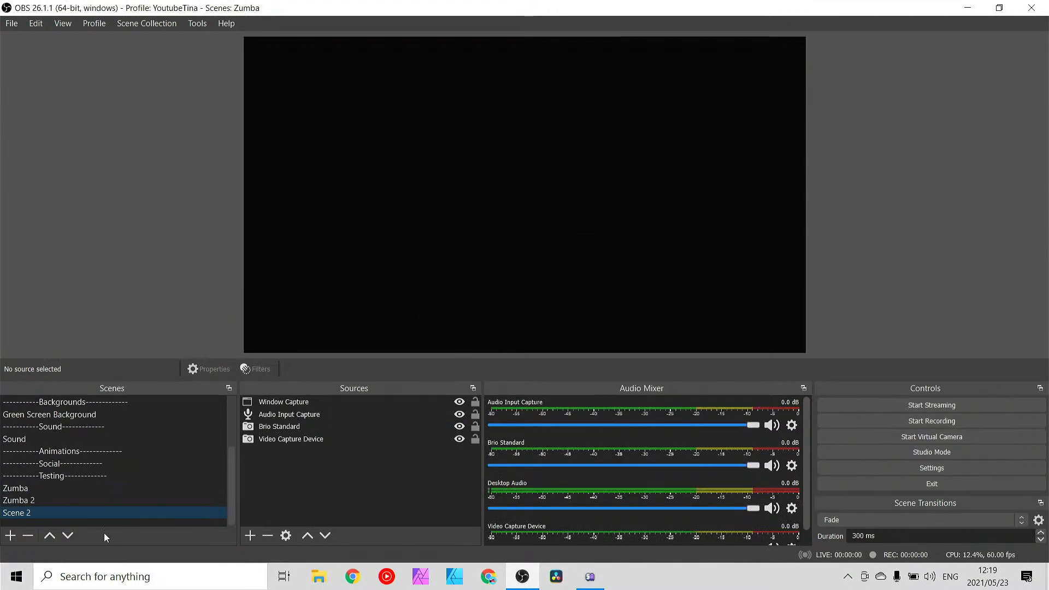
right_click(22, 521)
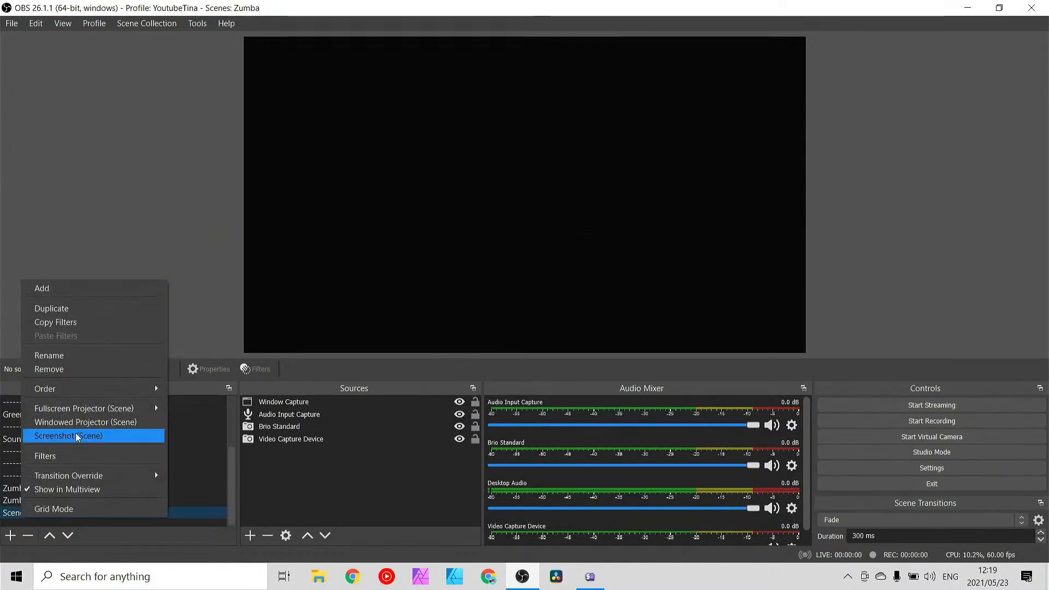
left_click(78, 371)
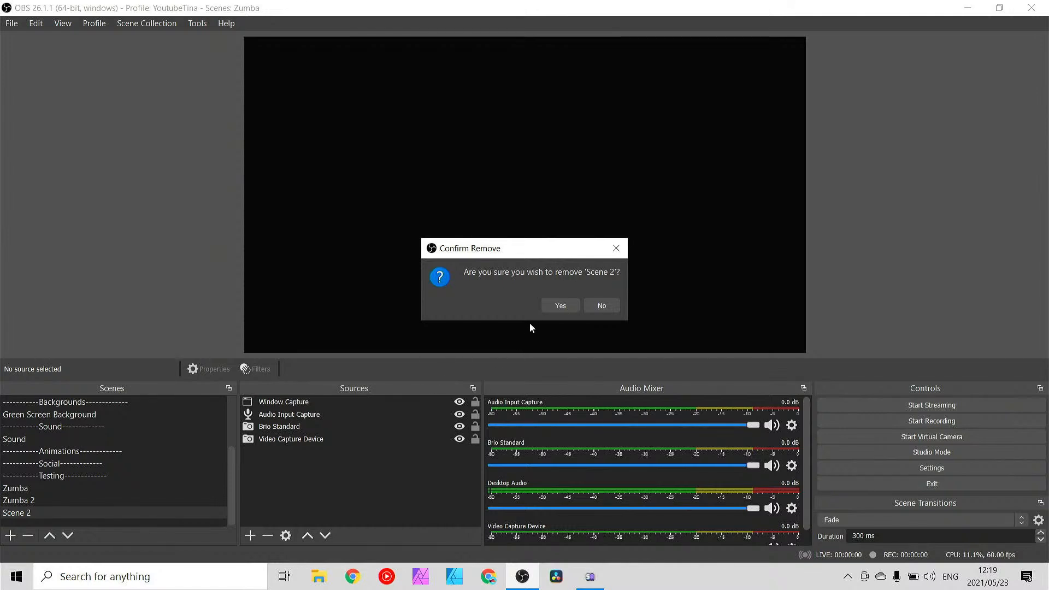
left_click(546, 310)
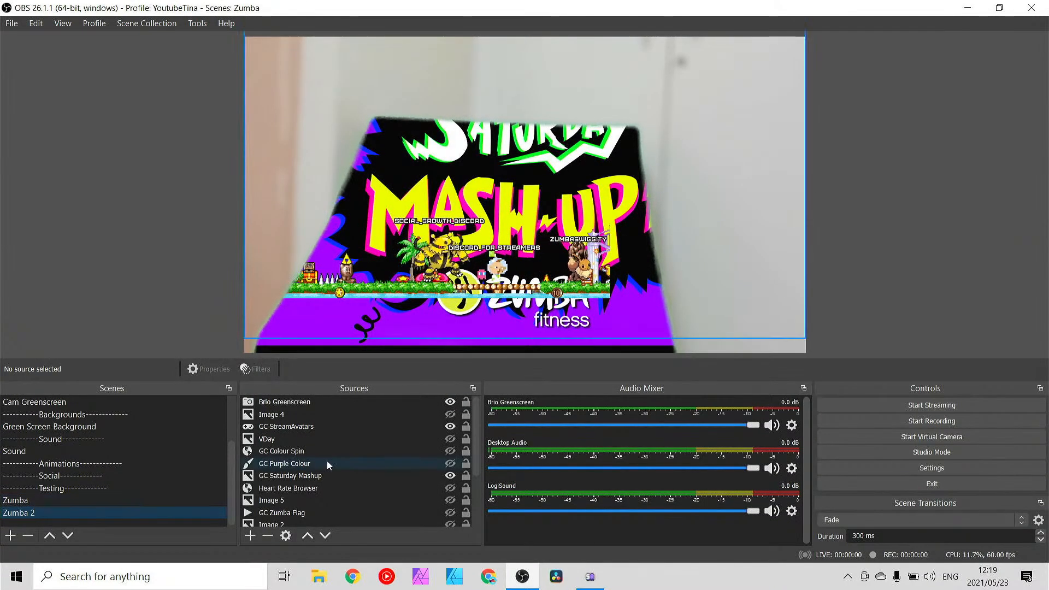
- Remove the Zumba 2 scene from the scene collection
right_click(60, 512)
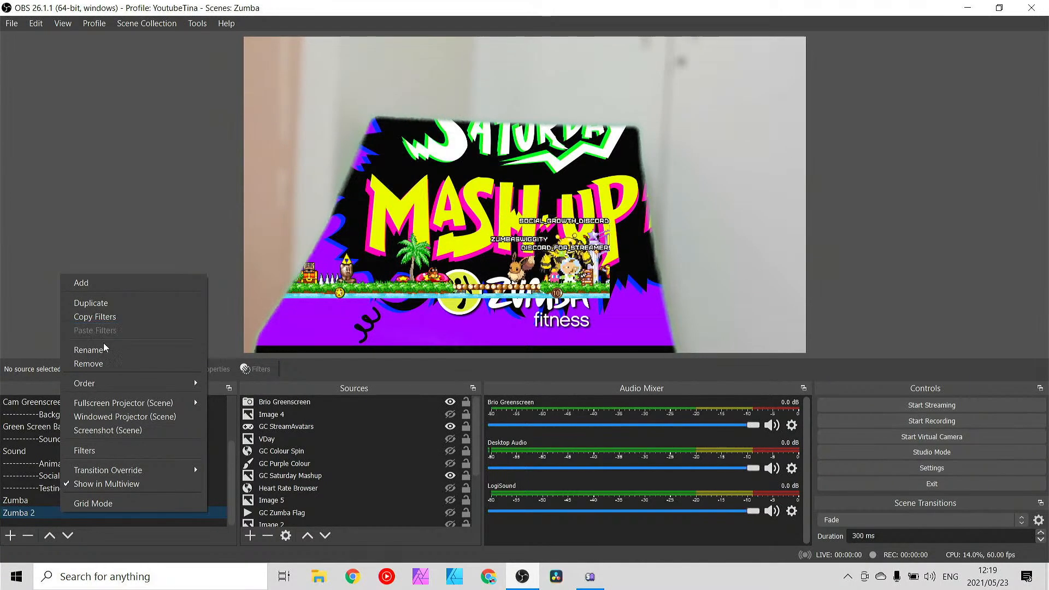
left_click(113, 364)
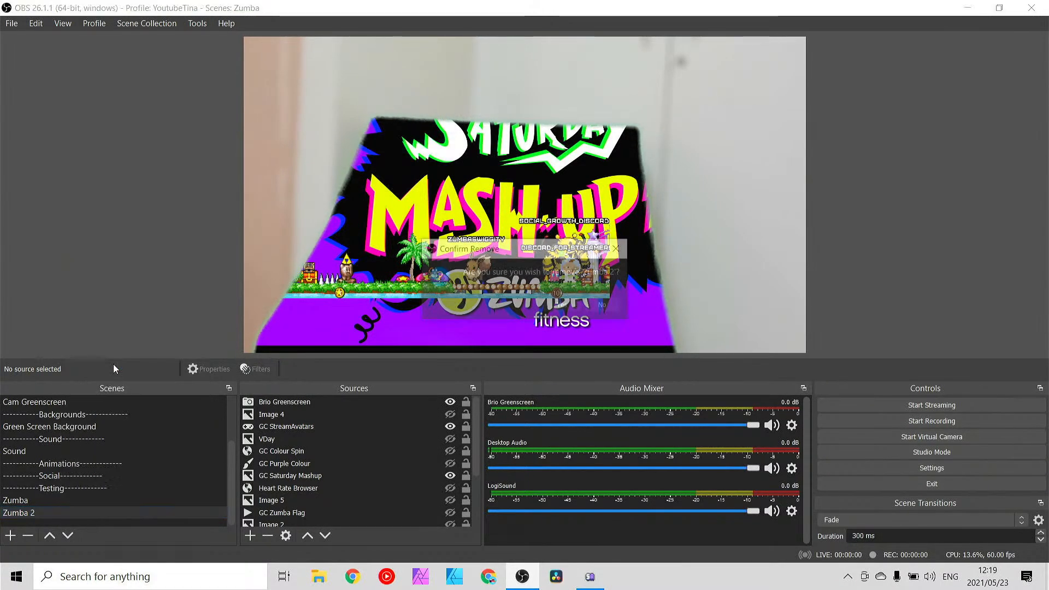
left_click(561, 306)
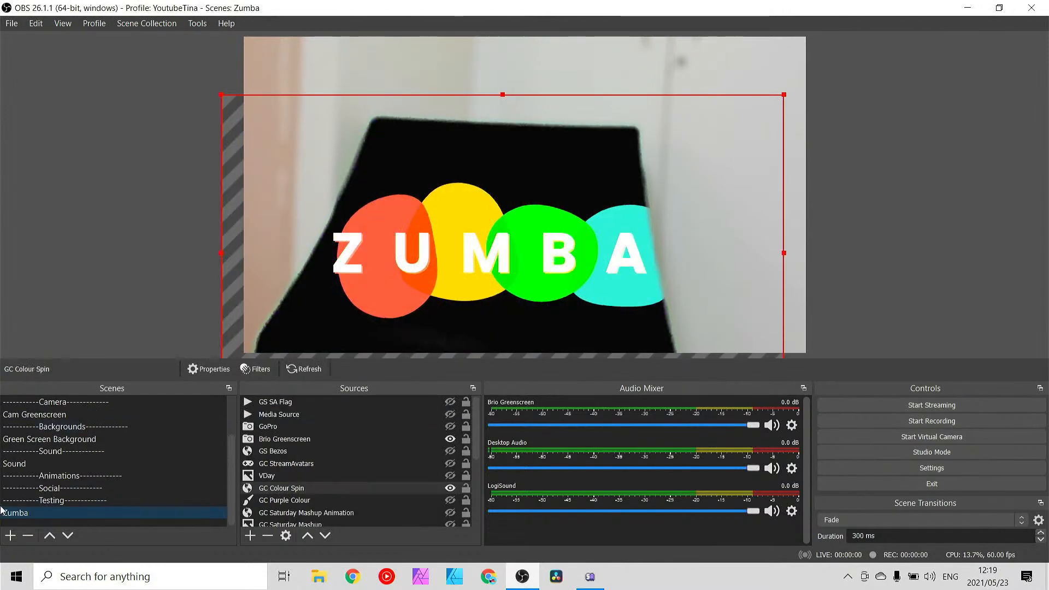
- Check the remaining sources of the old Zumba scene and remove that scene
right_click(36, 514)
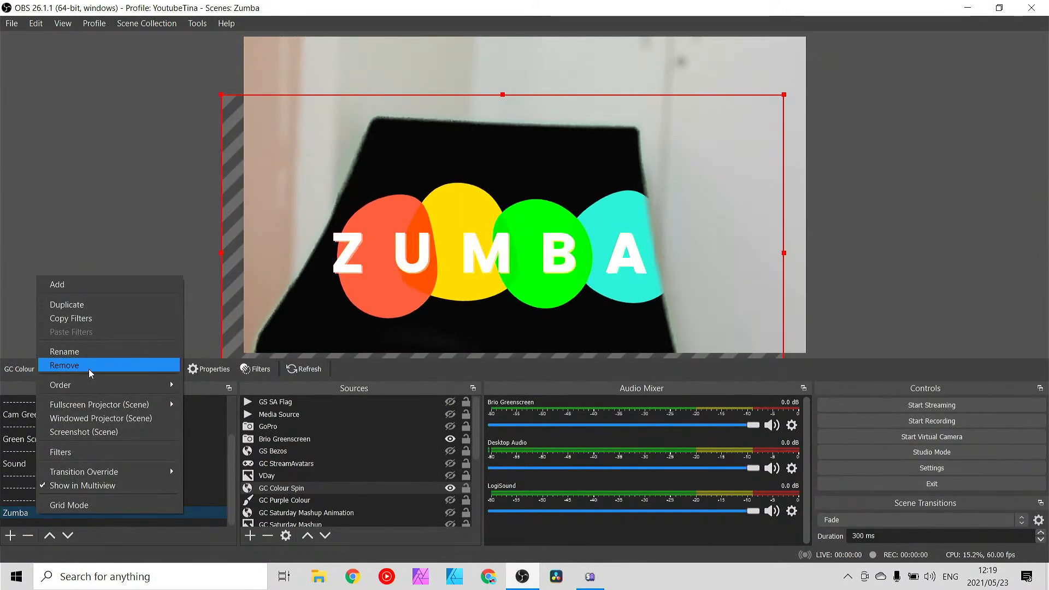
left_click(328, 492)
scroll(329, 486, "down", 3)
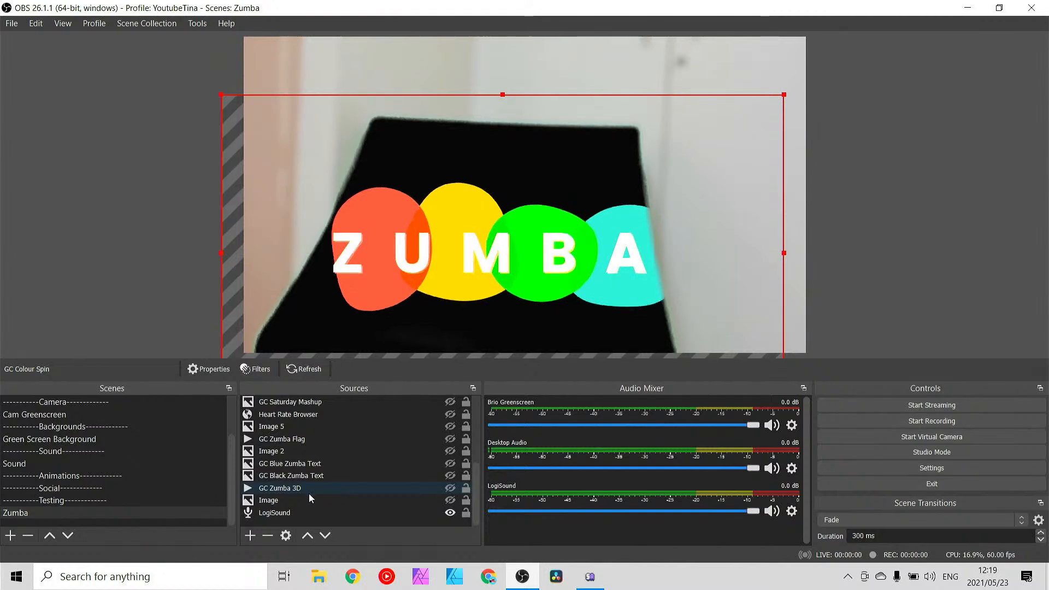
right_click(71, 514)
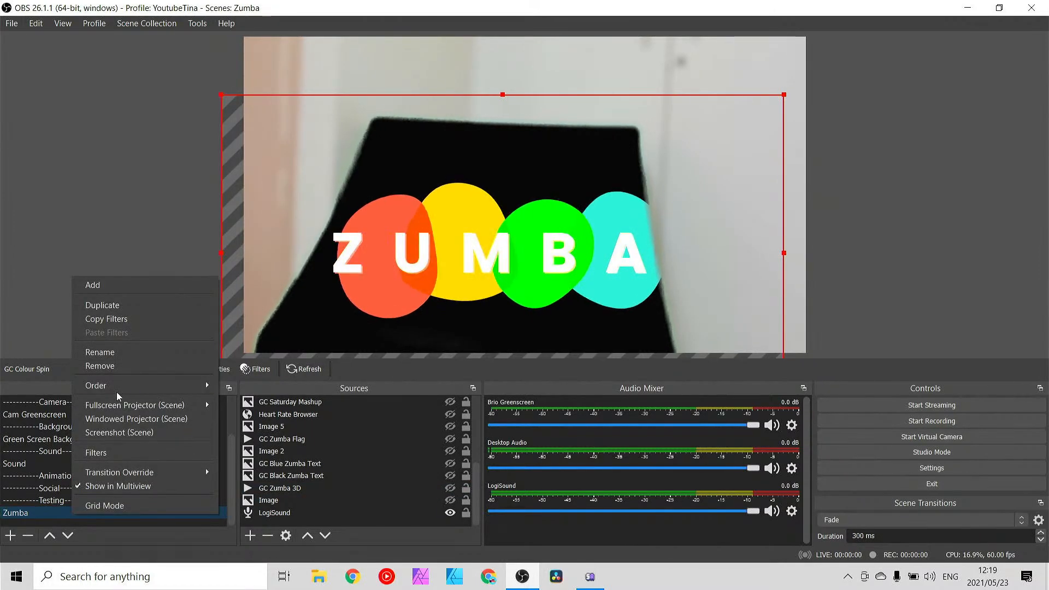
left_click(122, 367)
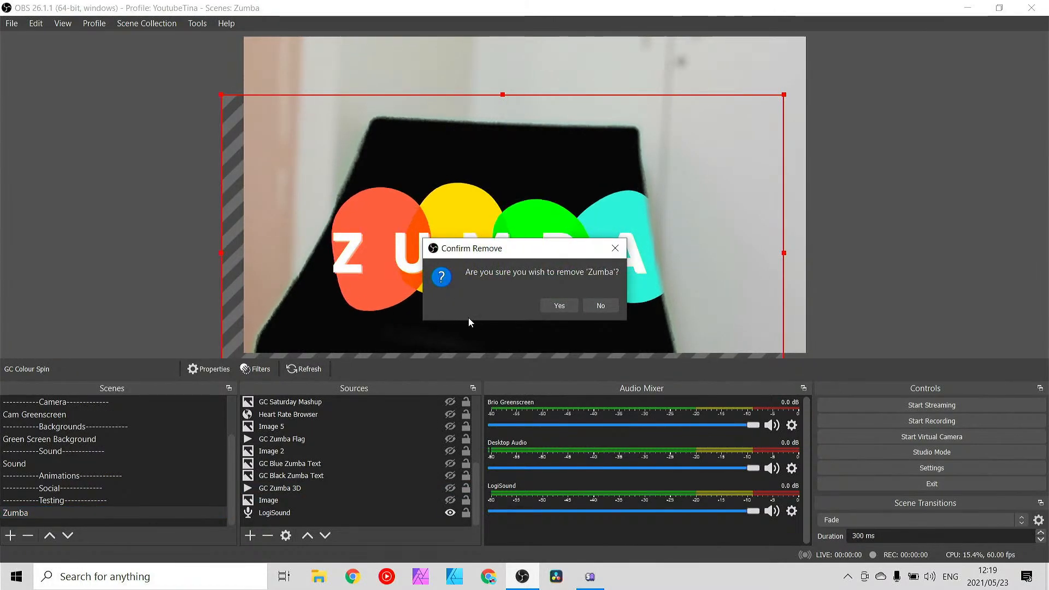
left_click(544, 306)
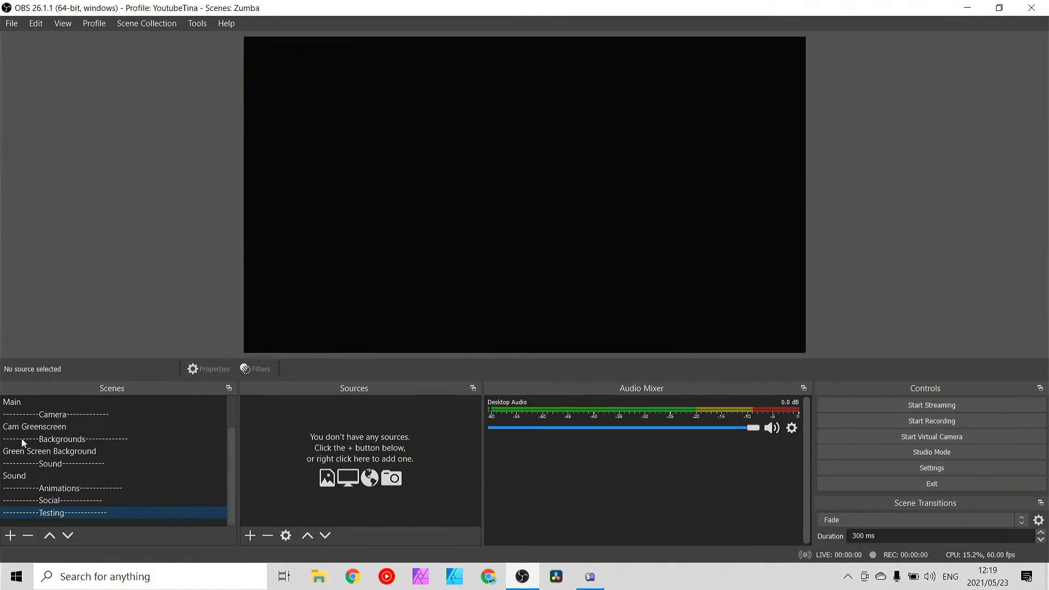
- Review the cleaned-up scene list and show the Main and Cam Greenscreen scenes
scroll(44, 454, "up", 1)
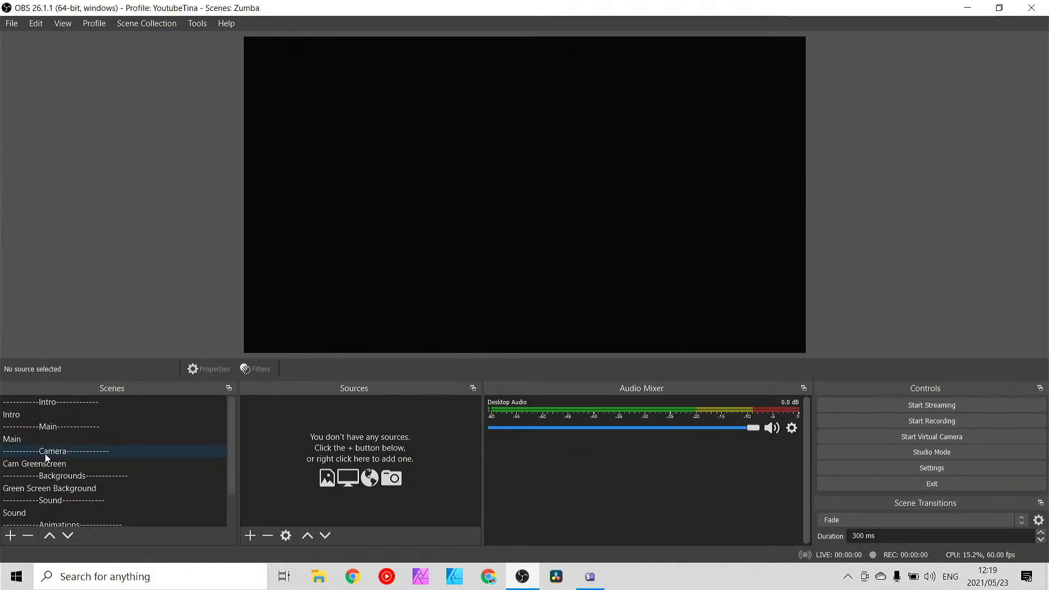
scroll(43, 456, "down", 1)
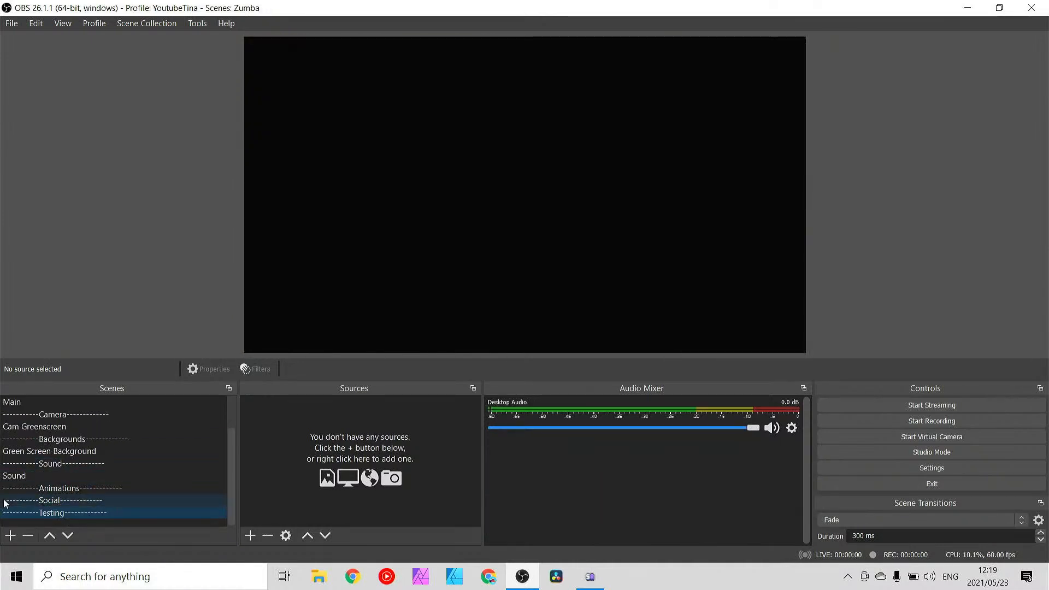
scroll(81, 452, "up", 1)
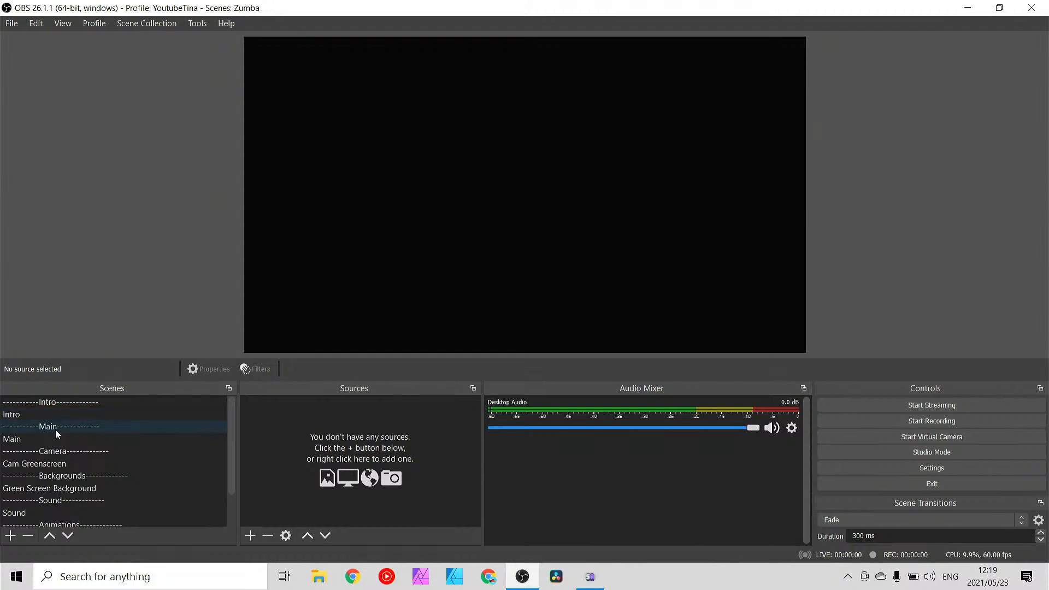
left_click(41, 438)
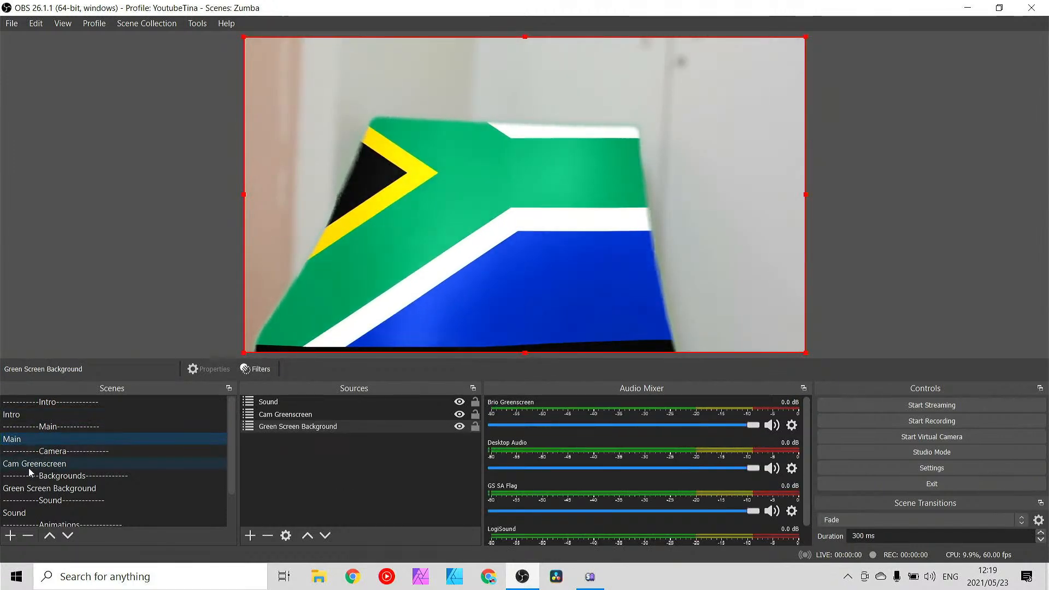
left_click(32, 464)
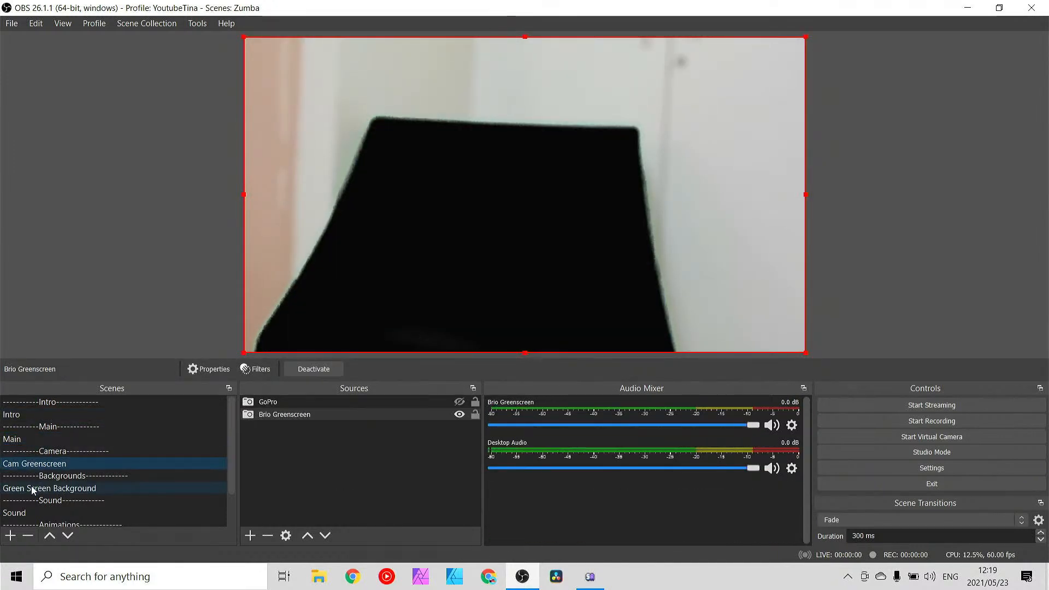
- Turn on Studio Mode for the Main scene, and swap GS SA Flag for GC Zumba Flag in the Green Screen Background scene
left_click(30, 440)
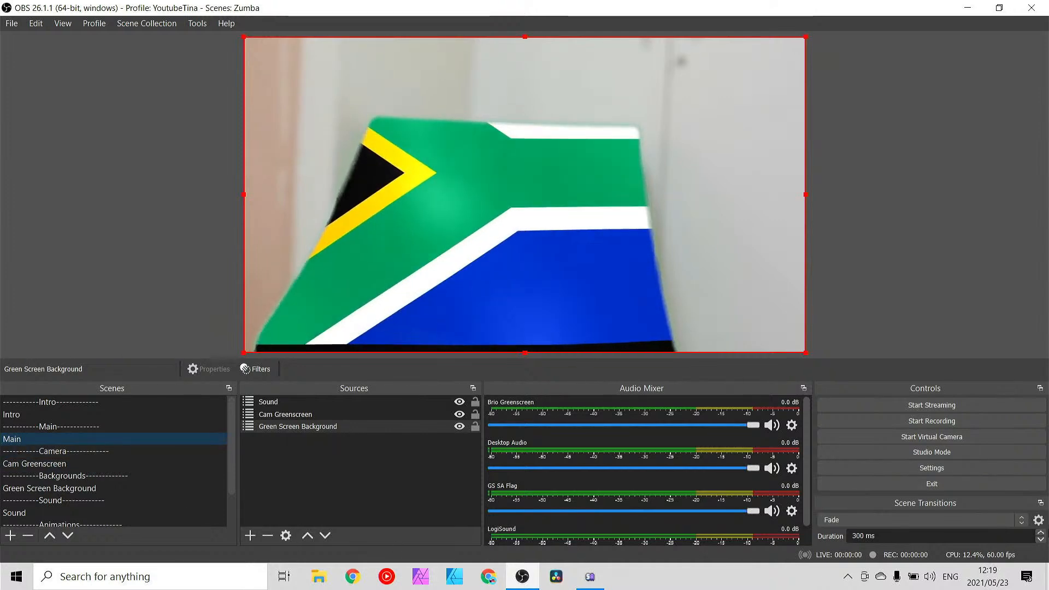
left_click(938, 453)
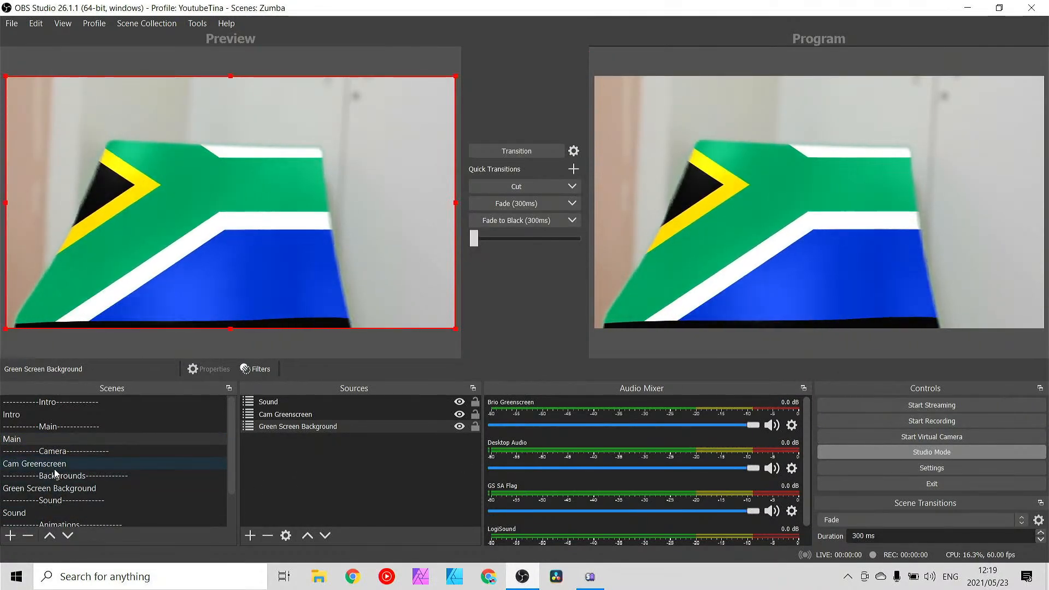
left_click(66, 491)
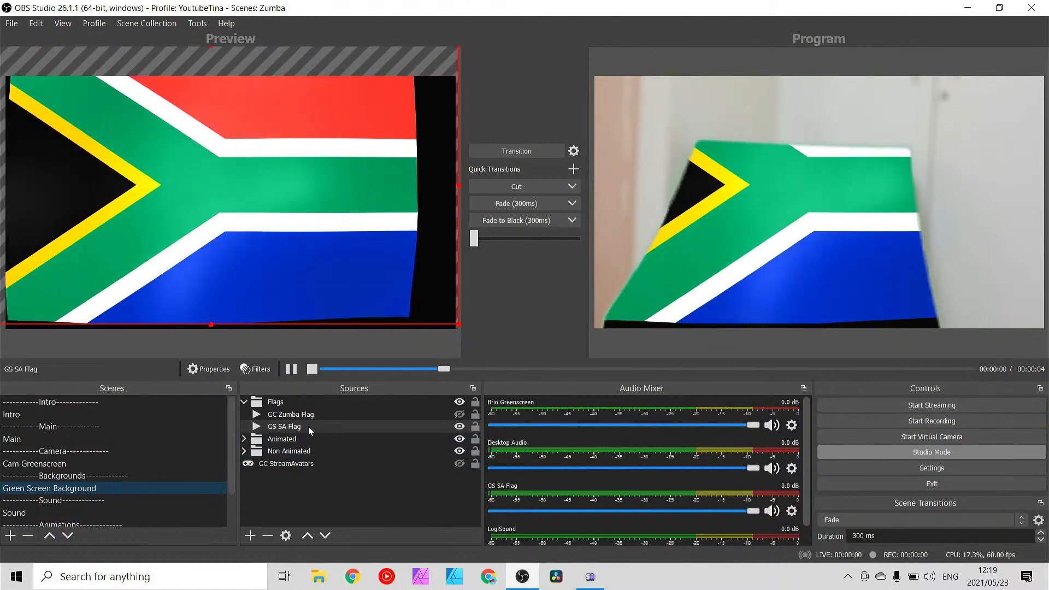
left_click(459, 426)
left_click(458, 415)
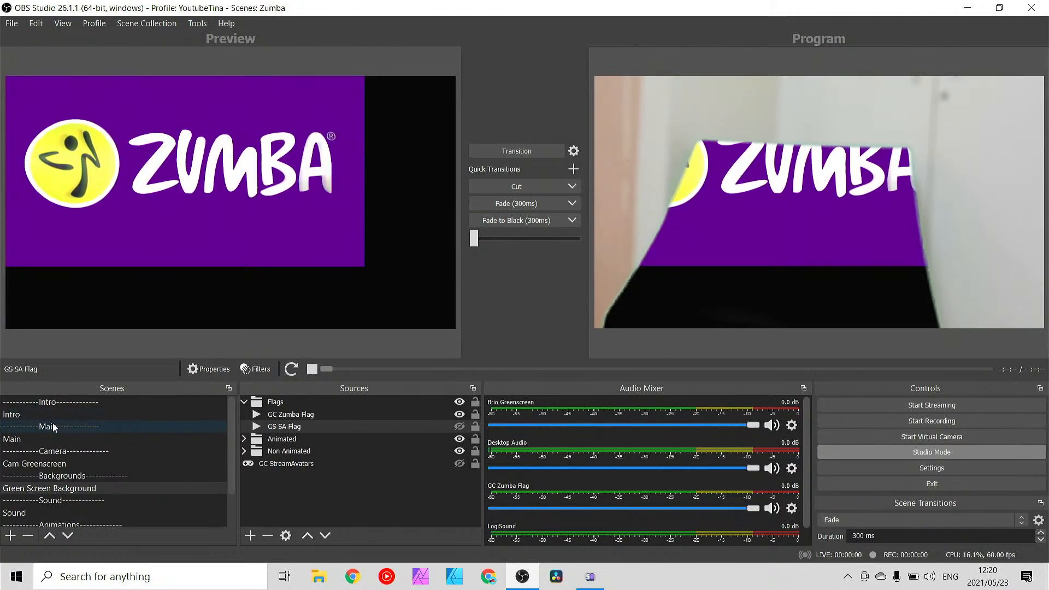
left_click(43, 441)
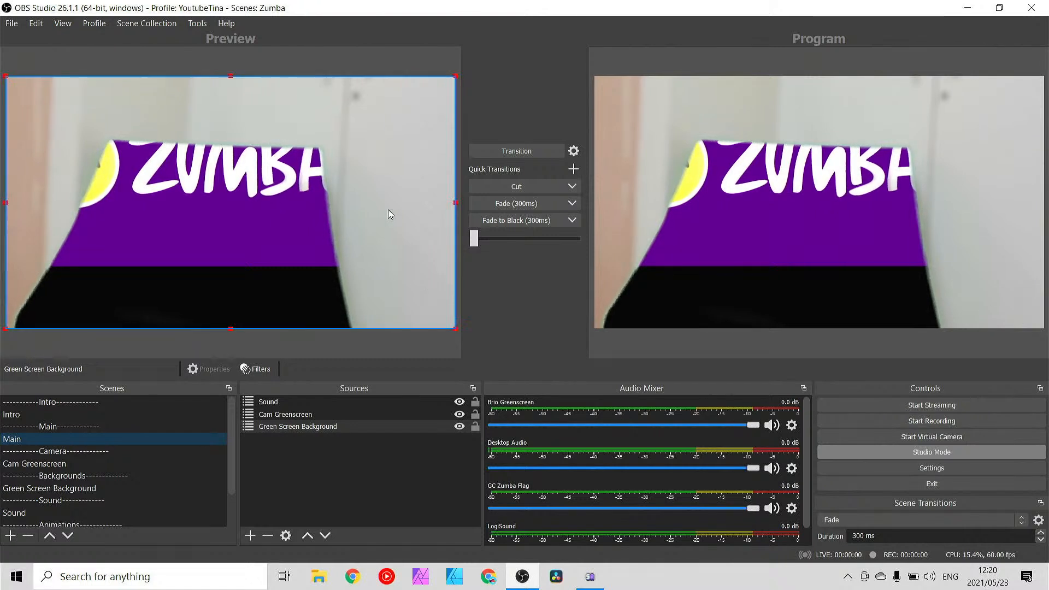
- Switch to the Tina's Toppers scene collection and collapse the Schedule Horizontal Block and Social Media Block groups in Stream Ending
left_click(138, 25)
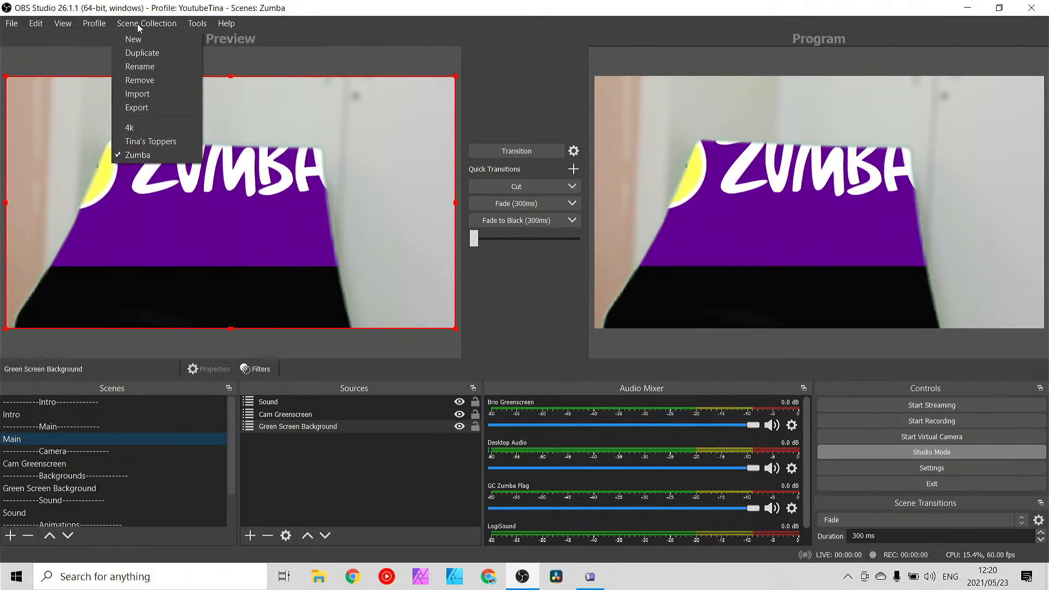
left_click(156, 133)
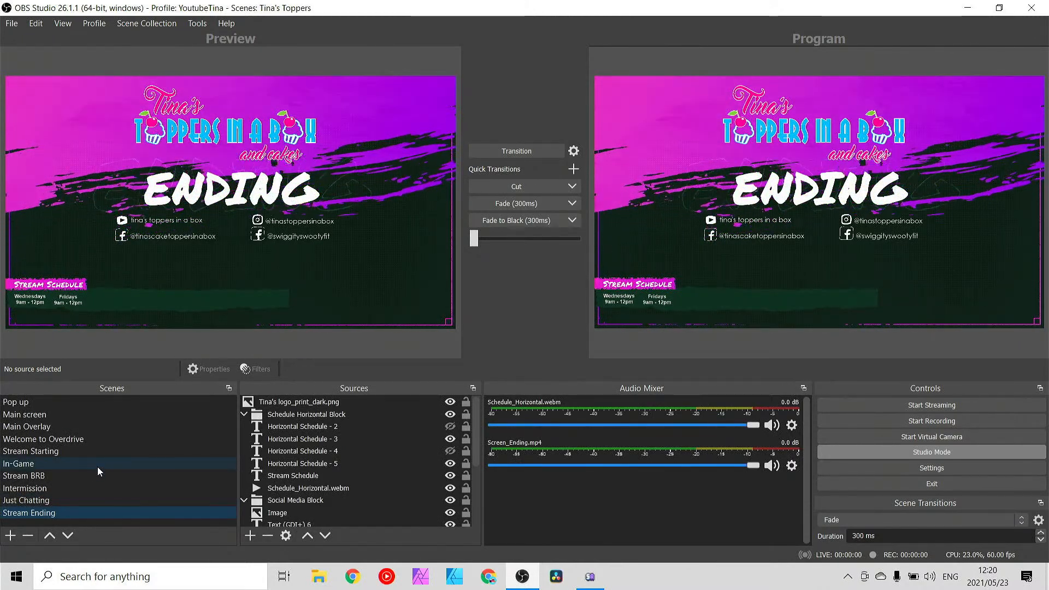
left_click(244, 414)
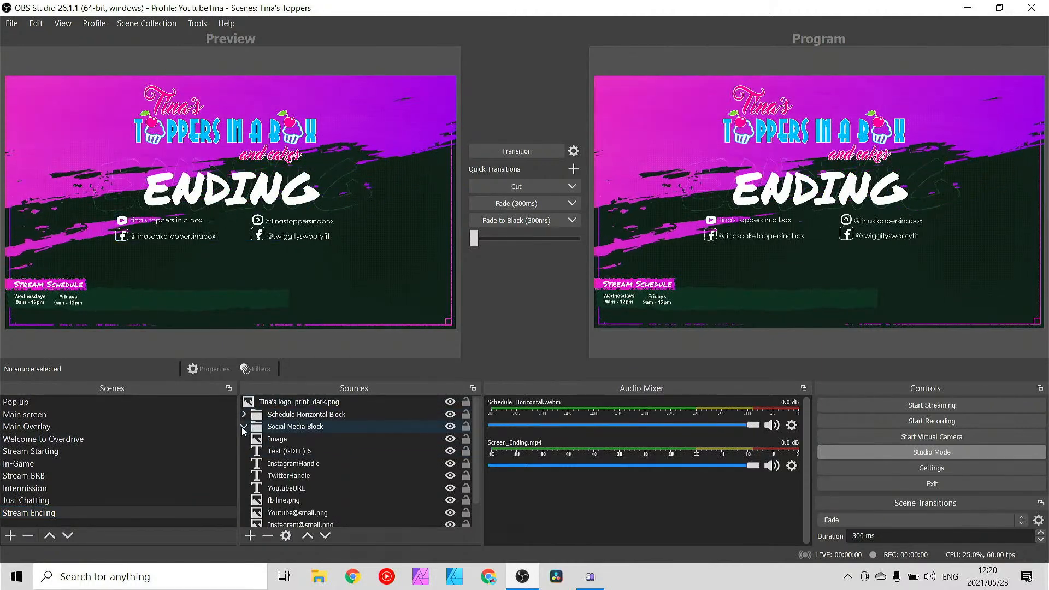
left_click(244, 426)
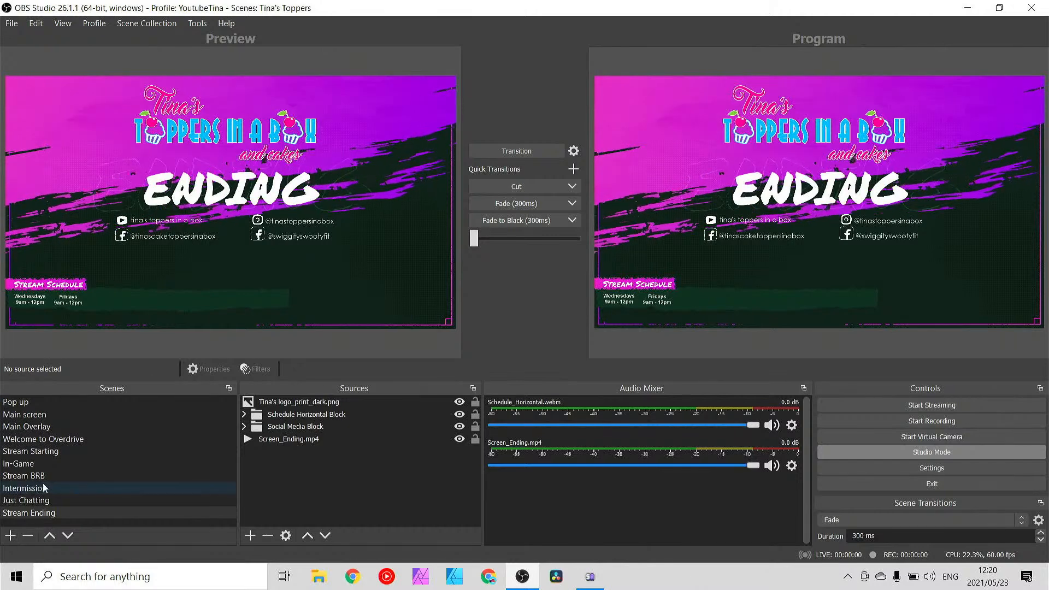
- Preview the collection's scenes one after another, from Just Chatting up through Stream BRB, Stream Starting and Main Overlay to Pop up
left_click(46, 503)
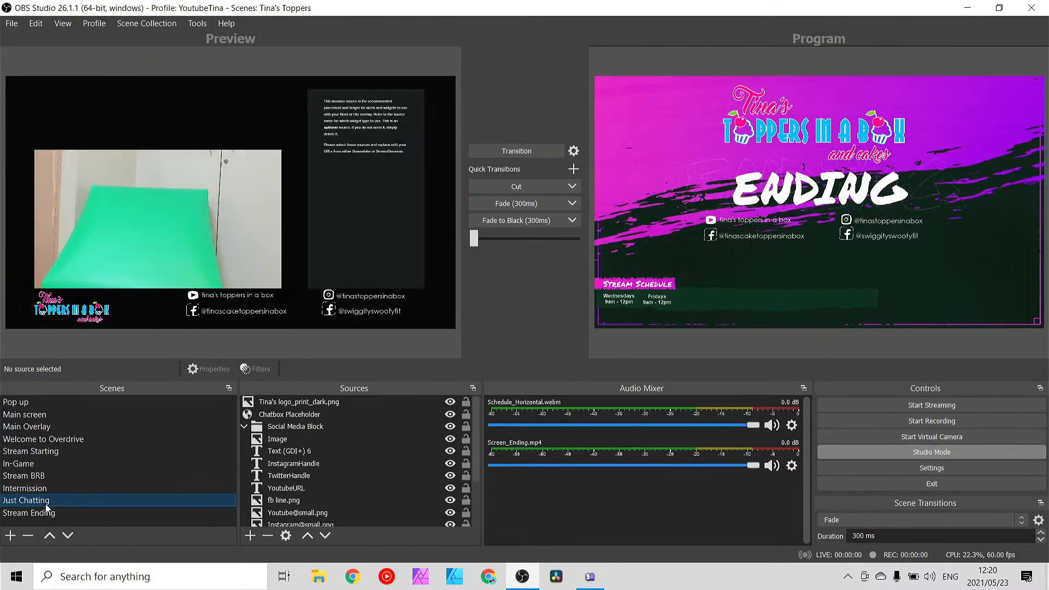
left_click(47, 490)
left_click(45, 477)
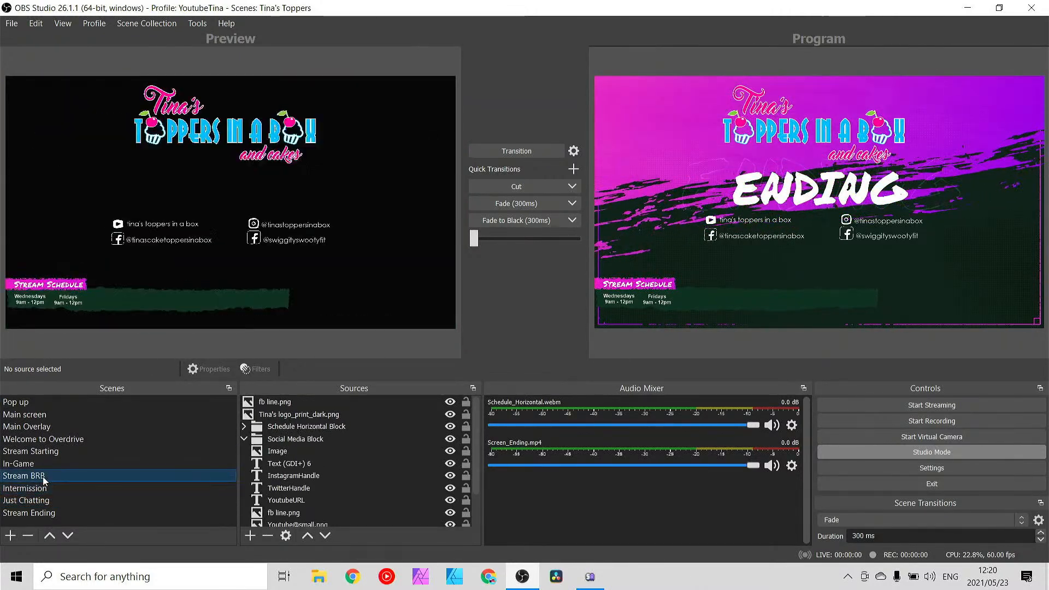
left_click(40, 464)
left_click(39, 453)
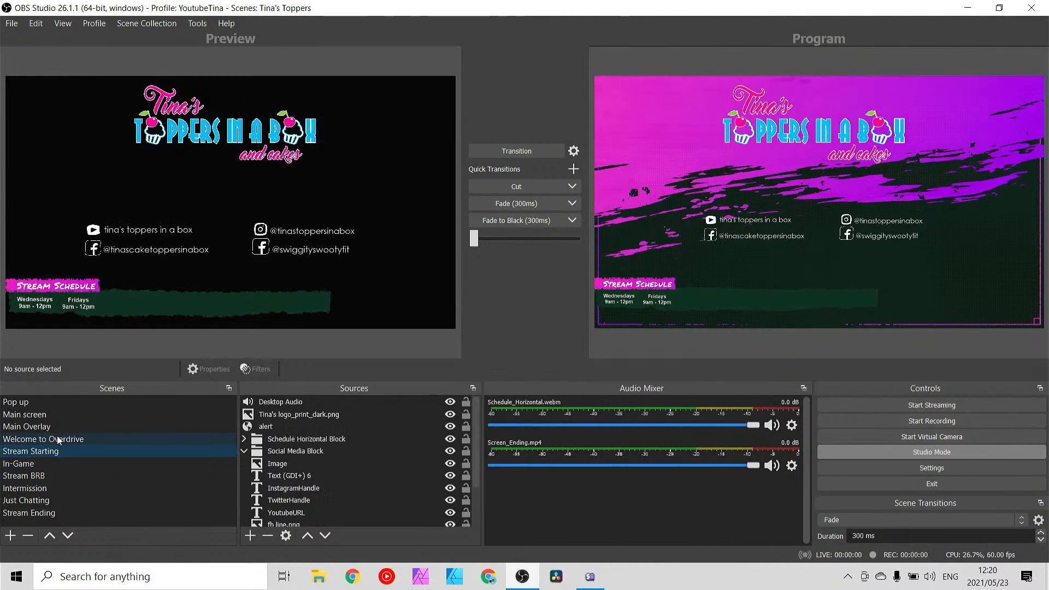
left_click(59, 440)
left_click(46, 427)
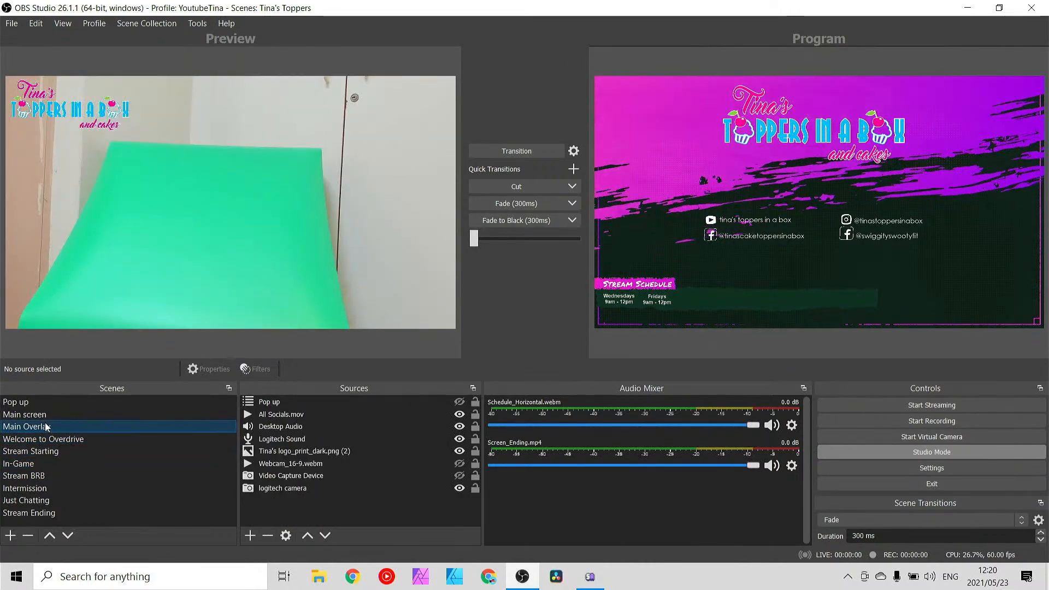
left_click(42, 415)
left_click(30, 403)
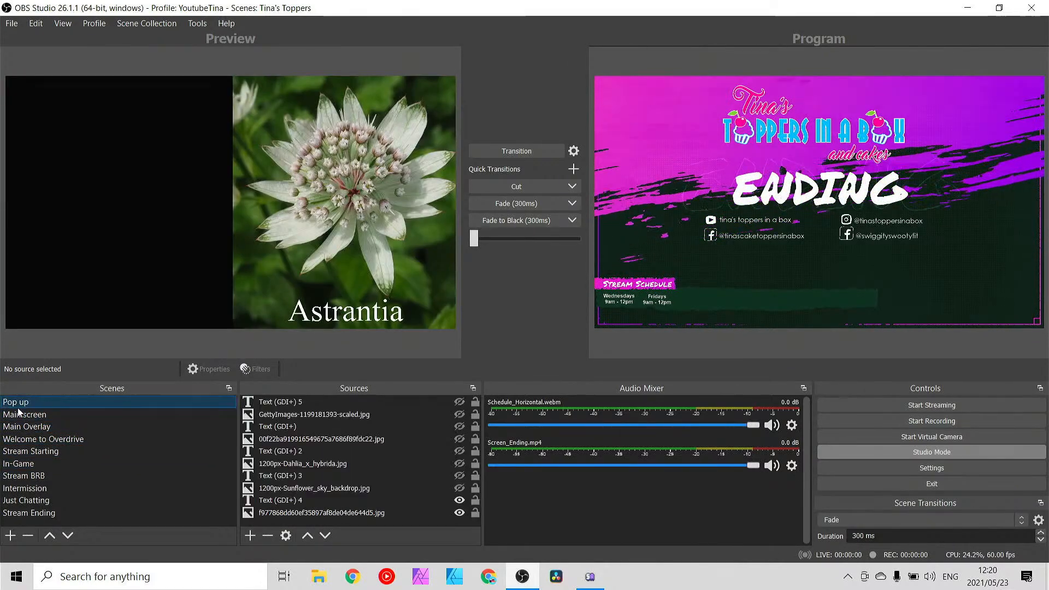
- Compare the Pop up scene with the Main screen scene that nests it as a source
left_click(25, 415)
left_click(27, 403)
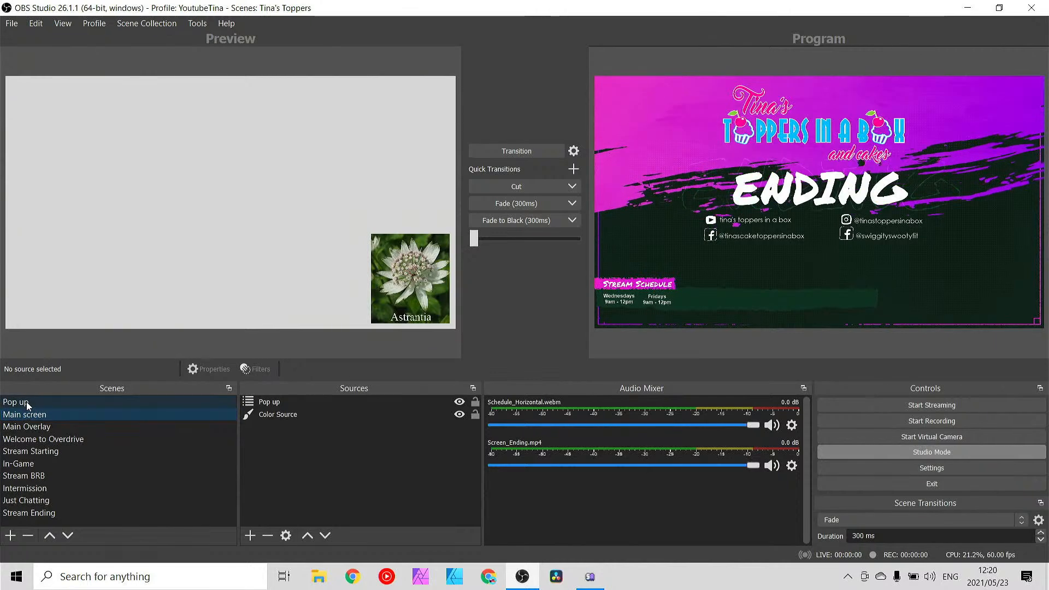
left_click(27, 414)
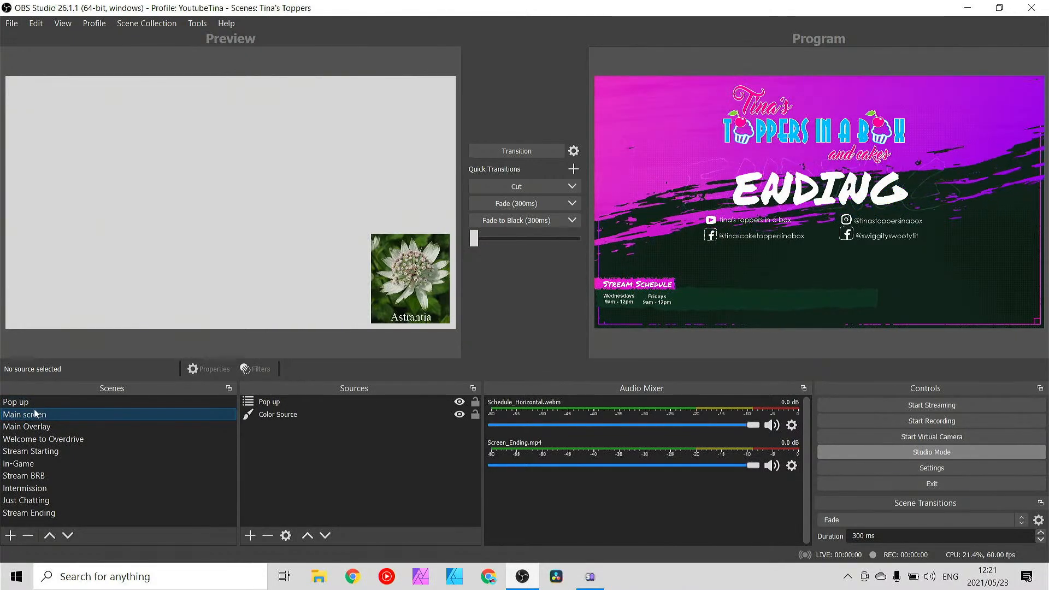
left_click(35, 404)
left_click(37, 417)
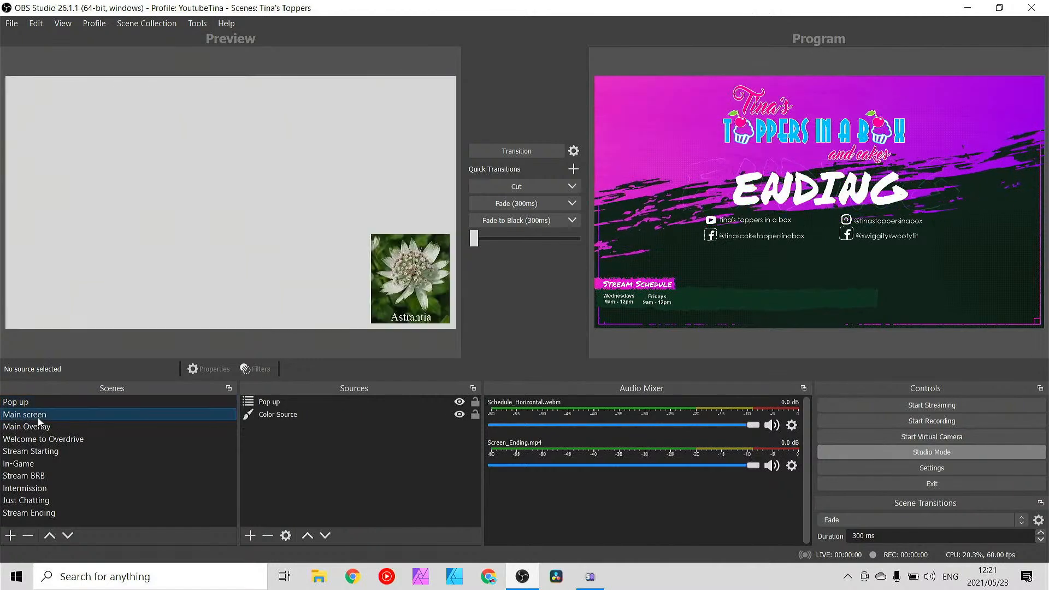
- Compare the Main screen, Main Overlay and Welcome to Overdrive scenes in the preview
left_click(49, 430)
left_click(44, 416)
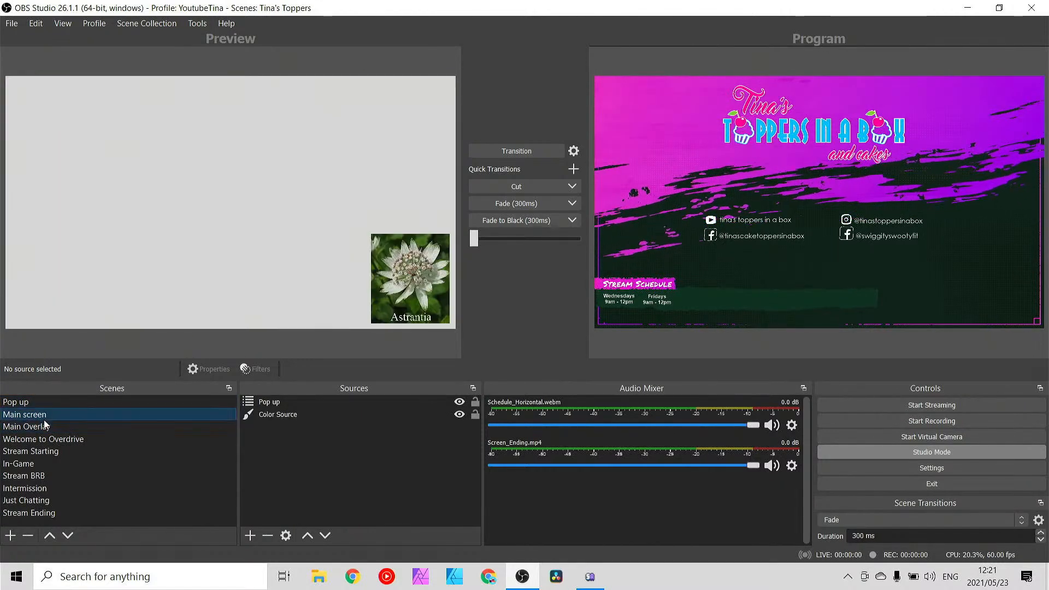
left_click(48, 426)
left_click(61, 440)
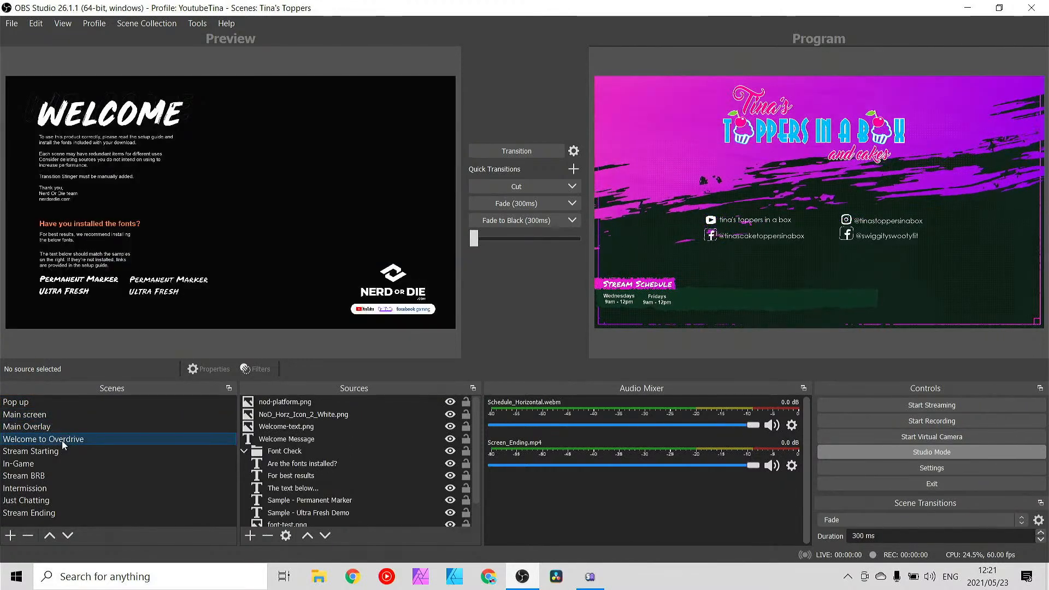
left_click(60, 429)
left_click(54, 414)
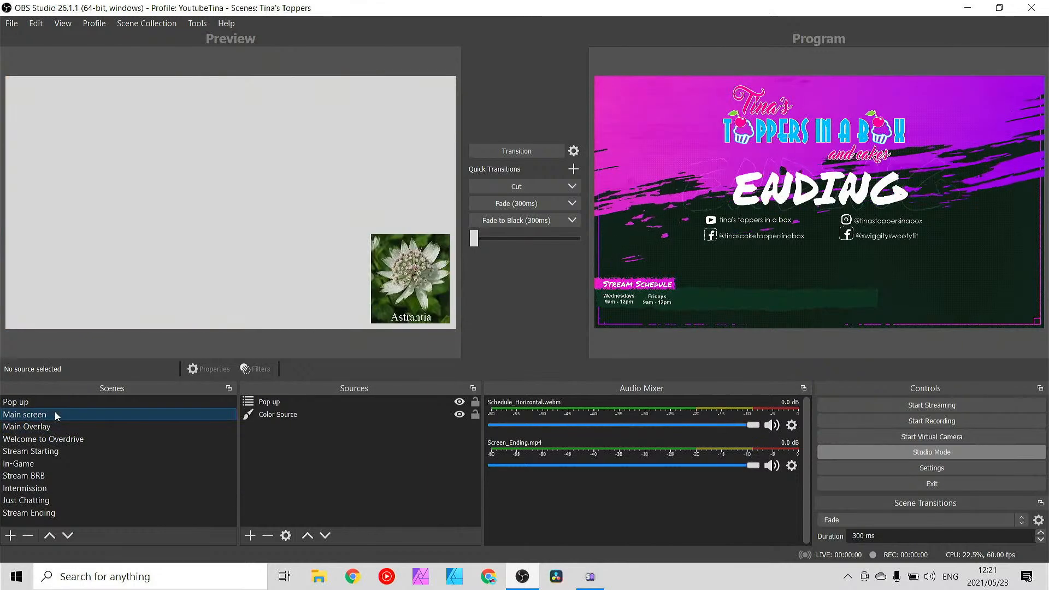
left_click(60, 442)
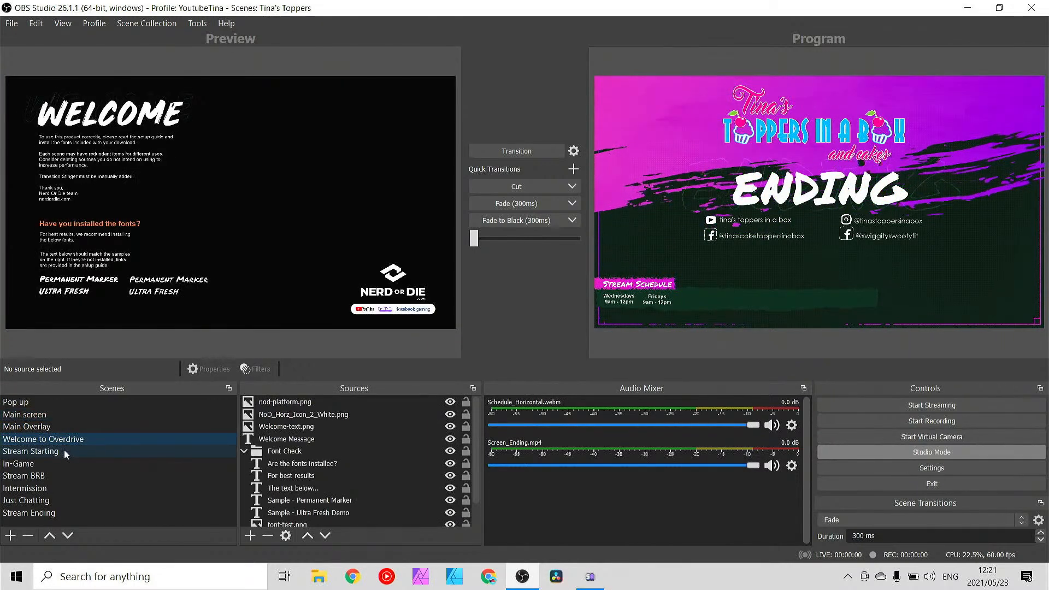